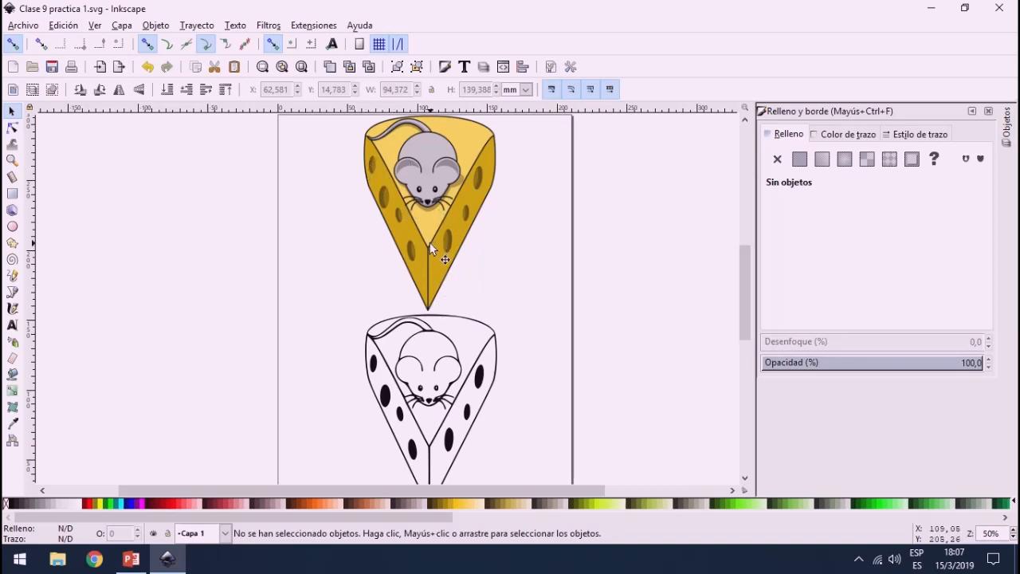
# Step: Open the black mouse-and-cheese outline for node editing and move the corner node at the tail's base slightly downward
pyautogui.click(451, 322)
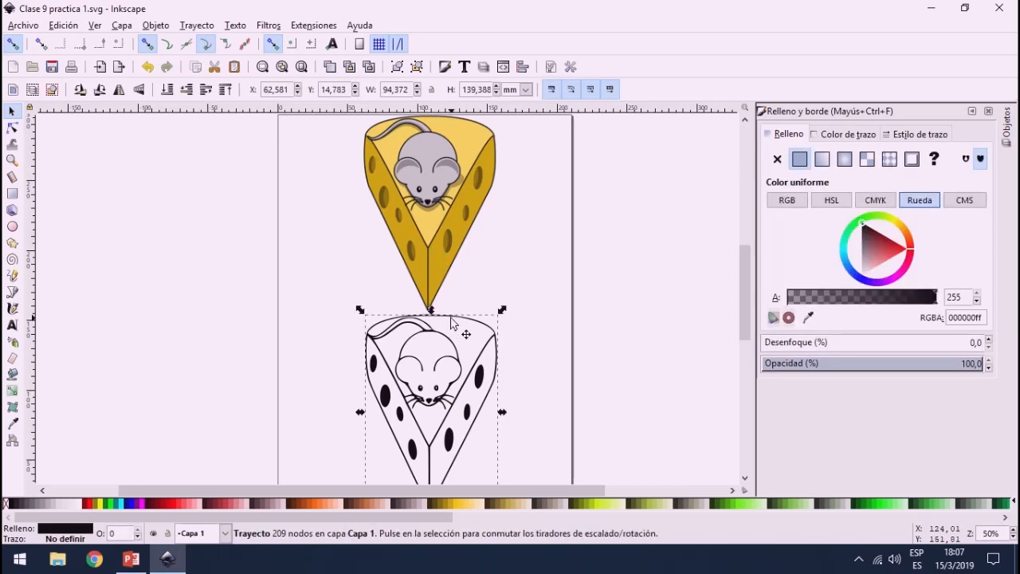
pyautogui.doubleClick(455, 319)
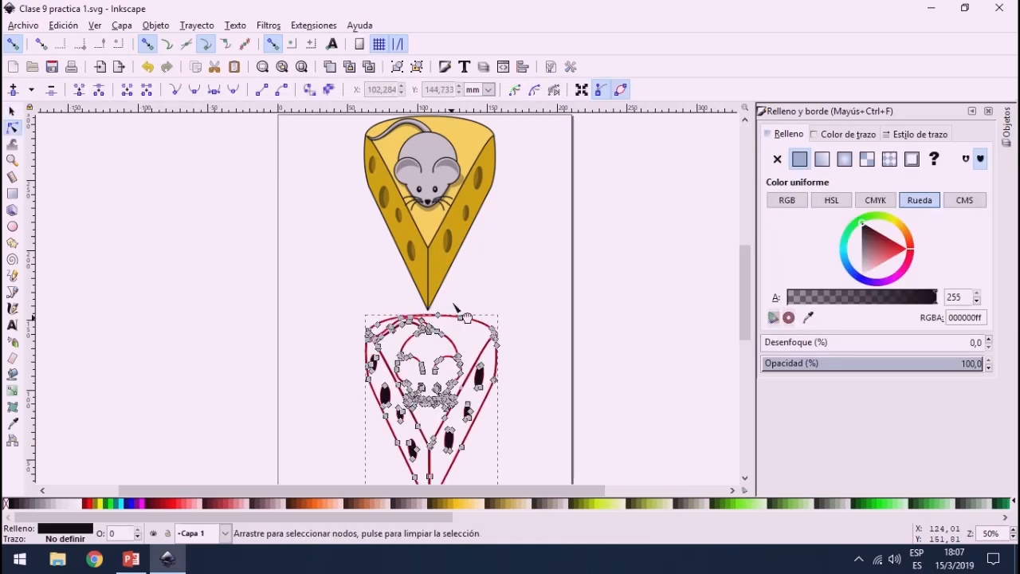
pyautogui.scroll(4, 458, 375)
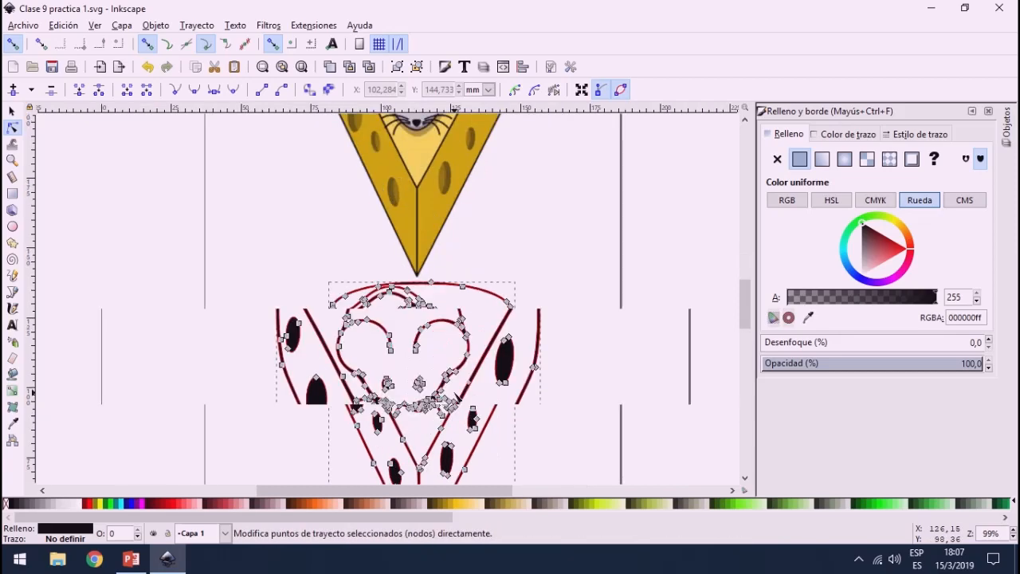
pyautogui.scroll(2, 426, 313)
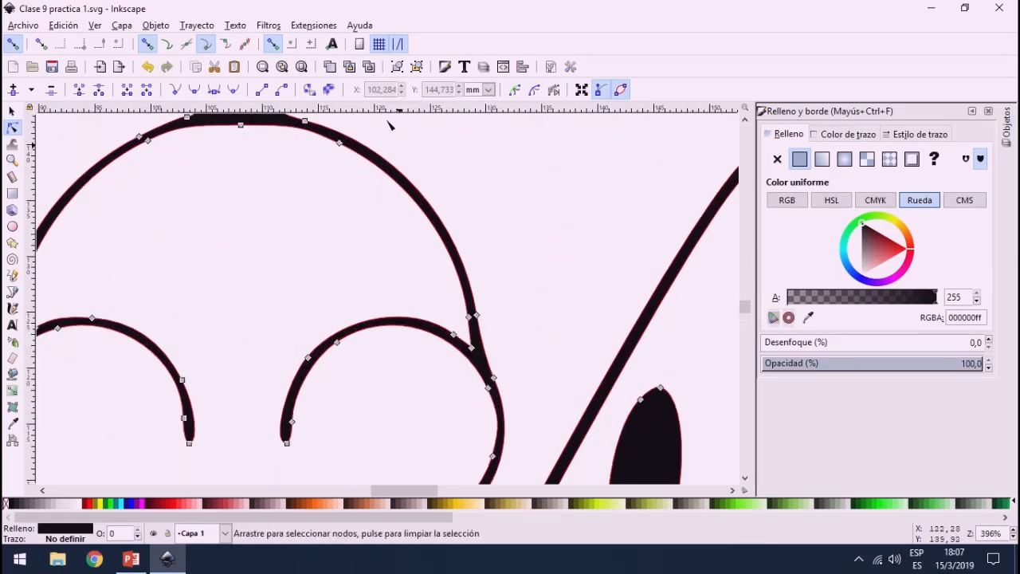
pyautogui.scroll(-4, 247, 288)
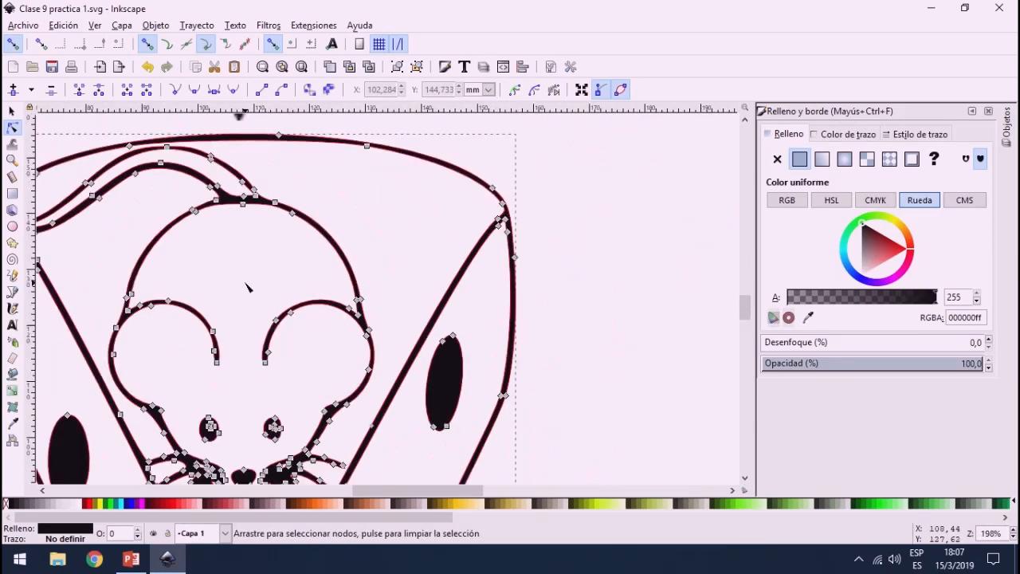
pyautogui.scroll(4, 289, 232)
pyautogui.scroll(-2, 290, 232)
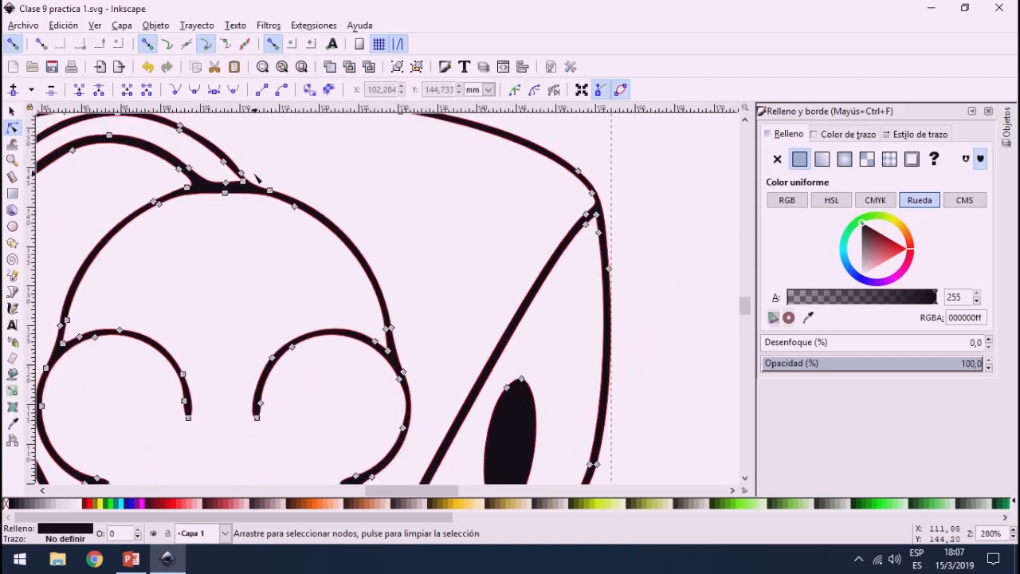
pyautogui.scroll(3, 256, 178)
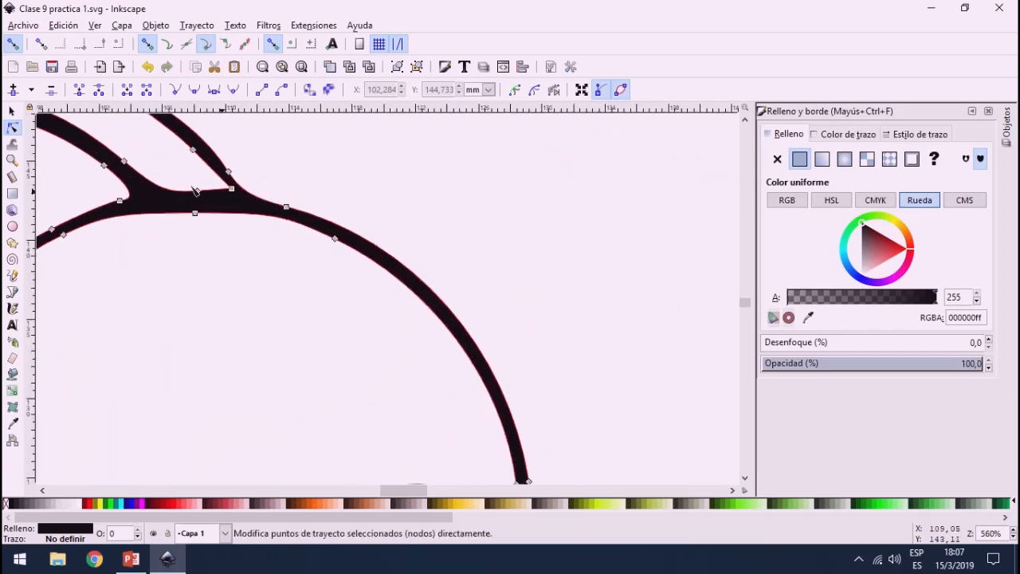
pyautogui.scroll(2, 259, 193)
pyautogui.scroll(-1, 245, 213)
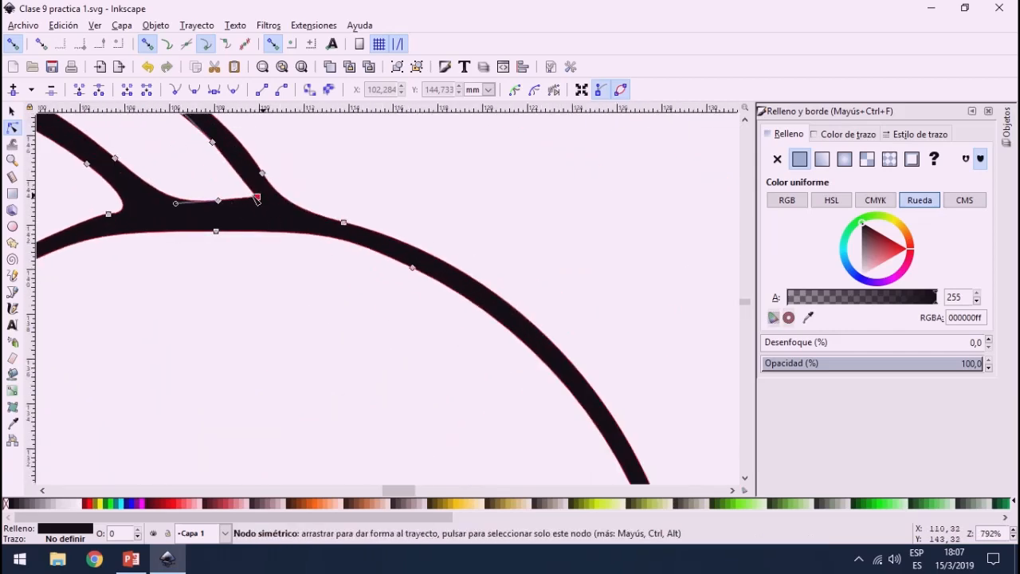
pyautogui.moveTo(266, 197)
pyautogui.mouseDown()
pyautogui.moveTo(202, 170)
pyautogui.moveTo(265, 216)
pyautogui.mouseUp()
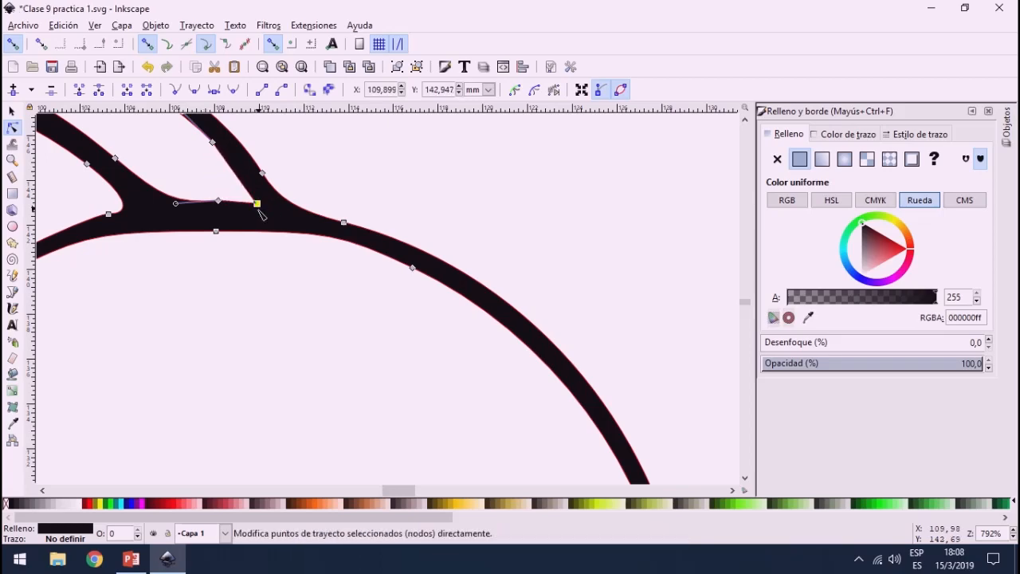
# Step: Try moving a large selection of nodes across the mouse and upper cheese, undo the move, and leave node editing
pyautogui.scroll(-7, 264, 216)
pyautogui.scroll(2, 228, 307)
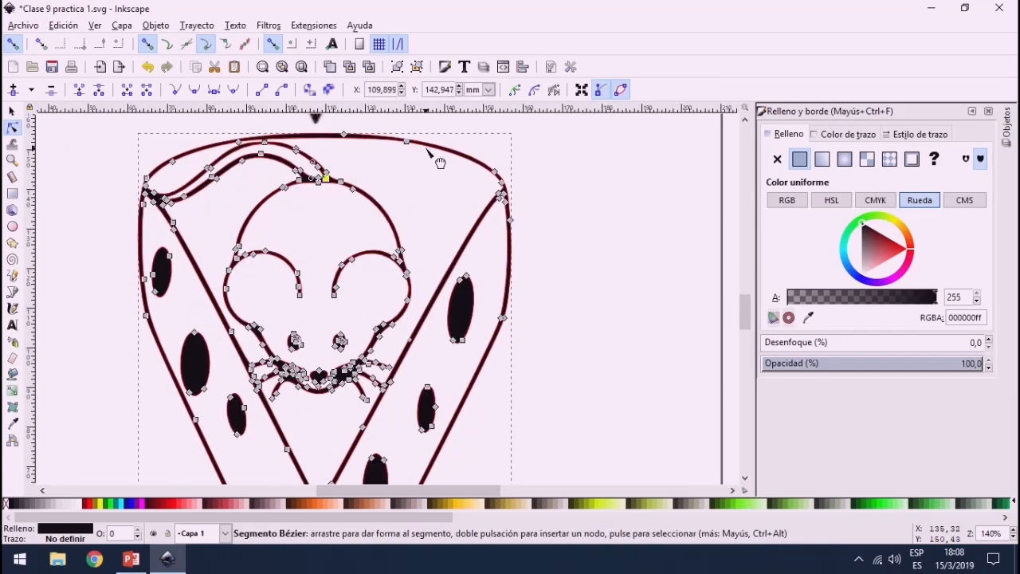
pyautogui.moveTo(439, 134); pyautogui.dragTo(144, 407)
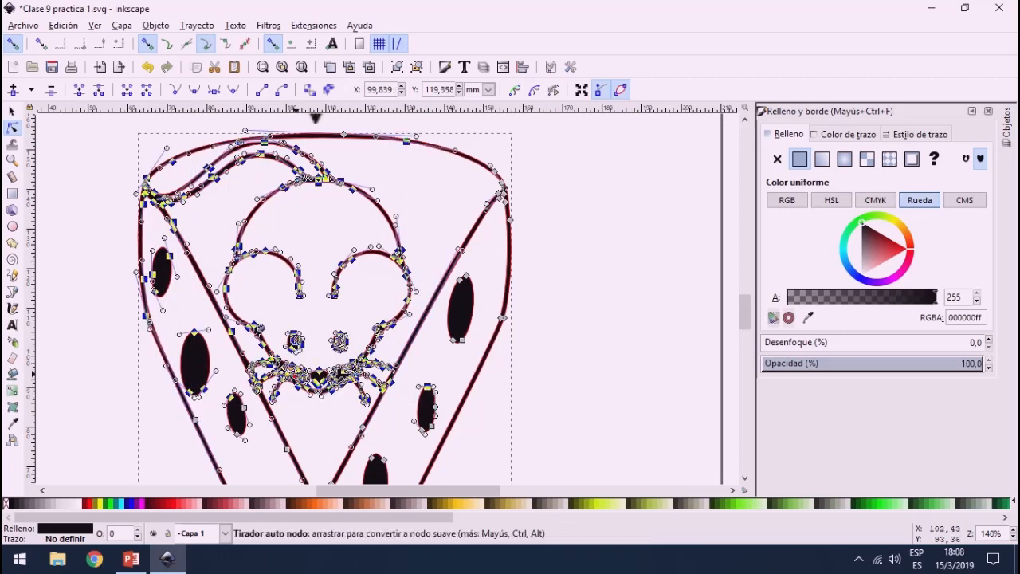
pyautogui.moveTo(296, 380); pyautogui.dragTo(280, 326)
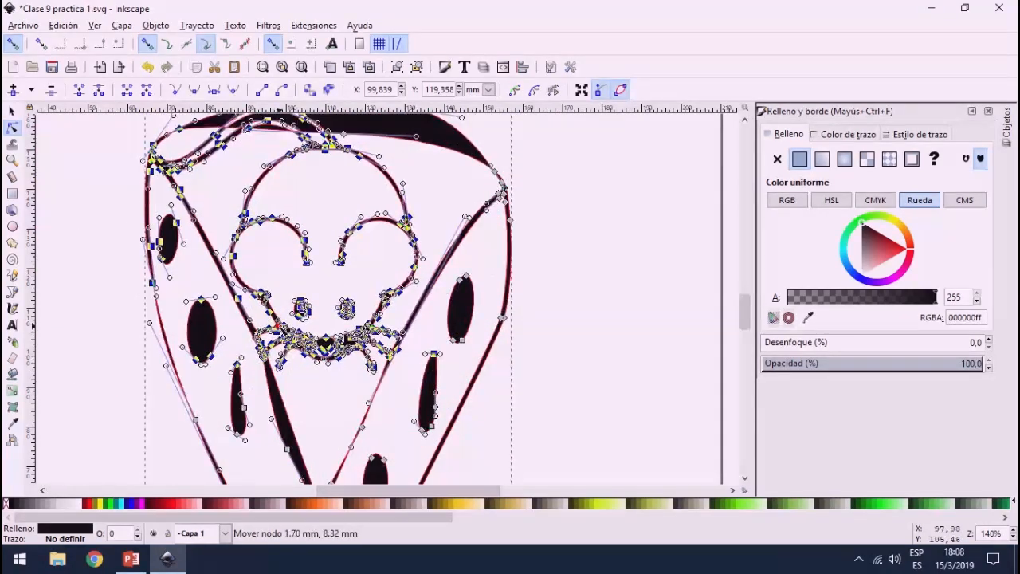
pyautogui.hotkey('ctrl', 'z')
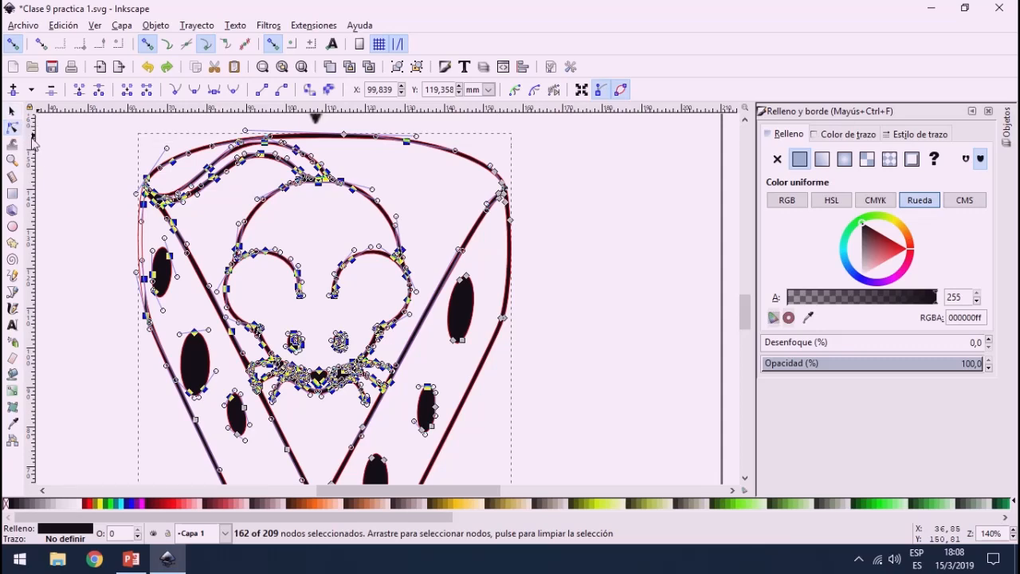
pyautogui.click(73, 227)
pyautogui.click(12, 111)
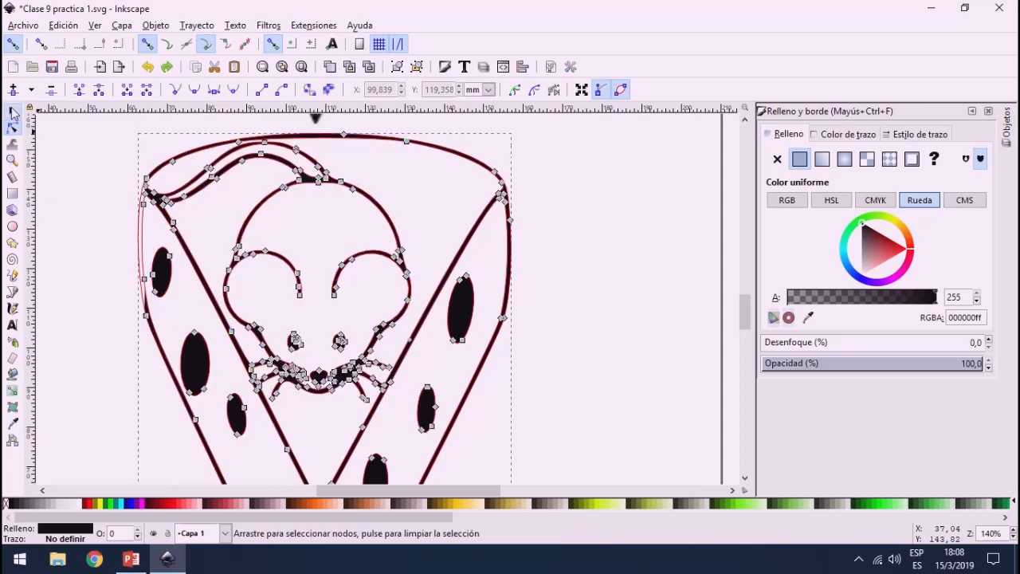
# Step: Move the black outline drawing off the page, to the left of the coloured cheese image and level with it
pyautogui.keyDown('ctrl'); pyautogui.scroll(-2, 380, 221); pyautogui.keyUp('ctrl')
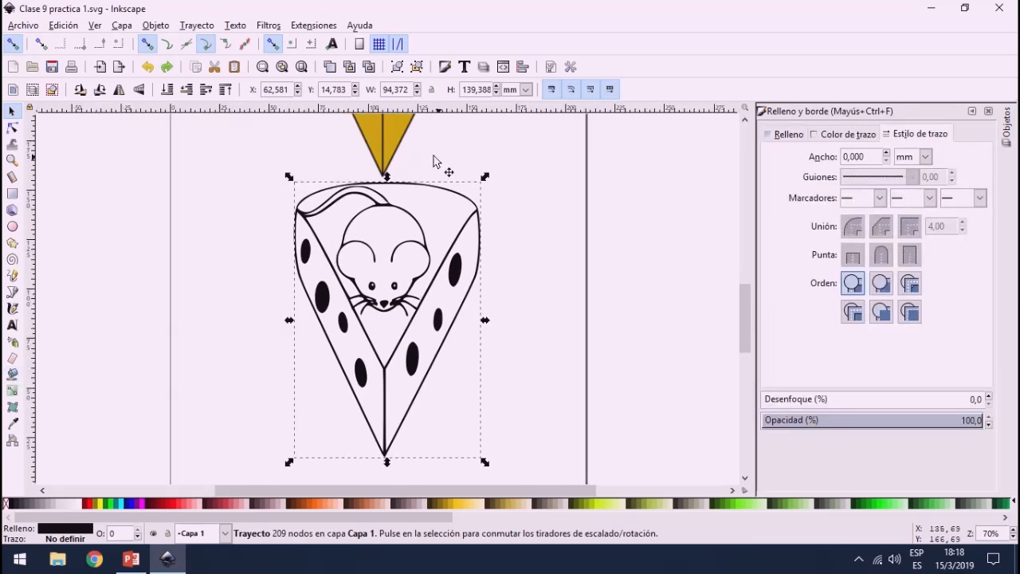
pyautogui.click(387, 142)
pyautogui.click(414, 261)
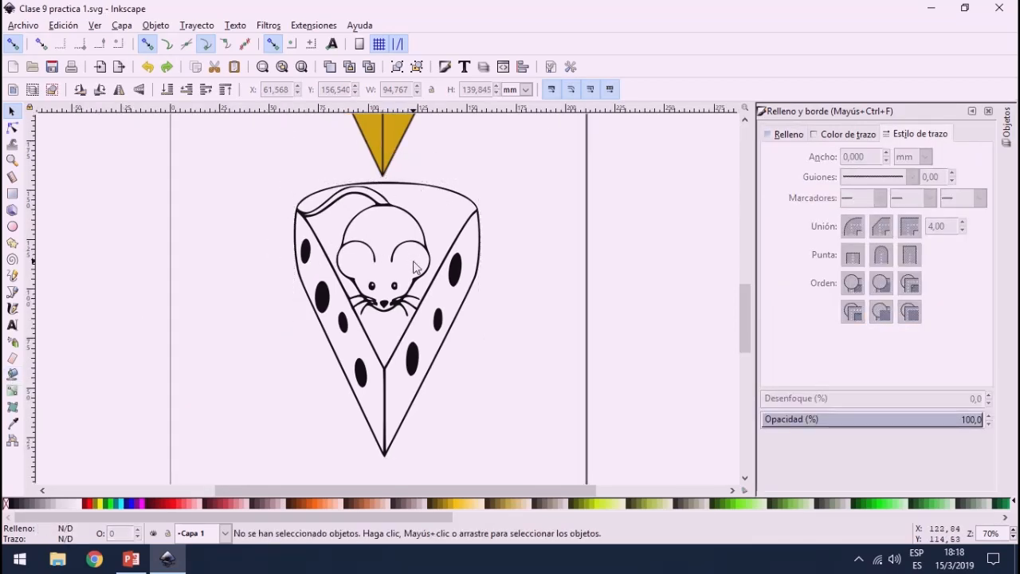
pyautogui.click(429, 269)
pyautogui.scroll(7, 455, 256)
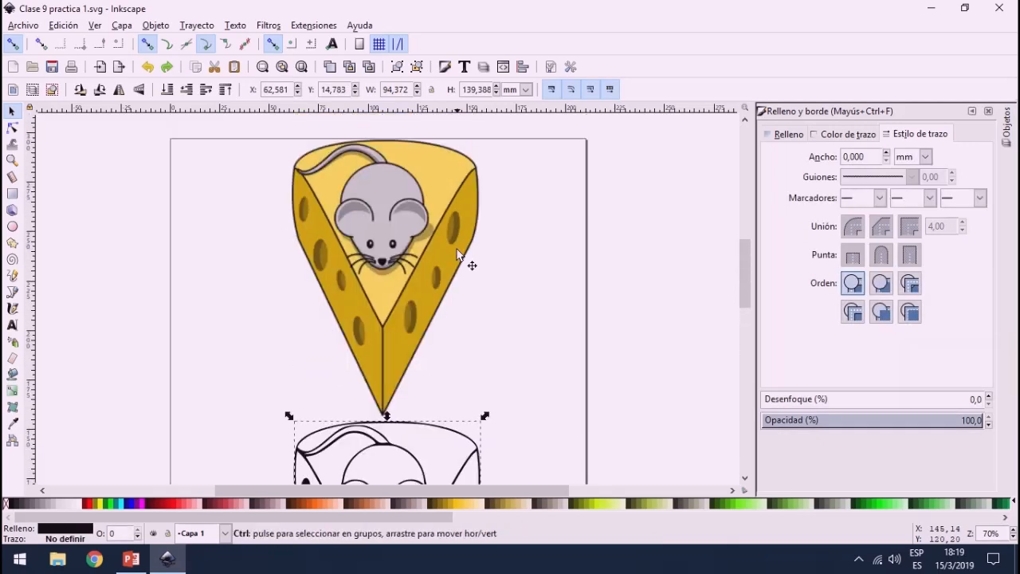
pyautogui.scroll(-2, 458, 255)
pyautogui.scroll(1, 446, 231)
pyautogui.click(442, 215)
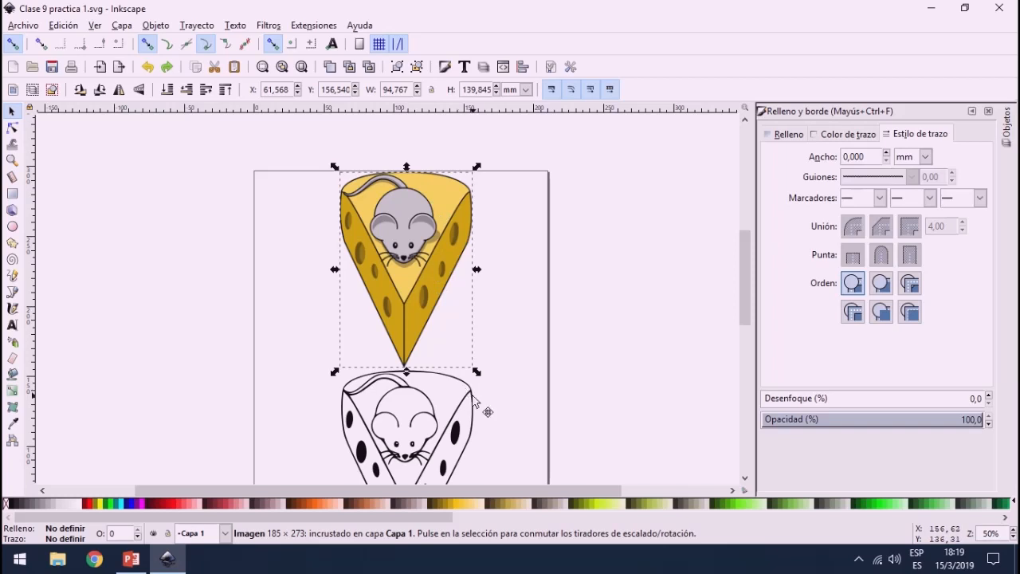
pyautogui.moveTo(475, 400); pyautogui.dragTo(223, 198)
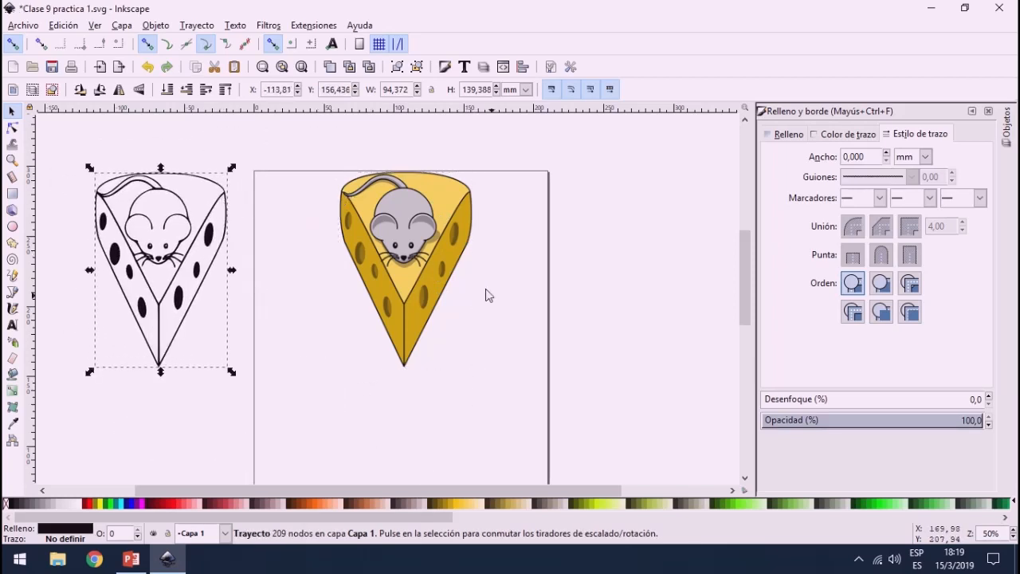
# Step: Show the object list and select path866 and image863 in turn to compare the traced path with the original image
pyautogui.click(428, 256)
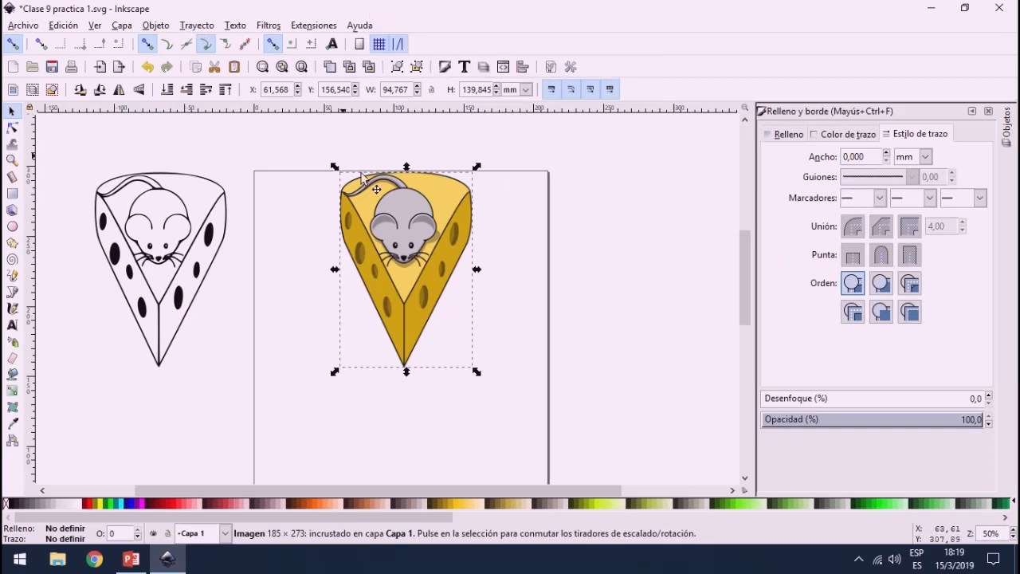
pyautogui.click(1007, 126)
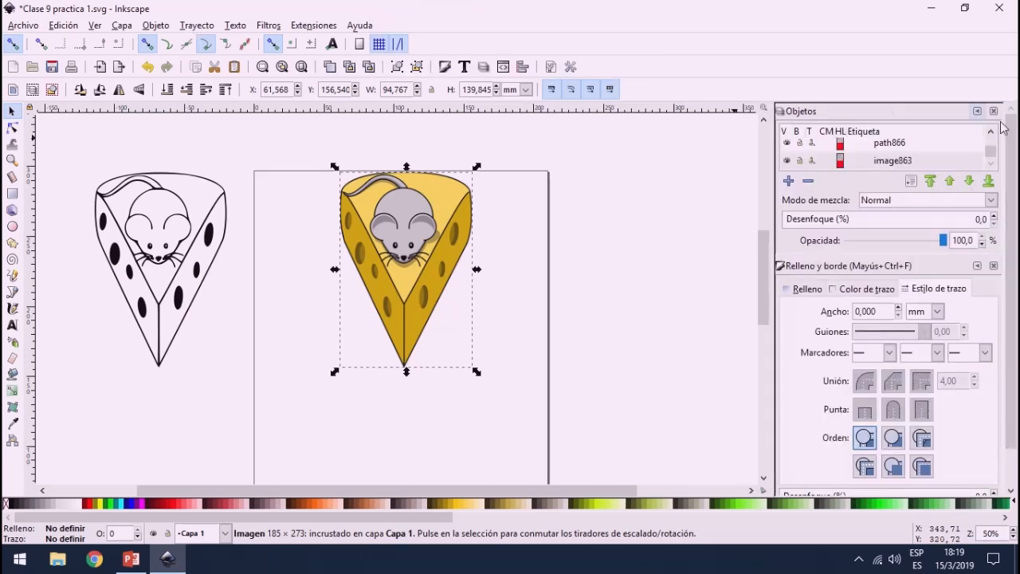
pyautogui.click(975, 266)
pyautogui.click(925, 168)
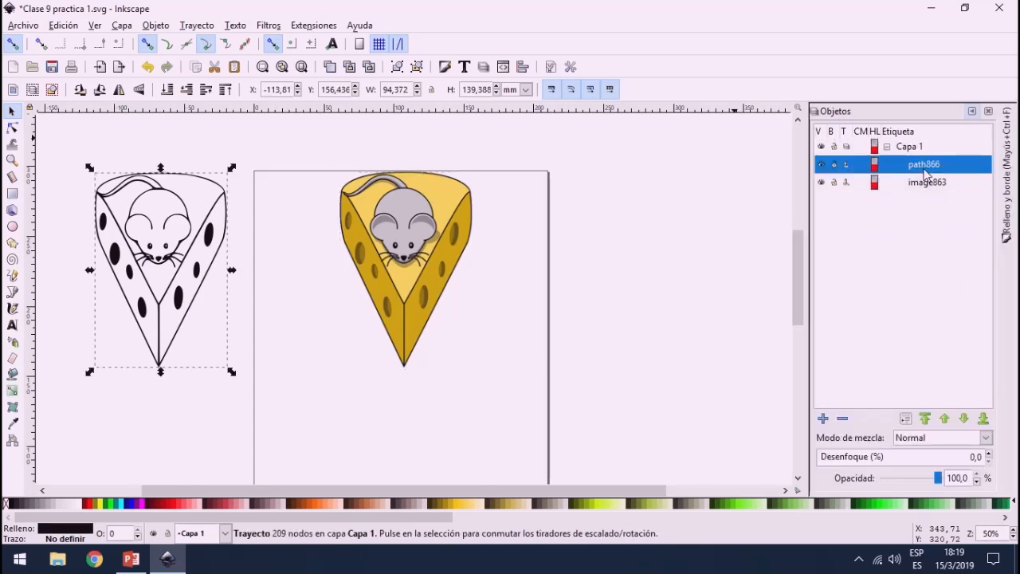
pyautogui.click(926, 182)
pyautogui.click(938, 164)
pyautogui.click(945, 184)
# Step: Open bitmap tracing for the coloured cheese image and enable the live preview
pyautogui.moveTo(298, 117); pyautogui.dragTo(543, 440)
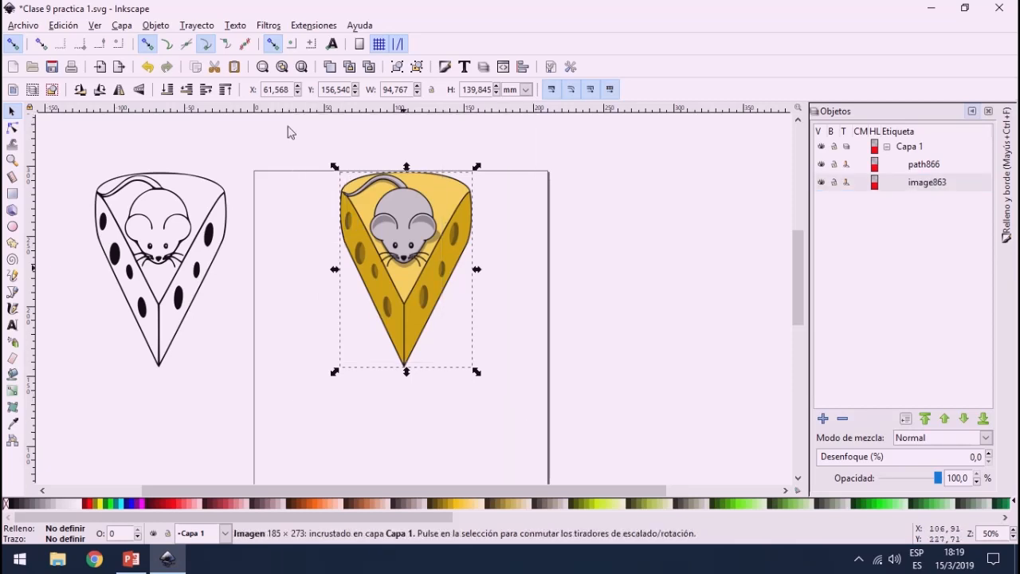
pyautogui.click(197, 26)
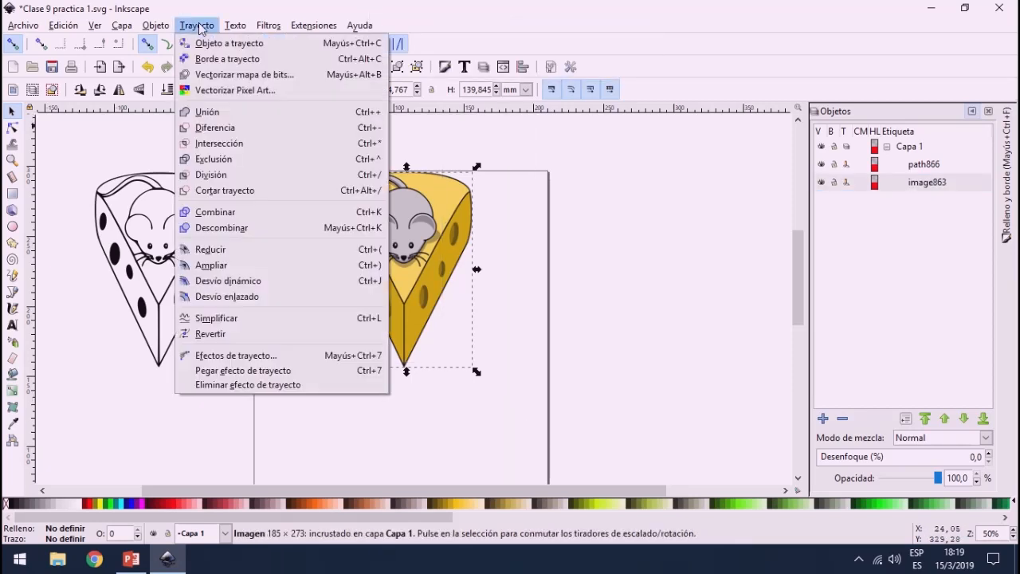
pyautogui.click(228, 77)
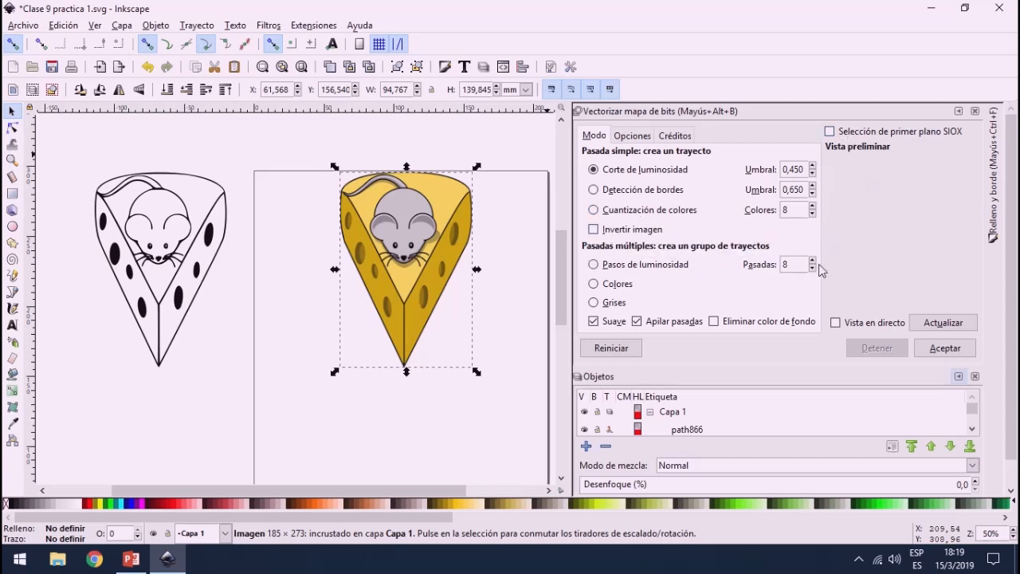
pyautogui.click(836, 323)
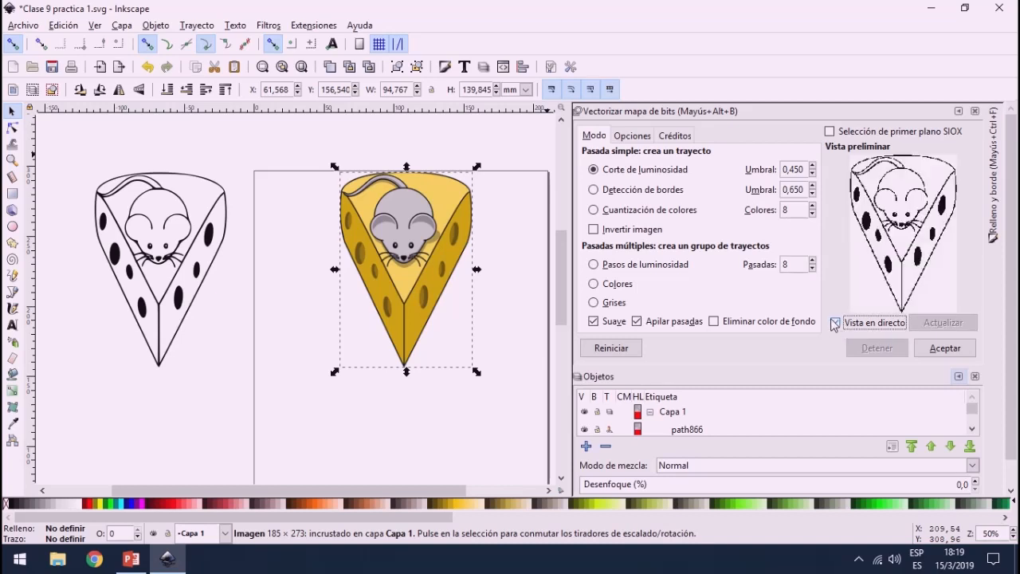
# Step: Try brightness cutoff thresholds of 0.580, 0.420 and 0.290 in the preview, and set the threshold to 0.350
pyautogui.click(812, 168)
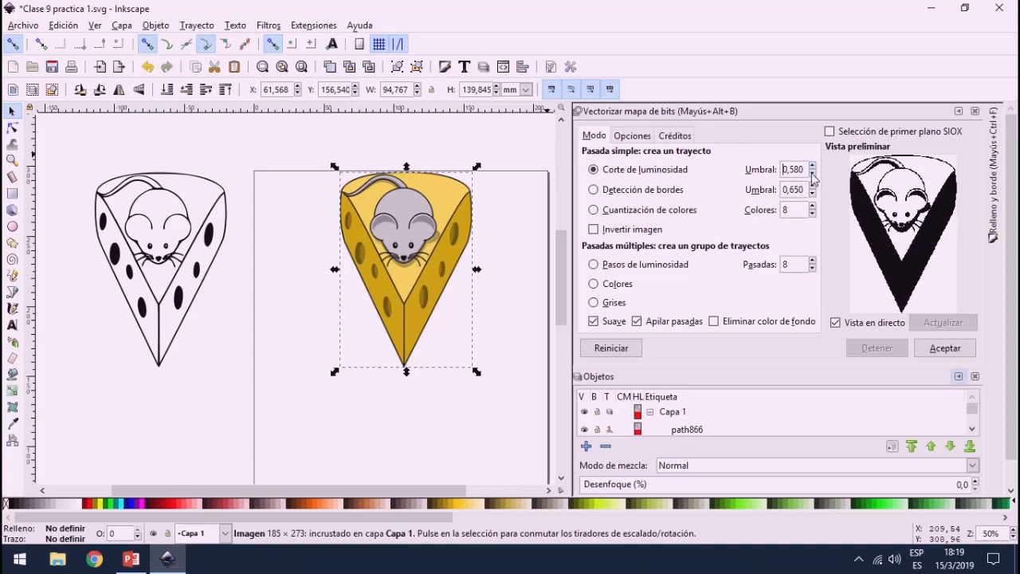
pyautogui.click(813, 174)
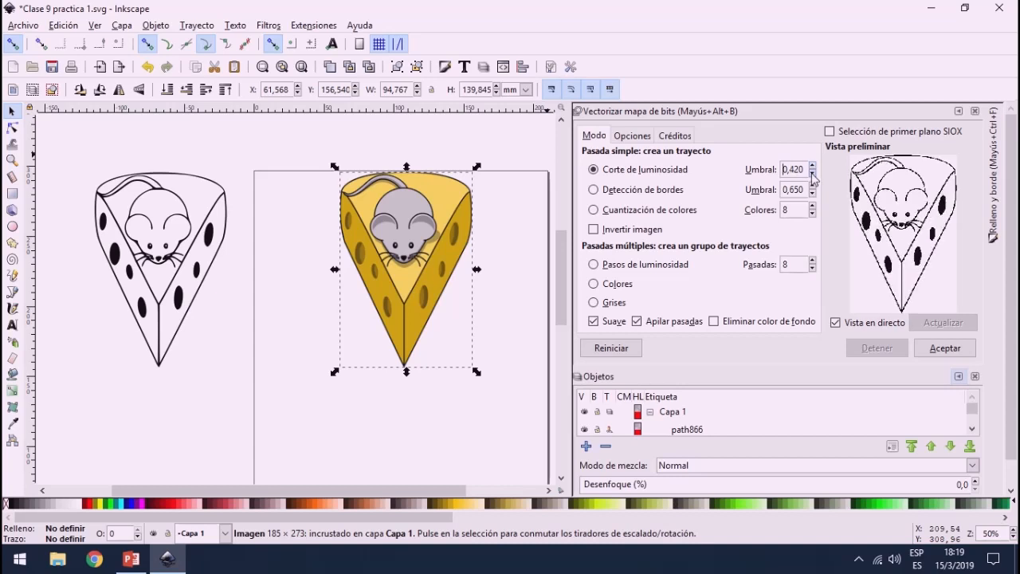
pyautogui.click(813, 175)
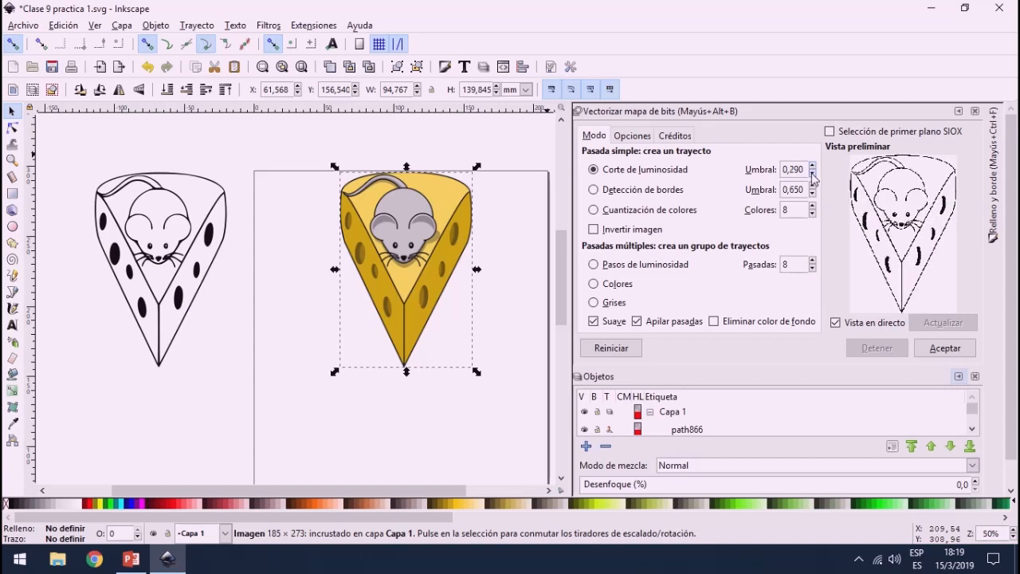
pyautogui.click(813, 168)
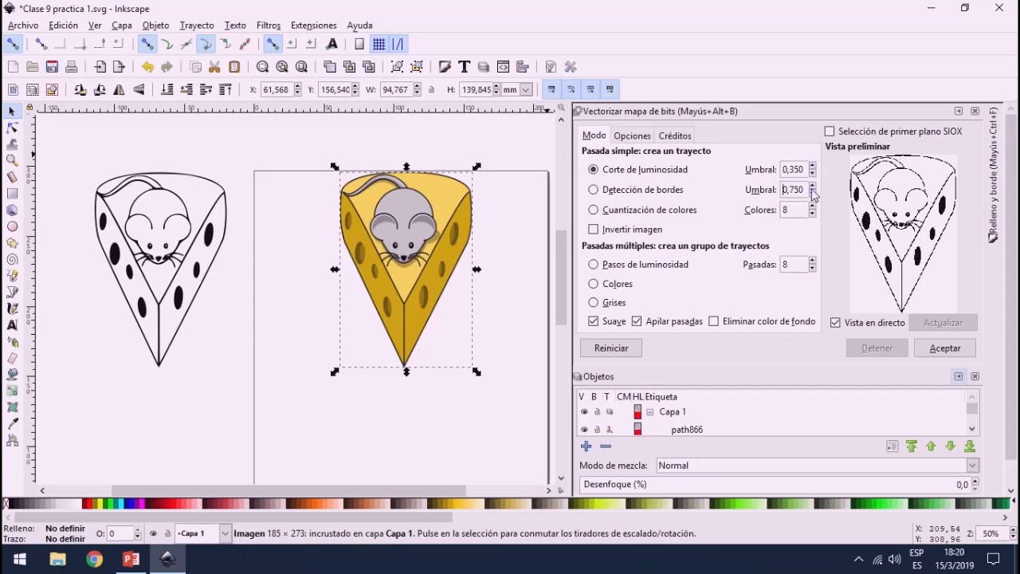
# Step: Trace the coloured image using edge detection with a threshold of 0.900, and move the resulting path up and left of the image
pyautogui.click(651, 196)
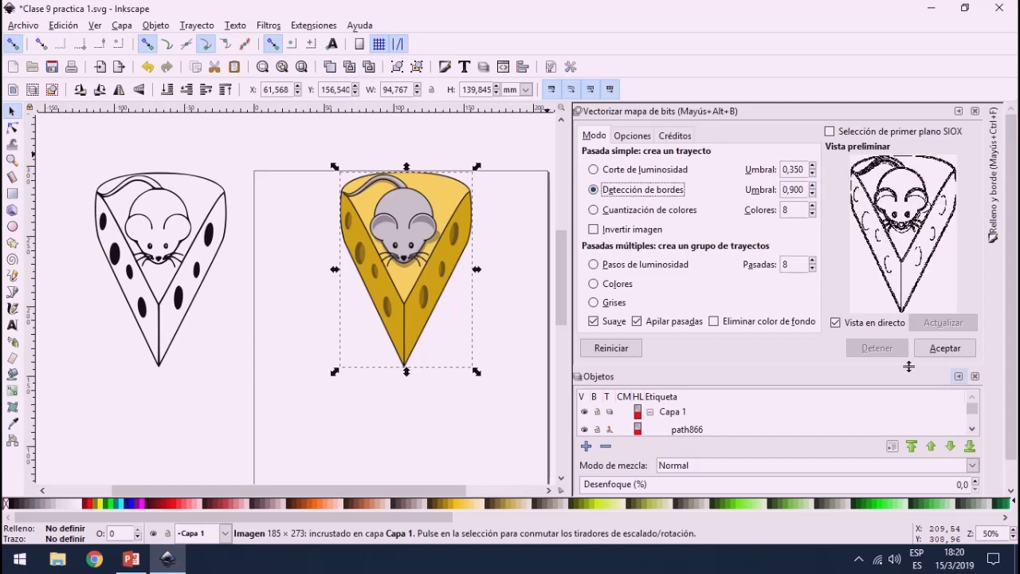
pyautogui.click(944, 348)
pyautogui.moveTo(395, 259)
pyautogui.mouseDown()
pyautogui.moveTo(275, 362)
pyautogui.moveTo(255, 336)
pyautogui.moveTo(243, 205)
pyautogui.mouseUp()
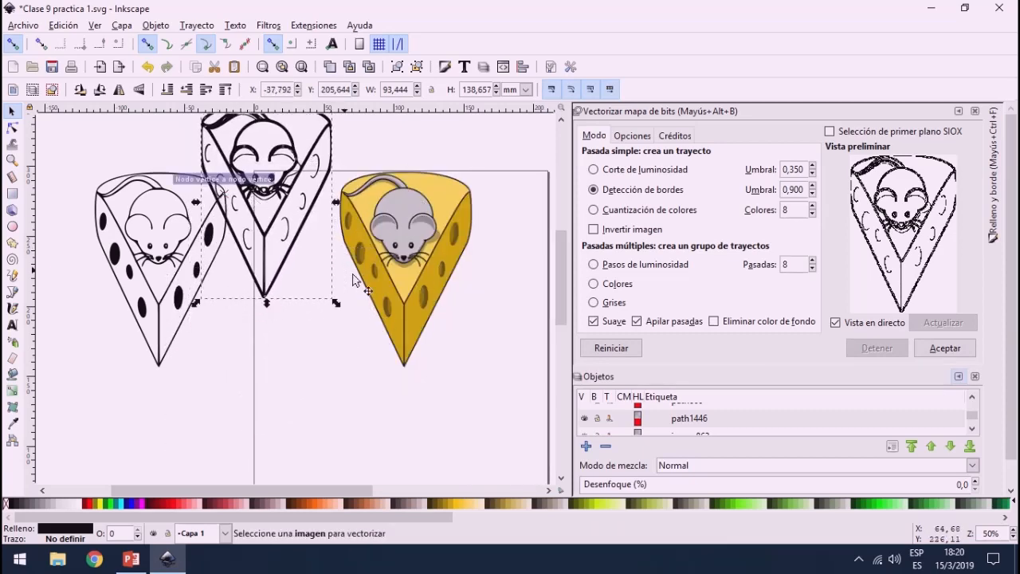
# Step: Trace the coloured image again using brightness cutoff at 0.350, and move the new path down and left of the image
pyautogui.click(466, 240)
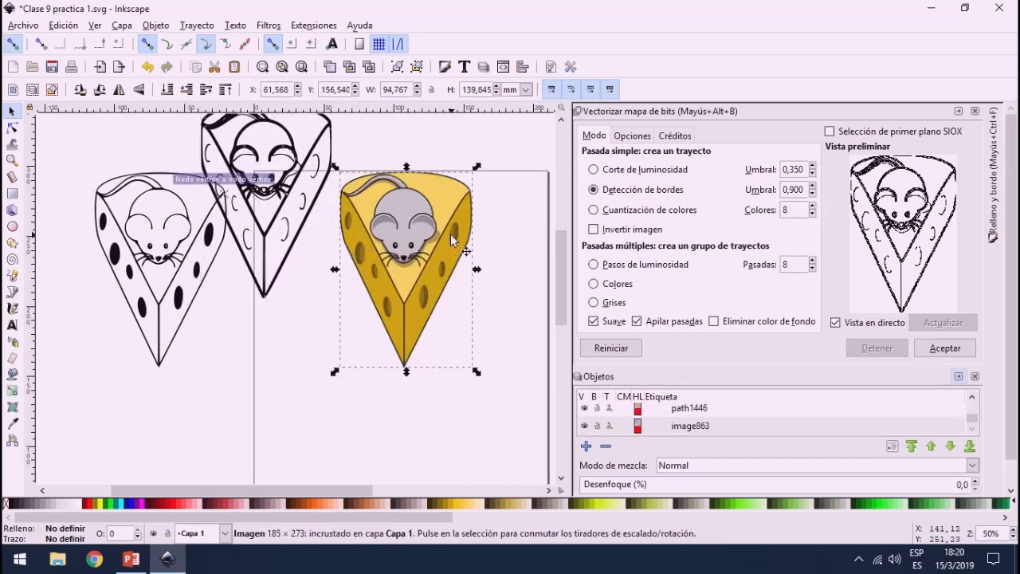
pyautogui.click(668, 171)
pyautogui.click(942, 347)
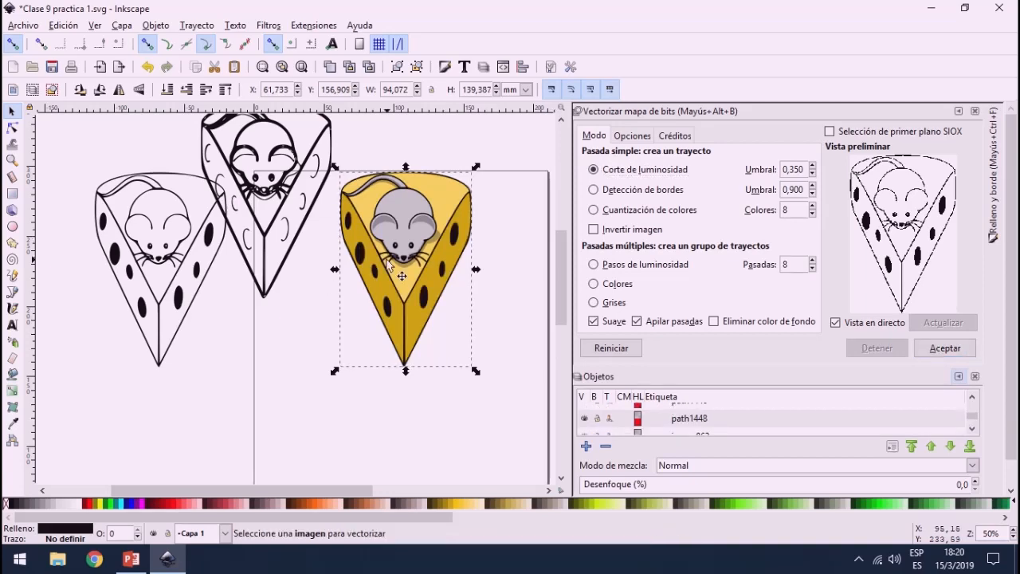
pyautogui.moveTo(434, 253)
pyautogui.mouseDown()
pyautogui.moveTo(382, 292)
pyautogui.moveTo(245, 339)
pyautogui.moveTo(99, 196)
pyautogui.moveTo(255, 387)
pyautogui.moveTo(282, 366)
pyautogui.mouseUp()
# Step: Move the edge detection tracing slightly further up and the 0.350 brightness tracing up, closer beneath it
pyautogui.click(315, 148)
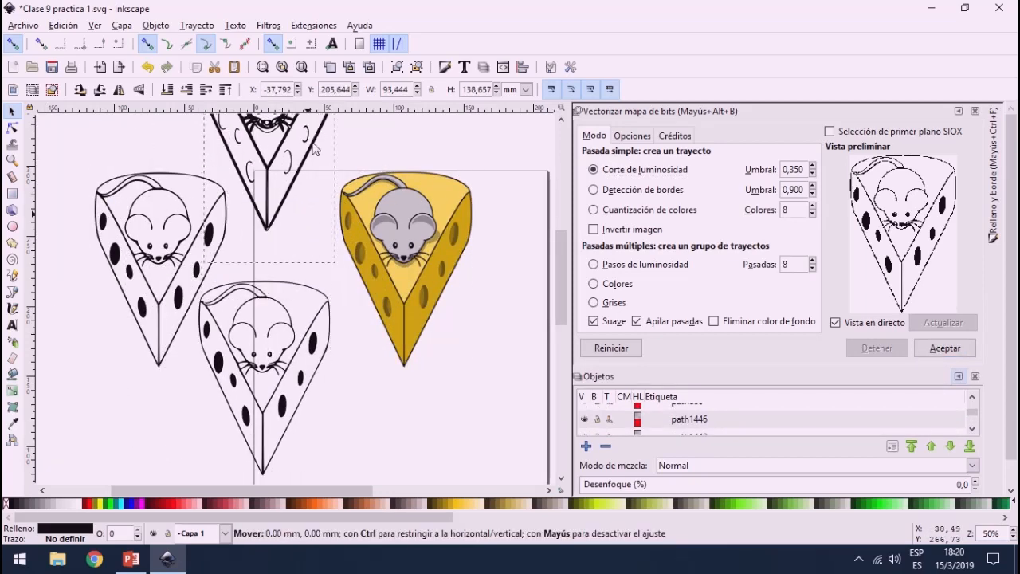
pyautogui.moveTo(314, 149); pyautogui.dragTo(324, 142)
pyautogui.moveTo(321, 348)
pyautogui.mouseDown()
pyautogui.moveTo(325, 269)
pyautogui.moveTo(316, 287)
pyautogui.mouseUp()
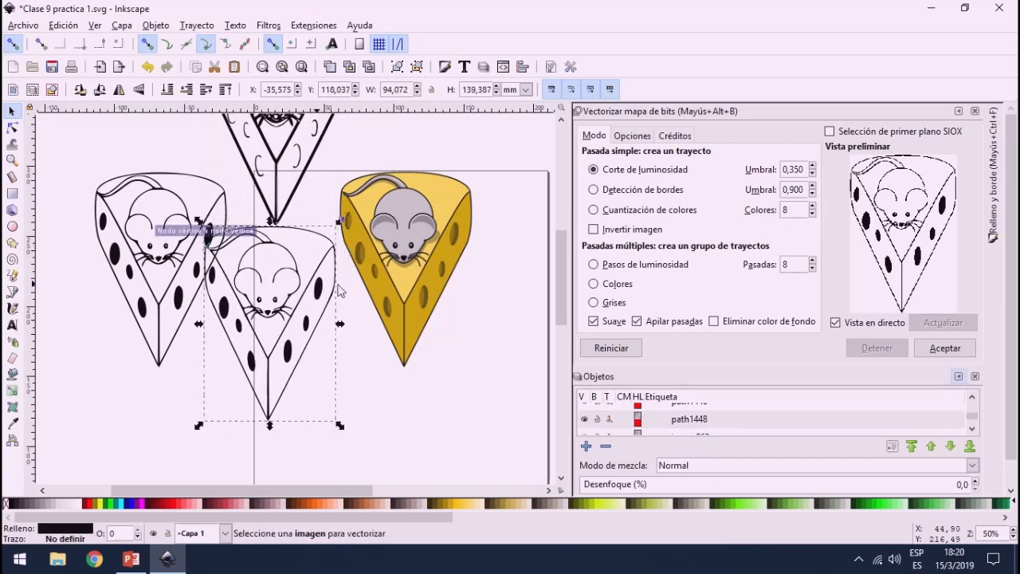
# Step: Trace the coloured image using brightness cutoff at 0.510, and move the resulting path to the lower left of the other tracings
pyautogui.click(811, 167)
pyautogui.click(811, 166)
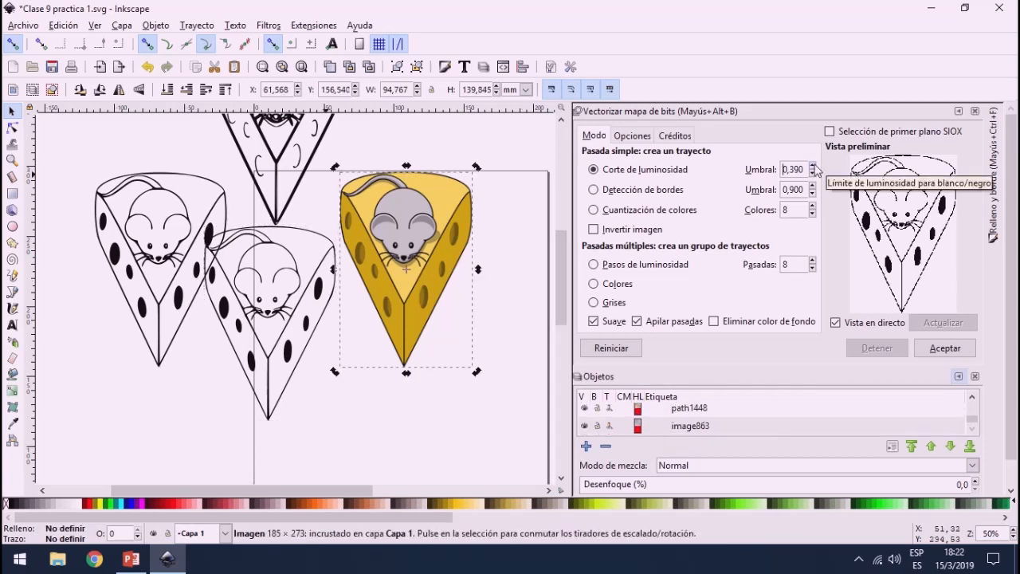
pyautogui.click(812, 166)
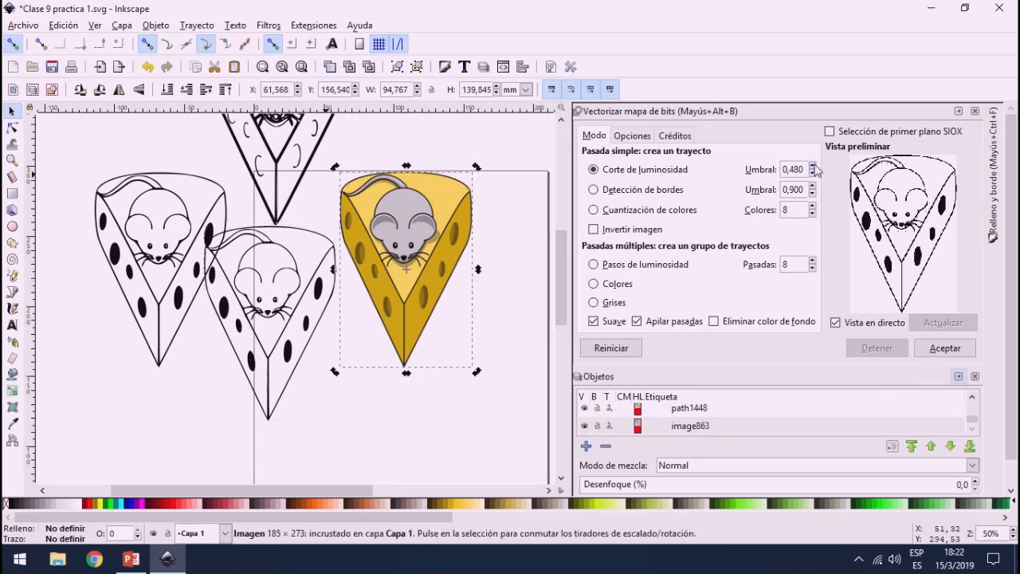
pyautogui.click(936, 354)
pyautogui.moveTo(385, 277)
pyautogui.mouseDown()
pyautogui.moveTo(214, 408)
pyautogui.moveTo(127, 424)
pyautogui.mouseUp()
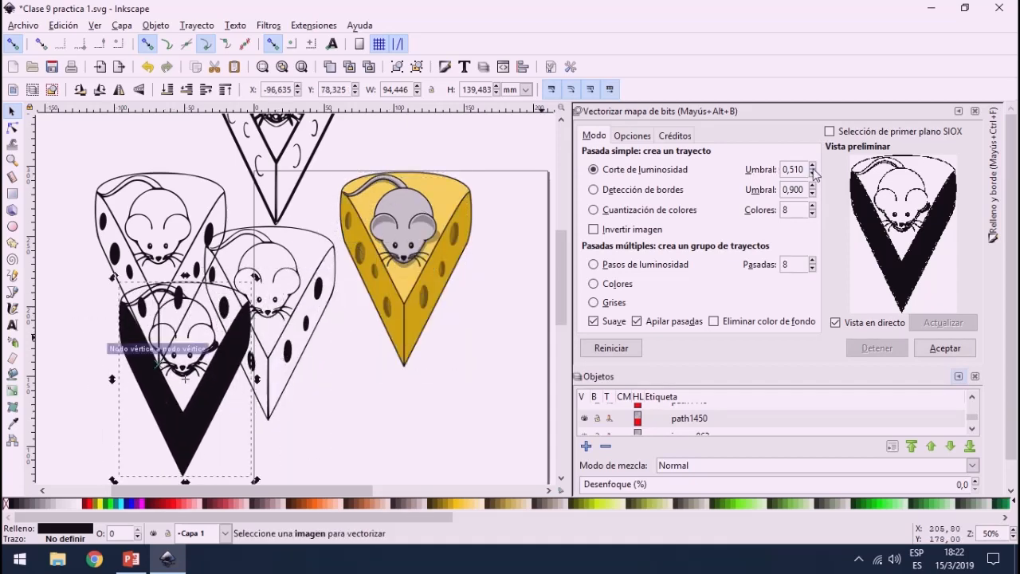
# Step: Preview the coloured image at a brightness cutoff threshold of 0.020, and shift the solid black tracing up and left
pyautogui.click(812, 173)
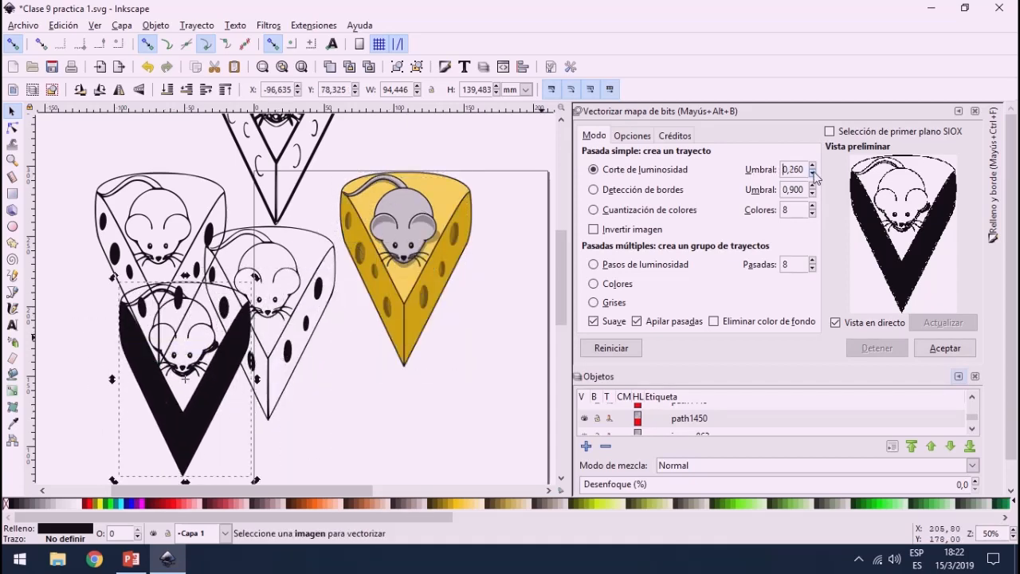
pyautogui.click(812, 173)
pyautogui.moveTo(200, 421); pyautogui.dragTo(164, 395)
pyautogui.click(445, 259)
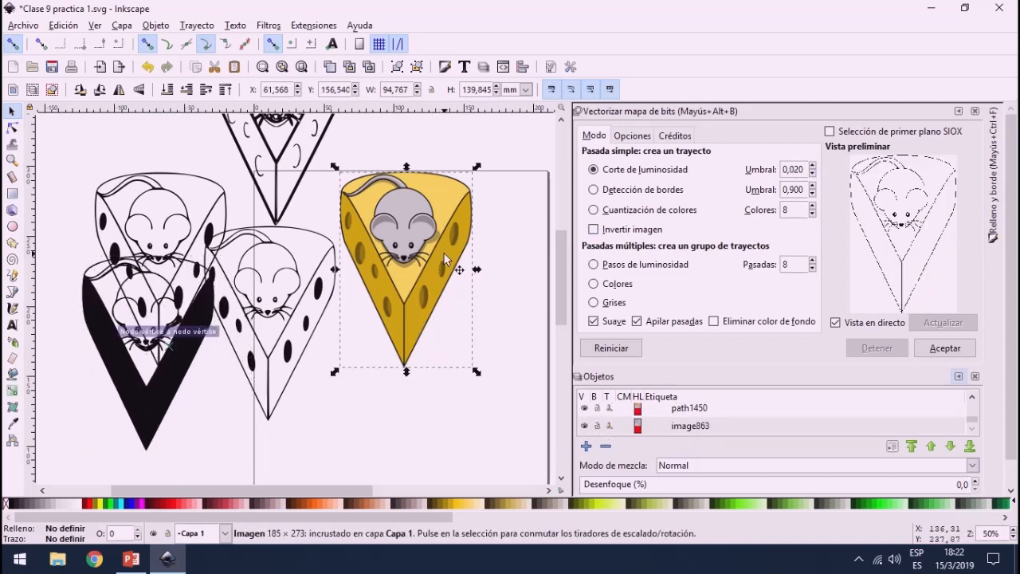
# Step: Trace the coloured image using brightness cutoff at 0.290, and move the new path down and left, below the 0.350 tracing
pyautogui.click(811, 169)
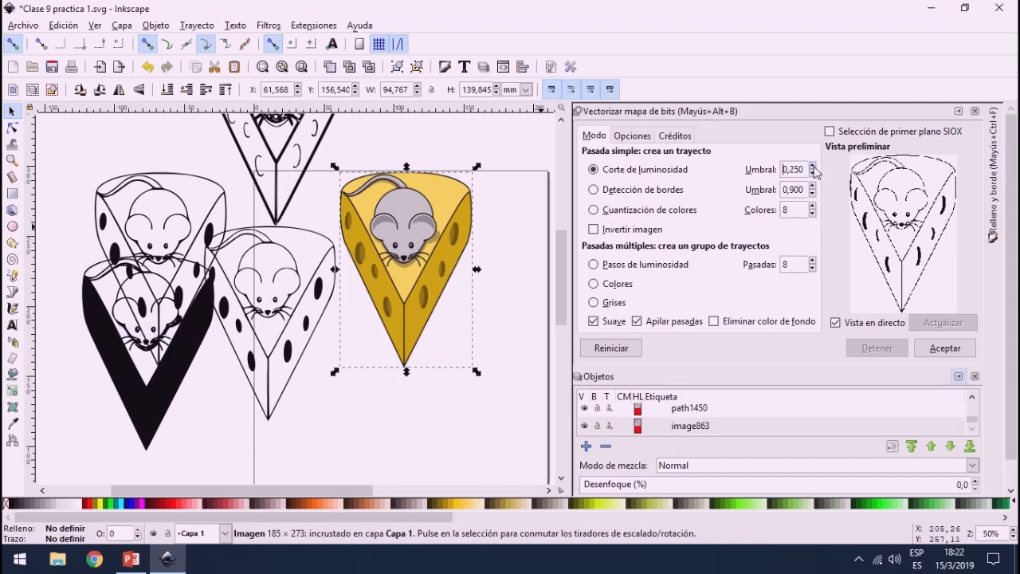
pyautogui.click(948, 348)
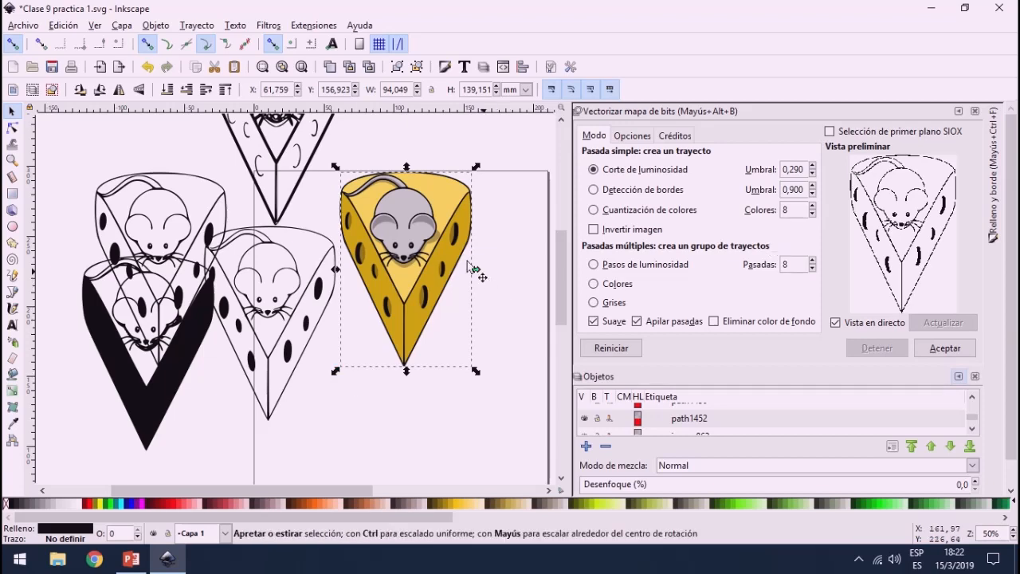
pyautogui.moveTo(409, 308)
pyautogui.mouseDown()
pyautogui.moveTo(324, 420)
pyautogui.moveTo(380, 441)
pyautogui.mouseUp()
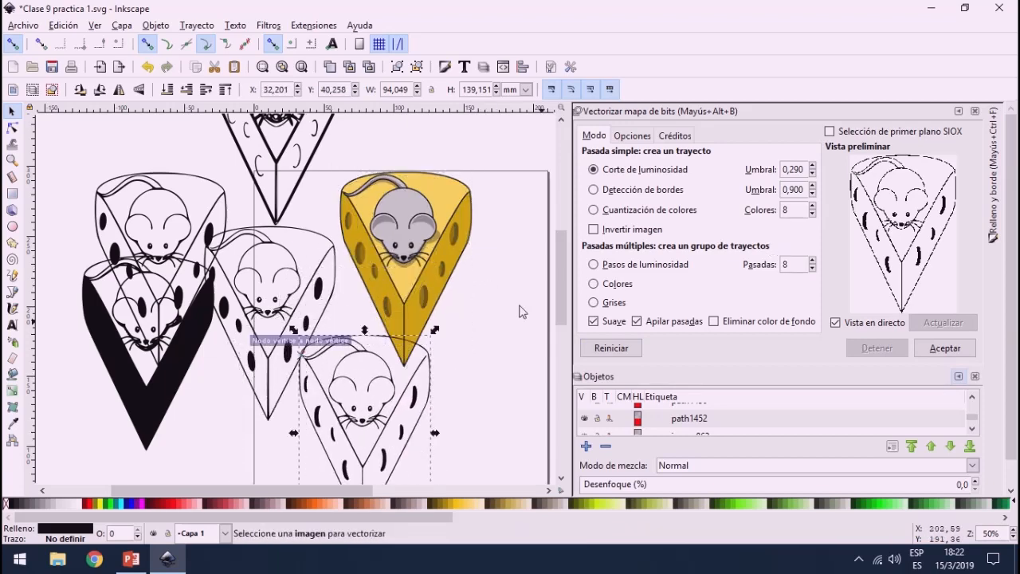
pyautogui.scroll(-2, 494, 303)
pyautogui.moveTo(375, 391)
pyautogui.mouseDown()
pyautogui.moveTo(239, 415)
pyautogui.moveTo(288, 369)
pyautogui.mouseUp()
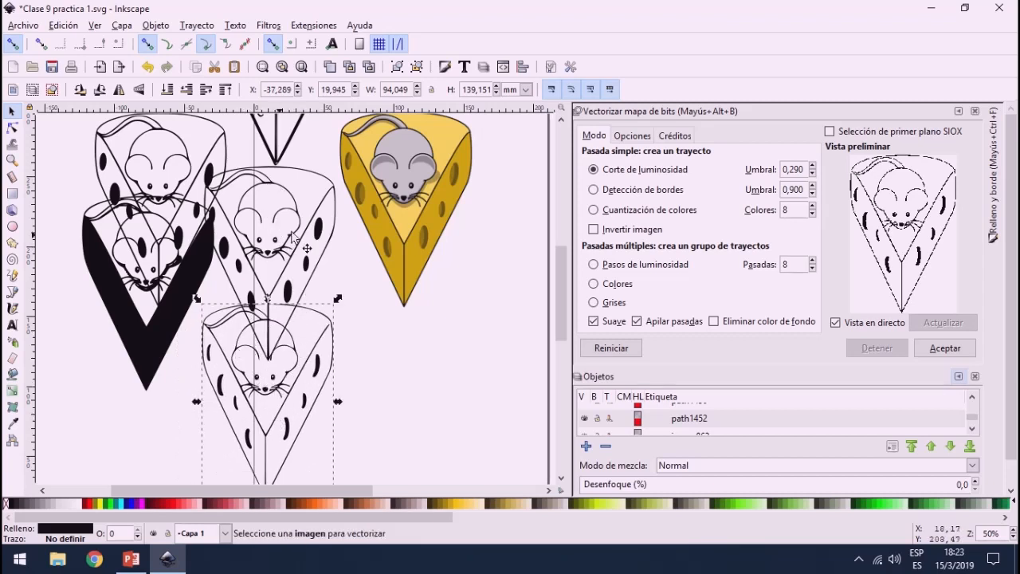
# Step: Reposition the 0.350 and 0.290 brightness tracings closer to the other paths left of the coloured image
pyautogui.moveTo(301, 243); pyautogui.dragTo(306, 177)
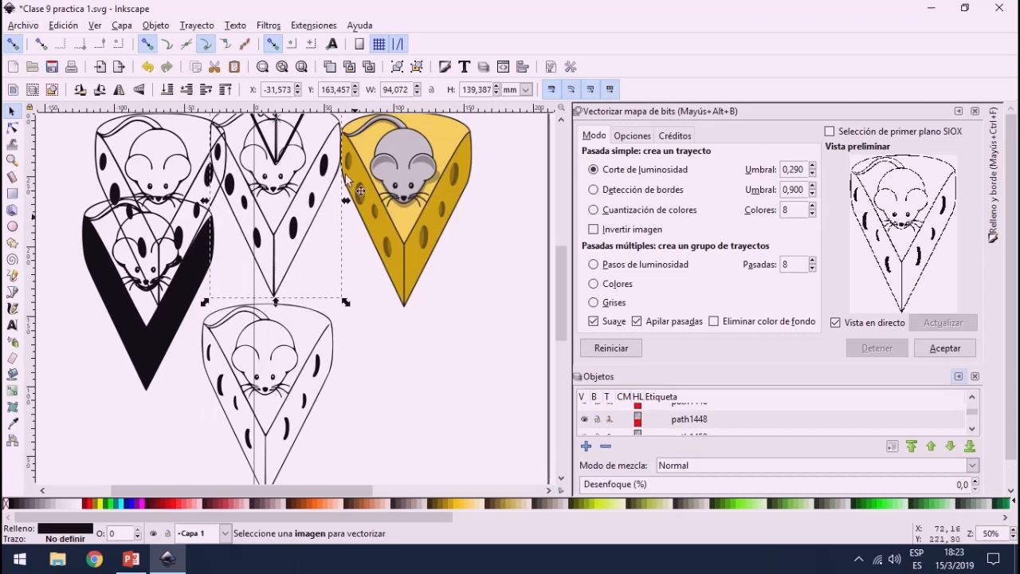
pyautogui.moveTo(300, 224); pyautogui.dragTo(282, 265)
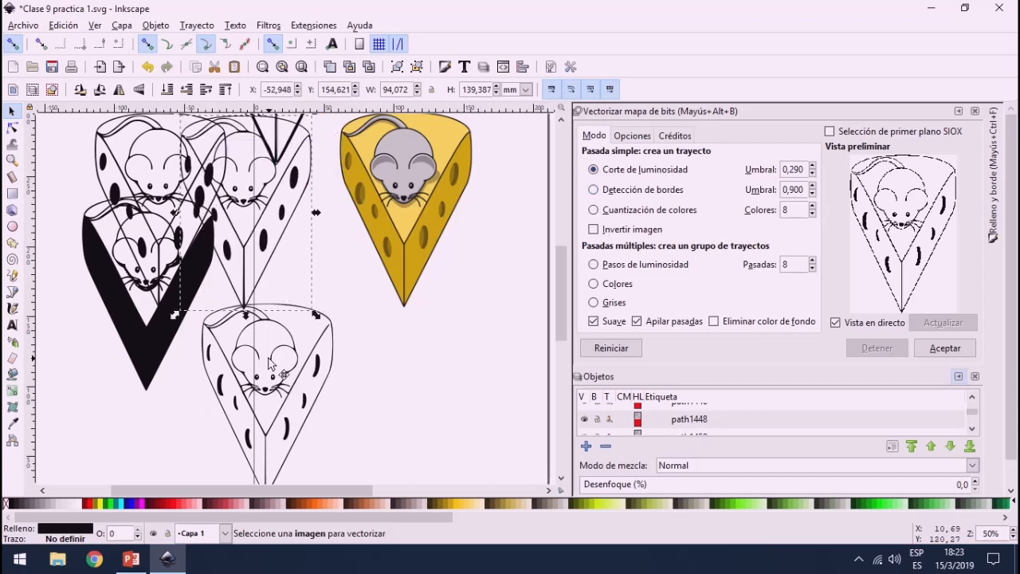
pyautogui.moveTo(276, 369); pyautogui.dragTo(242, 307)
# Step: Trace the coloured image using edge detection with a threshold of 0.180, and move the new path directly above the image
pyautogui.click(654, 190)
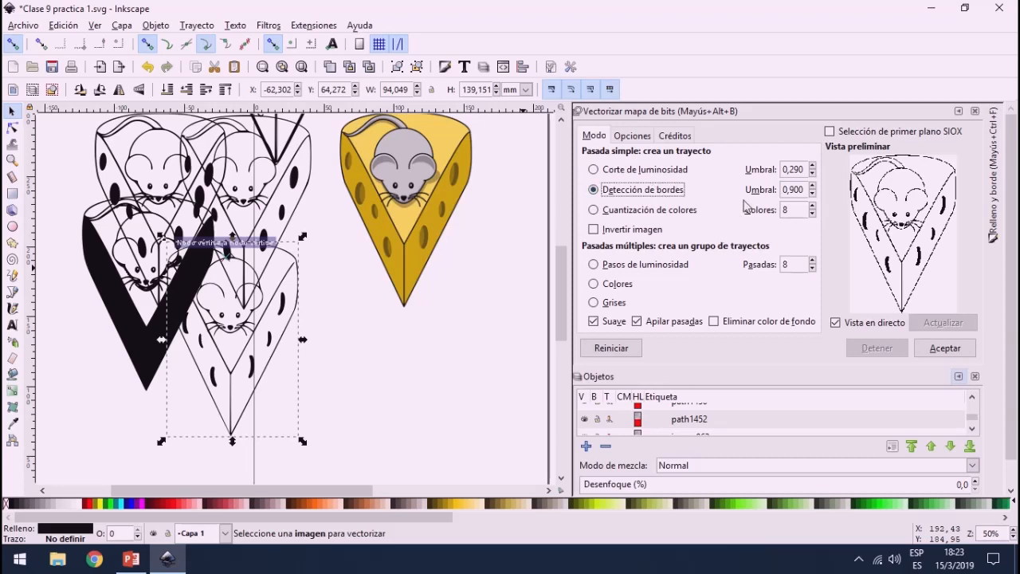
pyautogui.click(414, 170)
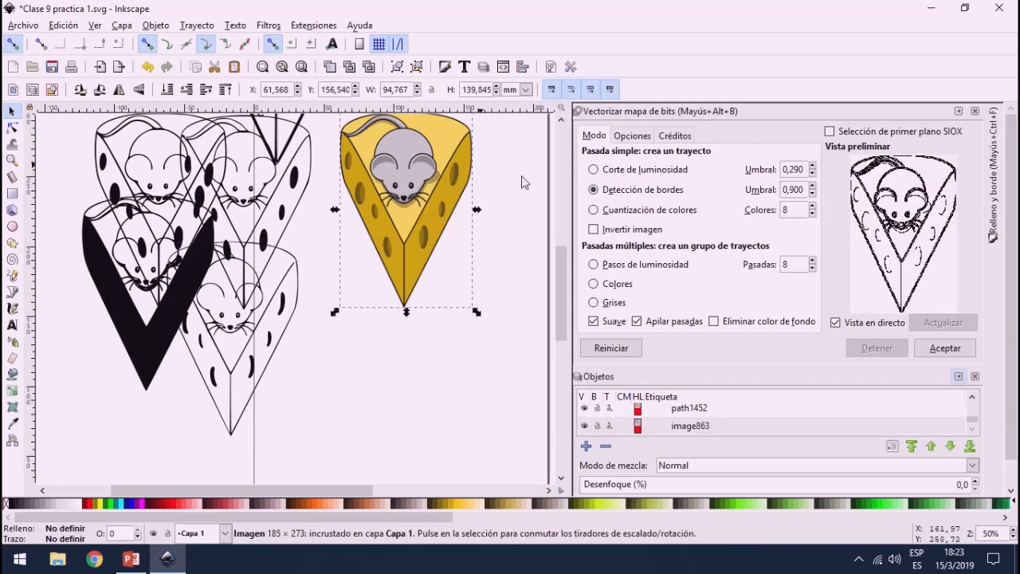
pyautogui.scroll(6, 351, 255)
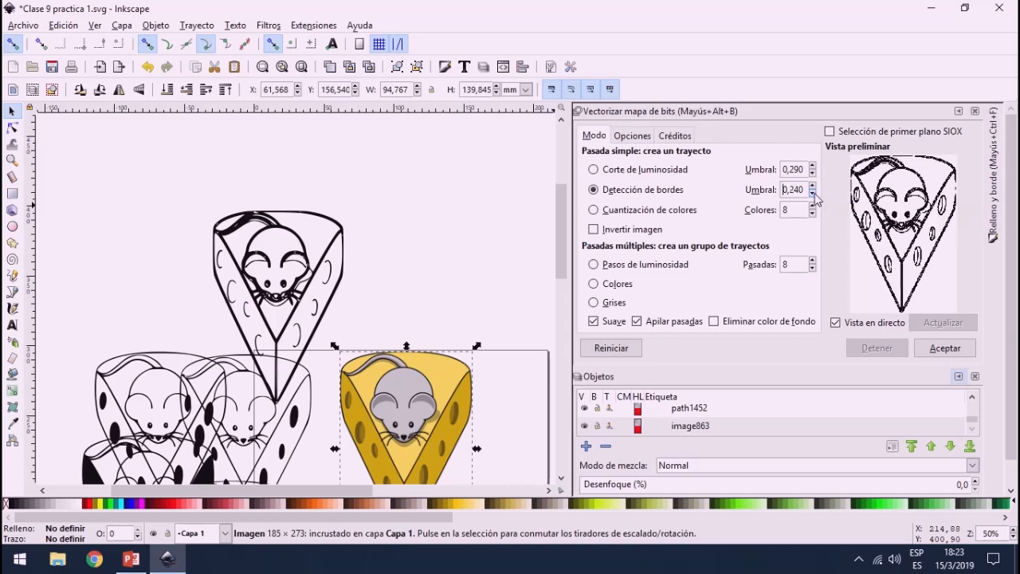
pyautogui.click(945, 347)
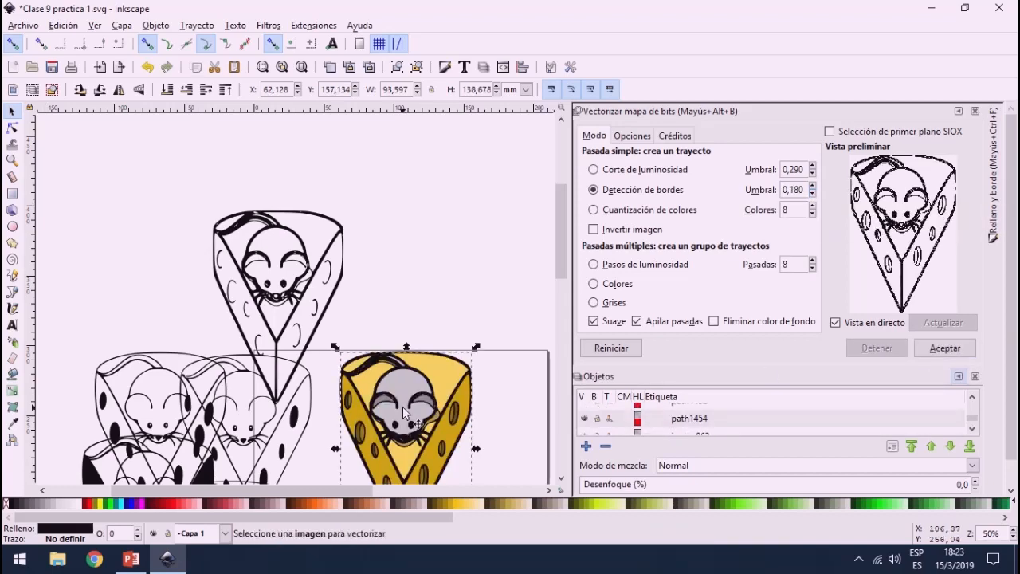
pyautogui.moveTo(410, 414)
pyautogui.mouseDown()
pyautogui.moveTo(422, 325)
pyautogui.moveTo(412, 182)
pyautogui.mouseUp()
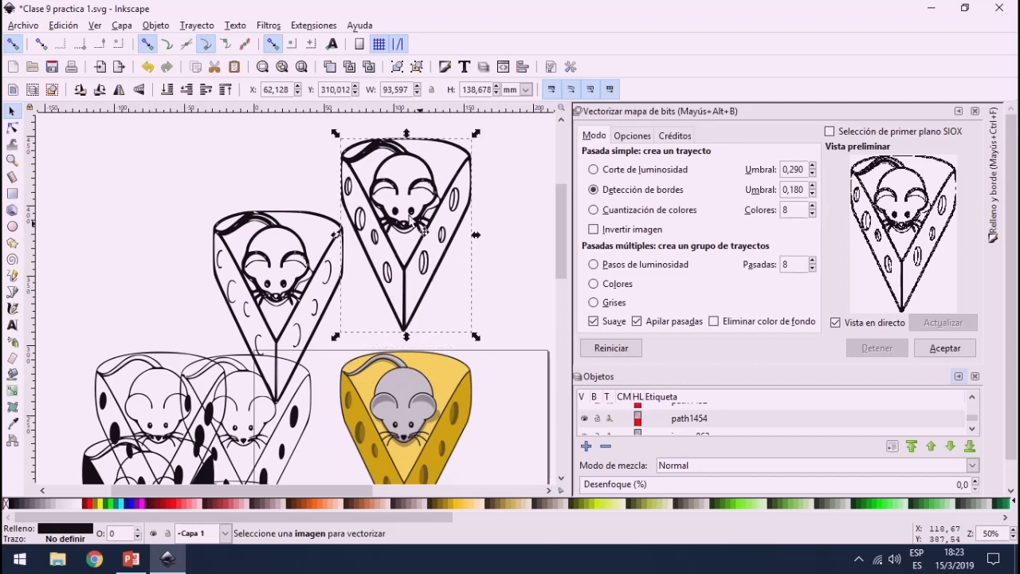
# Step: Preview colour quantization of the coloured image with 13, 24 and 7 colours, and set the number of colours to 8
pyautogui.click(649, 210)
pyautogui.click(414, 424)
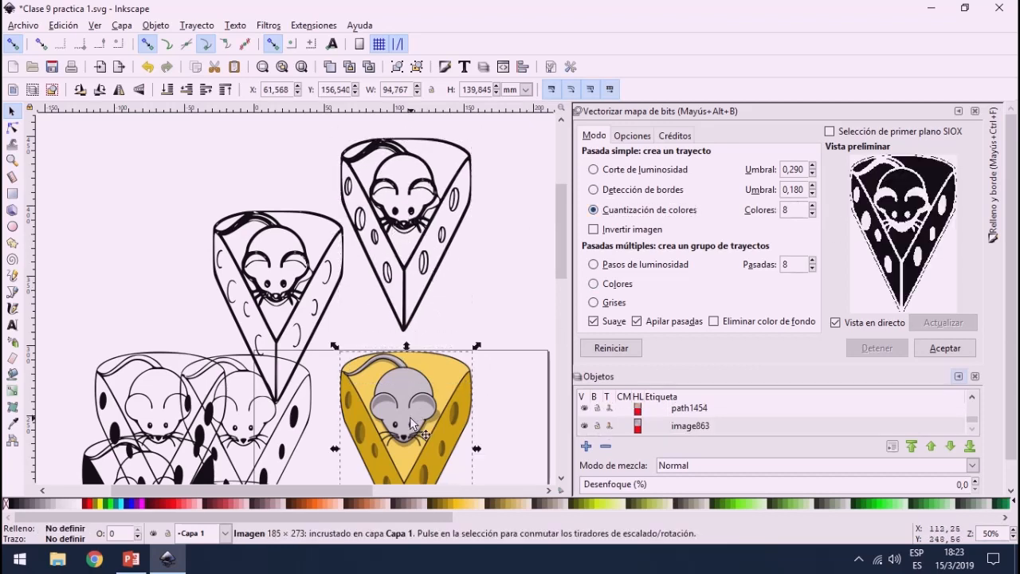
pyautogui.click(813, 207)
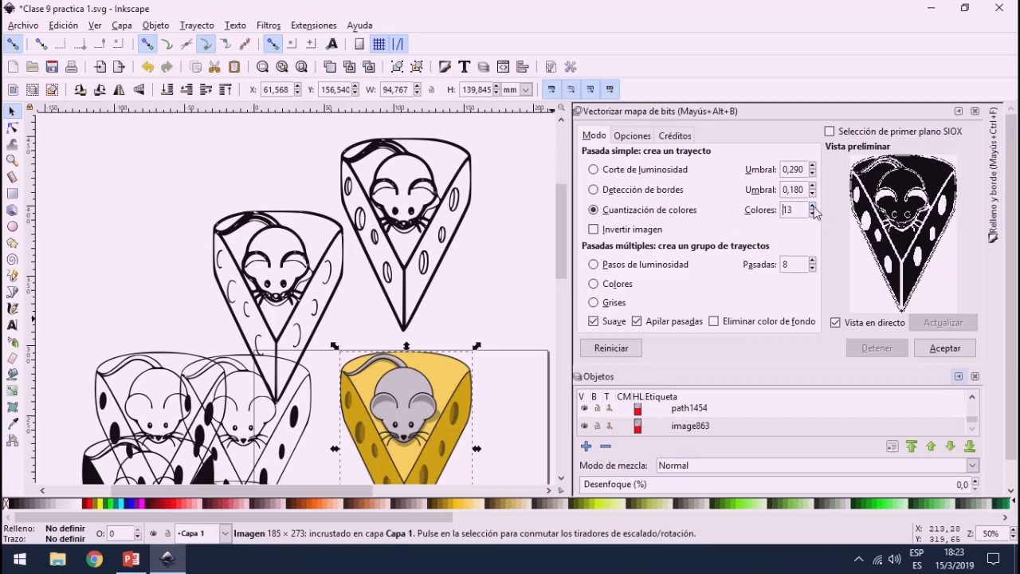
pyautogui.click(813, 213)
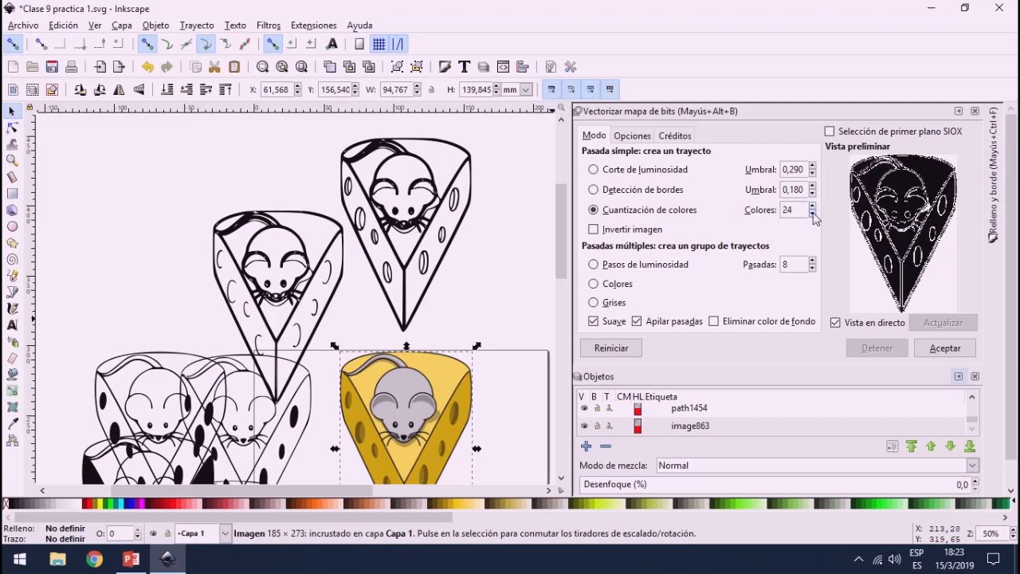
pyautogui.click(813, 207)
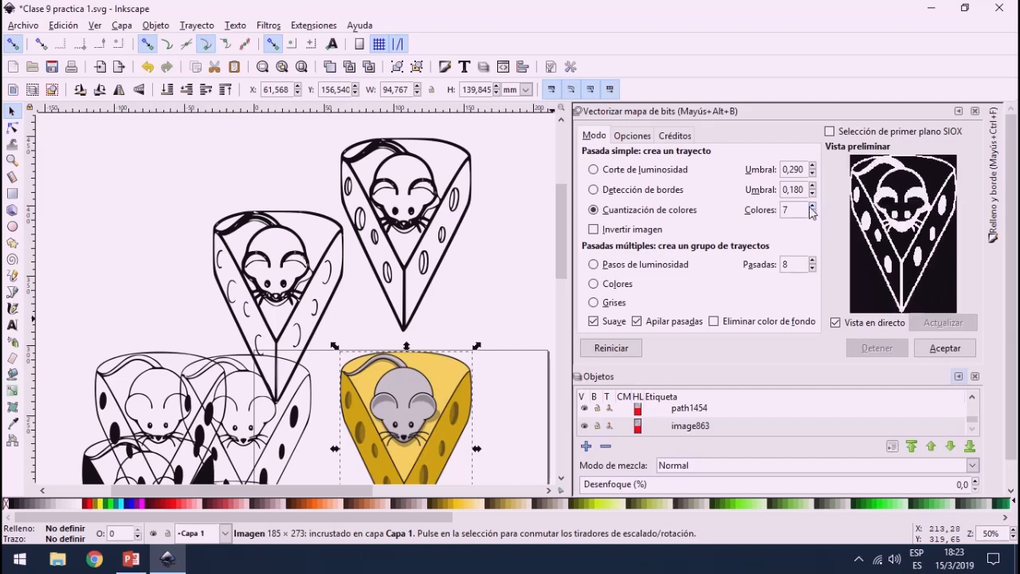
# Step: Trace the image using colour quantization with 8 colours, and move the path beside the 0.180 edge detection tracing
pyautogui.click(945, 348)
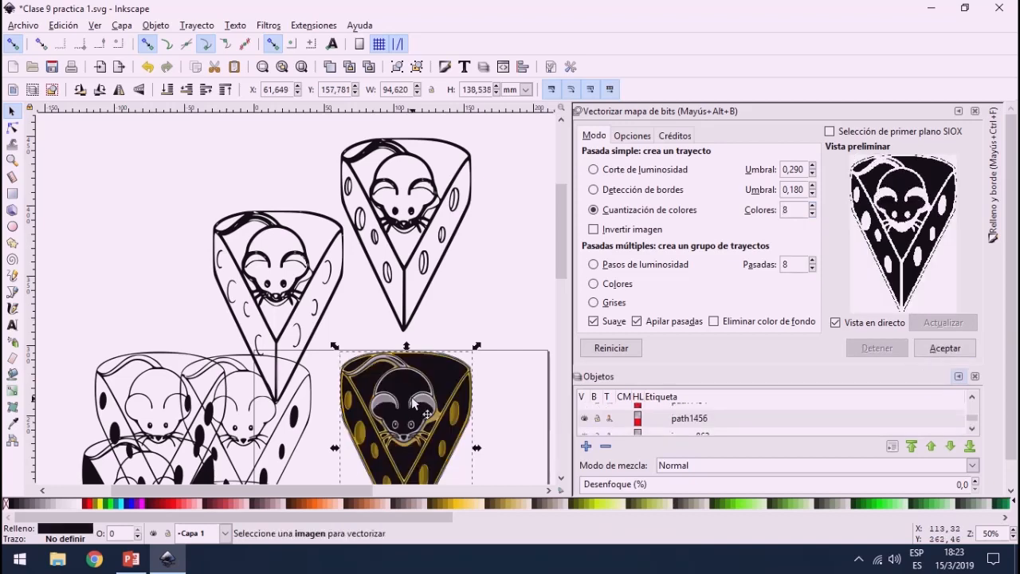
pyautogui.moveTo(414, 404)
pyautogui.mouseDown()
pyautogui.moveTo(533, 209)
pyautogui.moveTo(527, 225)
pyautogui.mouseUp()
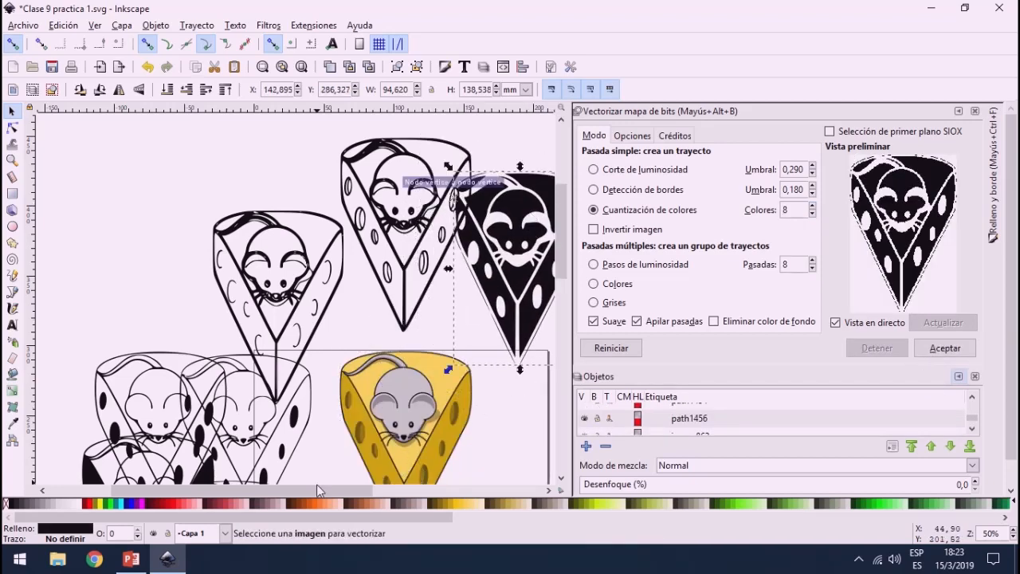
pyautogui.moveTo(316, 489); pyautogui.dragTo(356, 489)
pyautogui.moveTo(459, 230)
pyautogui.mouseDown()
pyautogui.moveTo(483, 235)
pyautogui.moveTo(480, 224)
pyautogui.mouseUp()
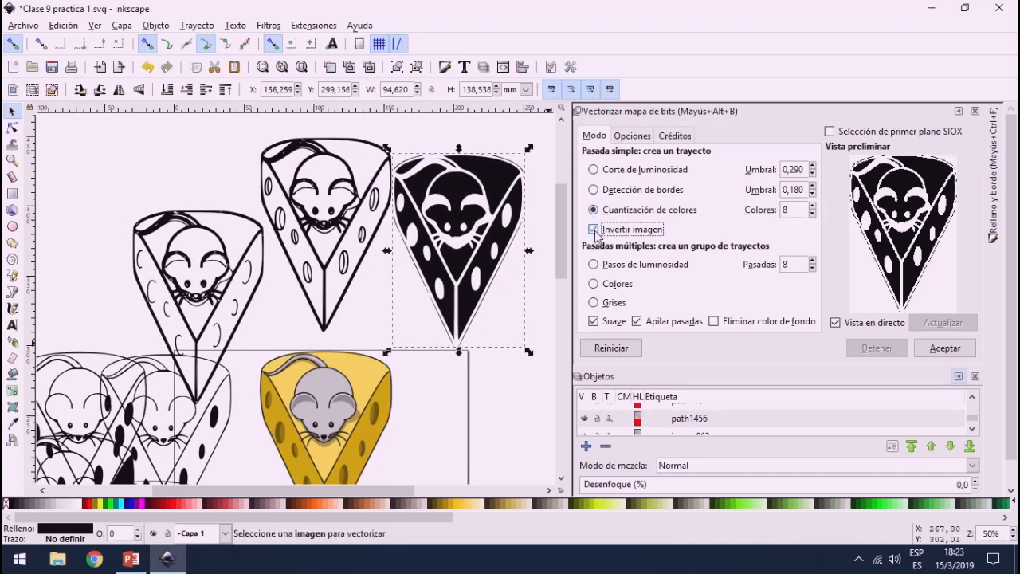
# Step: Preview the inverted colour quantization of the coloured image, turn inversion off again, and switch to brightness cutoff
pyautogui.click(321, 438)
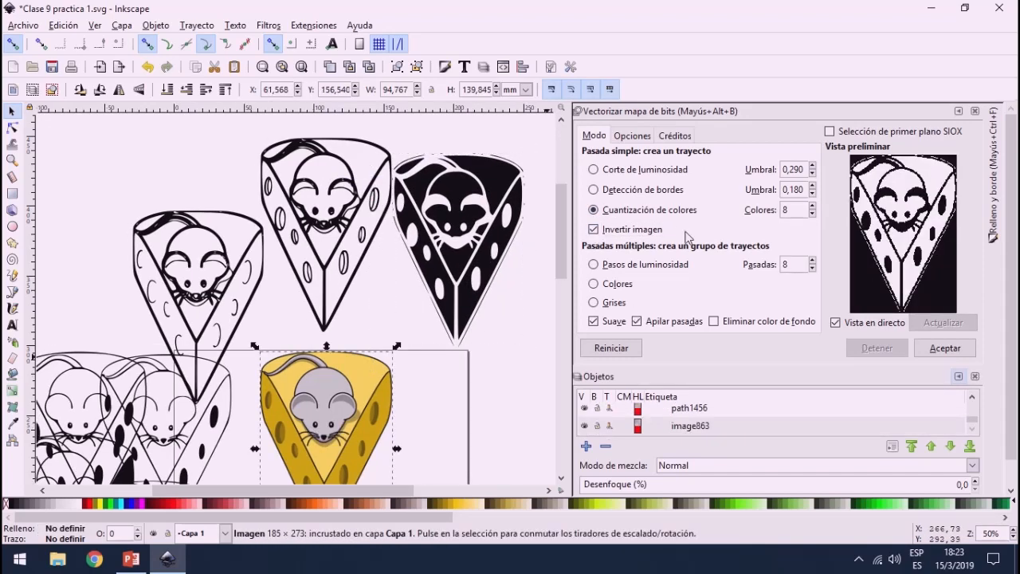
pyautogui.click(594, 229)
pyautogui.click(594, 230)
pyautogui.click(593, 229)
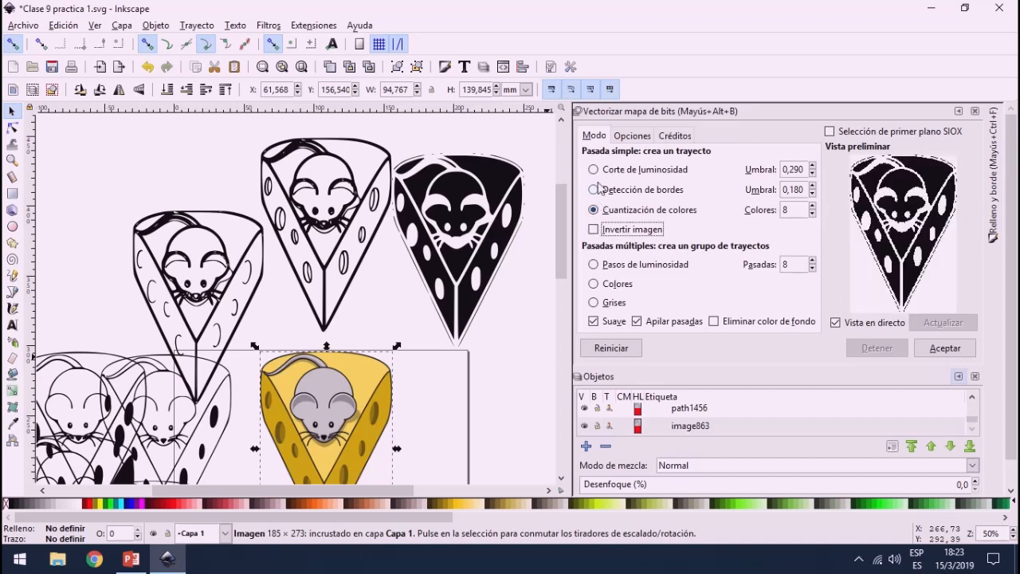
pyautogui.click(593, 170)
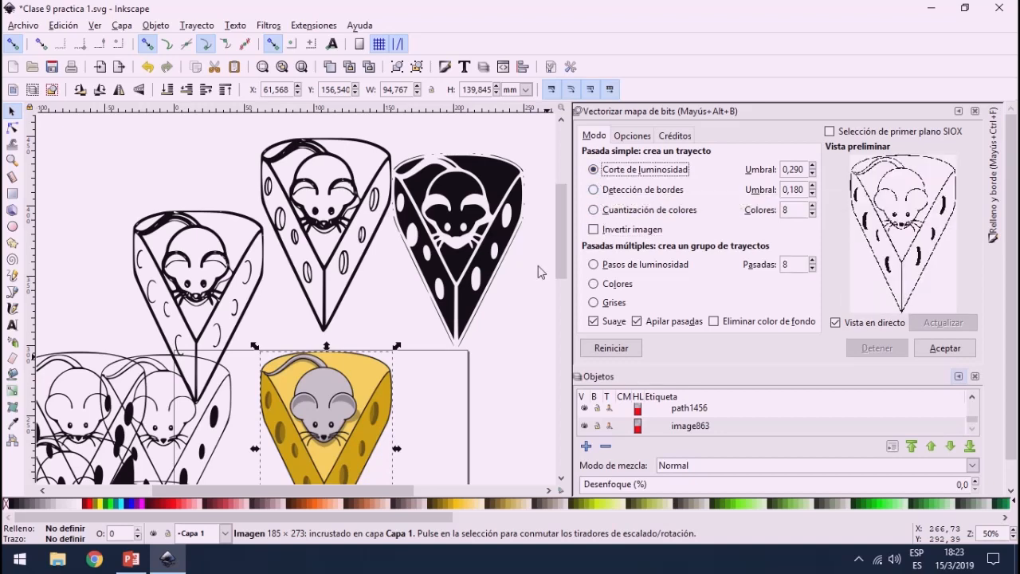
# Step: Trace the coloured image as a multiple-scan colour group with 8 passes, and place the group and the image side by side
pyautogui.scroll(-7, 446, 330)
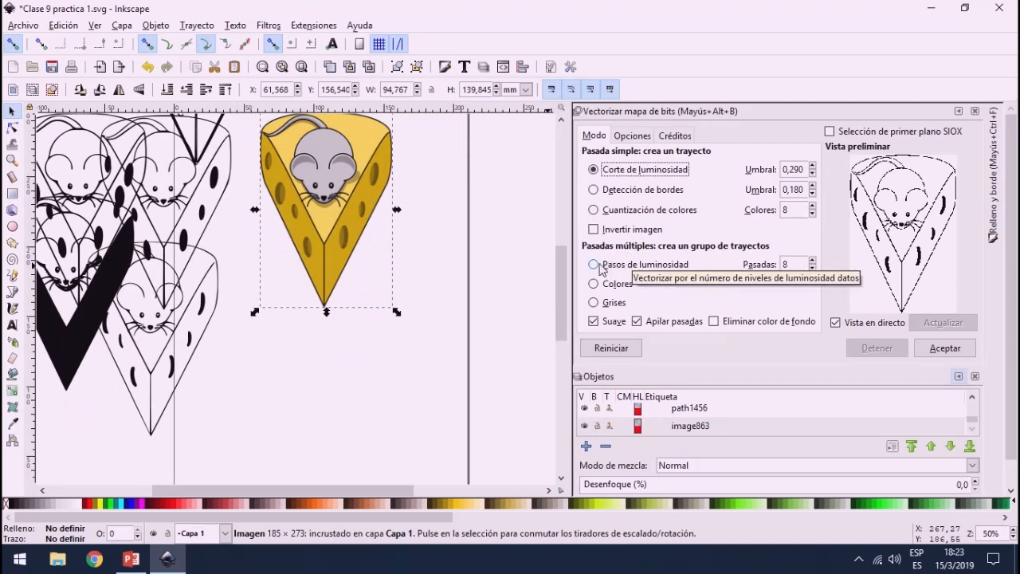
pyautogui.click(593, 265)
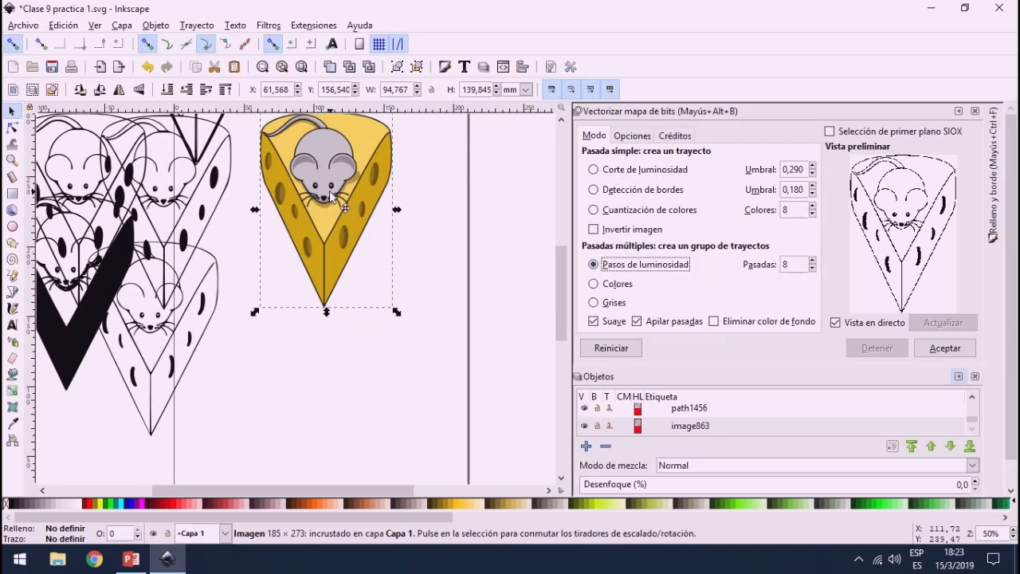
pyautogui.moveTo(333, 199); pyautogui.dragTo(357, 211)
pyautogui.click(593, 283)
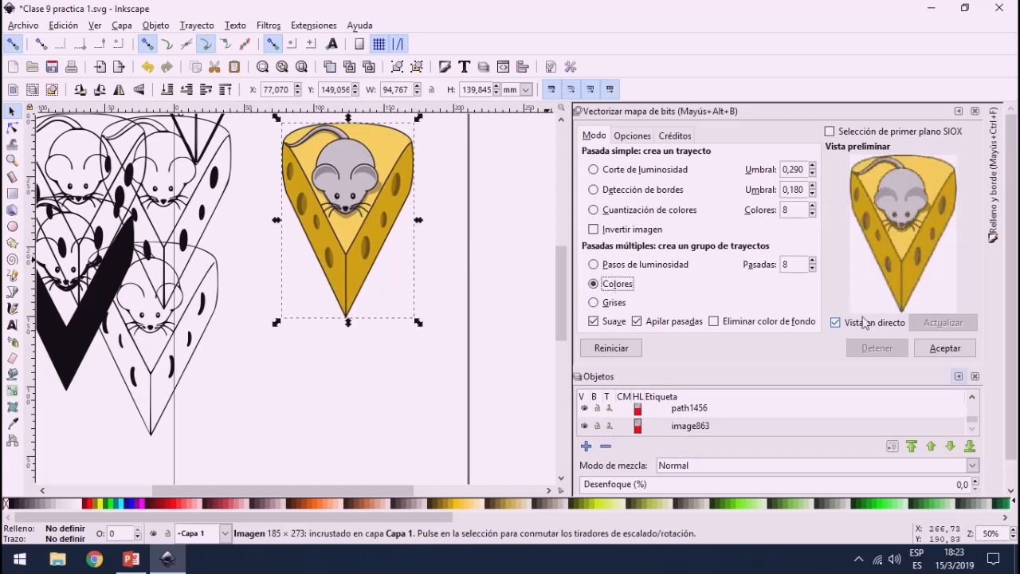
pyautogui.click(949, 352)
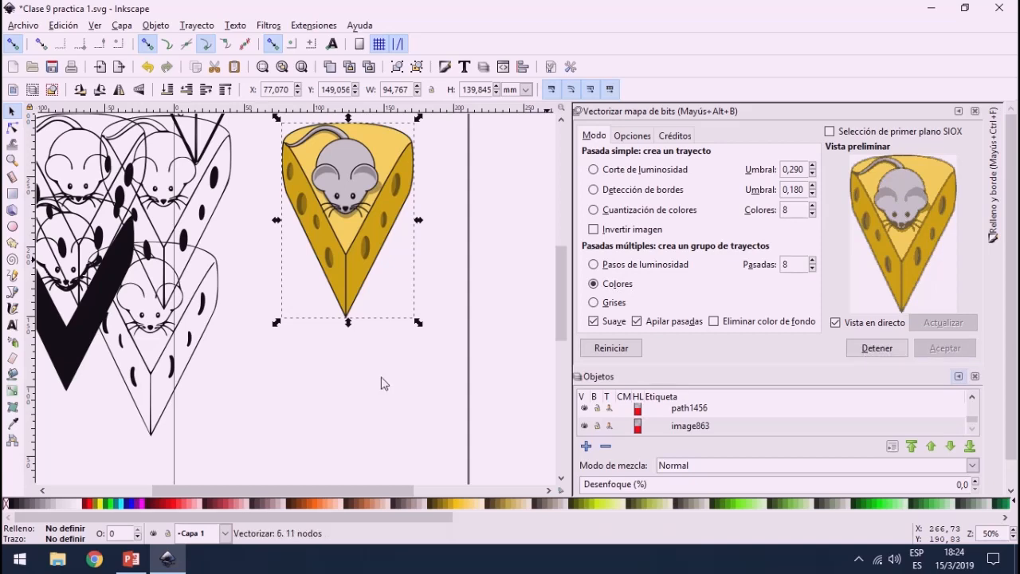
pyautogui.moveTo(349, 241)
pyautogui.mouseDown()
pyautogui.moveTo(413, 343)
pyautogui.moveTo(489, 316)
pyautogui.moveTo(307, 245)
pyautogui.mouseUp()
pyautogui.moveTo(454, 248); pyautogui.dragTo(413, 221)
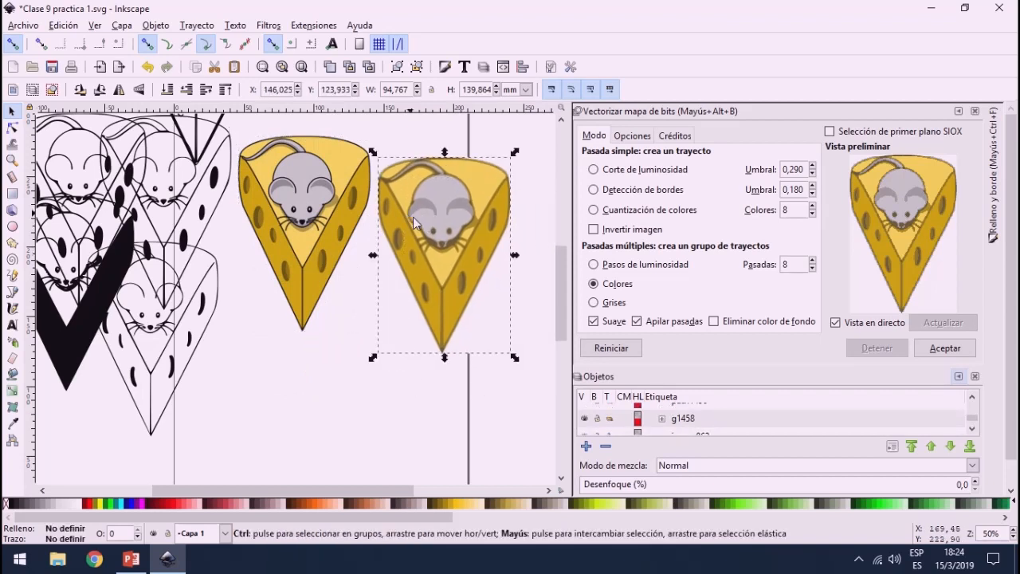
# Step: Ungroup the multiple-scan colour tracing and pull several of its colour layers apart
pyautogui.hotkey('ctrl', 'shift', 'g')
pyautogui.click(471, 416)
pyautogui.moveTo(458, 271)
pyautogui.mouseDown()
pyautogui.moveTo(363, 453)
pyautogui.moveTo(343, 431)
pyautogui.moveTo(535, 427)
pyautogui.mouseUp()
pyautogui.moveTo(476, 216)
pyautogui.mouseDown()
pyautogui.moveTo(367, 363)
pyautogui.moveTo(534, 328)
pyautogui.moveTo(549, 351)
pyautogui.moveTo(378, 366)
pyautogui.moveTo(396, 343)
pyautogui.mouseUp()
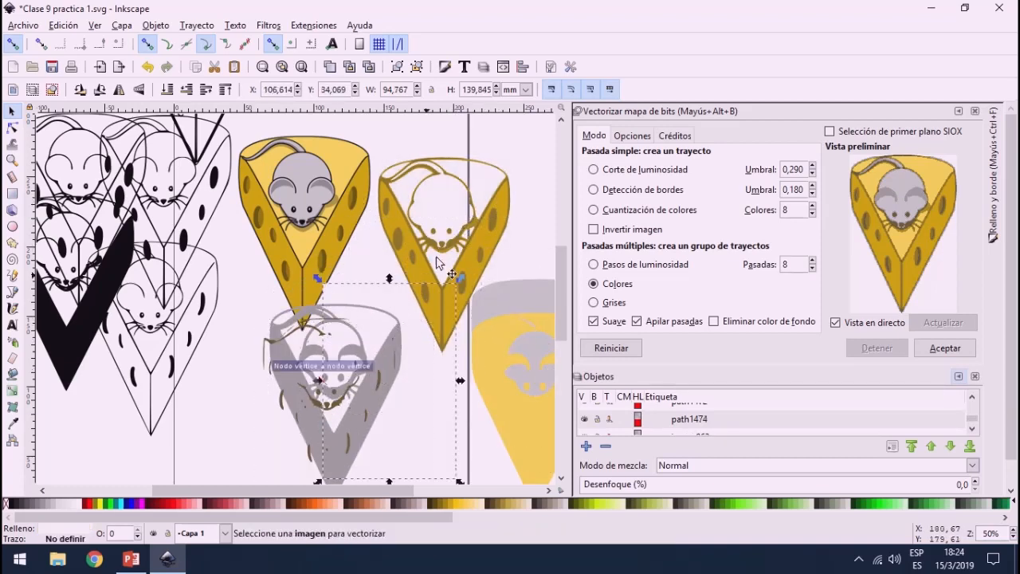
pyautogui.moveTo(486, 253)
pyautogui.mouseDown()
pyautogui.moveTo(519, 420)
pyautogui.moveTo(452, 295)
pyautogui.moveTo(351, 328)
pyautogui.mouseUp()
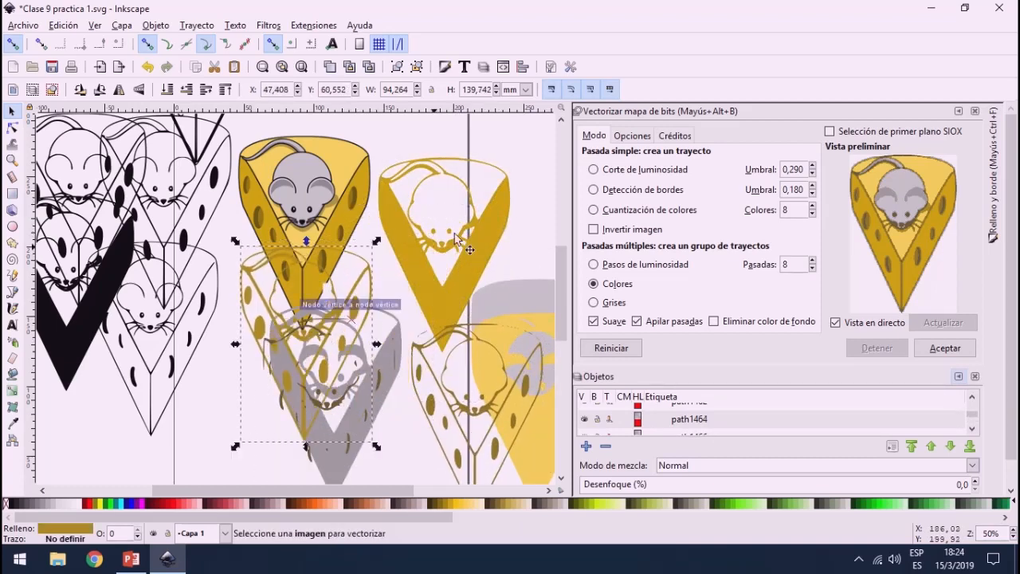
pyautogui.moveTo(452, 217)
pyautogui.mouseDown()
pyautogui.moveTo(477, 257)
pyautogui.moveTo(446, 241)
pyautogui.mouseUp()
# Step: Undo the layer moves so the separated colour layers are stacked back into the complete tracing
pyautogui.scroll(-4, 444, 249)
pyautogui.hotkey('ctrl', 'z')
pyautogui.hotkey('ctrl', 'z')
pyautogui.hotkey('ctrl', 'z')
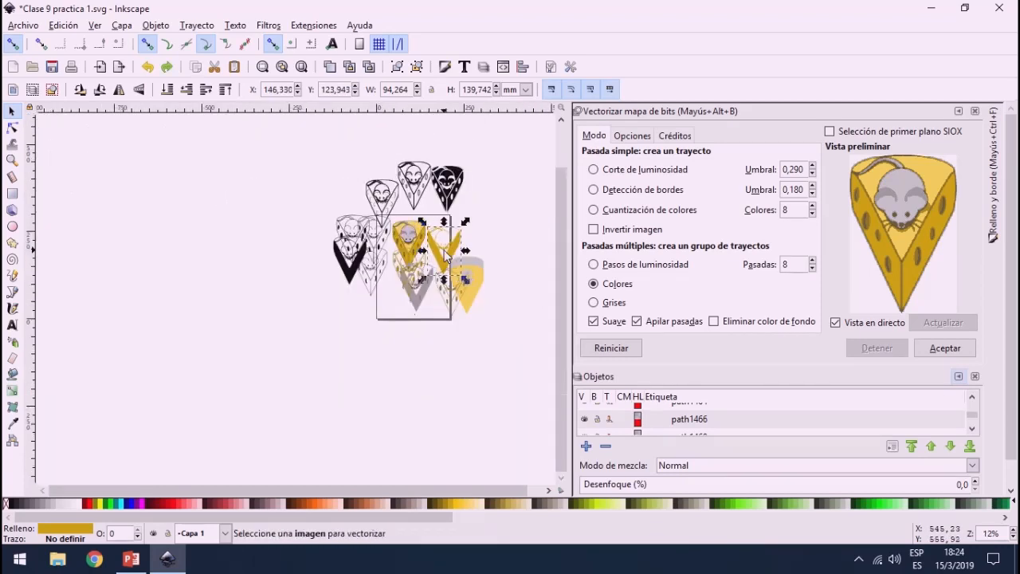
pyautogui.hotkey('ctrl', 'z')
pyautogui.hotkey('ctrl', 'z')
pyautogui.hotkey('ctrl', 'z')
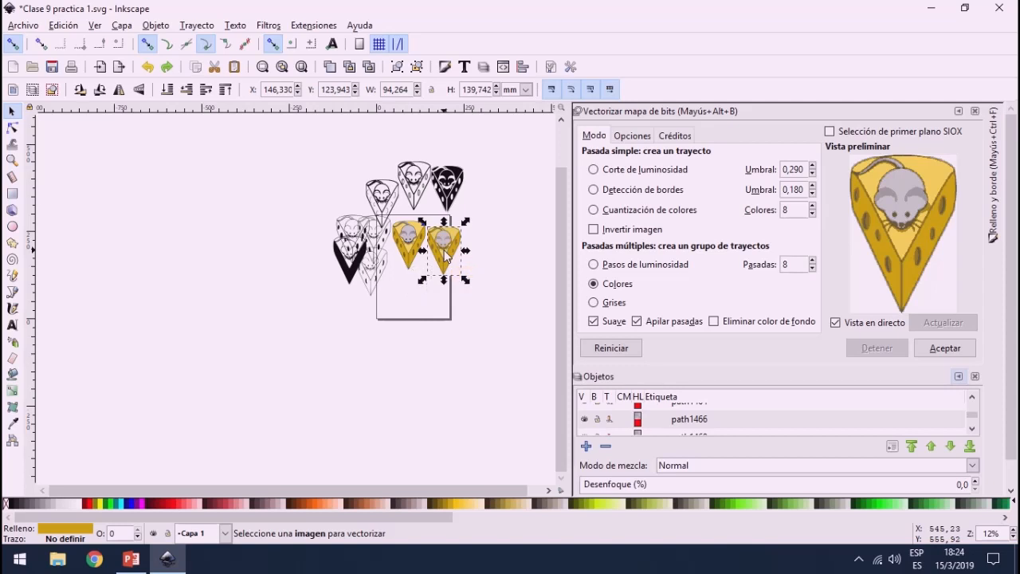
pyautogui.scroll(2, 446, 255)
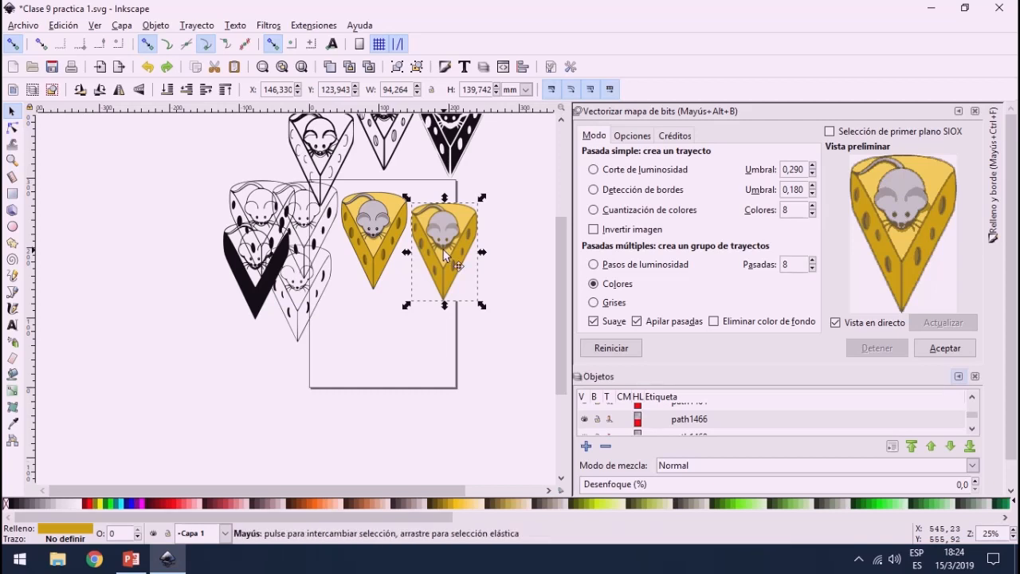
# Step: Move the thin-line black tracing down, clear of the other tracings, near the page's lower-left corner
pyautogui.click(307, 297)
pyautogui.moveTo(302, 300); pyautogui.dragTo(311, 350)
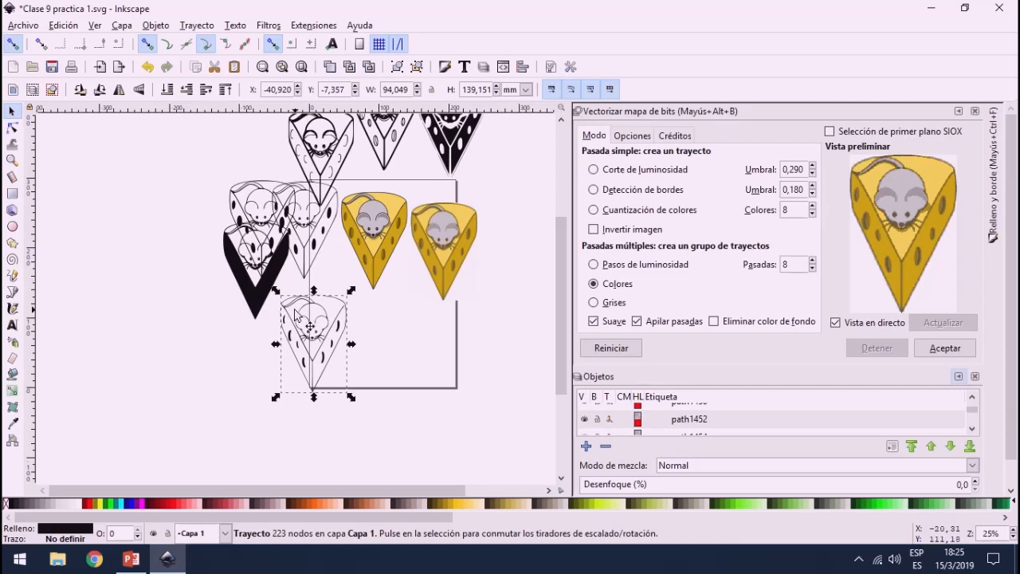
pyautogui.moveTo(285, 327)
pyautogui.mouseDown()
pyautogui.moveTo(291, 319)
pyautogui.moveTo(305, 326)
pyautogui.mouseUp()
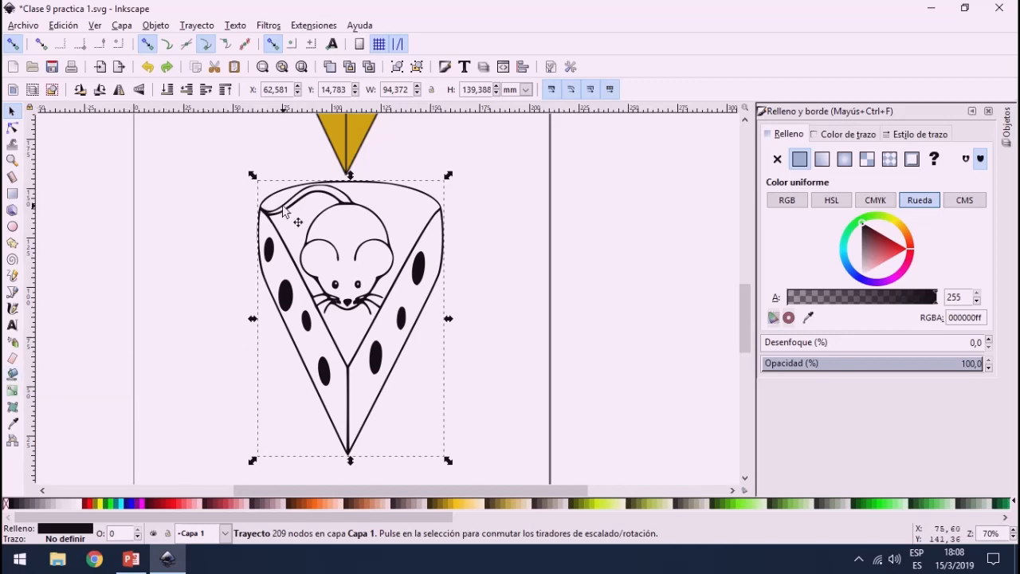
# Step: Draw a rectangle about 166 by 156 mm to the left of the line tracing and fill it white
pyautogui.scroll(-3, 283, 211)
pyautogui.scroll(2, 215, 207)
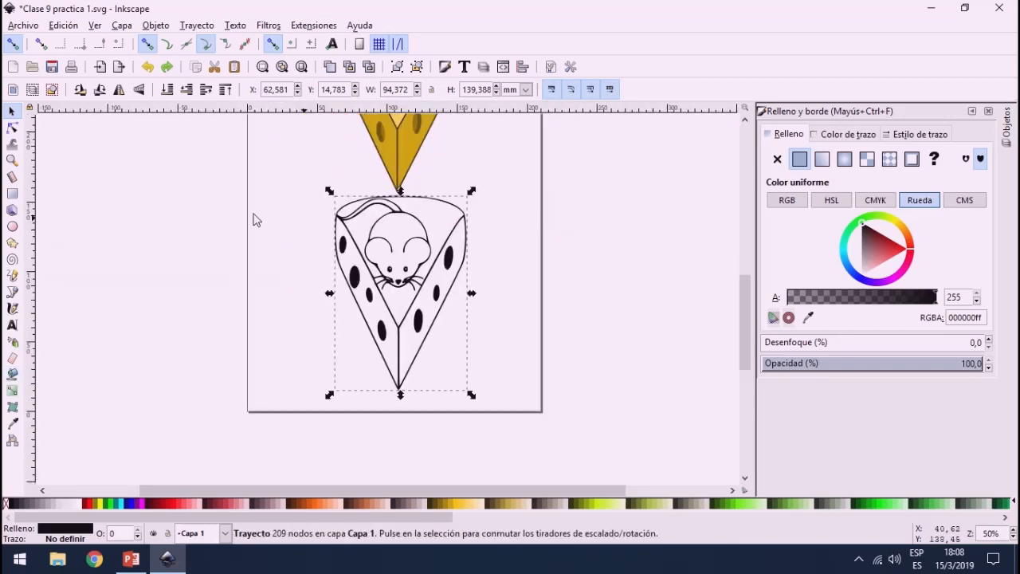
pyautogui.click(12, 193)
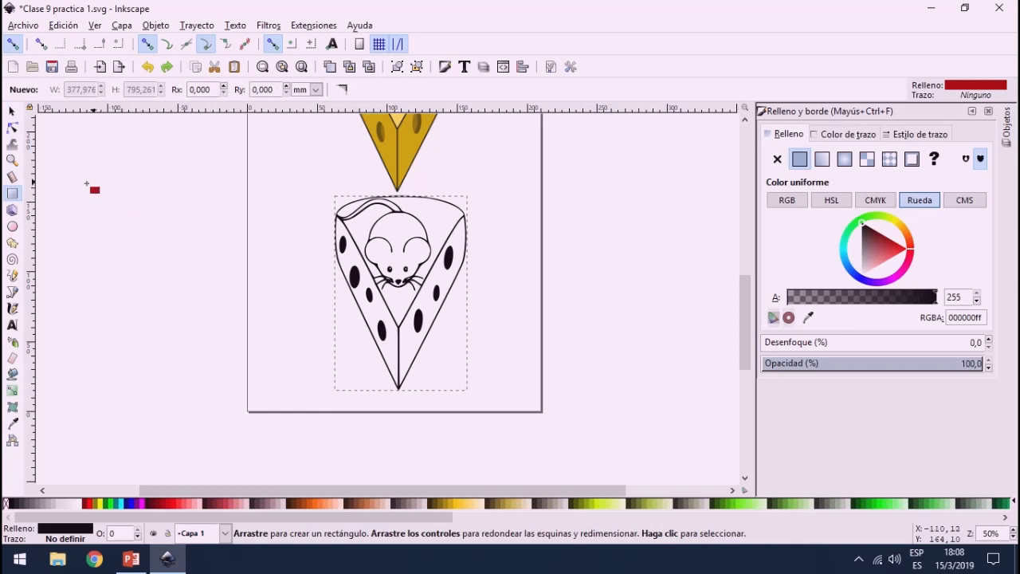
pyautogui.moveTo(73, 184); pyautogui.dragTo(303, 400)
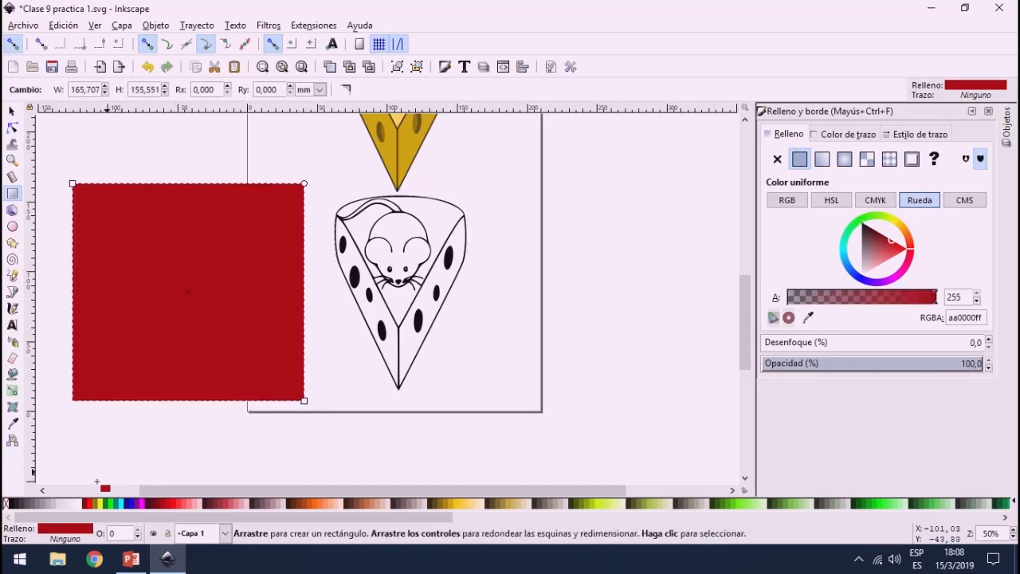
pyautogui.click(78, 502)
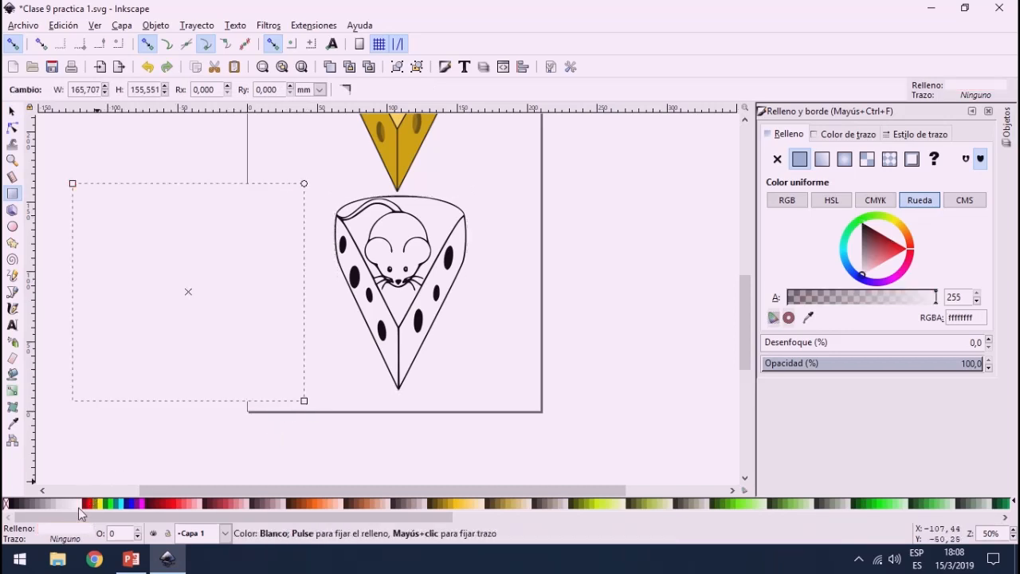
# Step: Move the line tracing onto the white rectangle and raise it to the top of the stacking order
pyautogui.click(11, 110)
pyautogui.moveTo(315, 178); pyautogui.dragTo(526, 454)
pyautogui.moveTo(425, 318)
pyautogui.mouseDown()
pyautogui.moveTo(213, 302)
pyautogui.moveTo(205, 311)
pyautogui.mouseUp()
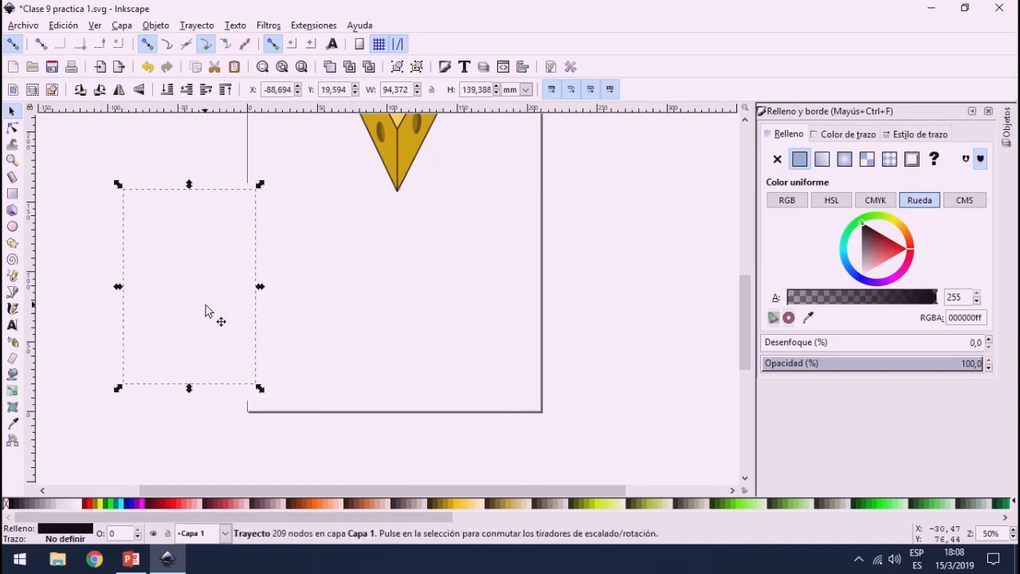
pyautogui.click(224, 89)
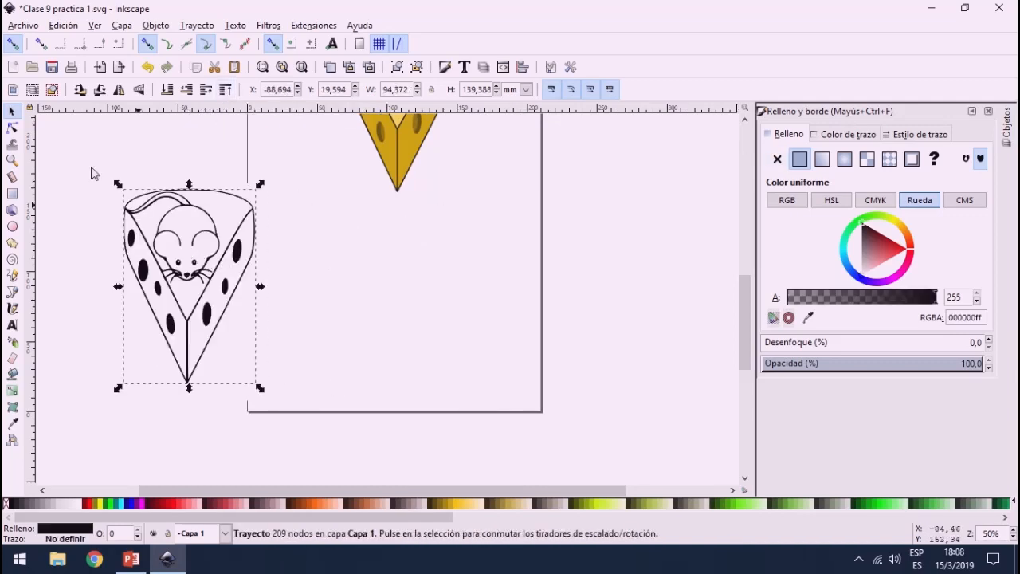
# Step: Give the white rectangle behind the tracing a flat black stroke
pyautogui.click(94, 263)
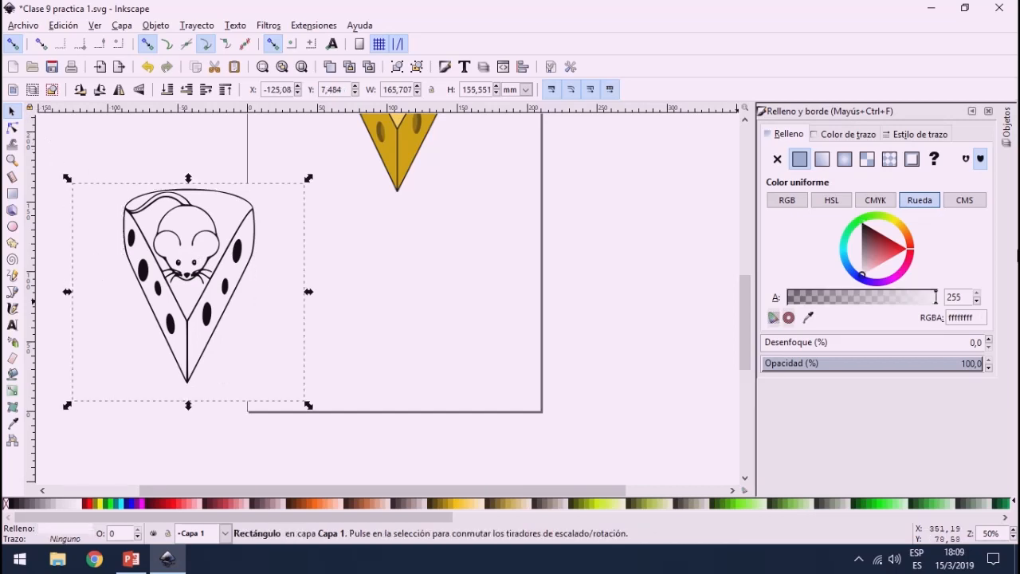
pyautogui.click(929, 135)
pyautogui.click(869, 135)
pyautogui.click(799, 159)
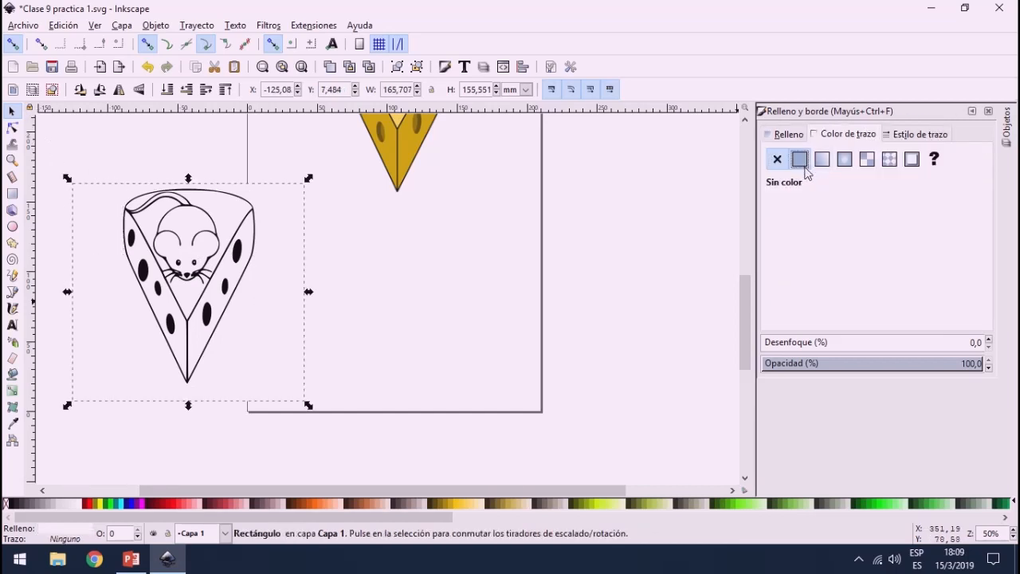
pyautogui.click(354, 364)
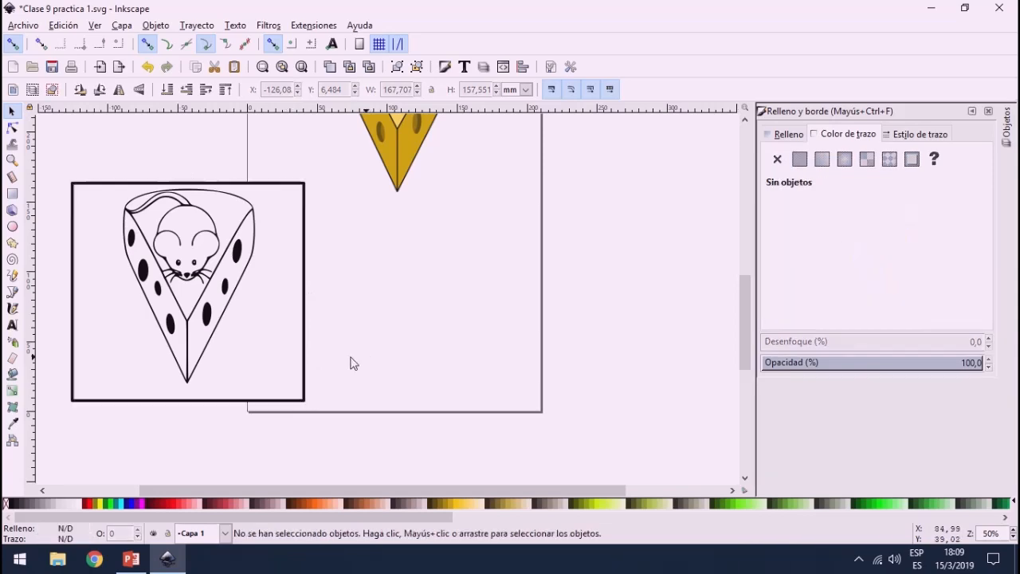
# Step: Move the tracing and its rectangle together below the coloured image on the page, and split them with the Division path operation
pyautogui.scroll(-3, 243, 363)
pyautogui.scroll(2, 194, 330)
pyautogui.moveTo(138, 255); pyautogui.dragTo(360, 431)
pyautogui.moveTo(340, 383)
pyautogui.mouseDown()
pyautogui.moveTo(482, 401)
pyautogui.moveTo(490, 386)
pyautogui.mouseUp()
pyautogui.keyDown('ctrl'); pyautogui.scroll(2, 490, 386); pyautogui.keyUp('ctrl')
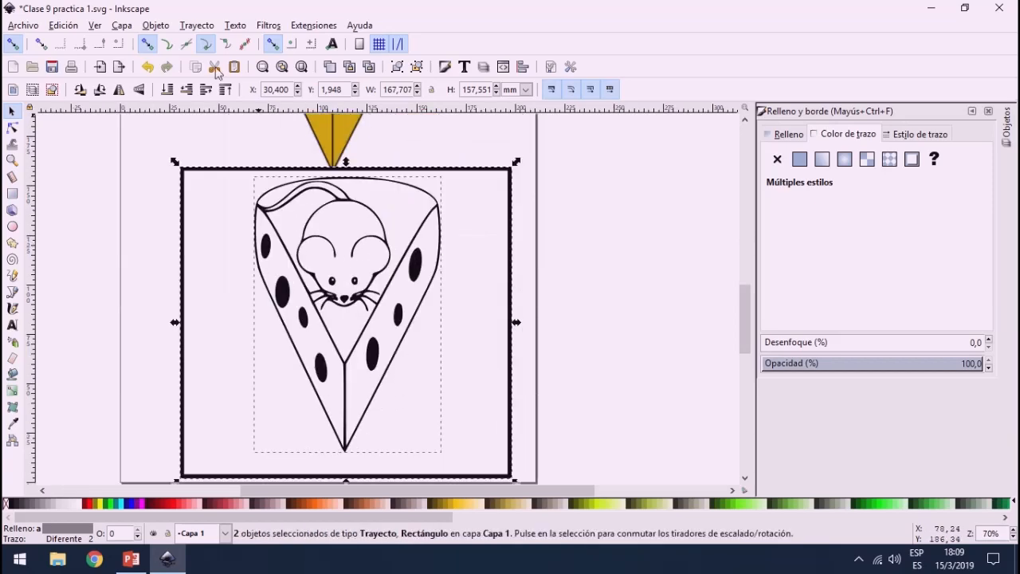
pyautogui.click(197, 25)
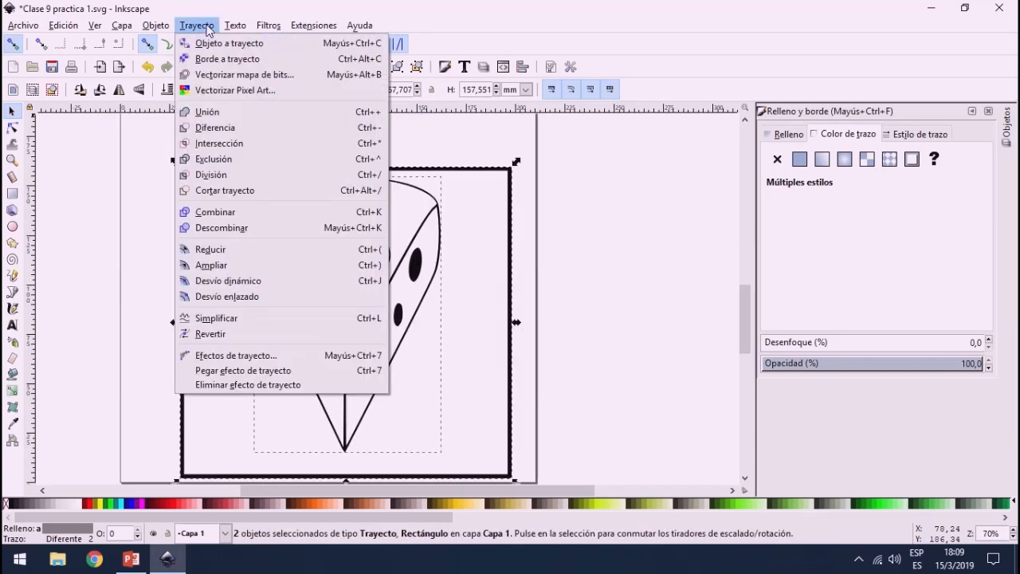
pyautogui.click(220, 176)
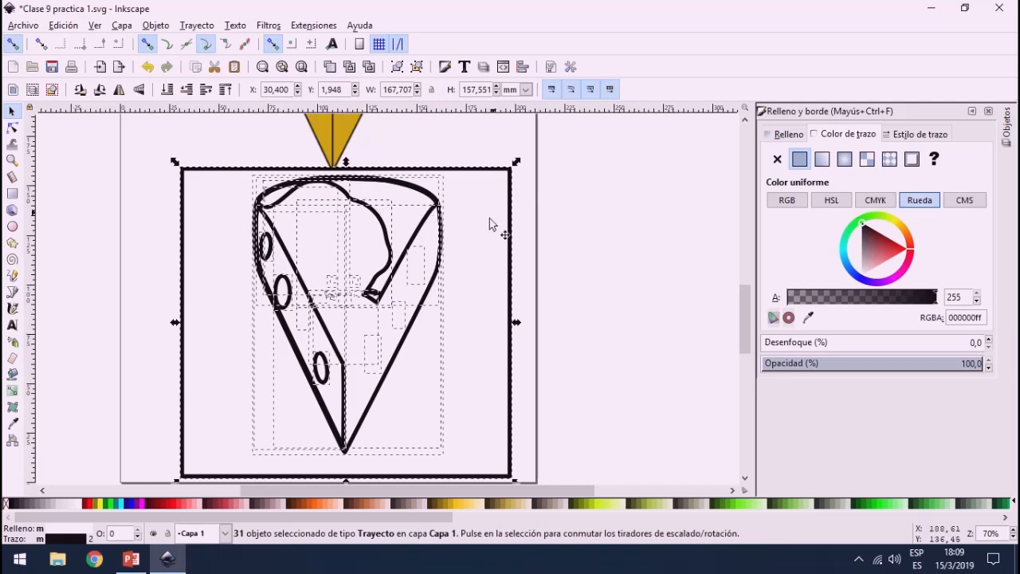
# Step: Select the outer divided piece, show the Objects list on its own, and enlarge it to list the divided paths
pyautogui.click(559, 263)
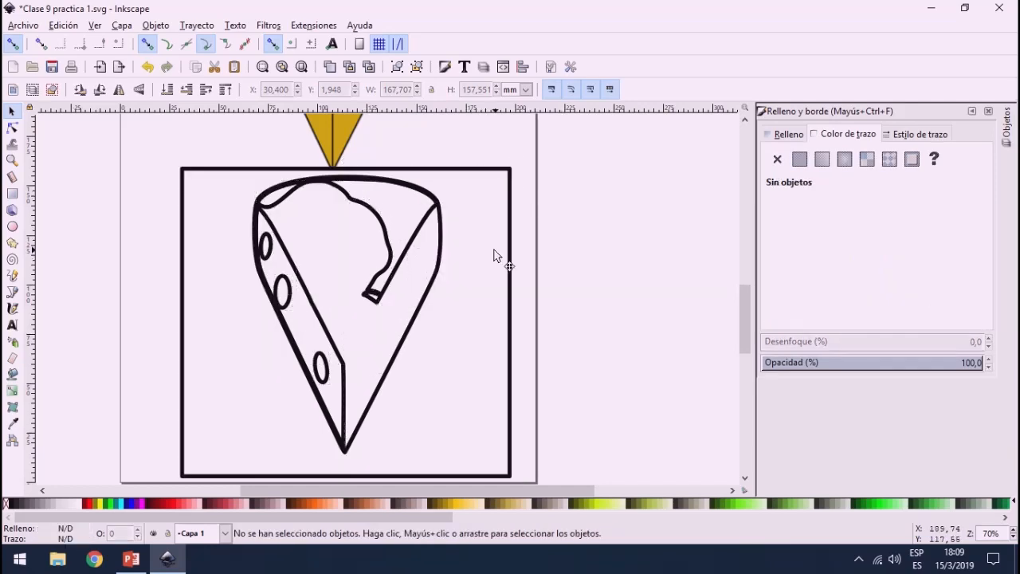
pyautogui.click(498, 254)
pyautogui.click(1005, 126)
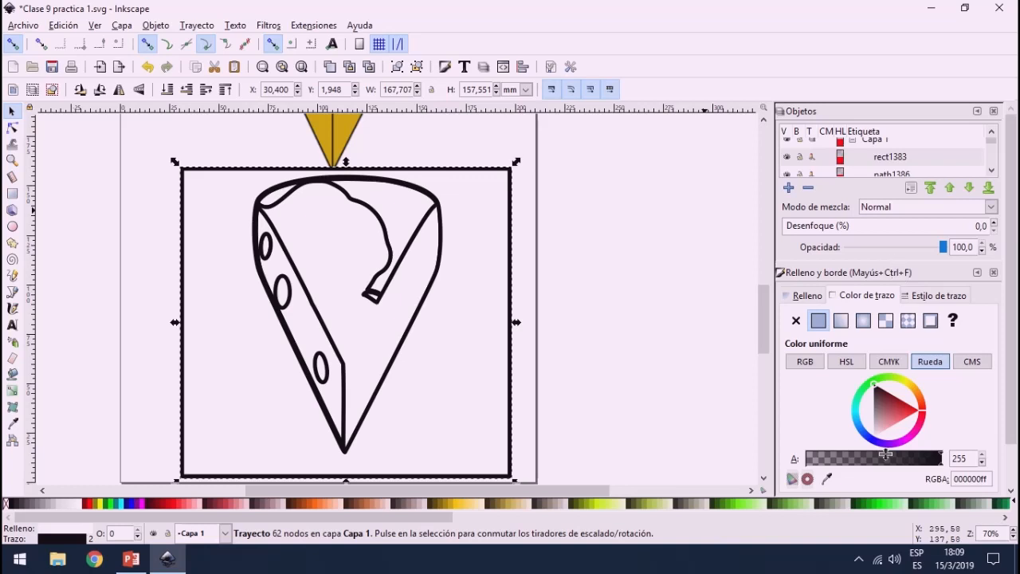
pyautogui.click(976, 272)
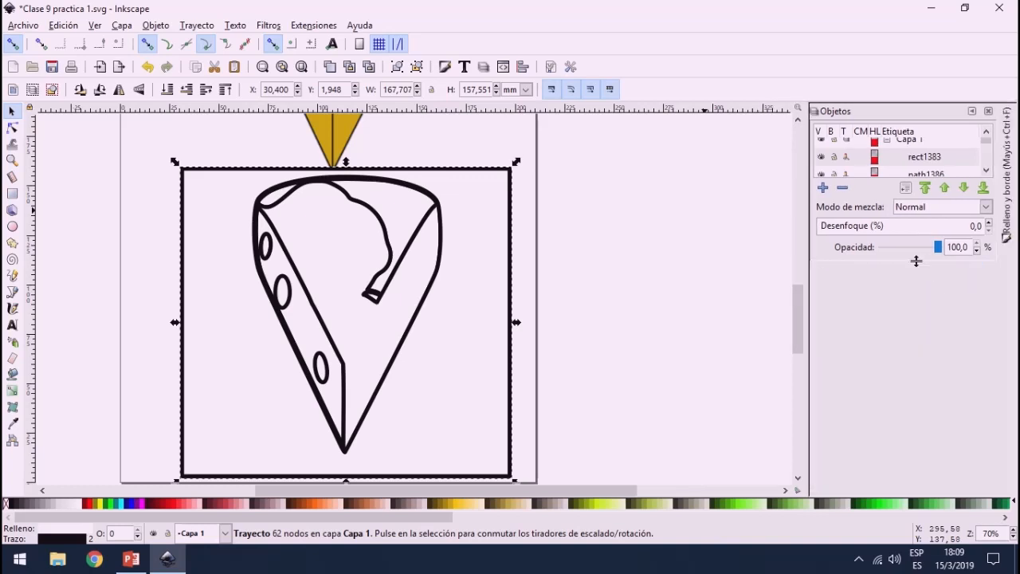
pyautogui.moveTo(916, 261); pyautogui.dragTo(912, 490)
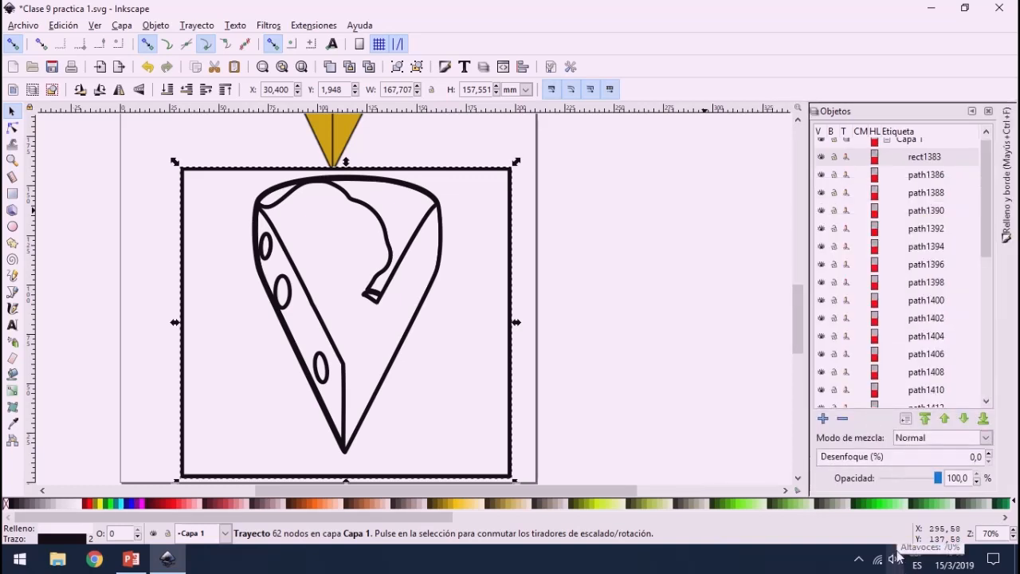
# Step: Undo the division, select the traced path, rectangle and image in turn in the object list, and restore the division
pyautogui.hotkey('ctrl', 'z')
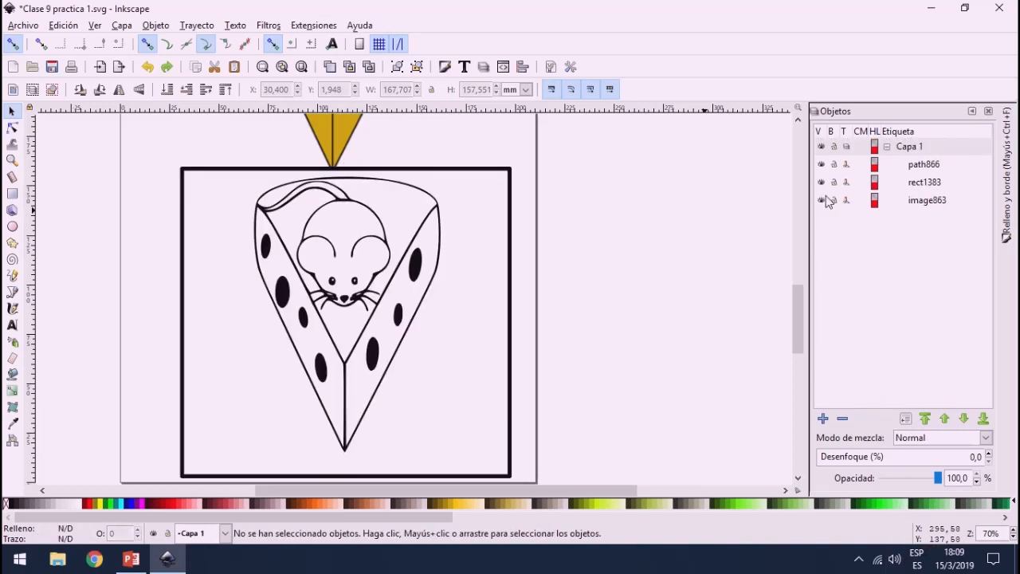
pyautogui.click(922, 165)
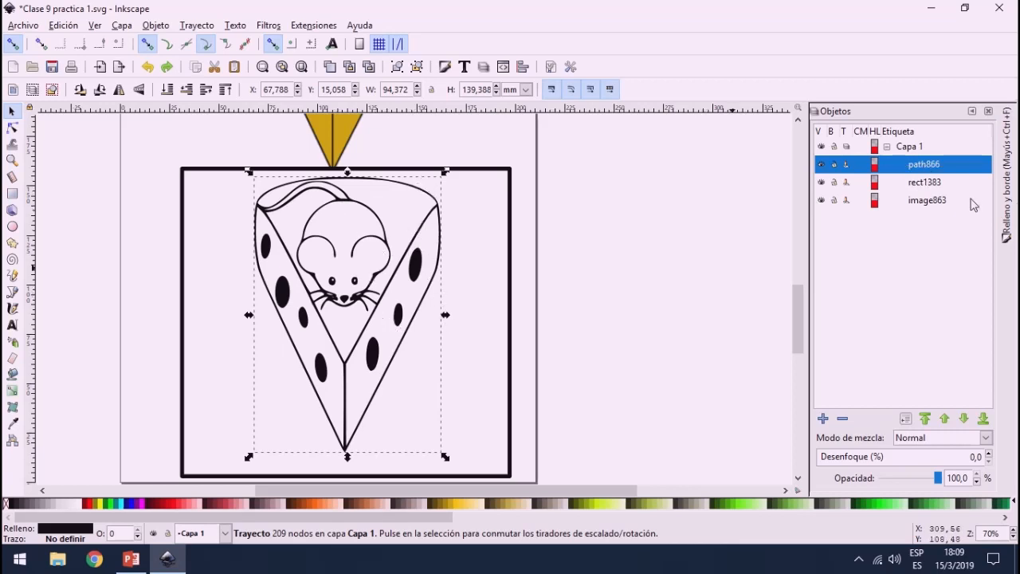
pyautogui.click(926, 183)
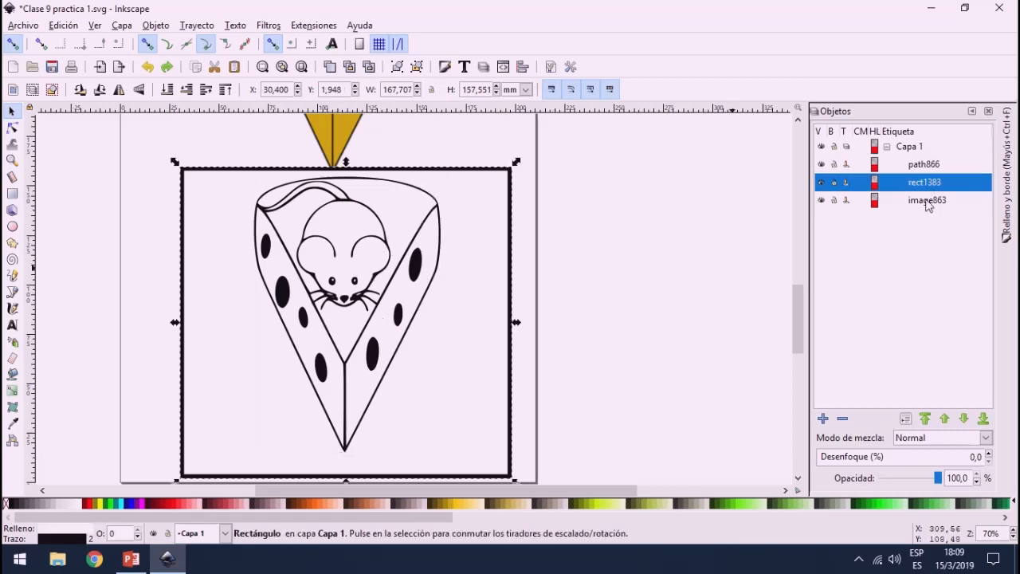
pyautogui.click(927, 203)
pyautogui.click(921, 170)
pyautogui.click(924, 183)
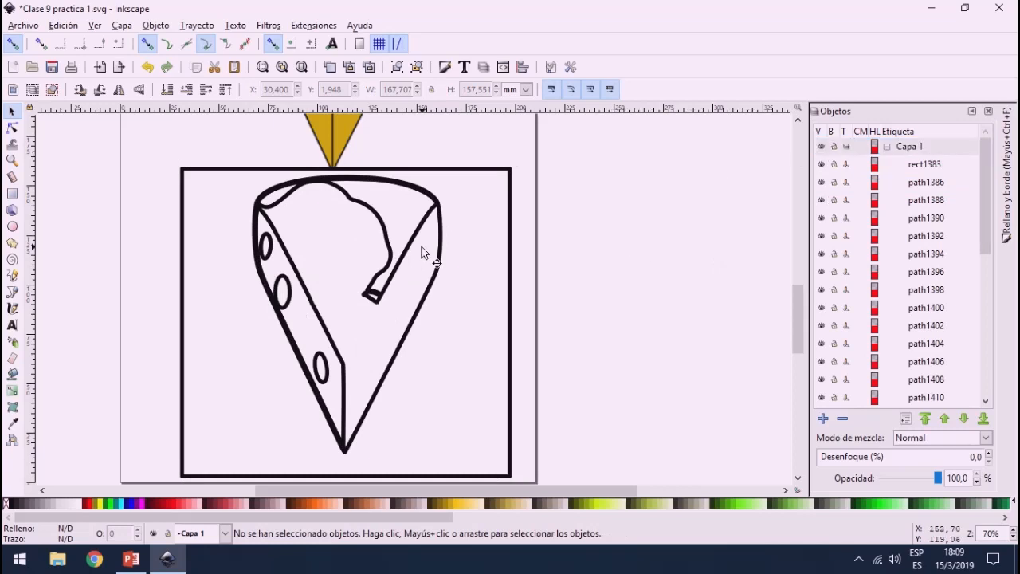
# Step: Delete the outer frame piece of the divided drawing and move the large cheese silhouette piece to the left
pyautogui.moveTo(467, 258); pyautogui.dragTo(756, 237)
pyautogui.press('Delete')
pyautogui.moveTo(413, 243); pyautogui.dragTo(196, 227)
# Step: Move the pieces of the cheese's right side and two of its oval holes out to the right of the page
pyautogui.moveTo(413, 249); pyautogui.dragTo(645, 227)
pyautogui.moveTo(428, 298); pyautogui.dragTo(620, 243)
pyautogui.moveTo(413, 279); pyautogui.dragTo(662, 163)
pyautogui.moveTo(396, 322); pyautogui.dragTo(709, 172)
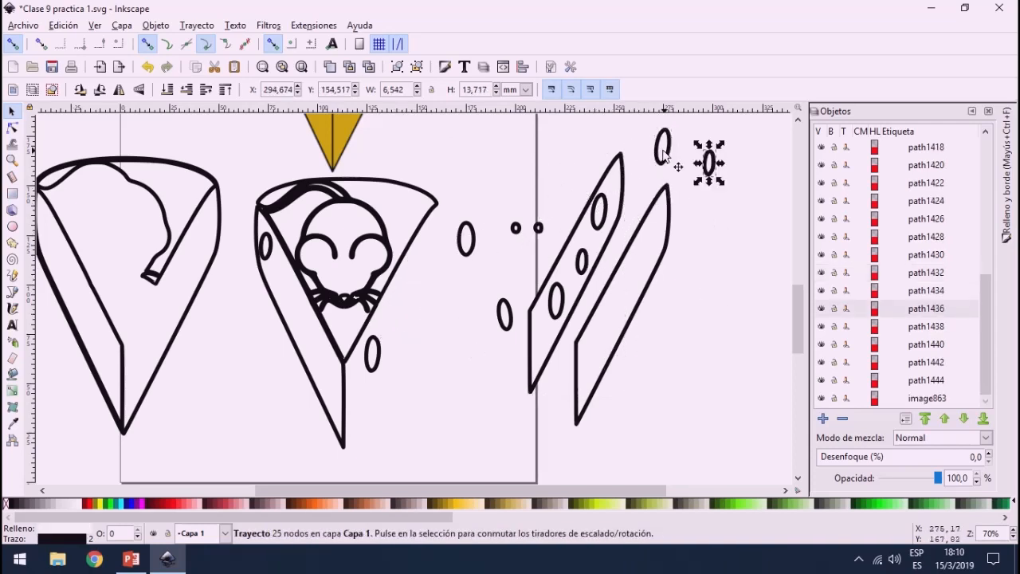
# Step: Move the cheese's left side piece down and left, and delete the spare compound piece holding the right side, holes and eyes
pyautogui.moveTo(622, 202); pyautogui.dragTo(596, 171)
pyautogui.moveTo(295, 319); pyautogui.dragTo(240, 396)
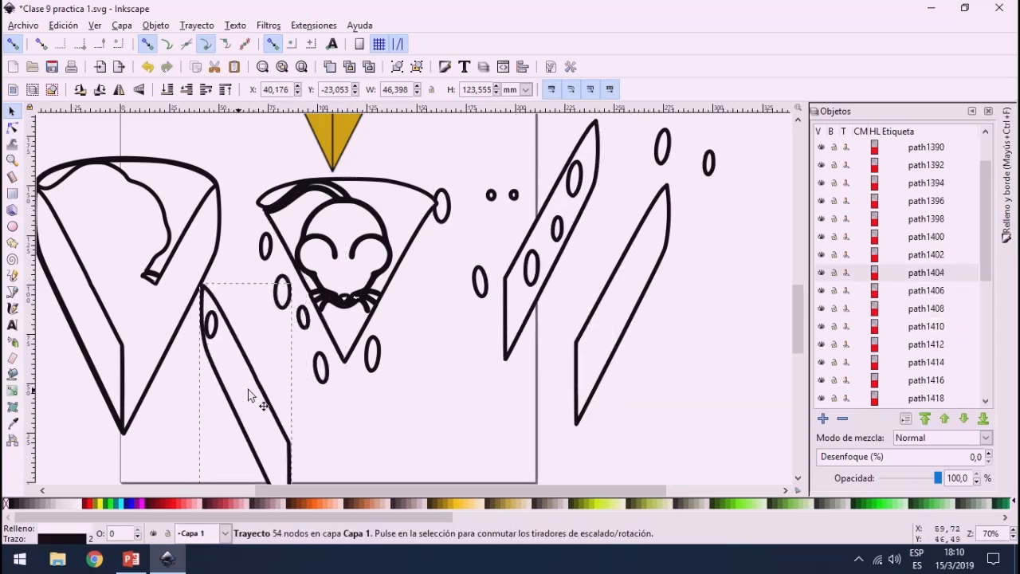
pyautogui.click(542, 213)
pyautogui.press('Delete')
# Step: Place the two separated oval holes on the cheese's right side piece and raise the smaller one to the top
pyautogui.moveTo(658, 161)
pyautogui.mouseDown()
pyautogui.moveTo(654, 235)
pyautogui.moveTo(644, 223)
pyautogui.moveTo(647, 243)
pyautogui.moveTo(655, 237)
pyautogui.mouseUp()
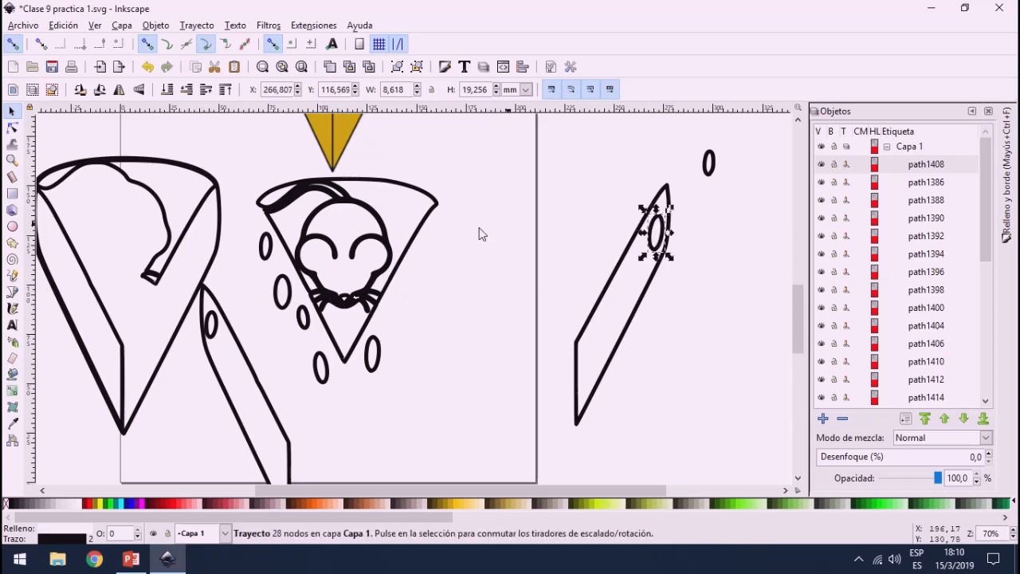
pyautogui.scroll(5, 451, 223)
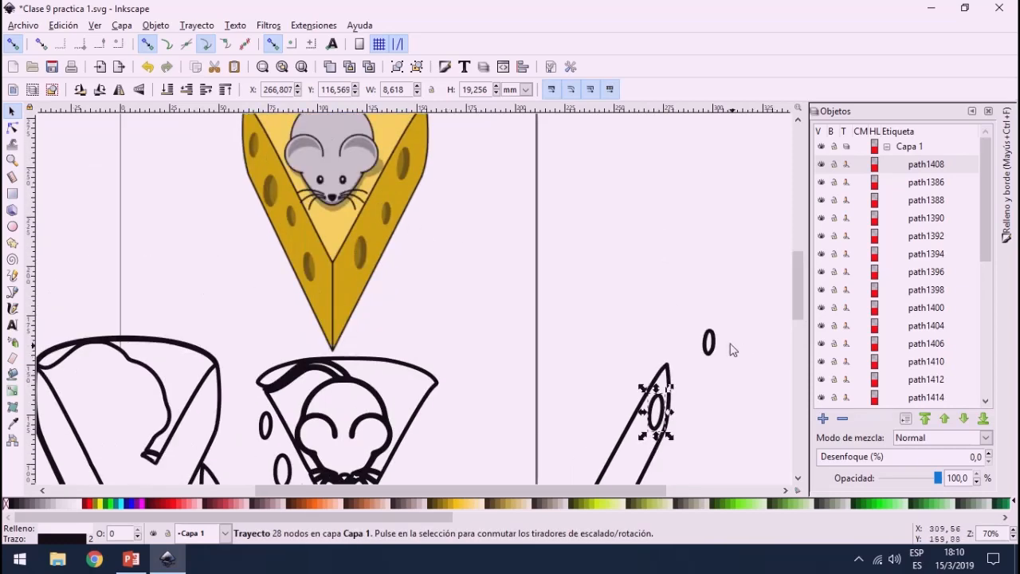
pyautogui.moveTo(708, 348); pyautogui.dragTo(637, 454)
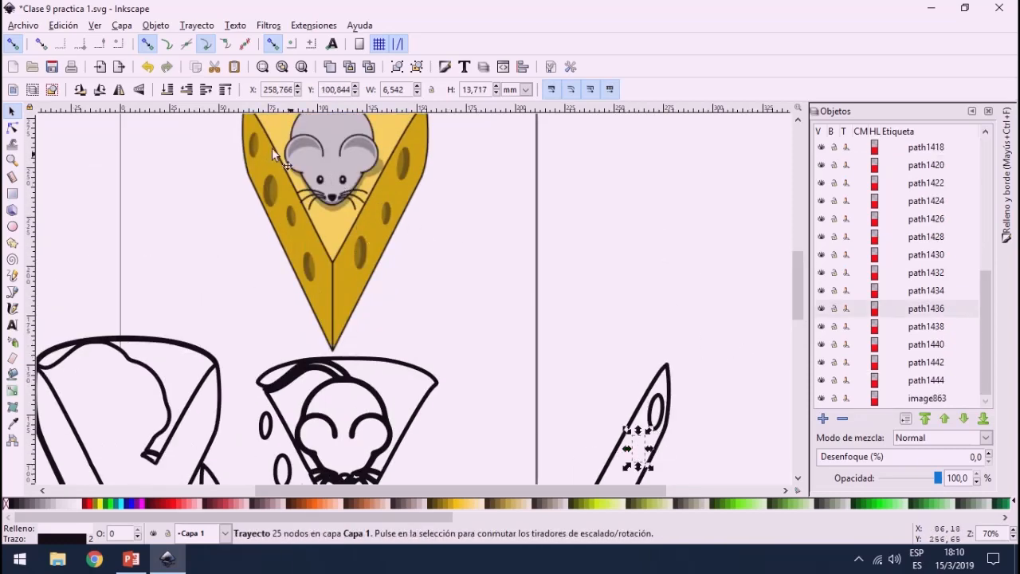
pyautogui.click(227, 91)
pyautogui.scroll(-3, 427, 349)
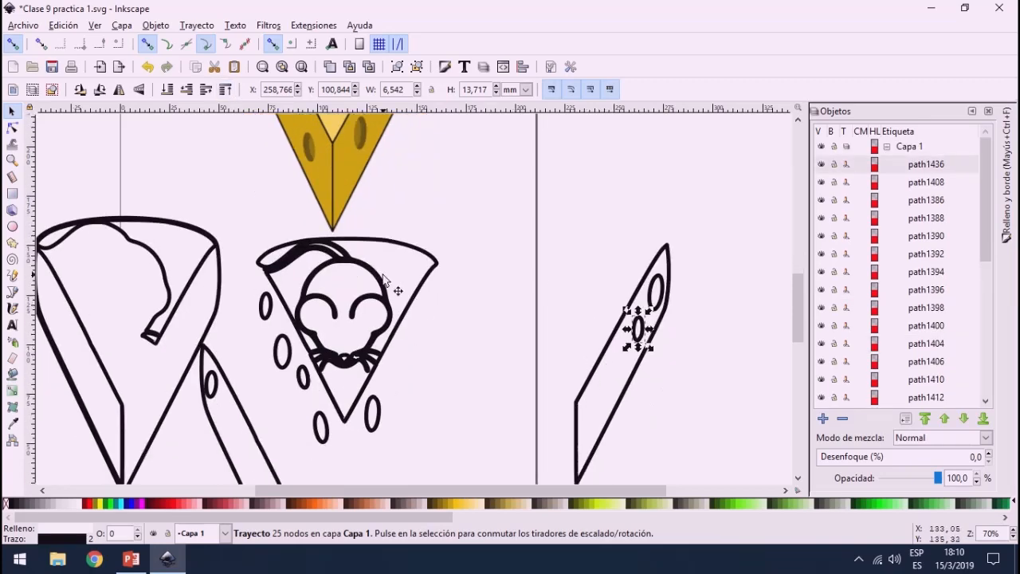
# Step: Move the cheese top, mouse head, eyes, nose and two pointed cheese tip pieces out of the stacked drawing to separate spots on the page
pyautogui.moveTo(370, 300)
pyautogui.mouseDown()
pyautogui.moveTo(580, 226)
pyautogui.moveTo(455, 303)
pyautogui.moveTo(500, 199)
pyautogui.mouseUp()
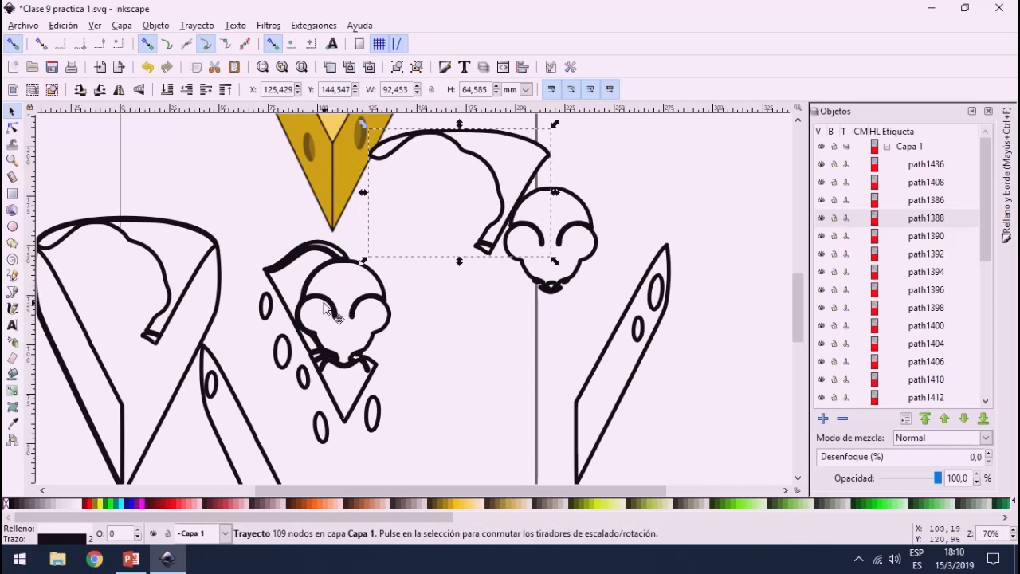
pyautogui.moveTo(337, 303); pyautogui.dragTo(496, 327)
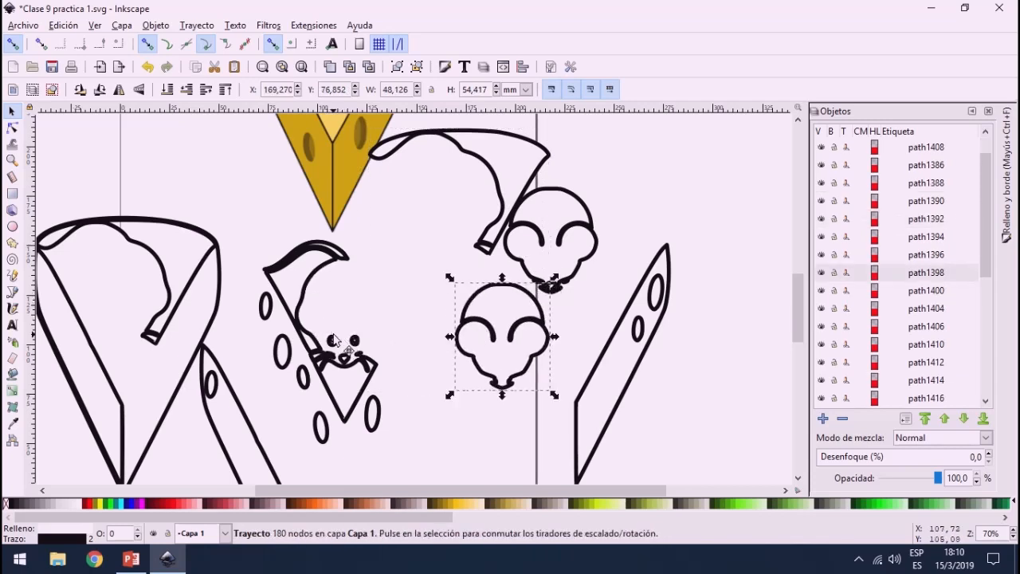
pyautogui.moveTo(335, 338); pyautogui.dragTo(382, 283)
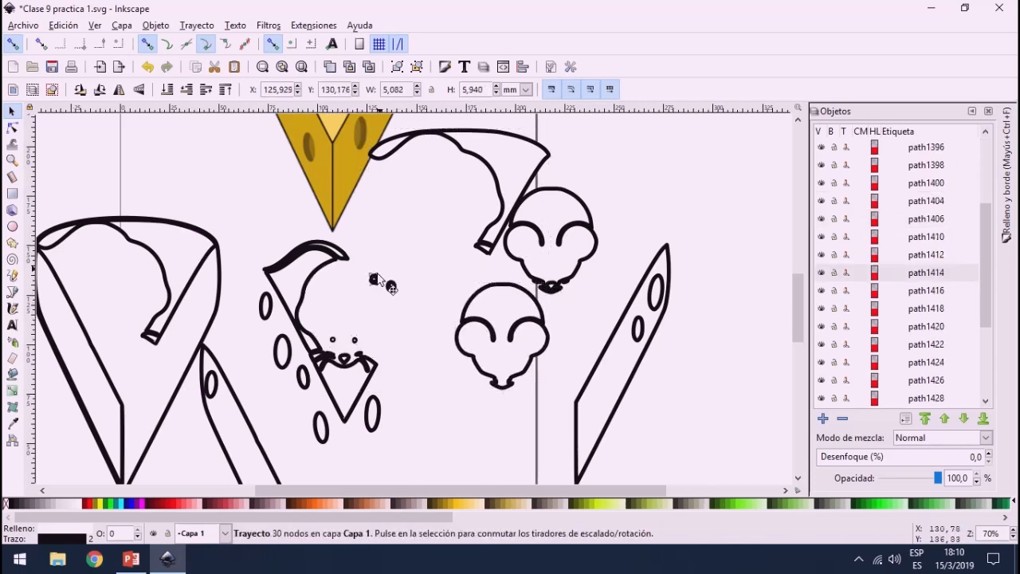
pyautogui.moveTo(362, 365); pyautogui.dragTo(452, 337)
pyautogui.moveTo(340, 365); pyautogui.dragTo(418, 304)
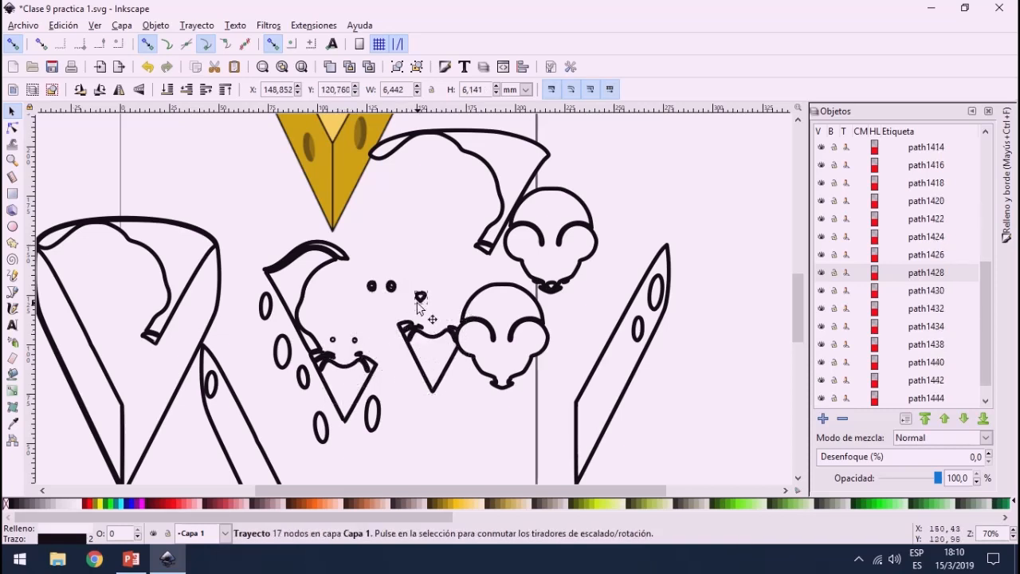
pyautogui.moveTo(346, 395); pyautogui.dragTo(384, 431)
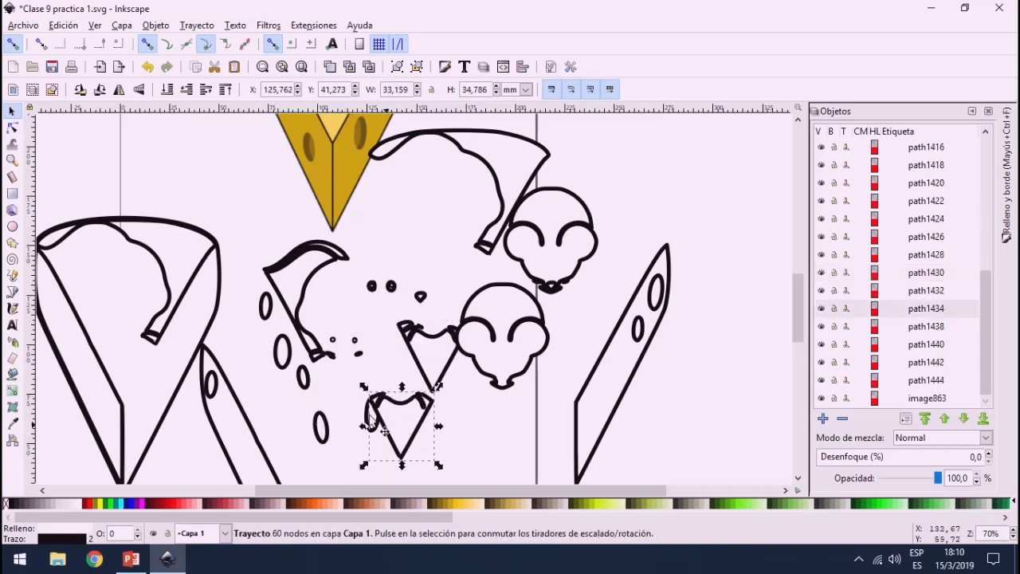
# Step: Move the narrow left cheese piece up and left, place the tail on the upper mouse head, and delete the cheese top piece beside it
pyautogui.moveTo(291, 317); pyautogui.dragTo(238, 243)
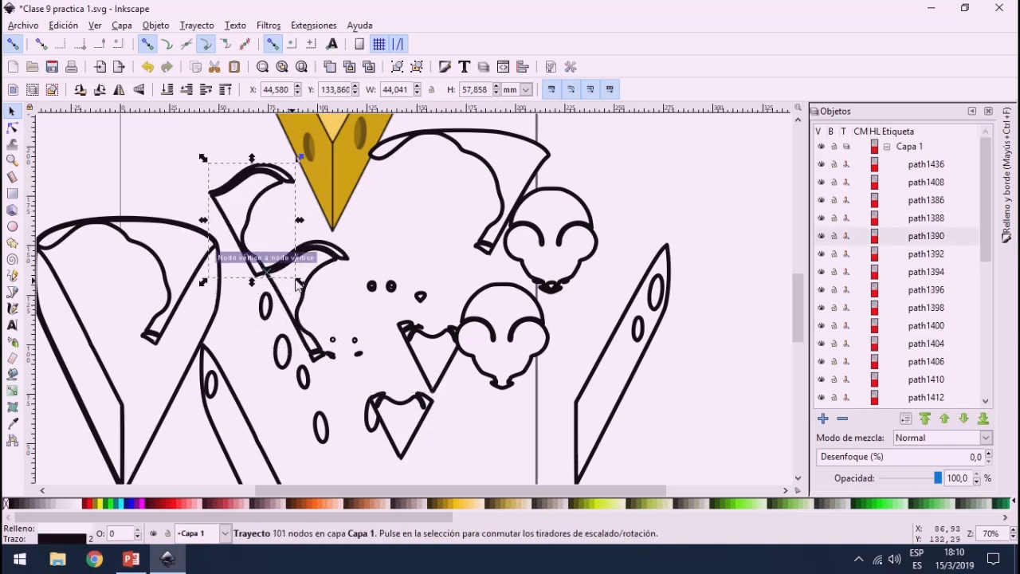
pyautogui.moveTo(337, 261); pyautogui.dragTo(548, 186)
pyautogui.click(520, 140)
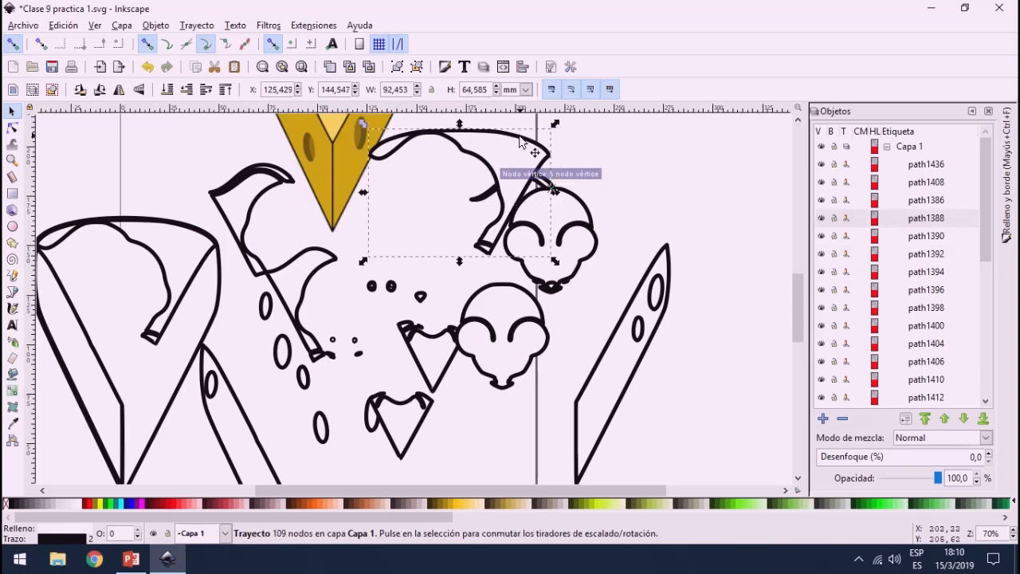
pyautogui.press('Delete')
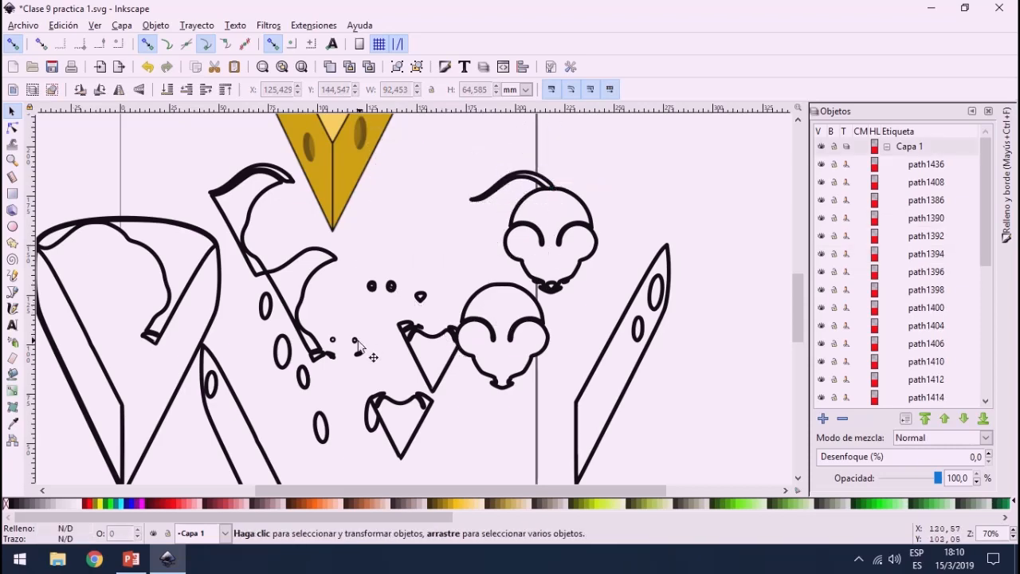
# Step: Place both separated eyes on the face of the upper mouse head and raise each one to the top
pyautogui.scroll(3, 382, 284)
pyautogui.scroll(-2, 382, 289)
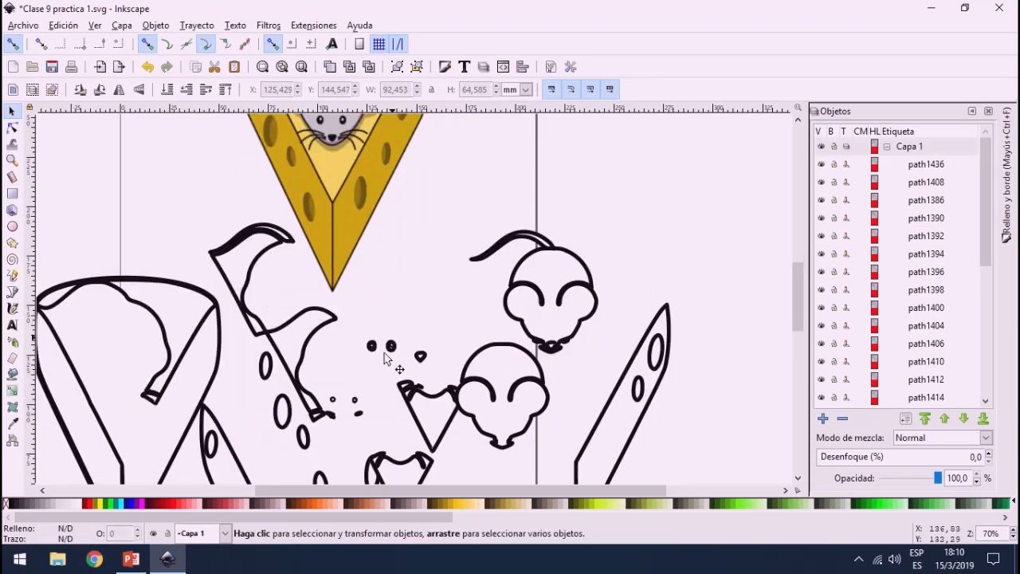
pyautogui.moveTo(391, 347); pyautogui.dragTo(559, 328)
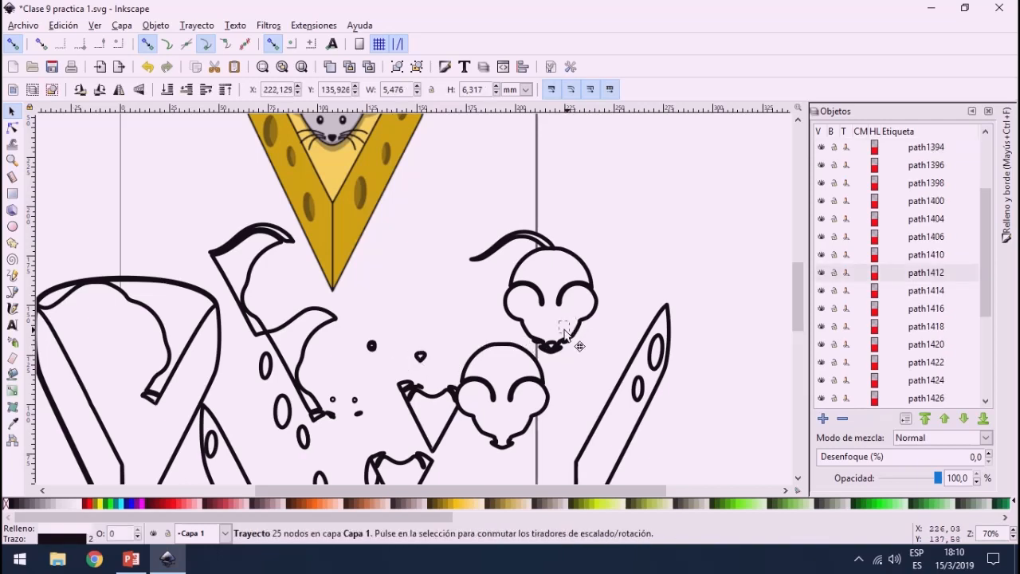
pyautogui.click(227, 89)
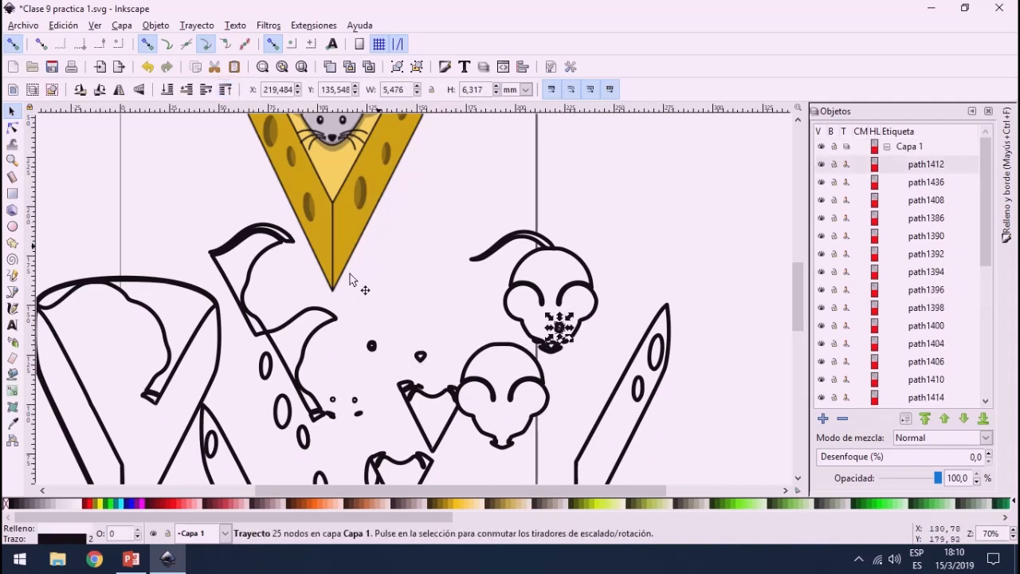
pyautogui.moveTo(373, 347); pyautogui.dragTo(537, 317)
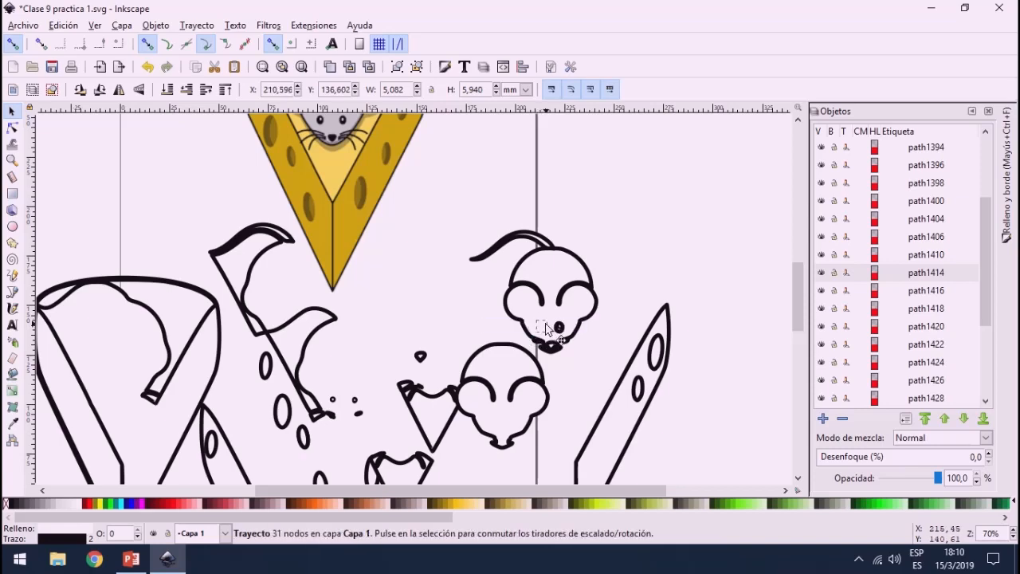
pyautogui.click(226, 89)
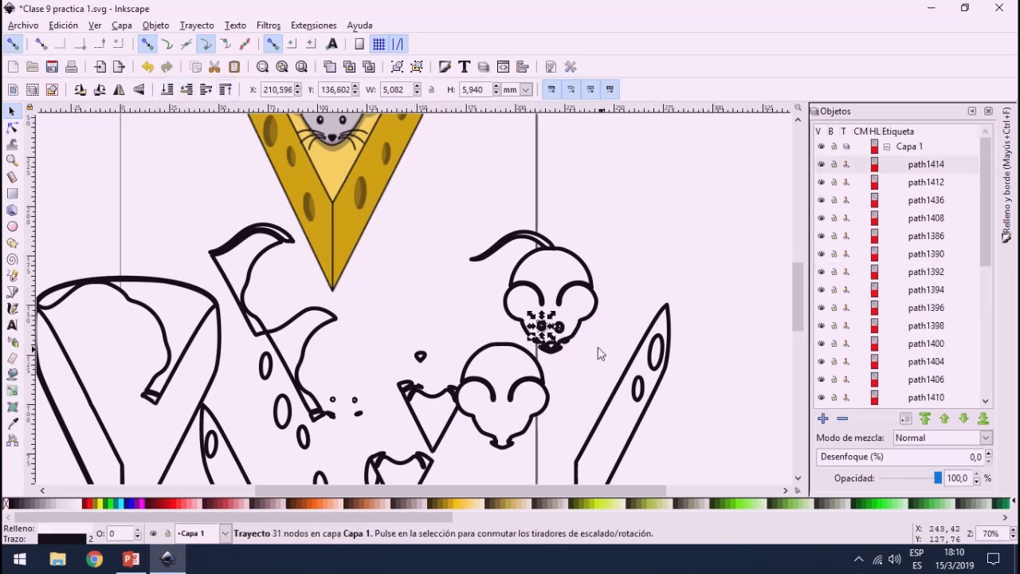
# Step: Examine the path nodes of the mouse's right eye up close
pyautogui.scroll(6, 573, 339)
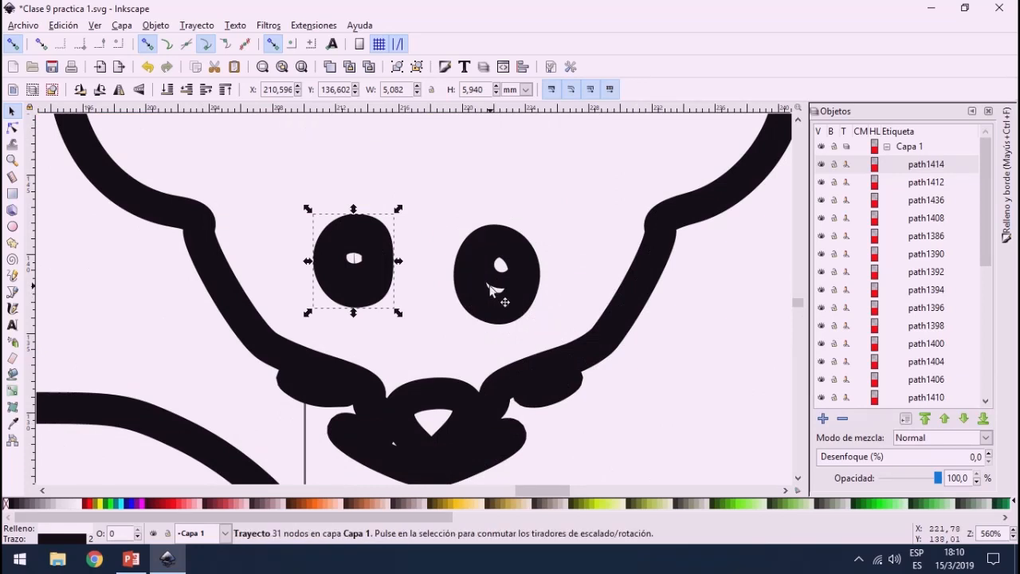
pyautogui.click(489, 285)
pyautogui.doubleClick(496, 292)
pyautogui.click(500, 275)
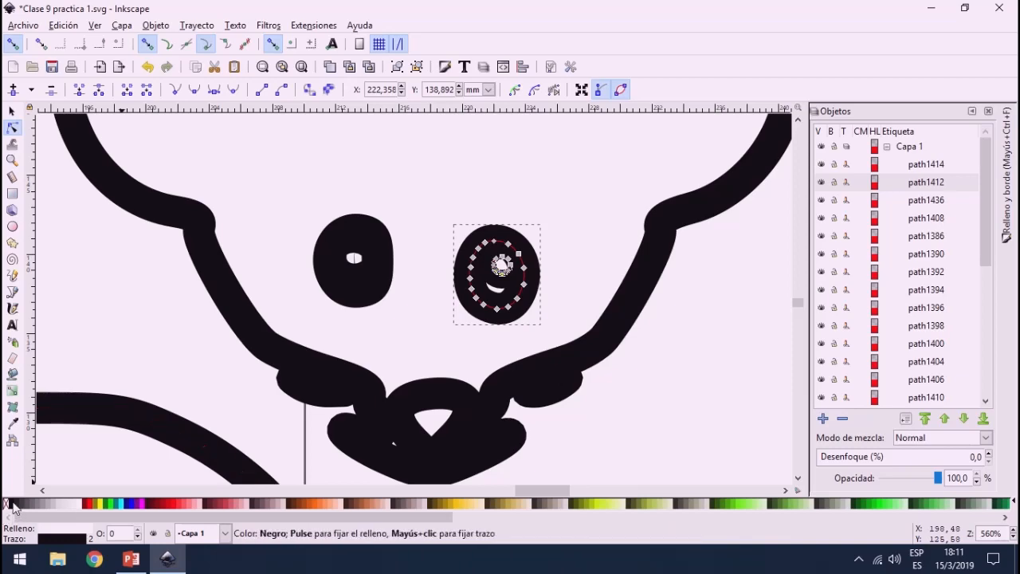
pyautogui.scroll(-5, 529, 305)
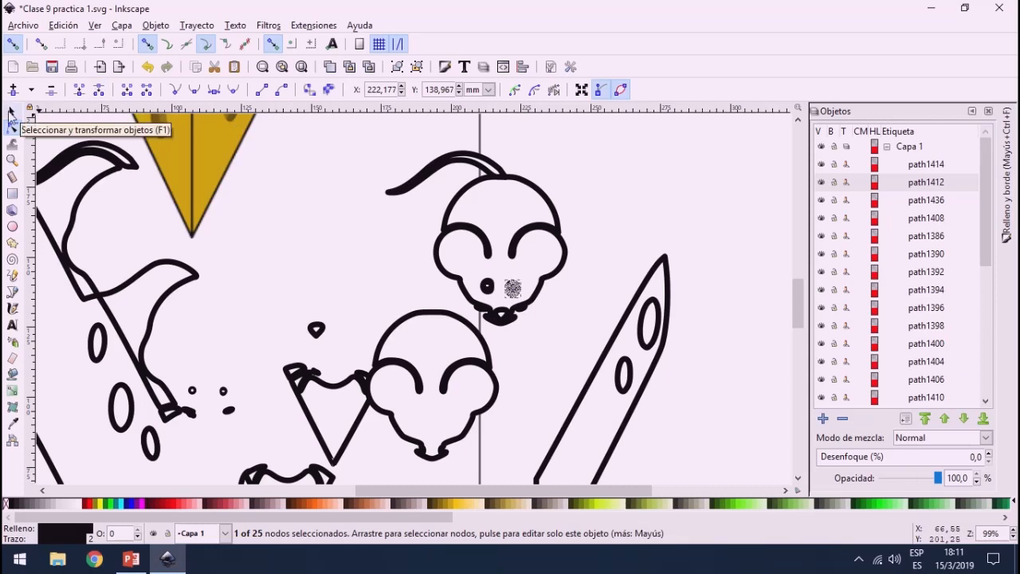
pyautogui.click(12, 111)
# Step: Set the stroke width of the upper mouse head piece to 0.6 mm
pyautogui.click(548, 193)
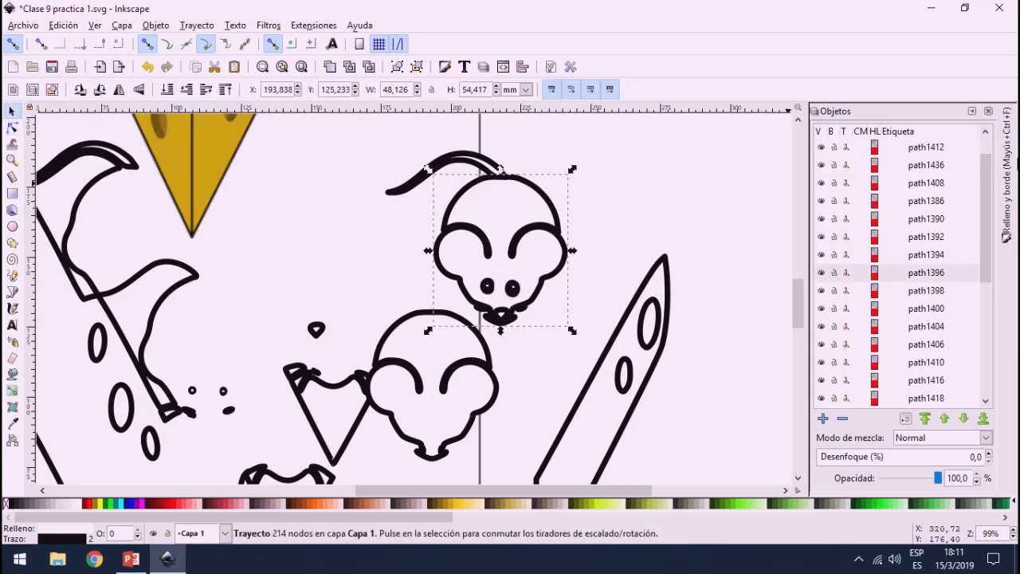
pyautogui.click(1005, 191)
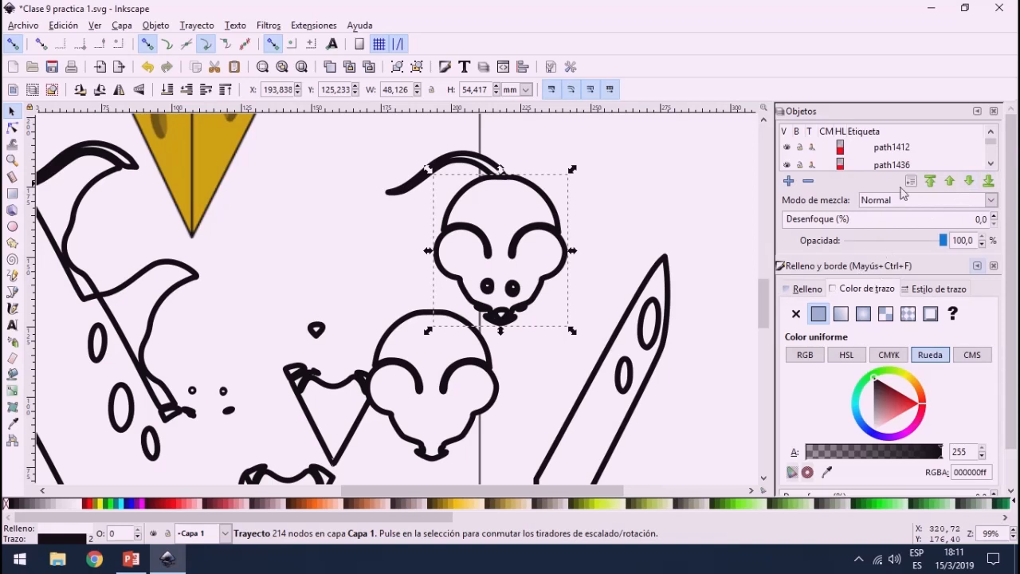
pyautogui.click(924, 293)
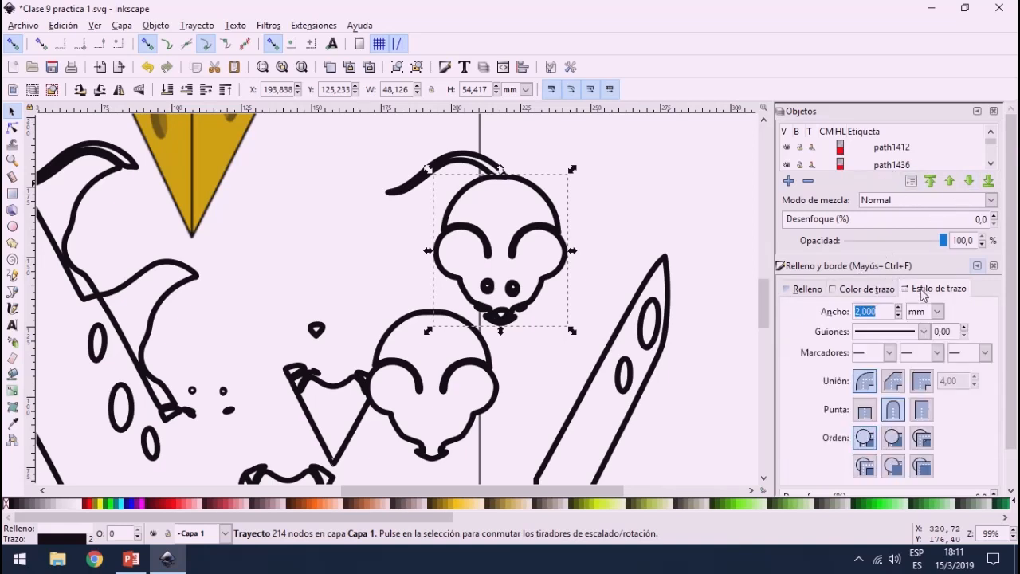
pyautogui.click(898, 316)
pyautogui.click(899, 316)
pyautogui.click(899, 316)
pyautogui.click(899, 316)
pyautogui.click(899, 316)
pyautogui.click(899, 316)
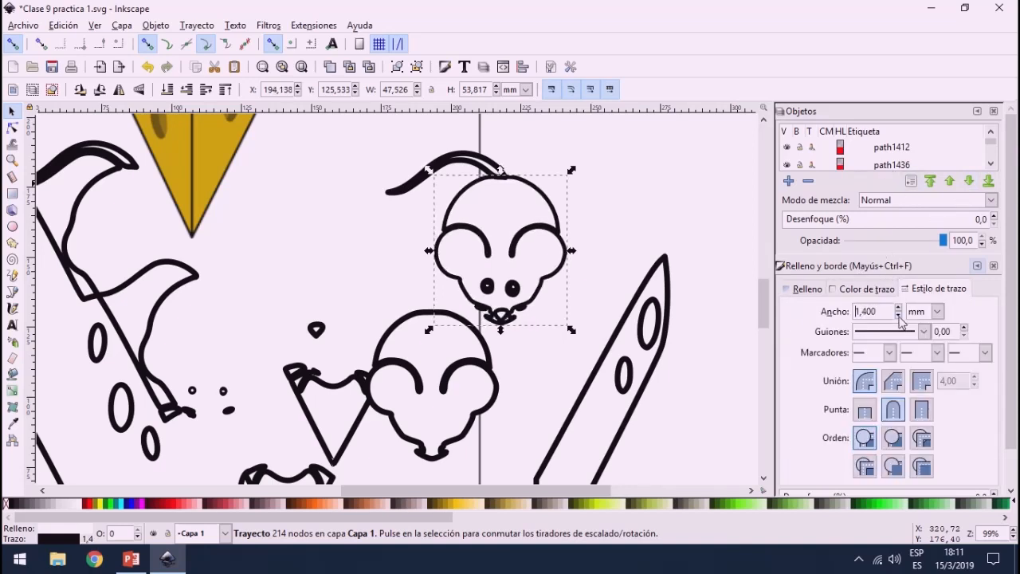
pyautogui.click(899, 316)
pyautogui.click(898, 316)
pyautogui.click(899, 316)
pyautogui.click(898, 316)
pyautogui.click(898, 316)
pyautogui.click(899, 317)
pyautogui.click(899, 316)
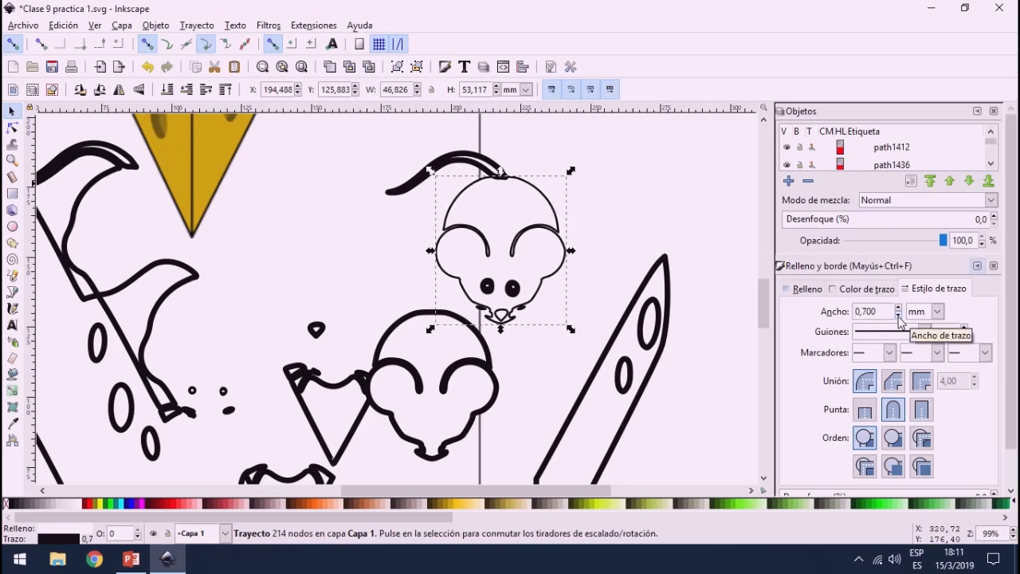
pyautogui.click(898, 316)
pyautogui.click(591, 217)
pyautogui.scroll(-4, 591, 217)
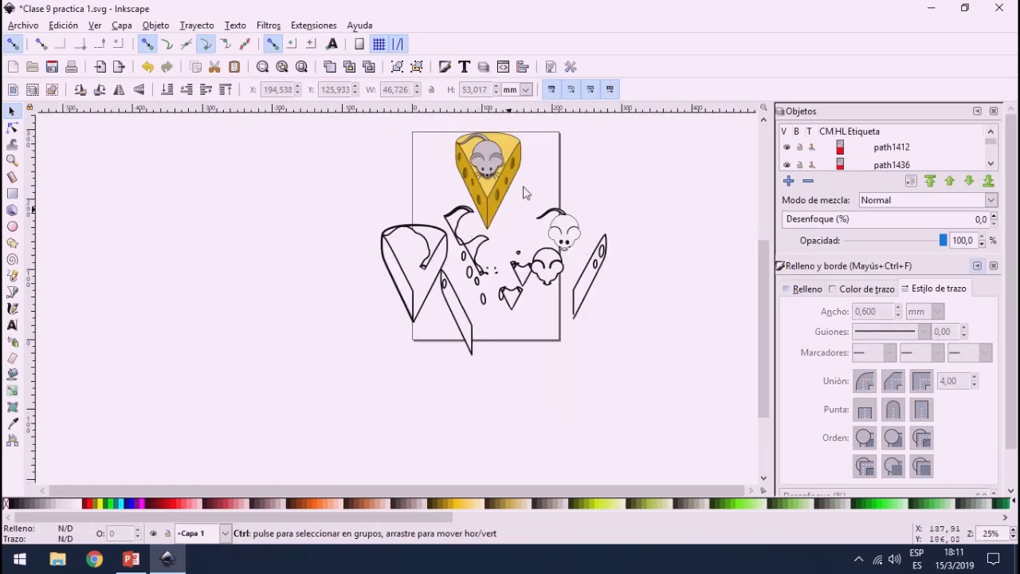
pyautogui.scroll(3, 540, 191)
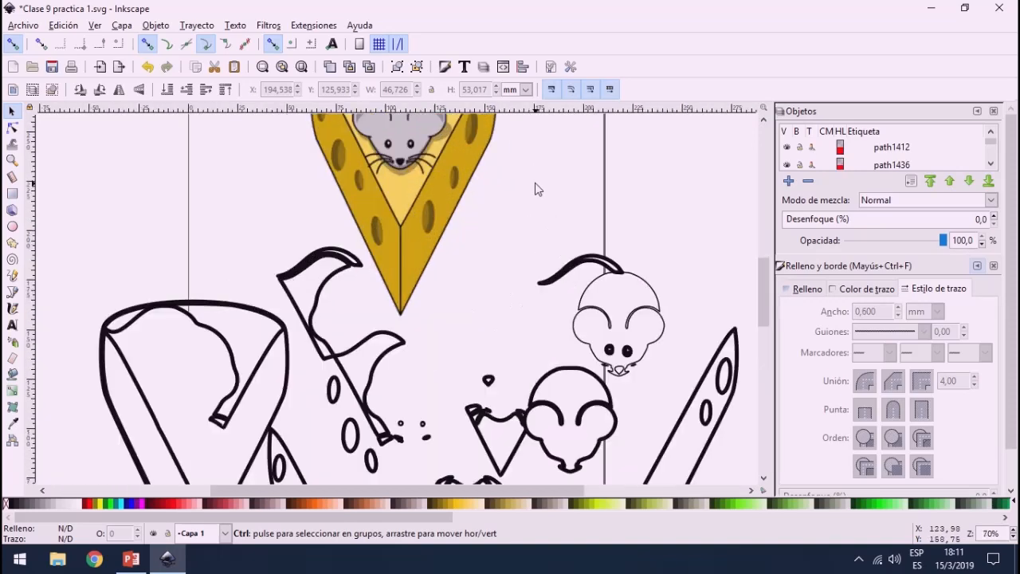
pyautogui.scroll(-3, 496, 214)
pyautogui.scroll(2, 470, 158)
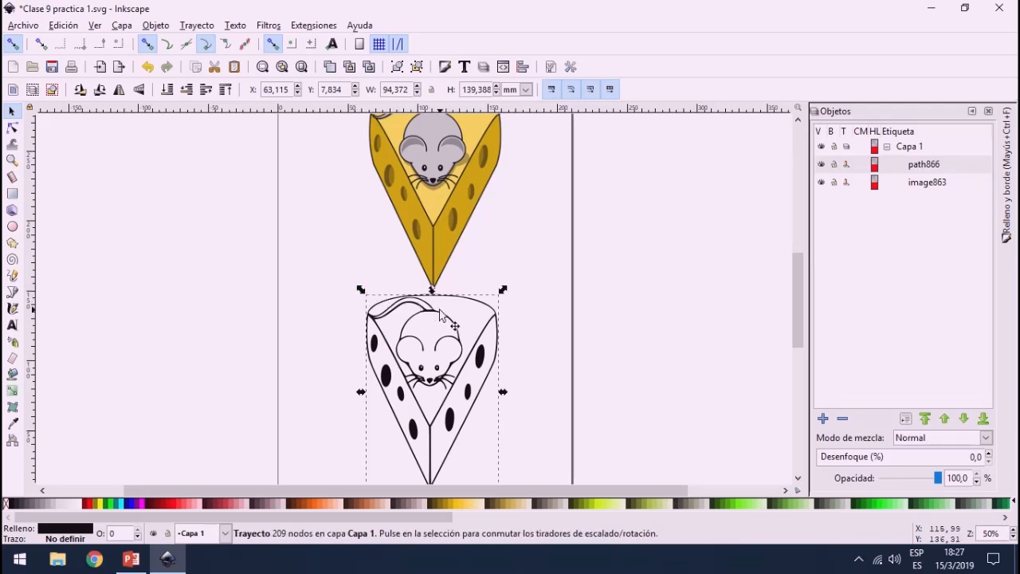
# Step: Try the Paint Bucket with a black fill on the light cheese areas below the mouse in the colour bitmap, and undo the fills
pyautogui.click(12, 373)
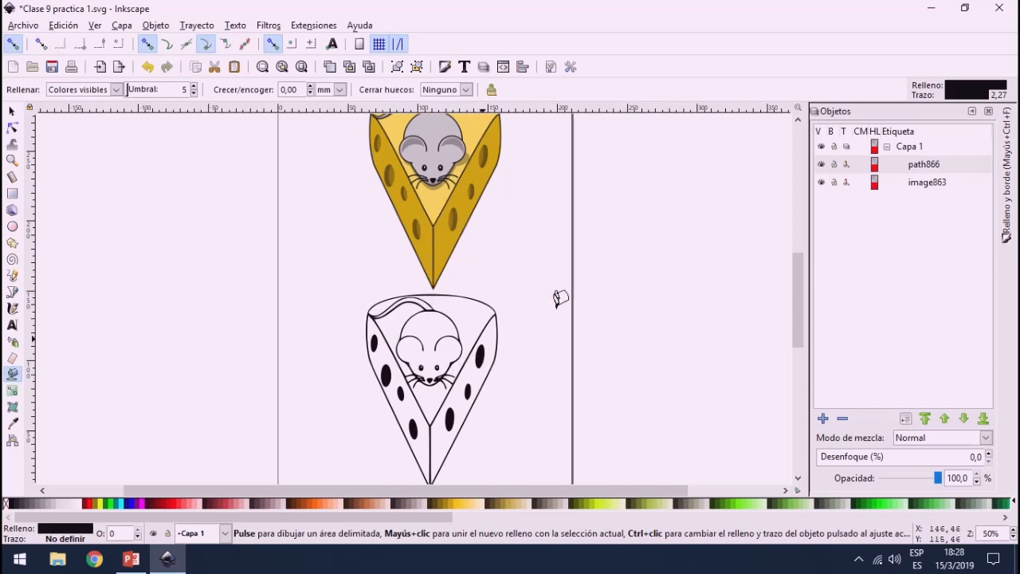
pyautogui.click(441, 190)
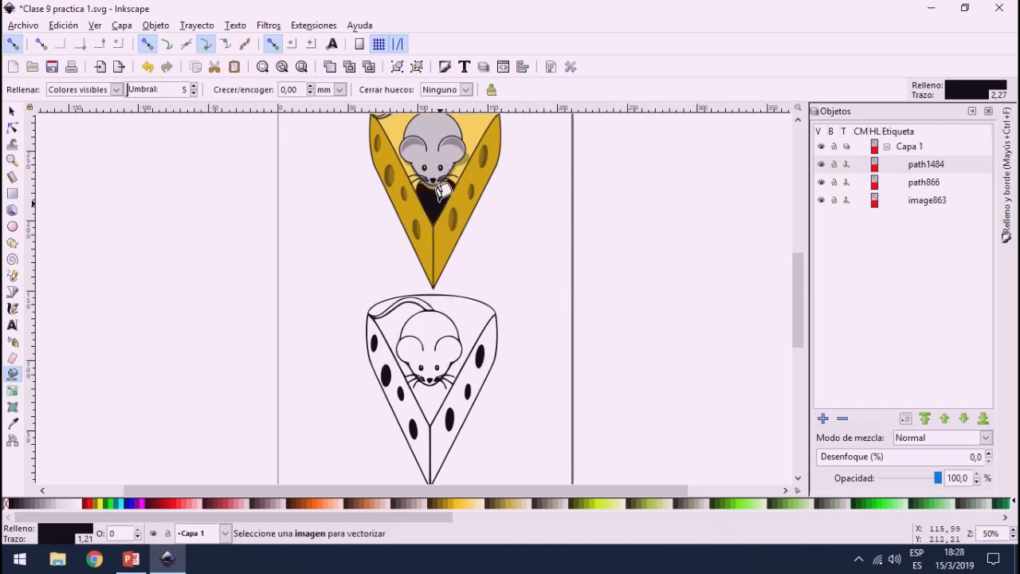
pyautogui.scroll(3, 452, 166)
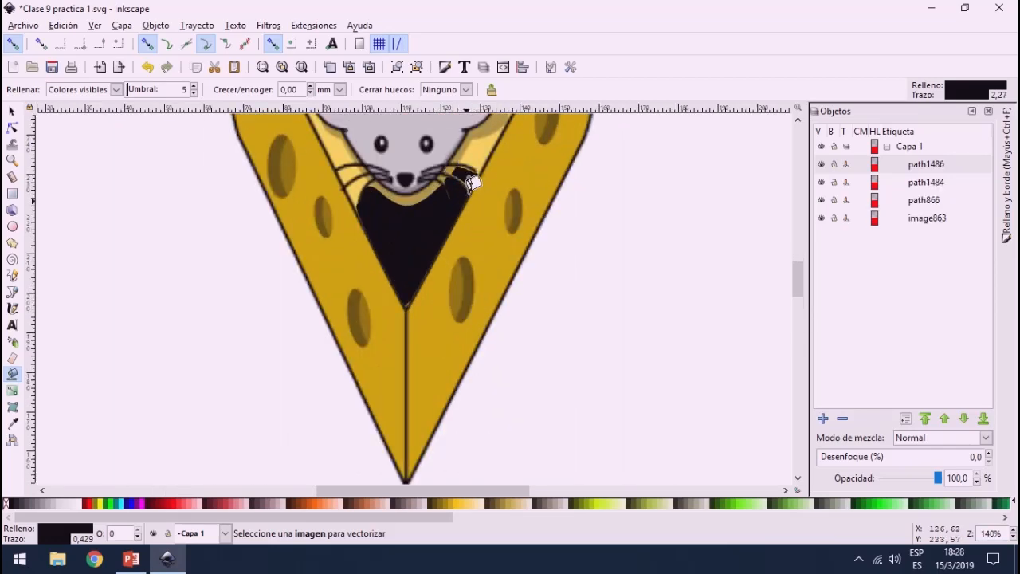
pyautogui.scroll(-4, 467, 218)
pyautogui.hotkey('ctrl', 'z')
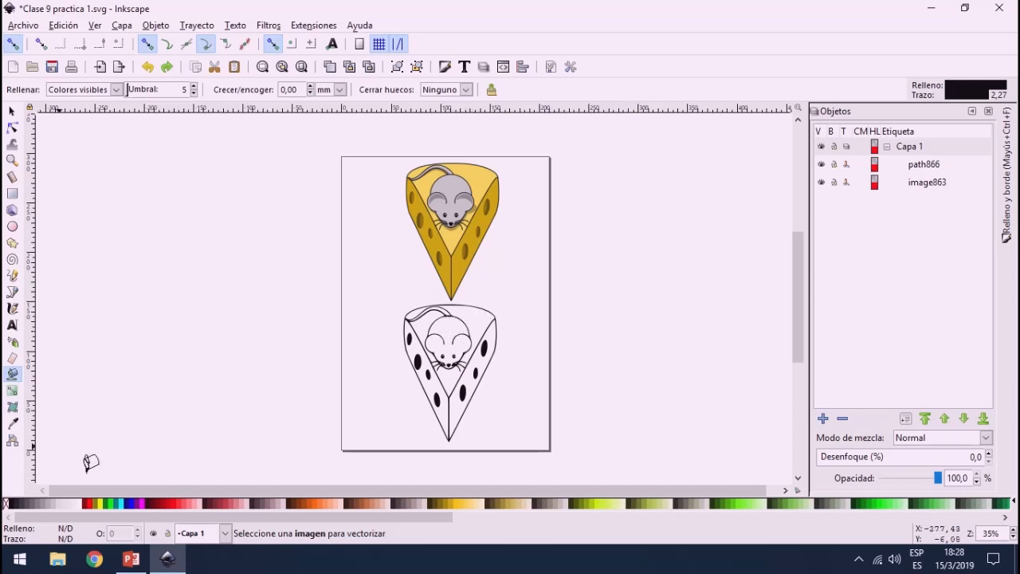
# Step: Fill the mouse's head and body in the black-and-white tracing with a muted reddish brown using the Paint Bucket
pyautogui.click(263, 502)
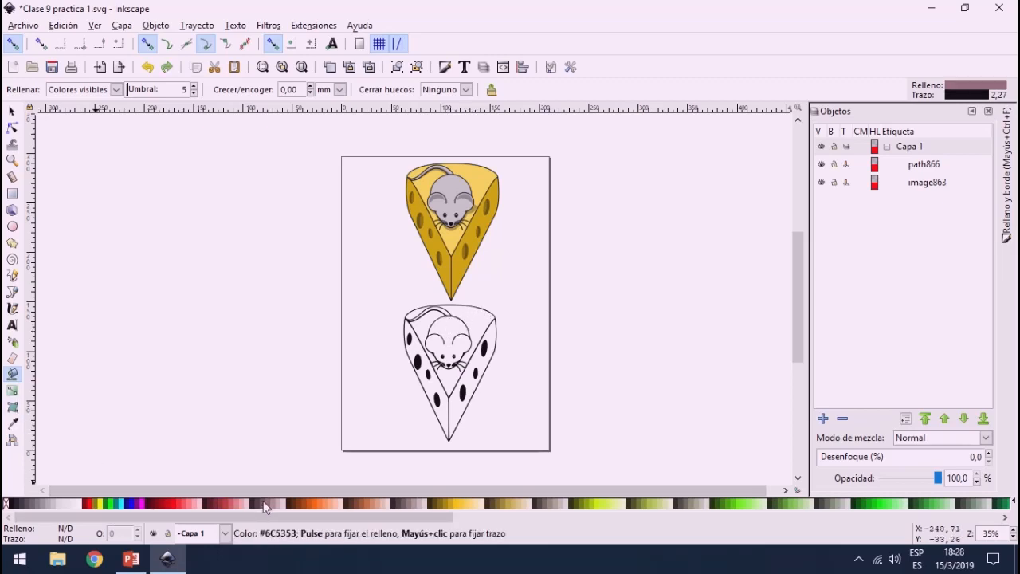
pyautogui.click(454, 321)
pyautogui.keyDown('ctrl'); pyautogui.scroll(5, 450, 350); pyautogui.keyUp('ctrl')
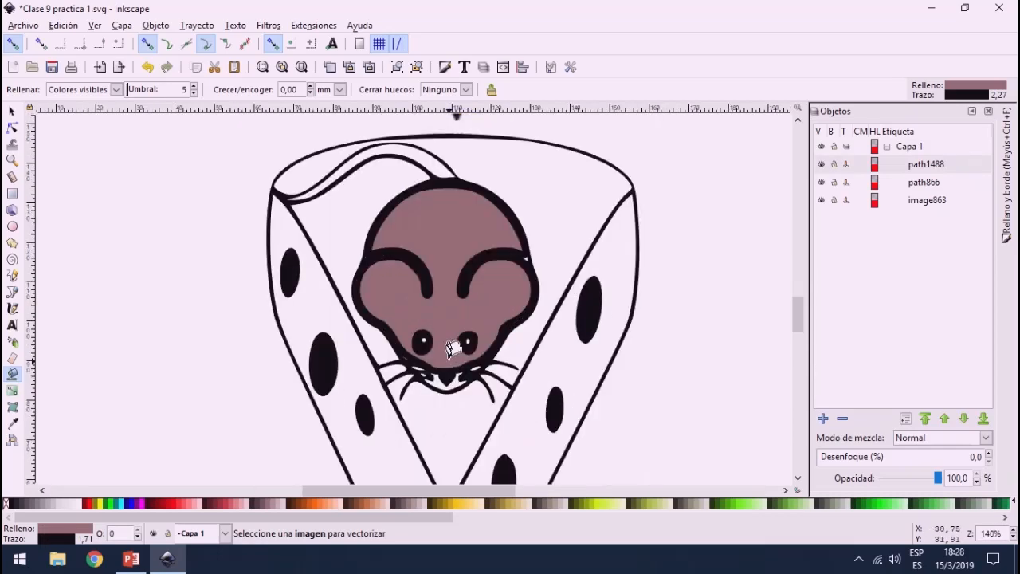
# Step: Move the brown filled mouse shape out of the tracing to the left of the cheese
pyautogui.click(13, 112)
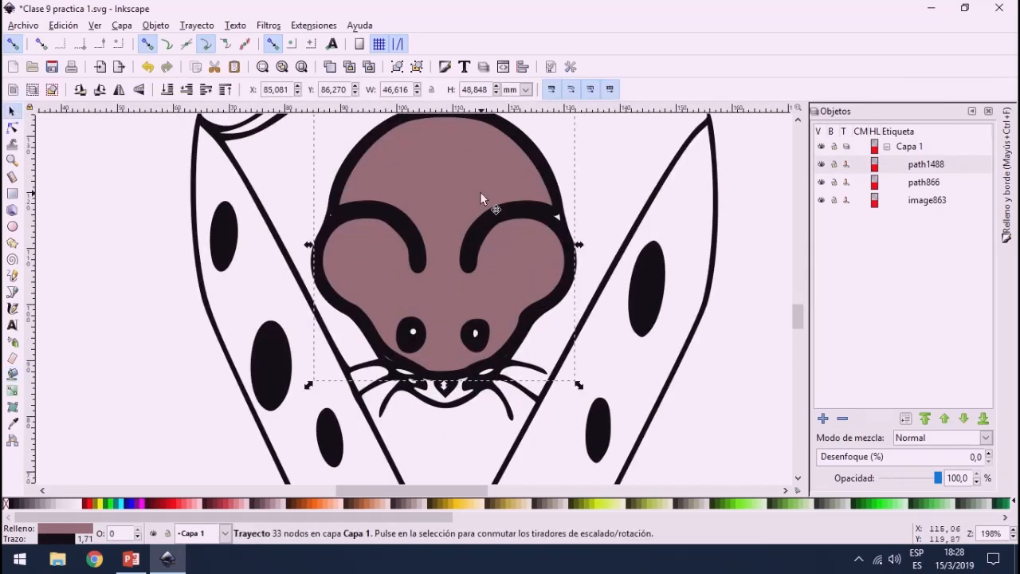
pyautogui.moveTo(479, 191); pyautogui.dragTo(98, 309)
pyautogui.scroll(-4, 98, 310)
pyautogui.keyDown('ctrl'); pyautogui.scroll(4, 97, 309); pyautogui.keyUp('ctrl')
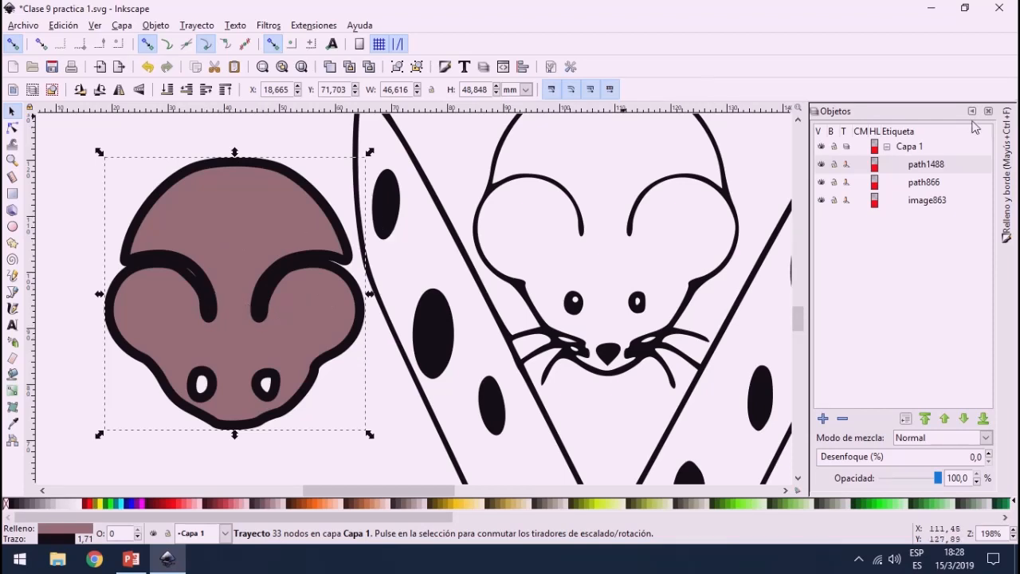
# Step: Set the stroke width of the brown filled mouse shape to 0.414 mm
pyautogui.click(1006, 183)
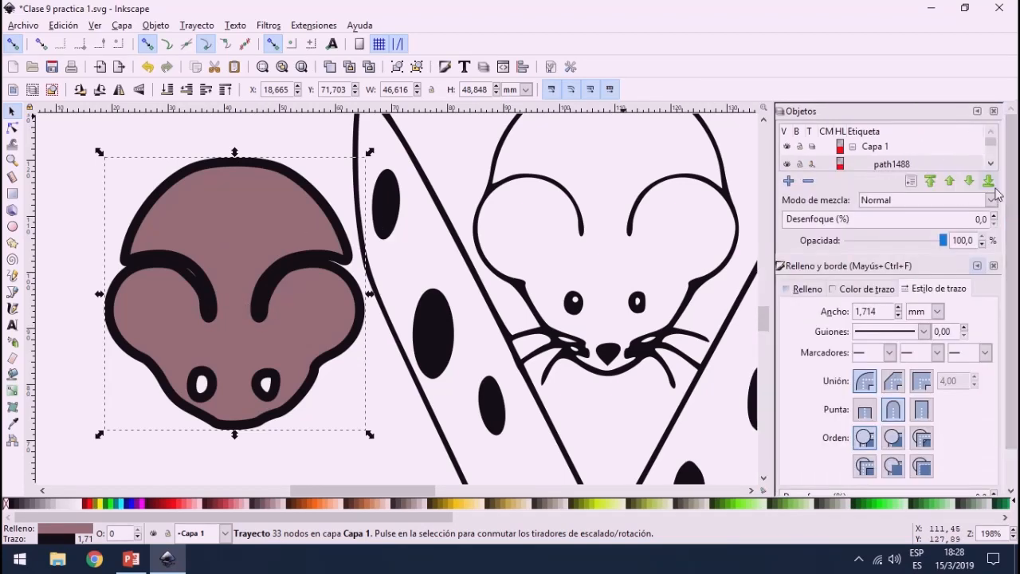
pyautogui.click(898, 316)
pyautogui.click(898, 315)
pyautogui.click(897, 315)
pyautogui.click(898, 316)
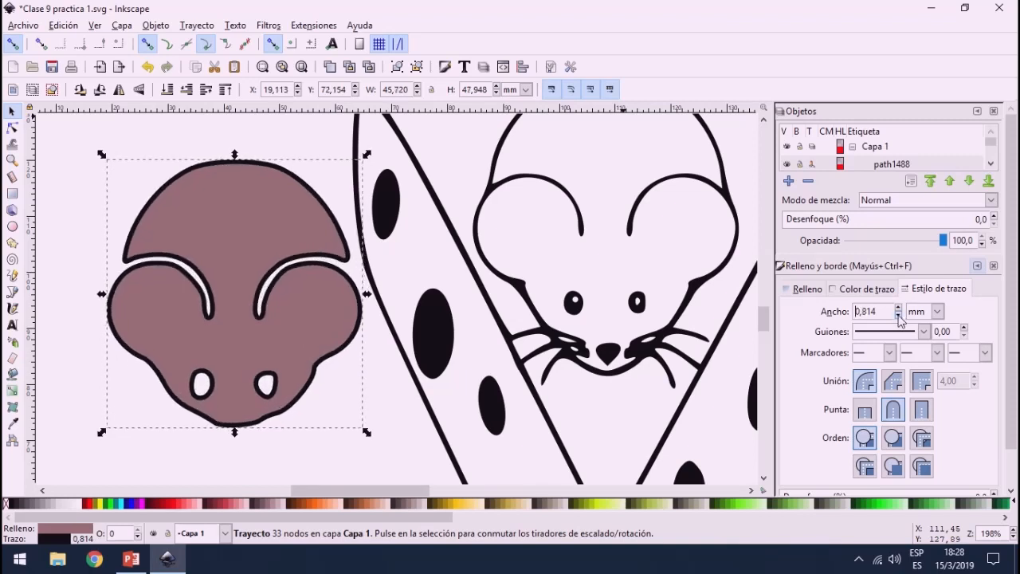
pyautogui.click(898, 315)
pyautogui.click(898, 315)
pyautogui.click(897, 315)
pyautogui.click(898, 315)
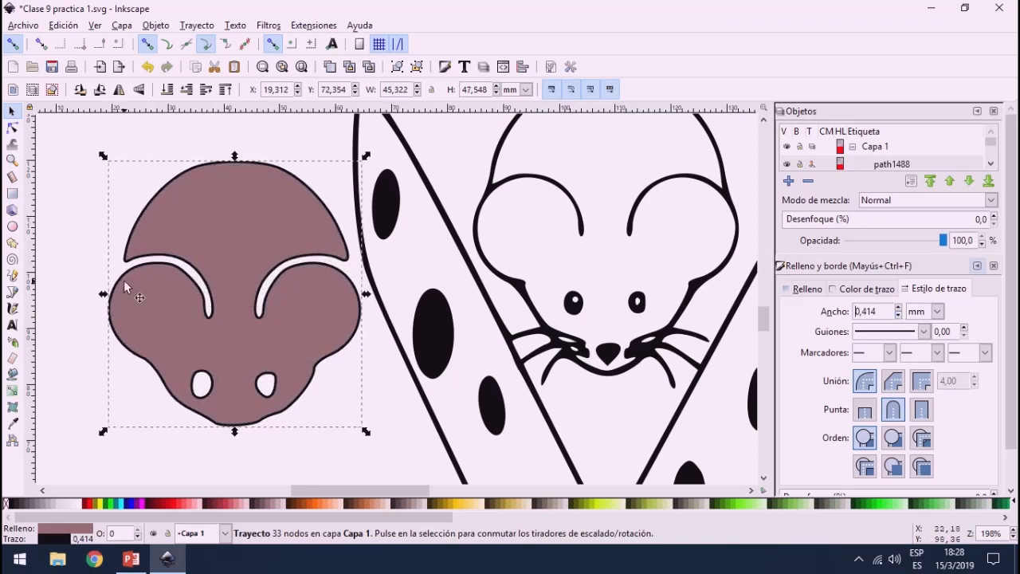
# Step: Try deleting nodes along the left ear's upper and inner edge of the brown mouse shape and reshaping the curve with its handles
pyautogui.doubleClick(209, 320)
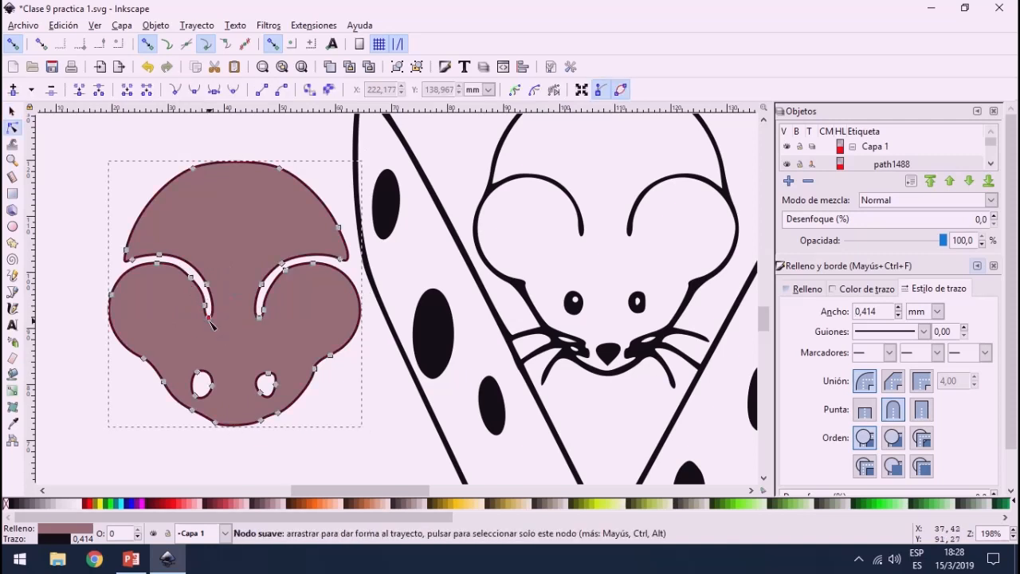
pyautogui.moveTo(140, 266); pyautogui.dragTo(211, 321)
pyautogui.click(157, 264)
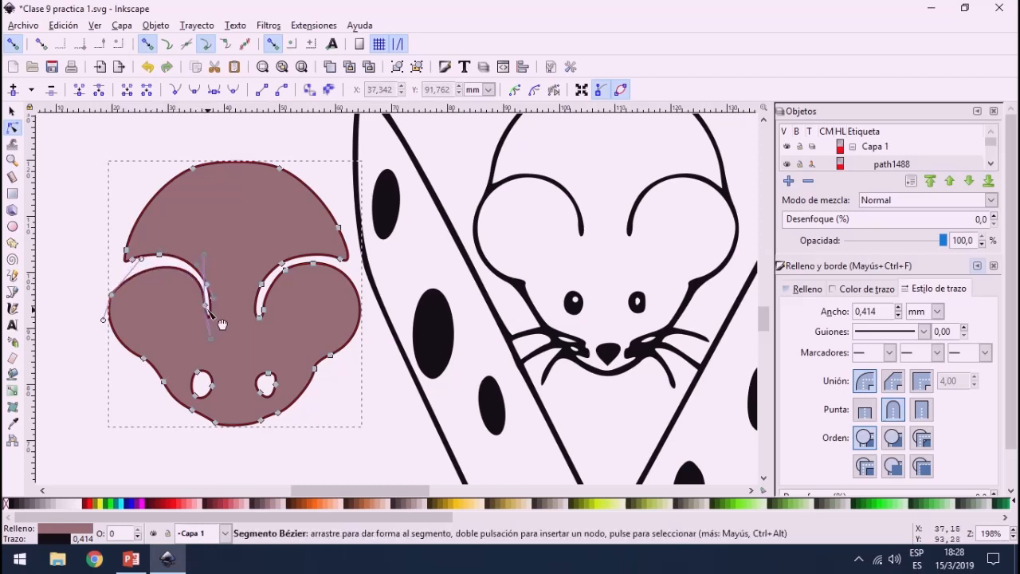
pyautogui.click(204, 306)
pyautogui.press('Delete')
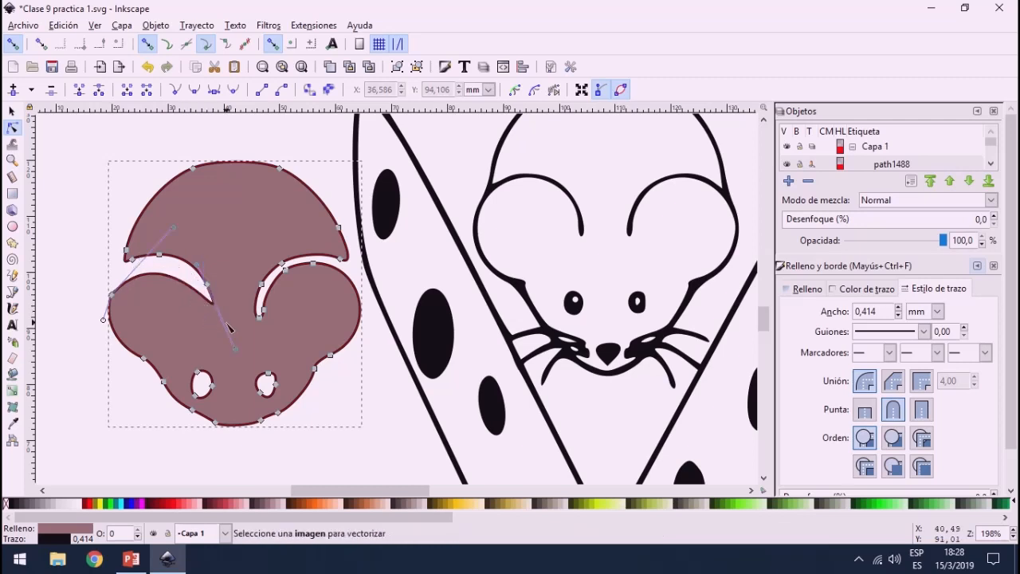
pyautogui.moveTo(235, 348); pyautogui.dragTo(198, 267)
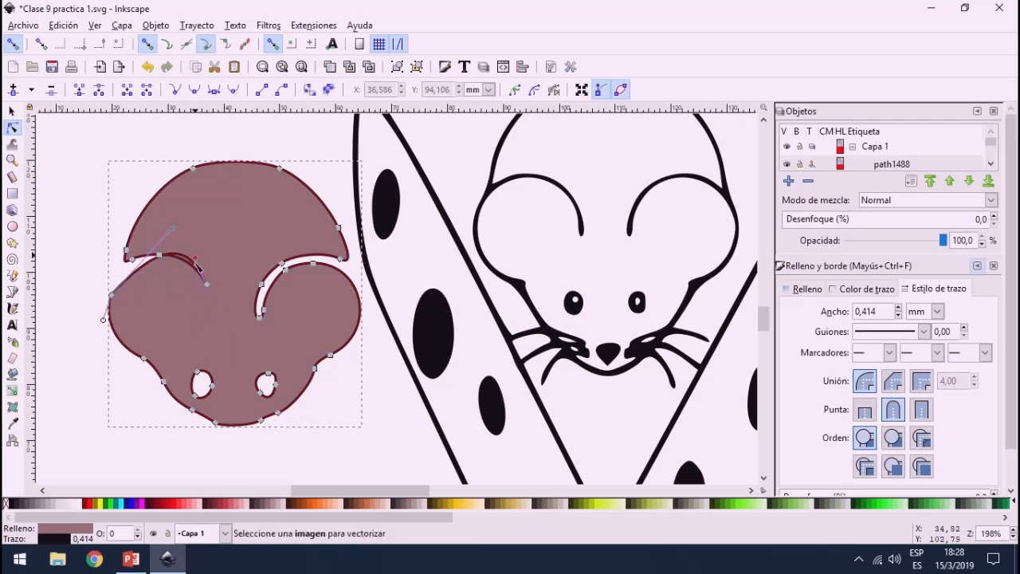
pyautogui.moveTo(172, 229); pyautogui.dragTo(113, 236)
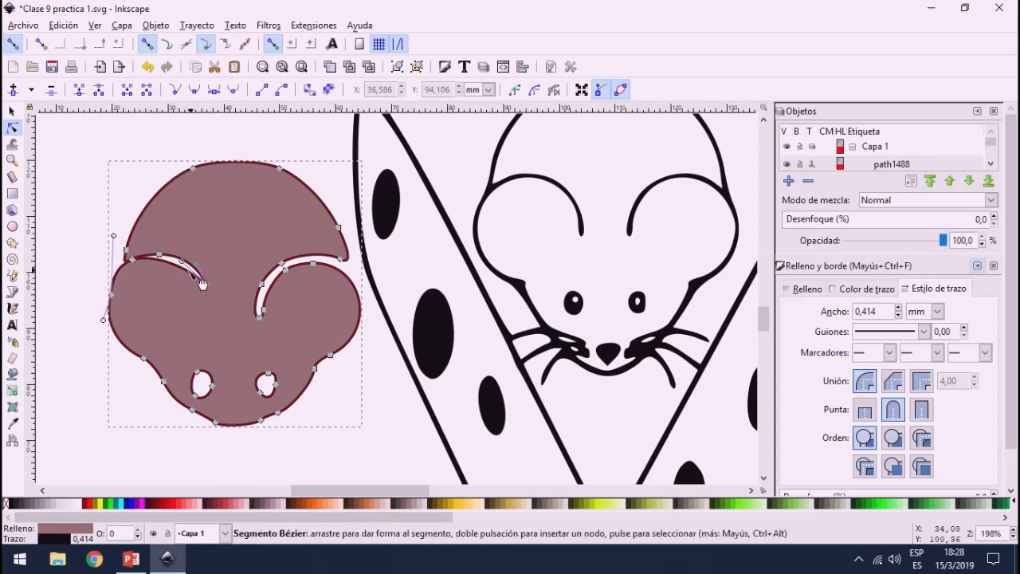
# Step: Try removing the remaining nodes around the left ear gap and bending the outline to merge the ear with the body
pyautogui.moveTo(143, 297); pyautogui.dragTo(232, 249)
pyautogui.press('Delete')
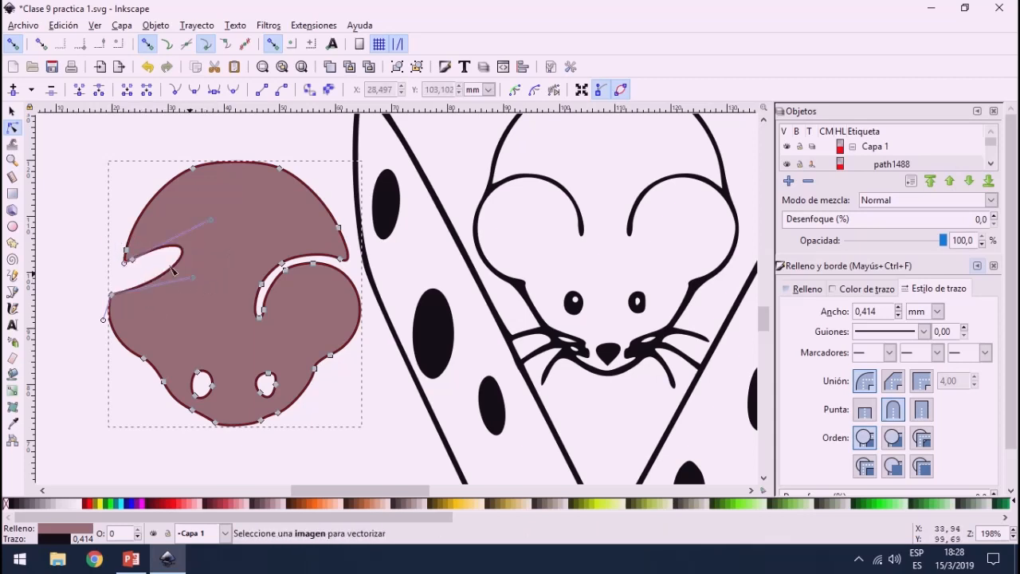
pyautogui.moveTo(173, 271); pyautogui.dragTo(178, 293)
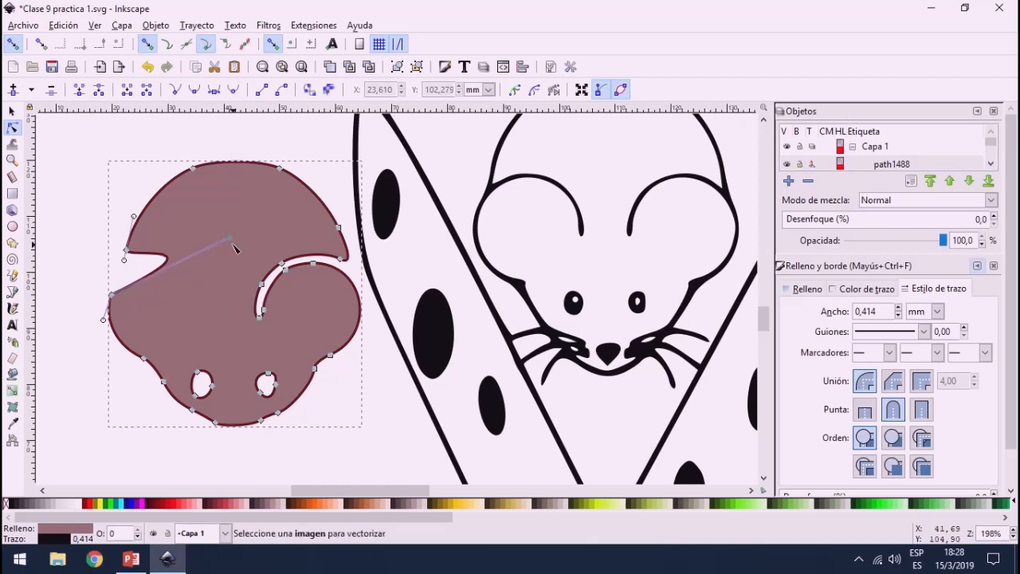
pyautogui.moveTo(233, 249); pyautogui.dragTo(110, 261)
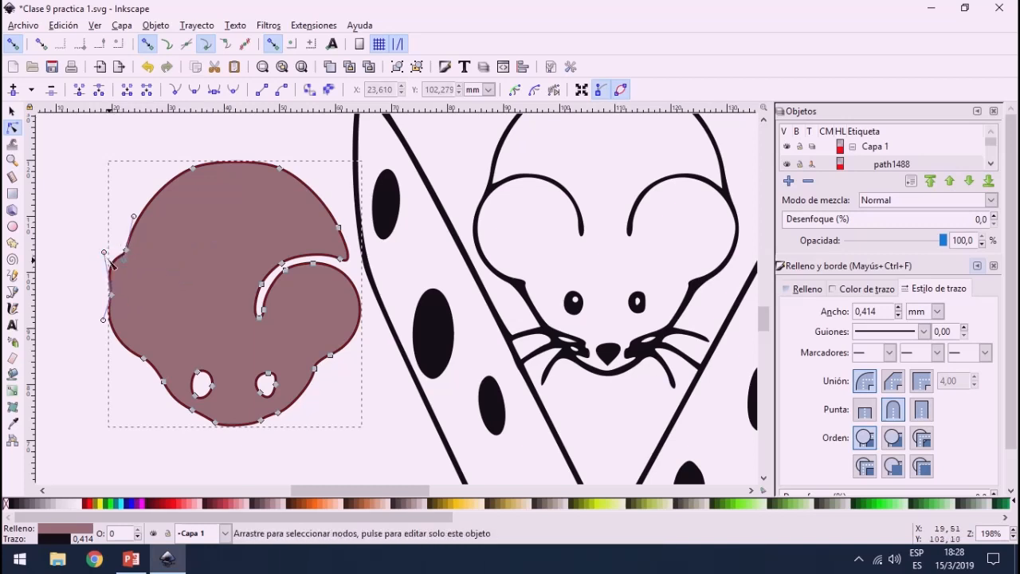
pyautogui.press('Delete')
# Step: Undo the node deletions and curve changes that closed the gap above the brown mouse's left ear
pyautogui.hotkey('ctrl', 'z')
pyautogui.hotkey('ctrl', 'z')
pyautogui.hotkey('ctrl', 'z')
pyautogui.hotkey('ctrl', 'z')
pyautogui.hotkey('ctrl', 'z')
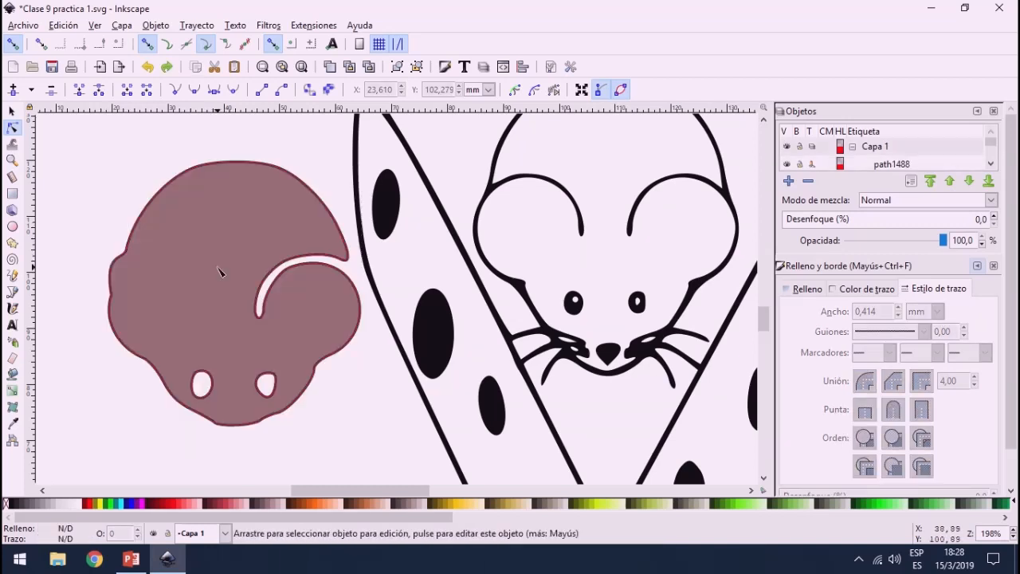
pyautogui.hotkey('ctrl', 'z')
pyautogui.hotkey('ctrl', 'z')
pyautogui.hotkey('ctrl', 'z')
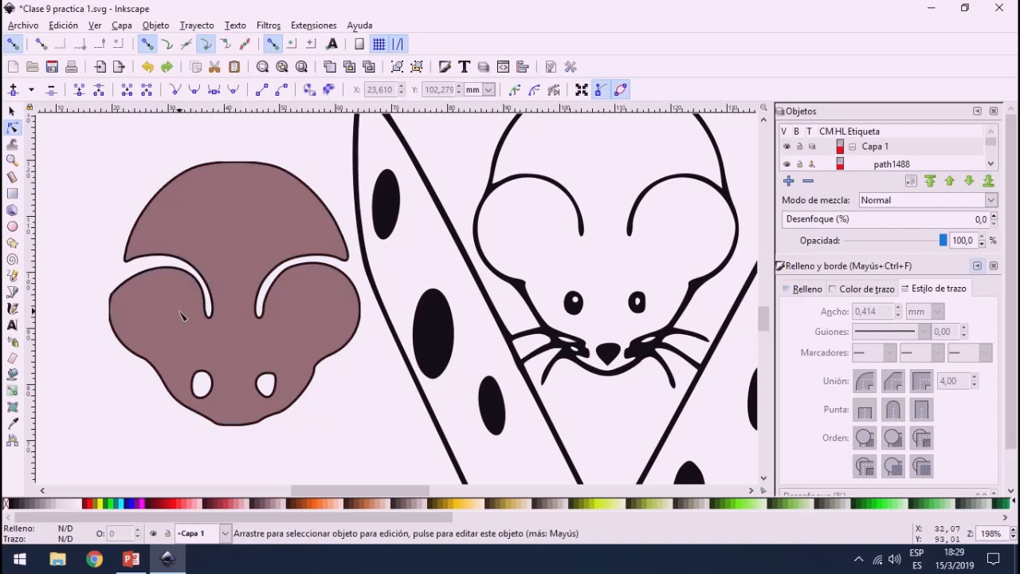
pyautogui.scroll(-4, 182, 314)
pyautogui.scroll(5, 275, 293)
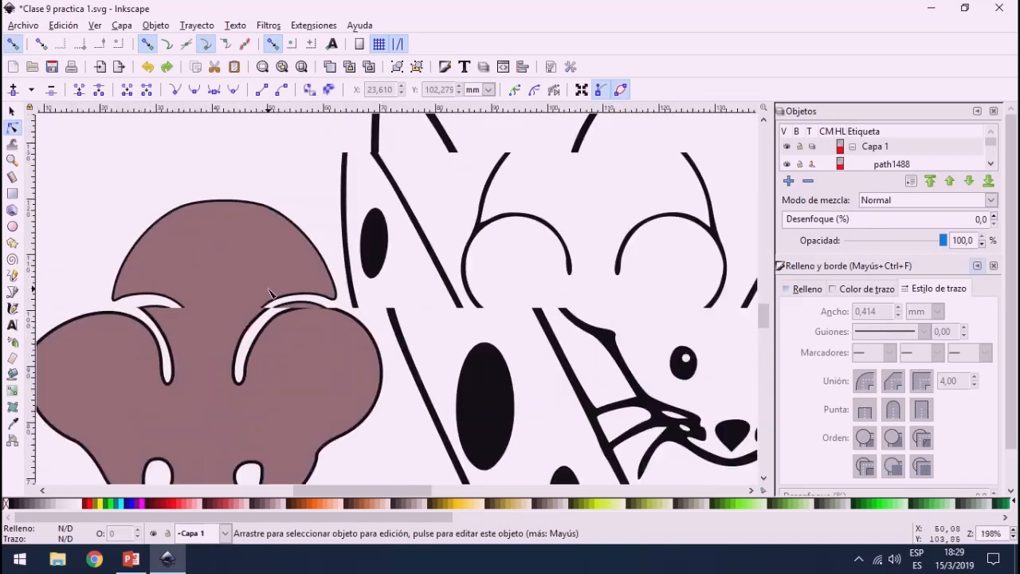
pyautogui.scroll(-2, 269, 293)
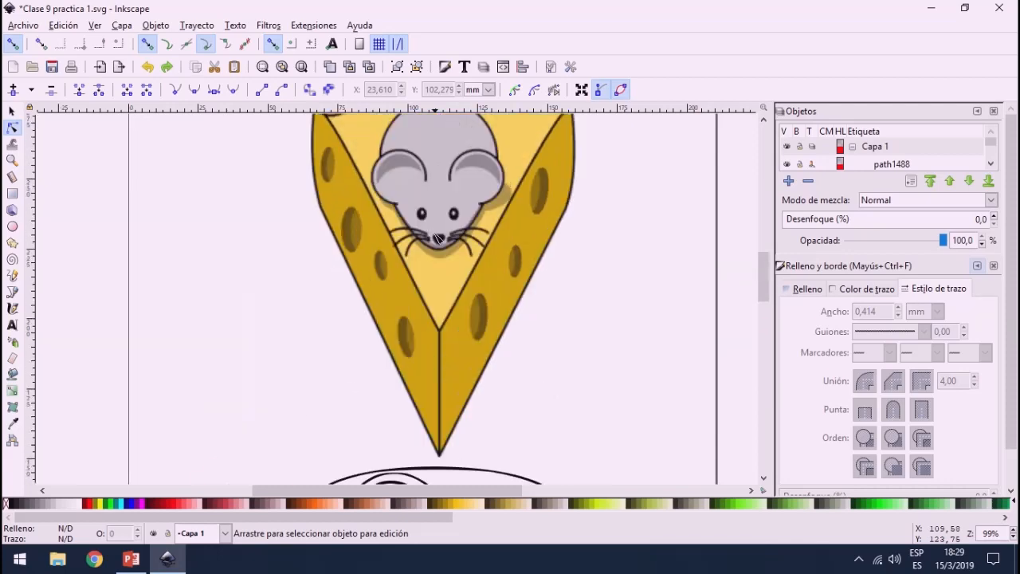
pyautogui.scroll(3, 436, 238)
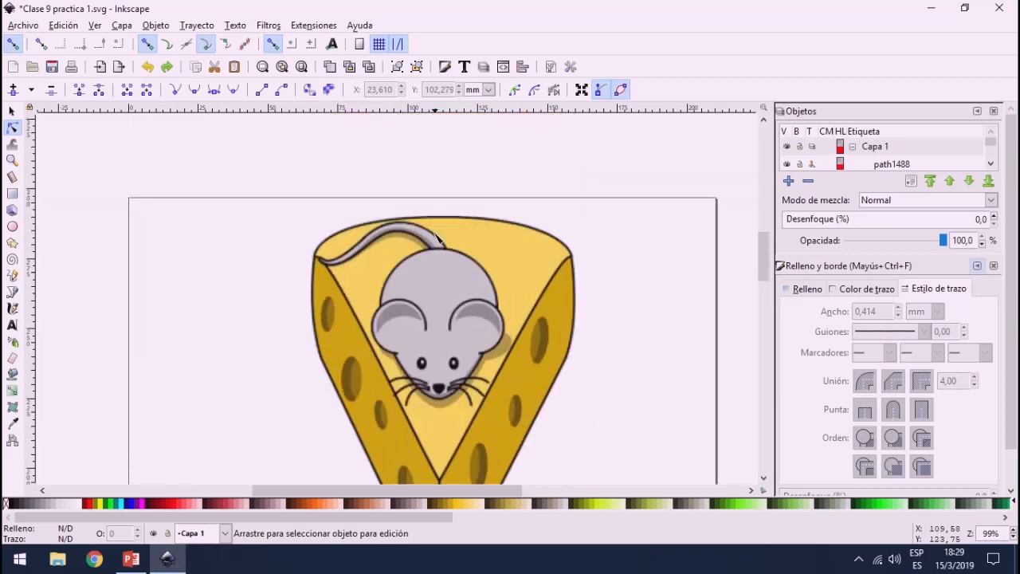
pyautogui.scroll(-8, 437, 238)
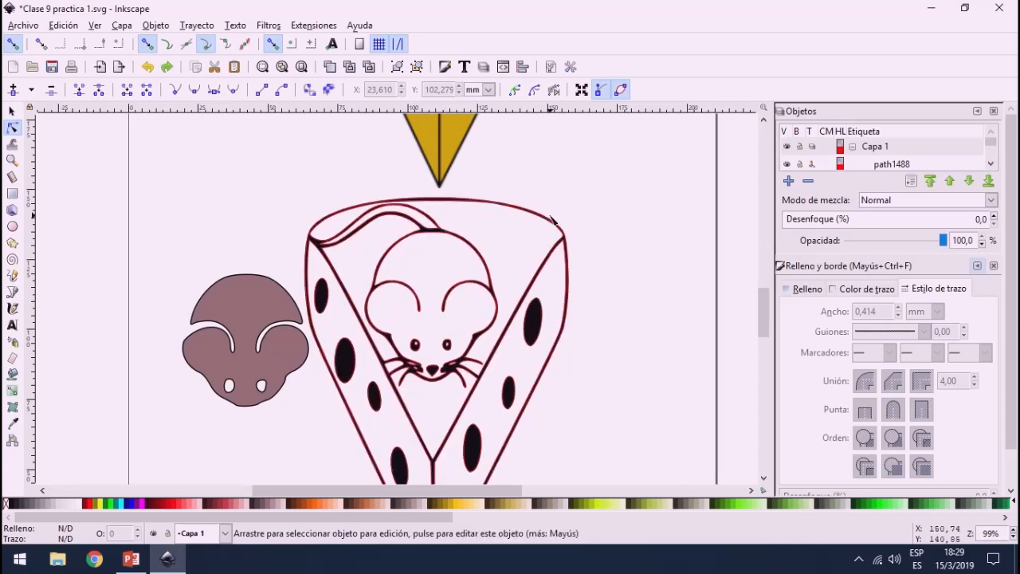
pyautogui.scroll(-2, 552, 219)
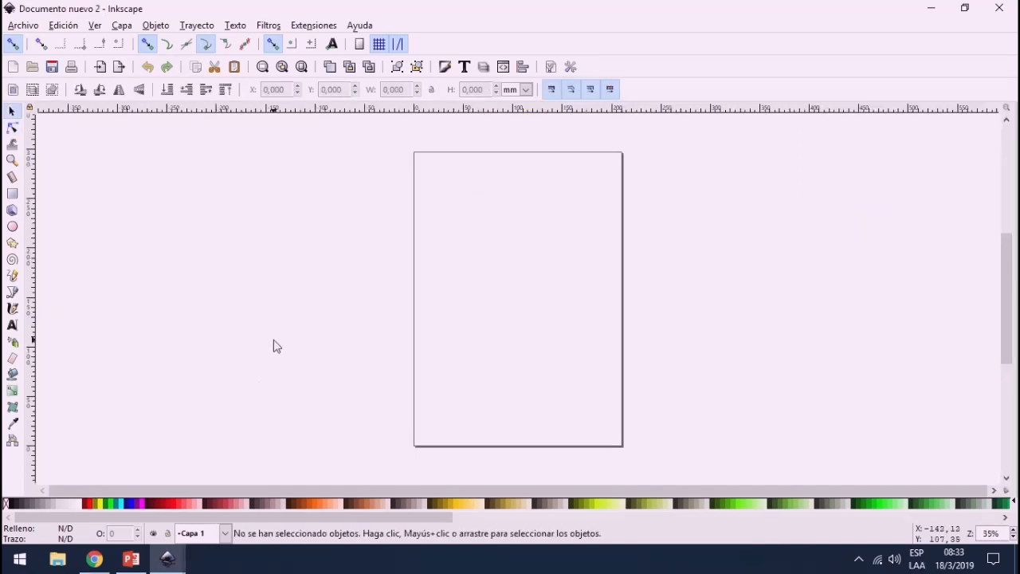
pyautogui.click(276, 28)
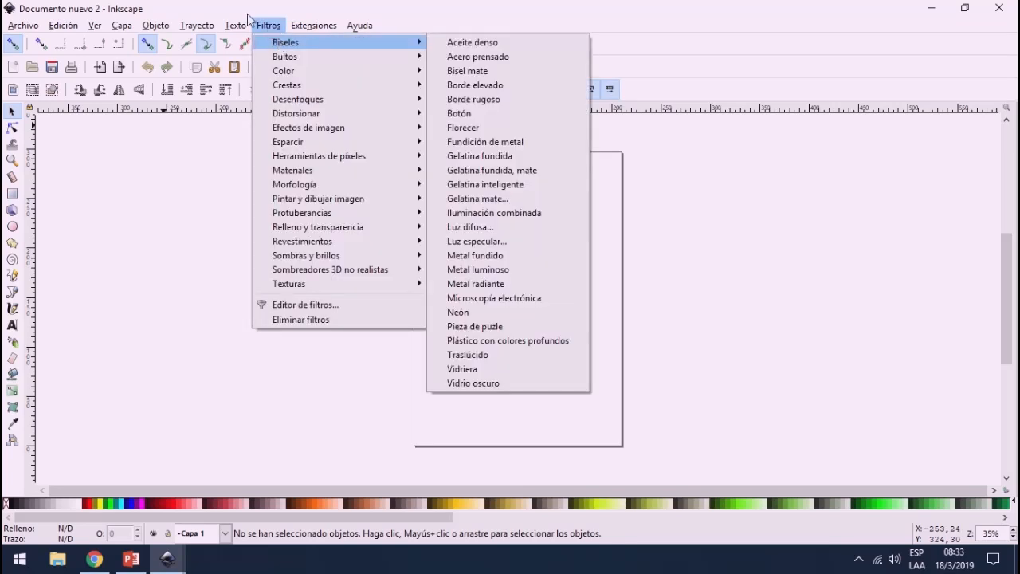
pyautogui.click(249, 27)
pyautogui.click(266, 25)
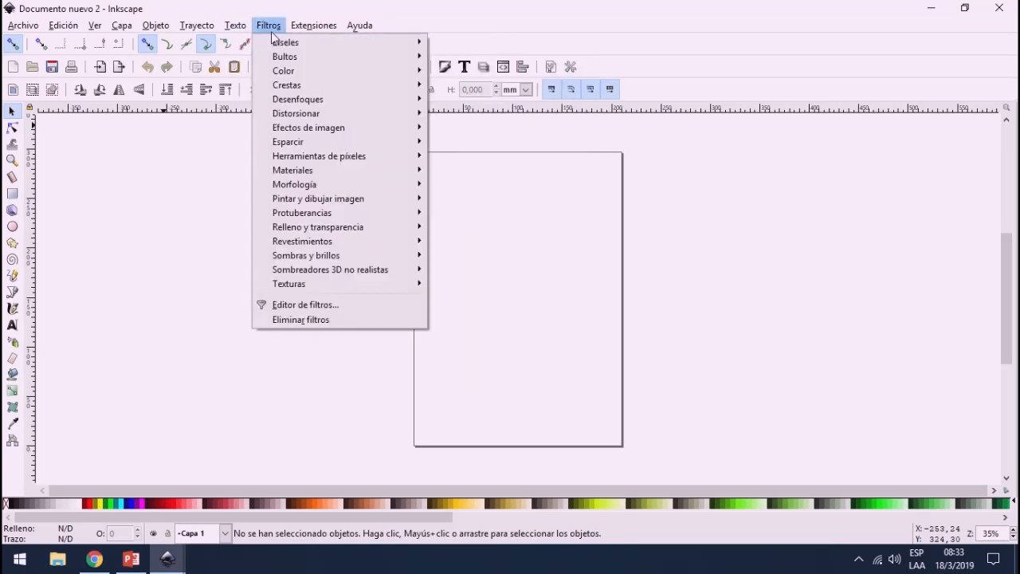
pyautogui.moveTo(279, 44)
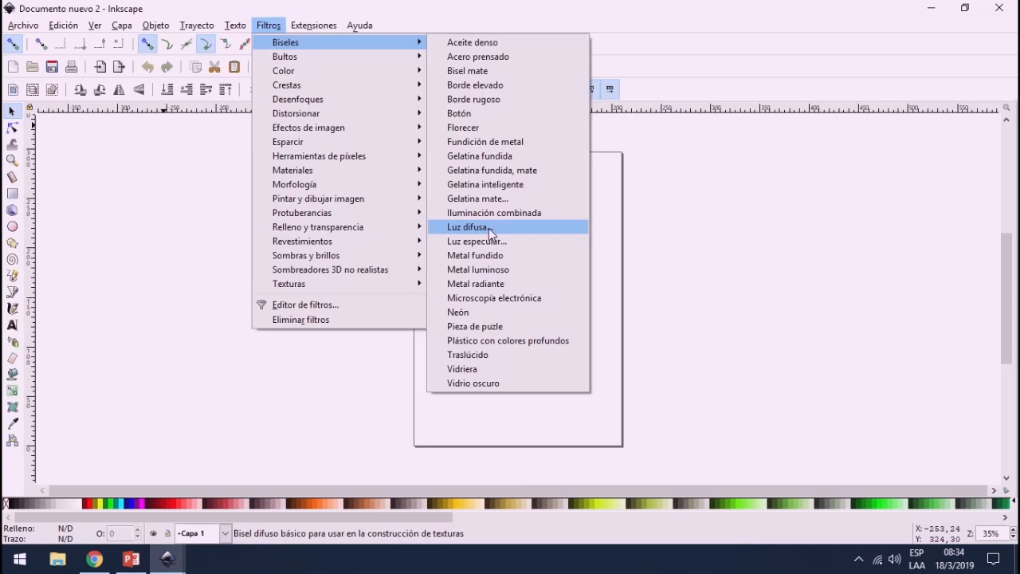
# Step: Draw a red rectangle about 104 by 86 mm in the upper part of the page
pyautogui.click(18, 198)
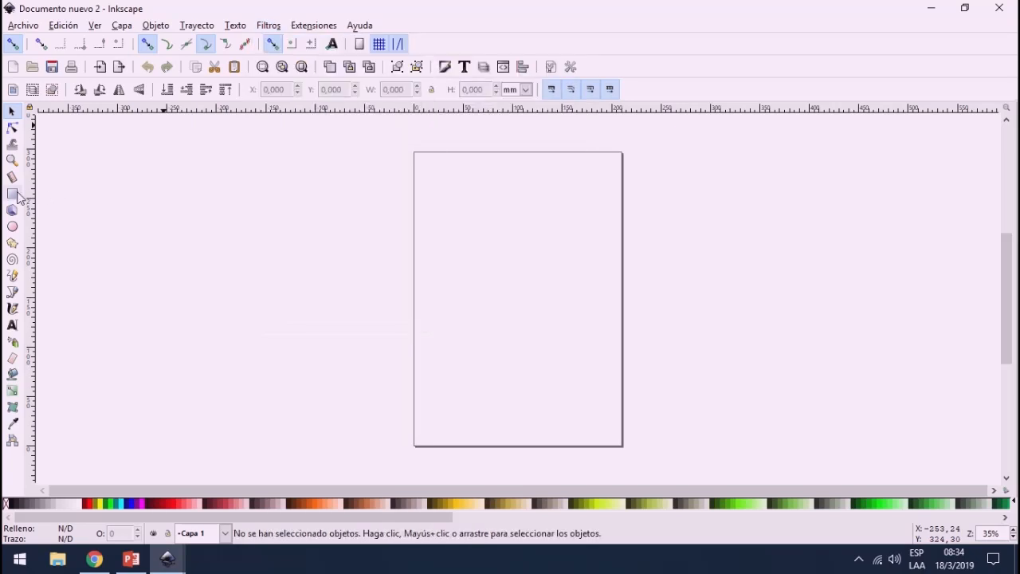
pyautogui.click(12, 194)
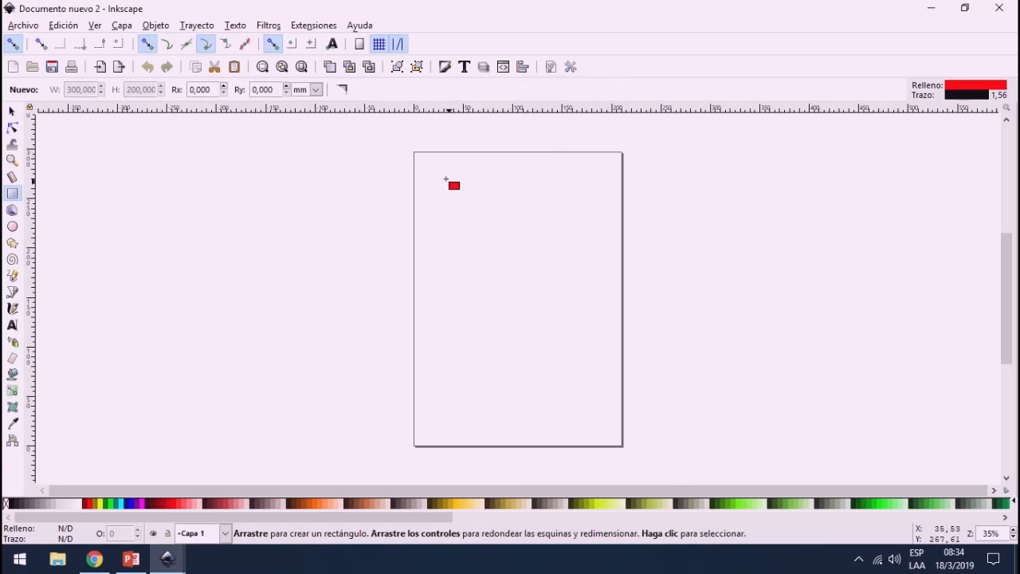
pyautogui.moveTo(445, 178); pyautogui.dragTo(547, 262)
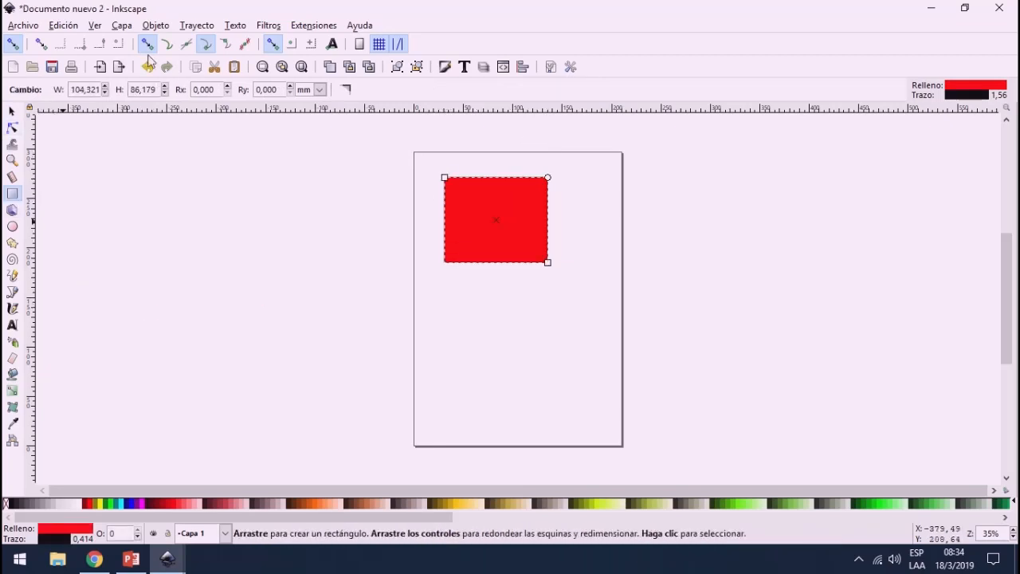
# Step: Apply the Acero prensado bevel filter to the red rectangle
pyautogui.click(235, 25)
pyautogui.moveTo(267, 26)
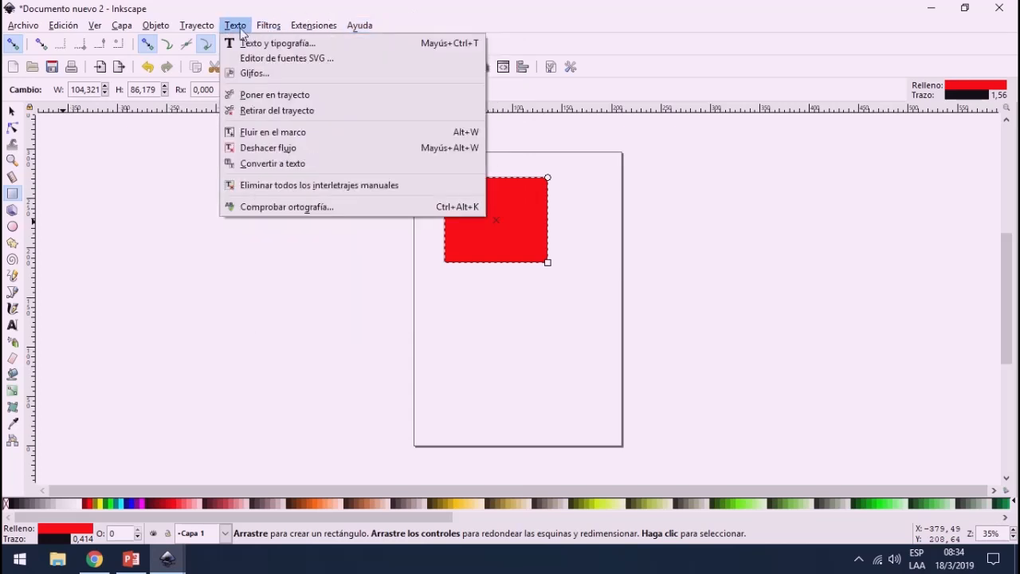
pyautogui.moveTo(390, 44)
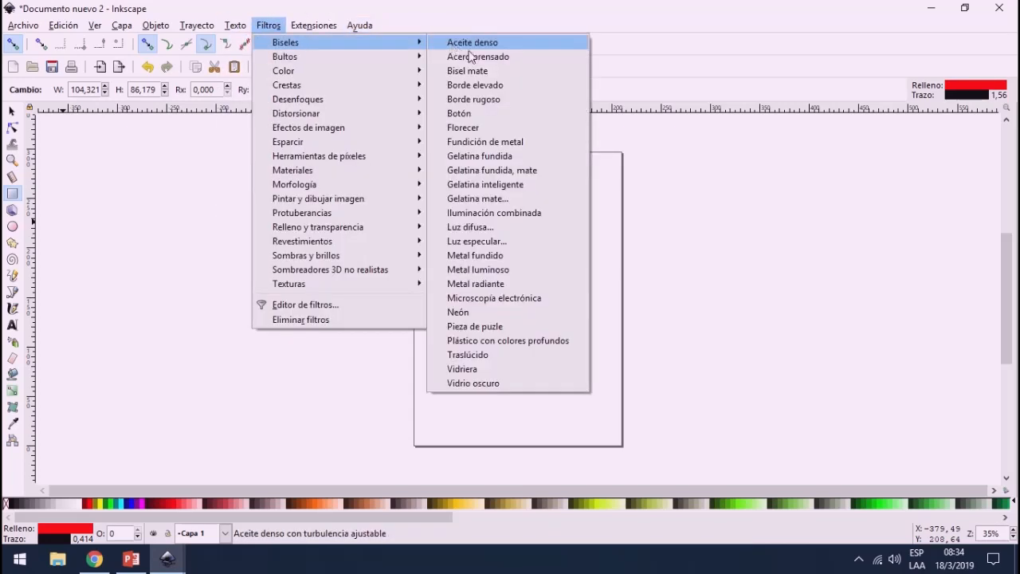
pyautogui.click(474, 57)
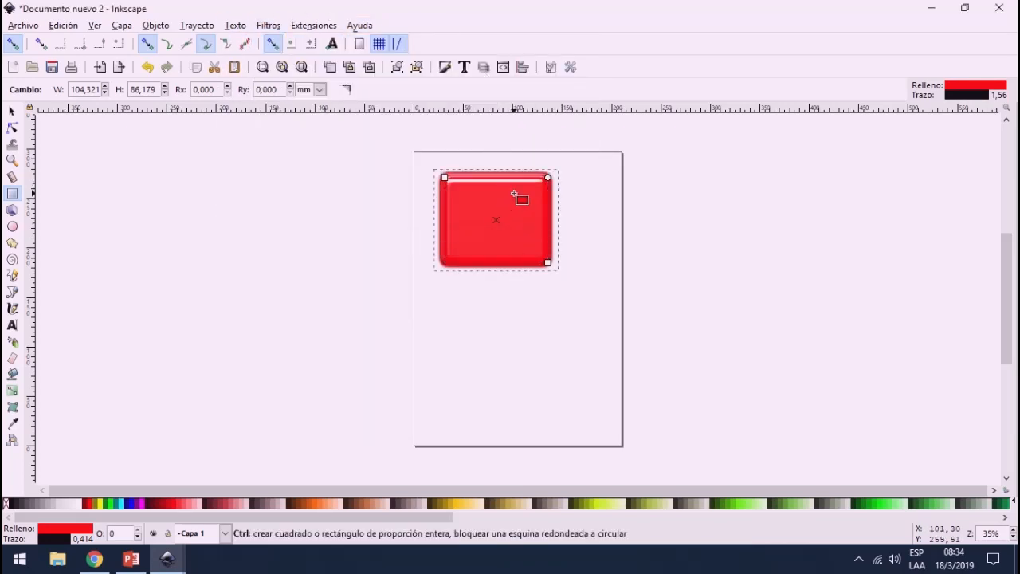
# Step: Apply the Desenfocado blur filter to the bevelled red rectangle with live preview enabled, and close the filter settings
pyautogui.scroll(3, 520, 190)
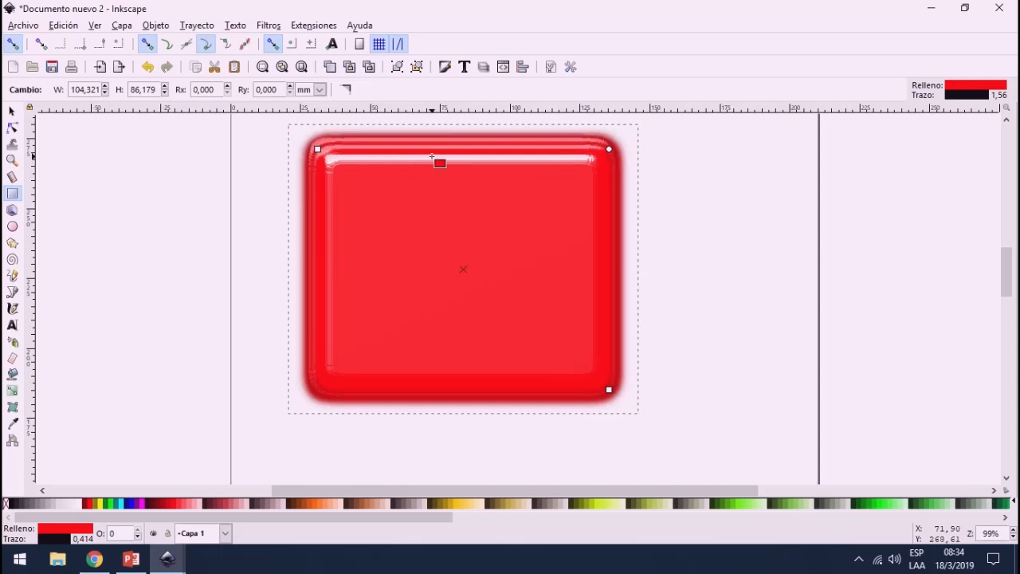
pyautogui.scroll(3, 431, 156)
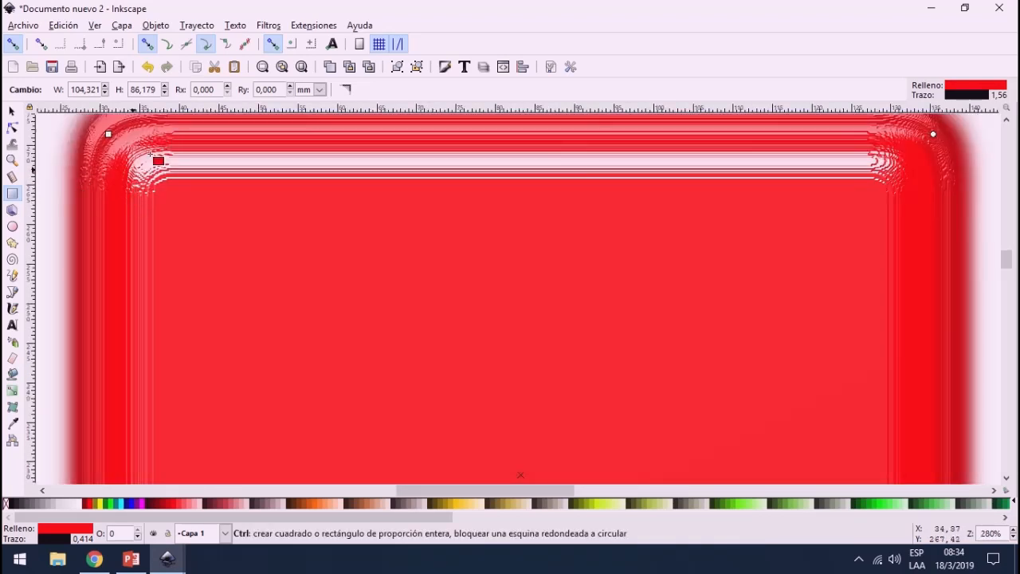
pyautogui.scroll(-3, 335, 191)
pyautogui.scroll(1, 337, 239)
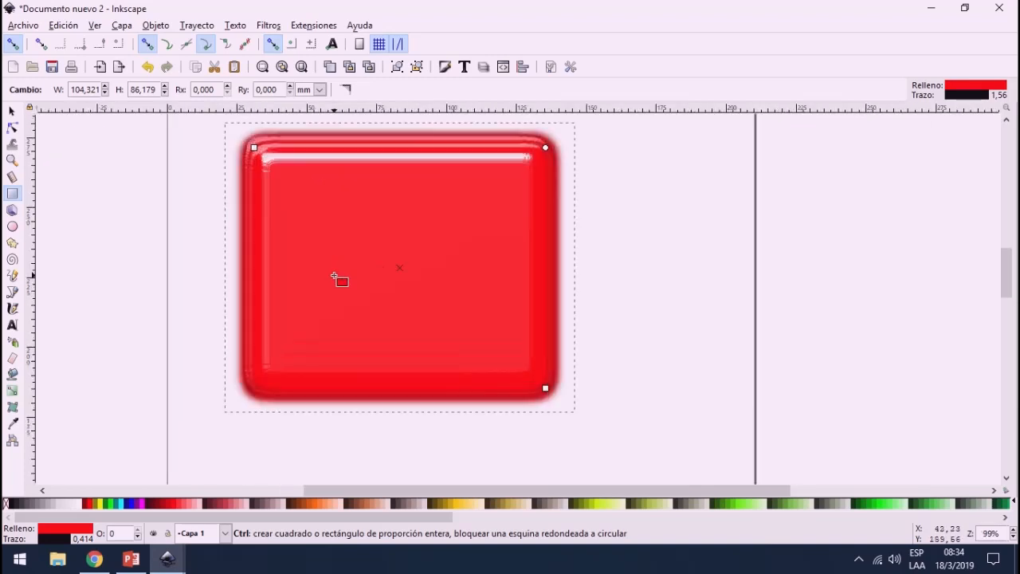
pyautogui.scroll(2, 325, 237)
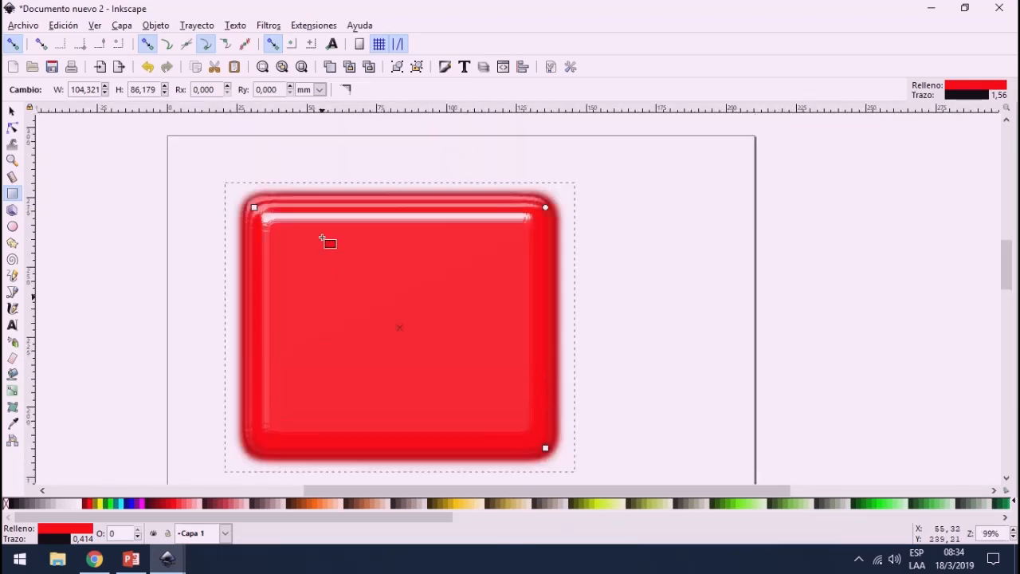
pyautogui.click(265, 24)
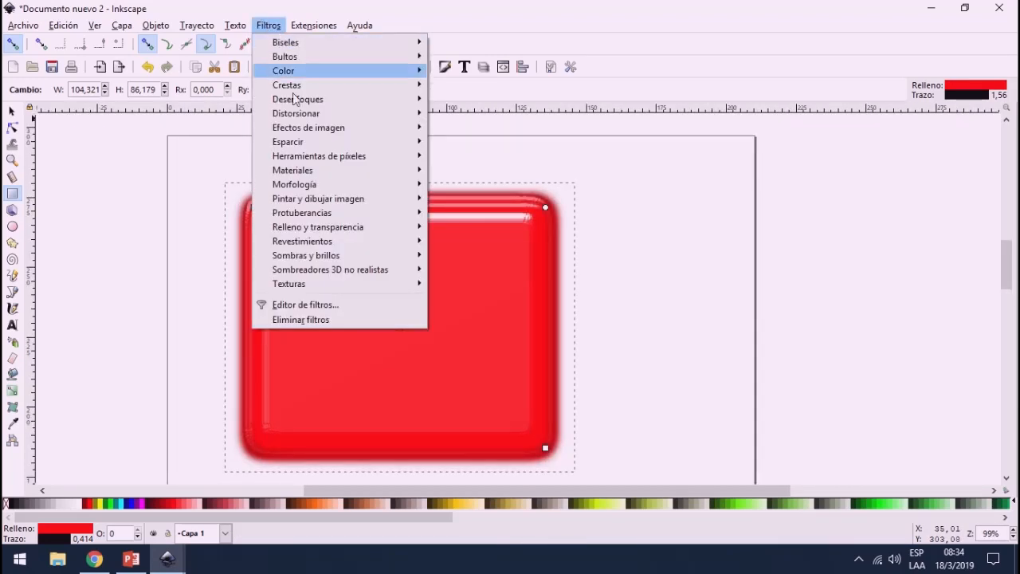
pyautogui.moveTo(307, 102)
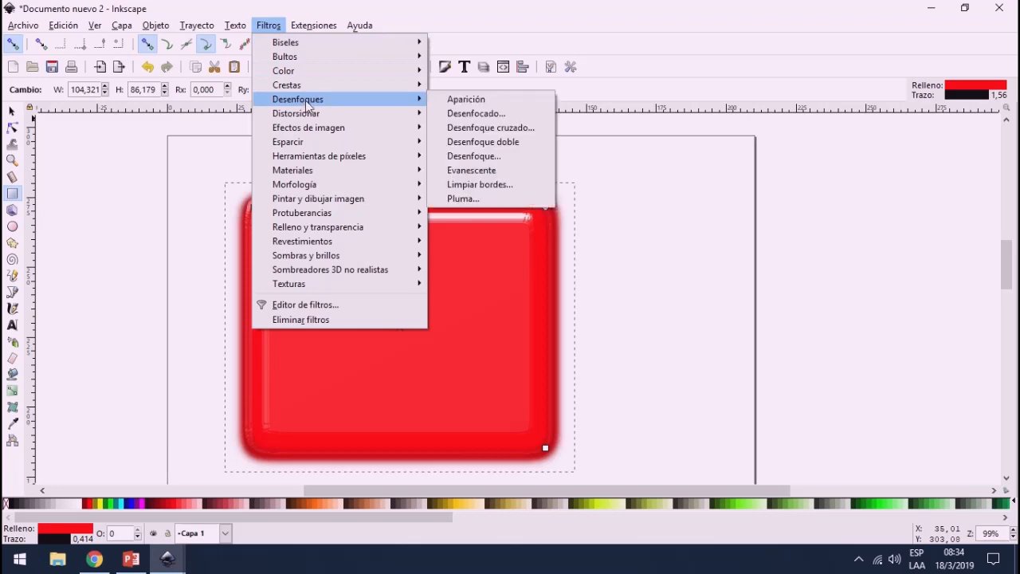
pyautogui.click(503, 120)
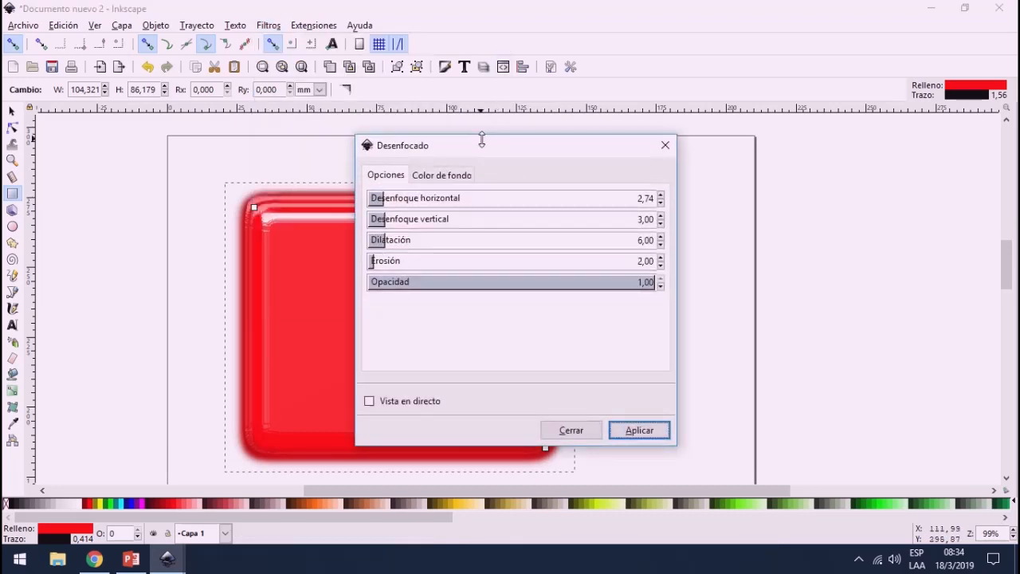
pyautogui.moveTo(481, 147); pyautogui.dragTo(744, 131)
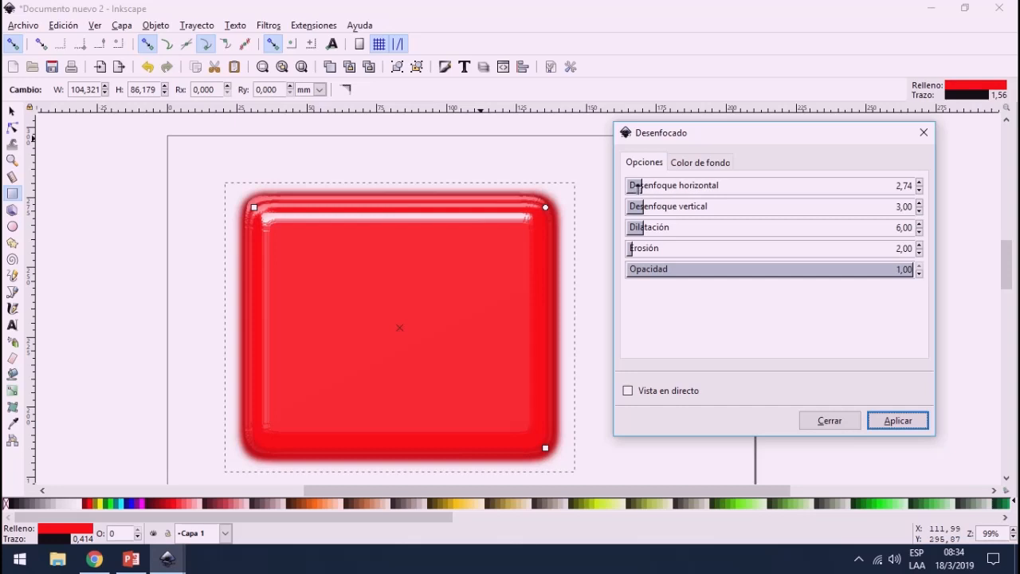
pyautogui.click(629, 392)
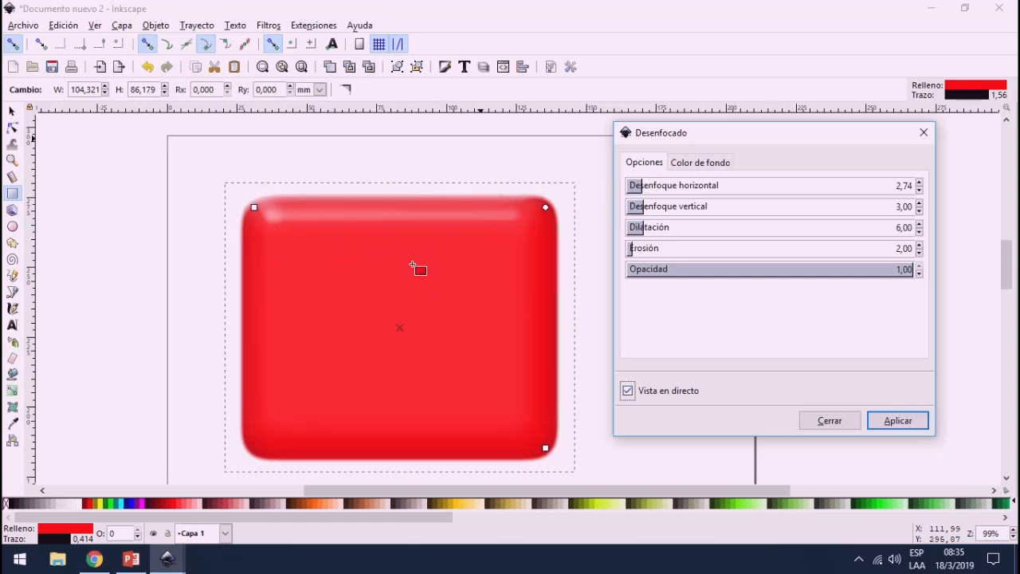
pyautogui.click(898, 427)
pyautogui.click(837, 423)
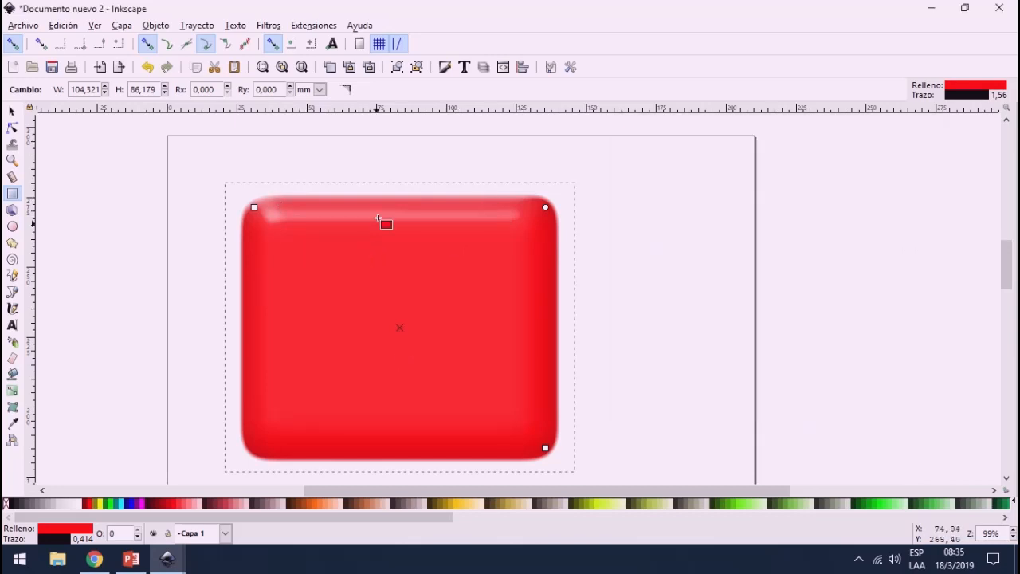
# Step: Open the Brillantez colour filter for the red rectangle and turn on its live preview
pyautogui.click(269, 24)
pyautogui.moveTo(291, 44)
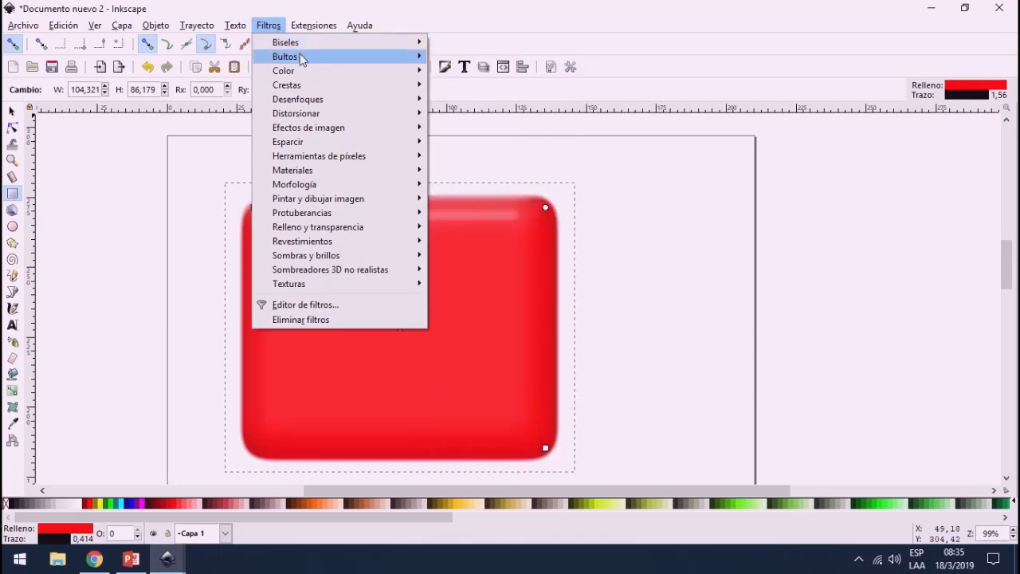
pyautogui.moveTo(299, 72)
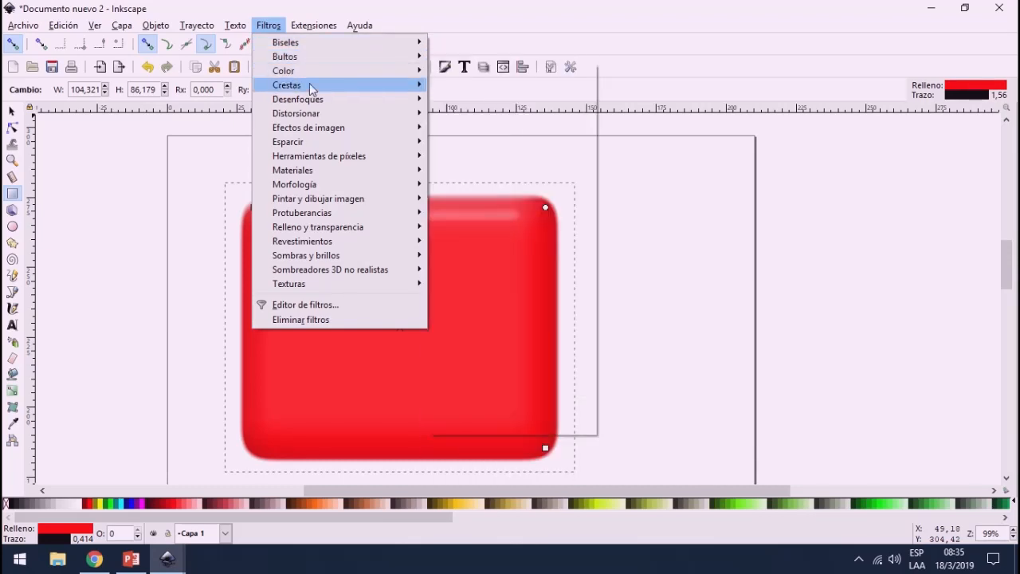
pyautogui.moveTo(335, 116)
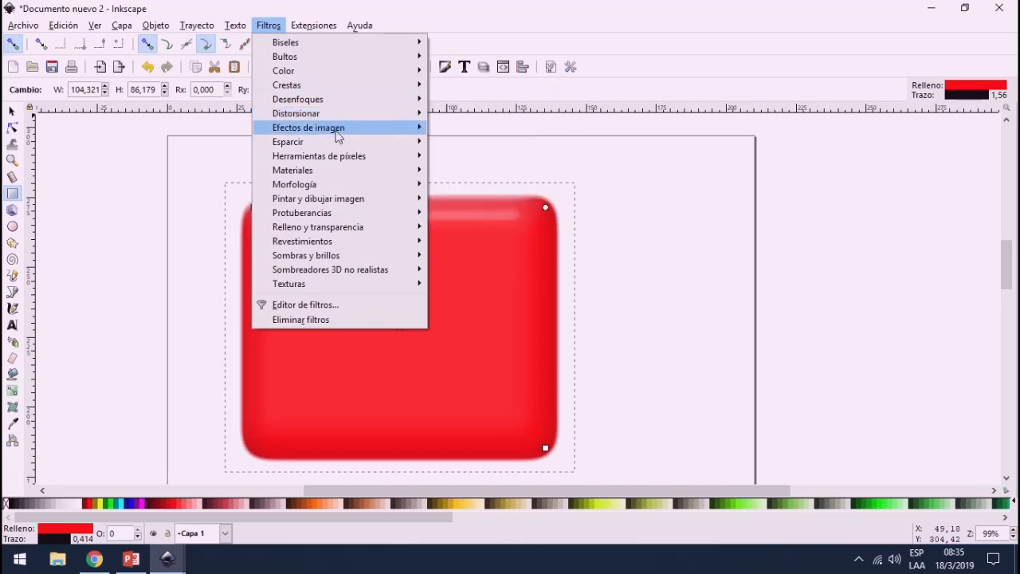
pyautogui.moveTo(341, 83)
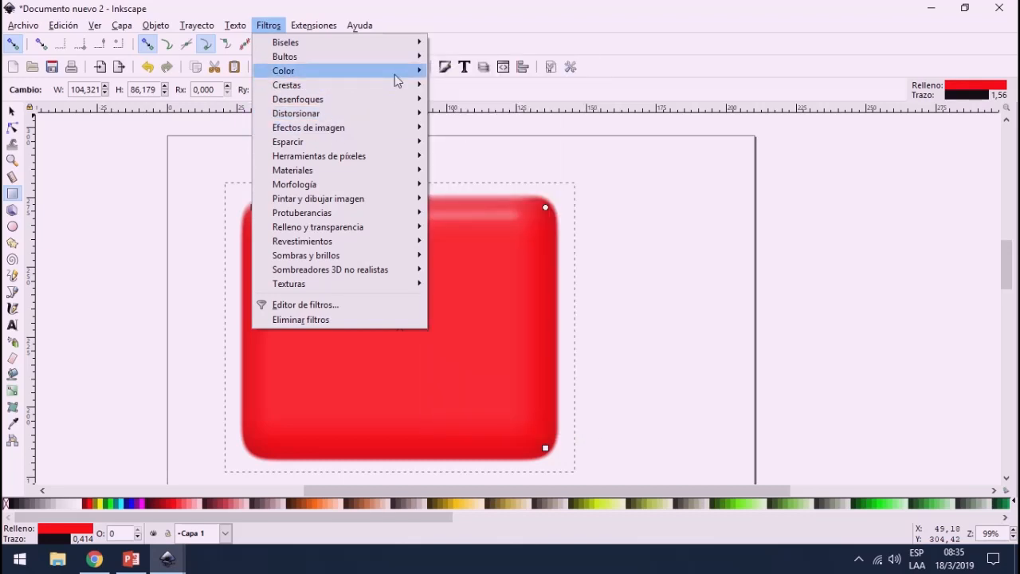
pyautogui.moveTo(399, 73)
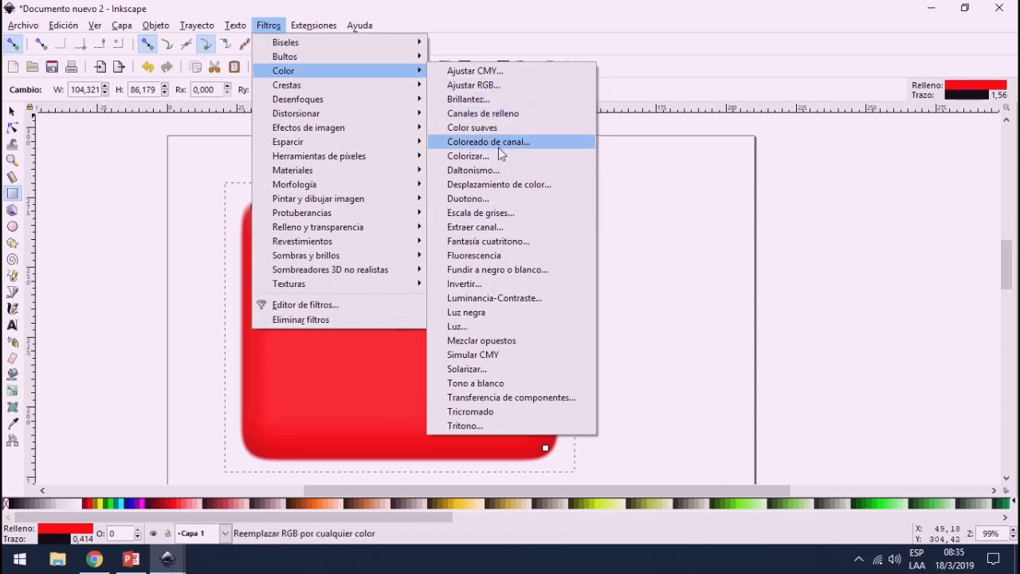
pyautogui.click(480, 103)
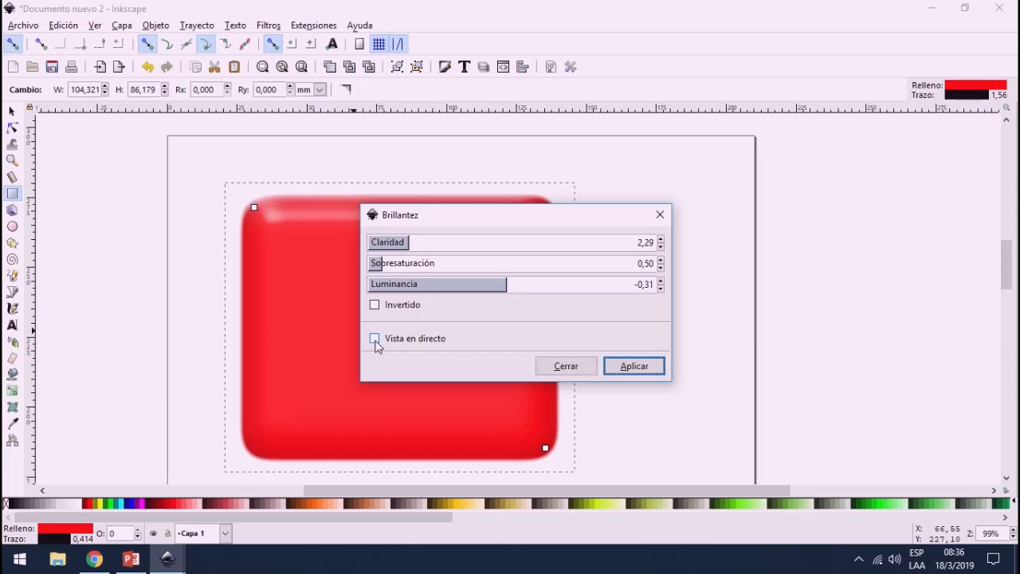
pyautogui.click(375, 338)
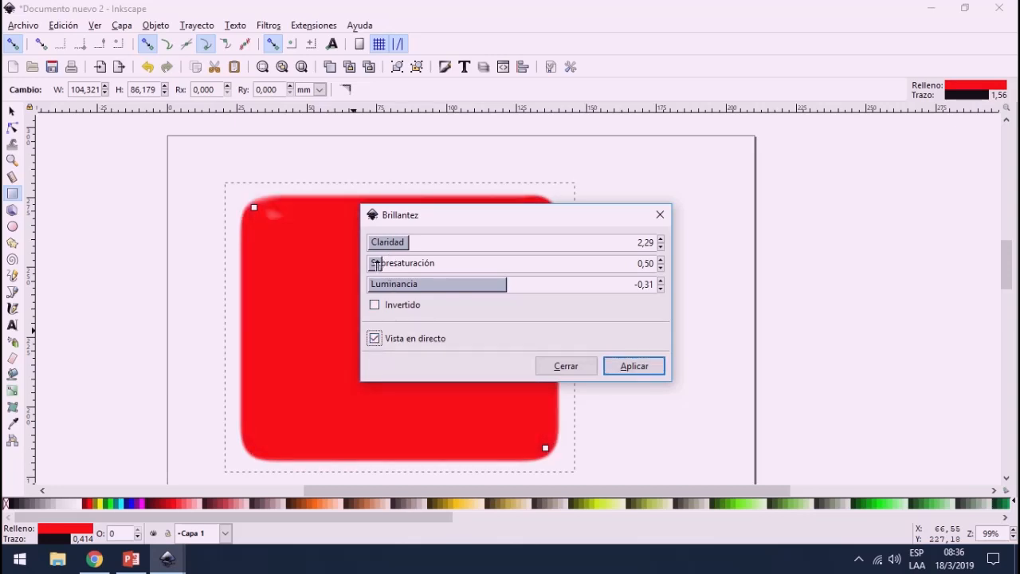
# Step: Preview Brillantez with Sobresaturación 0,18 and Luminancia -1,67, and close the filter settings without applying it
pyautogui.click(371, 264)
pyautogui.moveTo(507, 286)
pyautogui.mouseDown()
pyautogui.moveTo(557, 289)
pyautogui.moveTo(488, 285)
pyautogui.mouseUp()
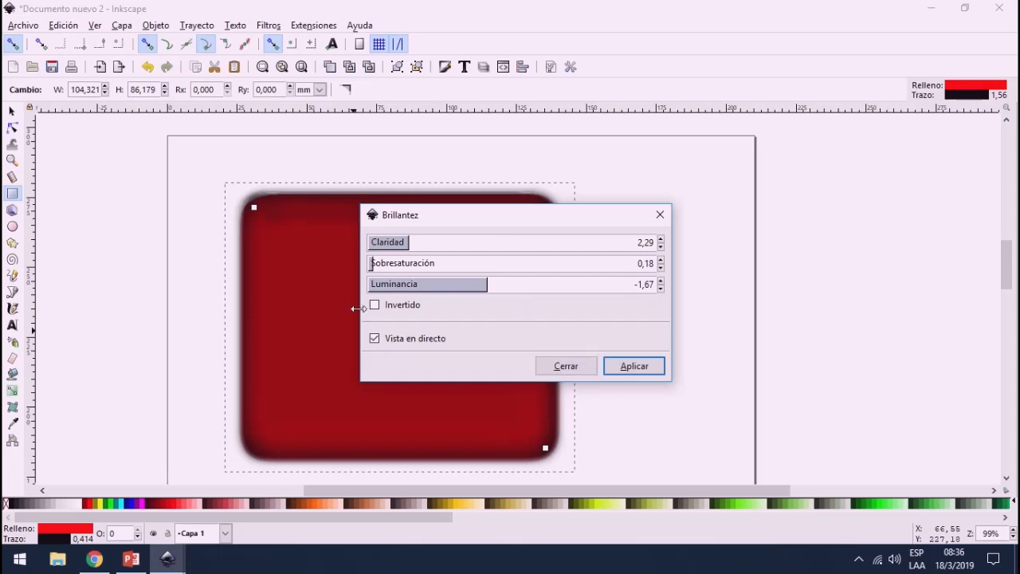
pyautogui.click(375, 337)
pyautogui.click(374, 339)
pyautogui.click(374, 339)
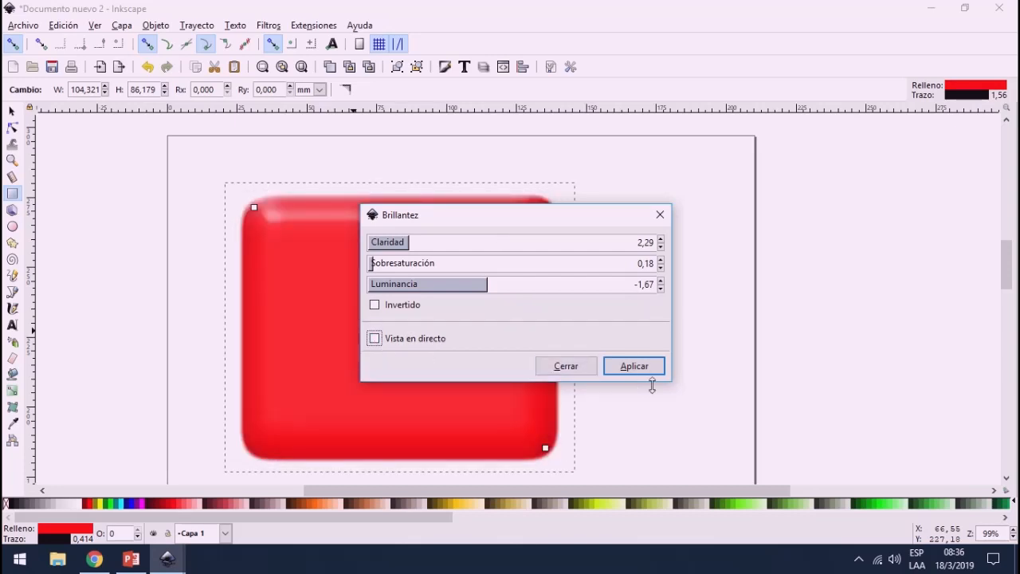
pyautogui.click(564, 366)
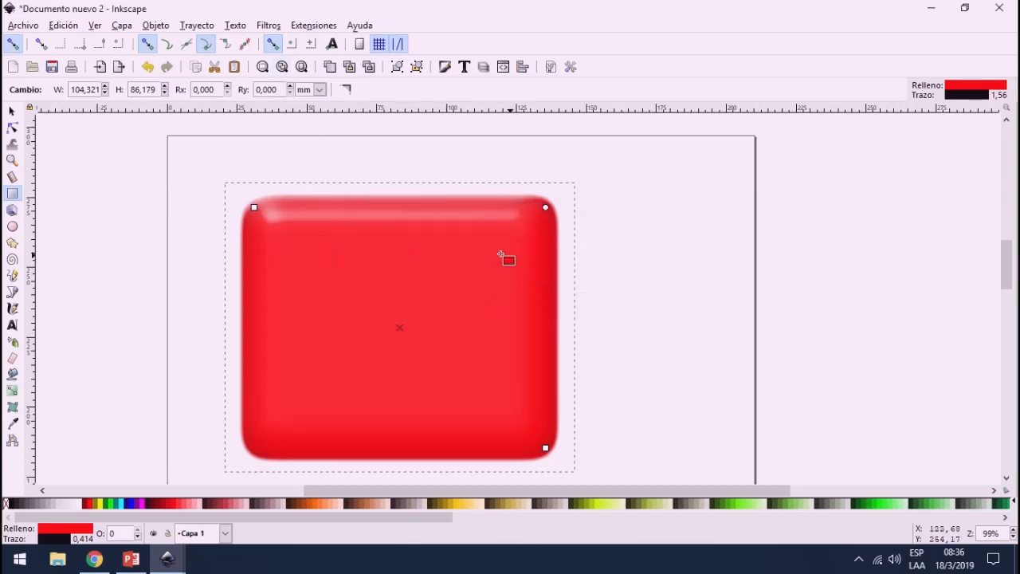
# Step: Deselect the red rectangle and switch to the open document Clase 9 practica 2.svg
pyautogui.press('Escape')
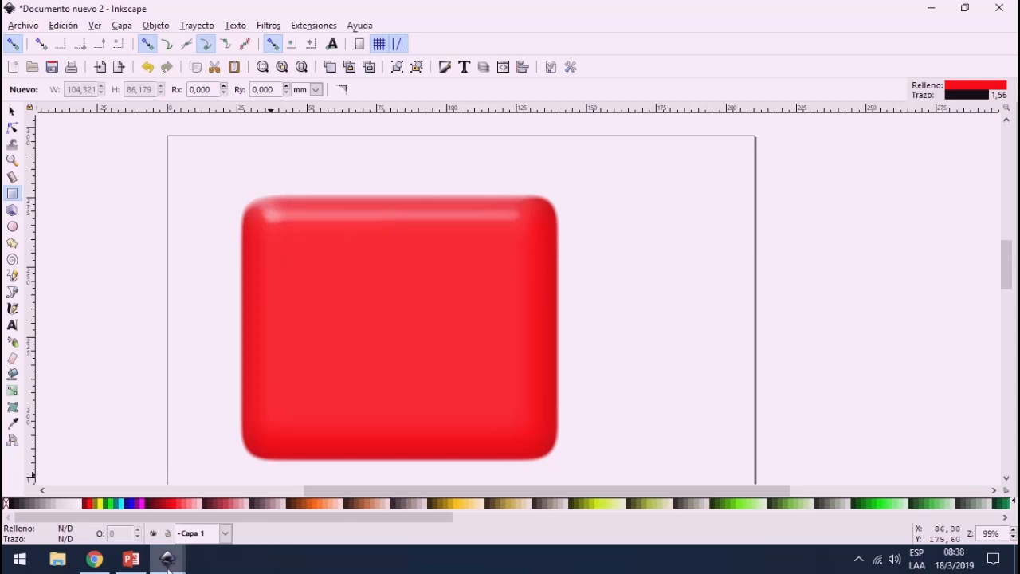
pyautogui.moveTo(165, 538)
pyautogui.click(121, 494)
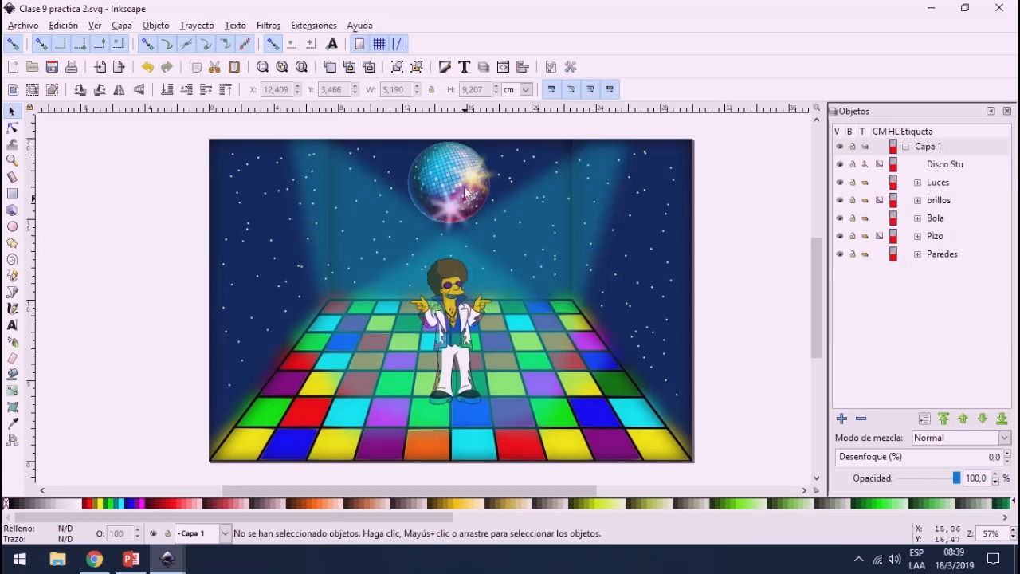
# Step: Examine the disco ball, its glints, the wall stars, the character and the dance floor in the disco scene
pyautogui.scroll(5, 466, 192)
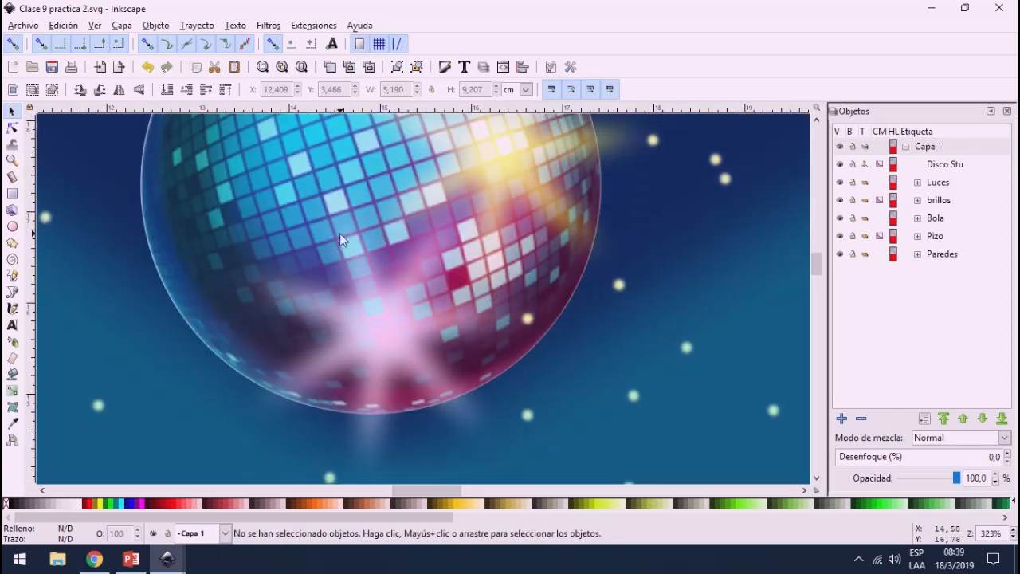
pyautogui.scroll(-1, 339, 235)
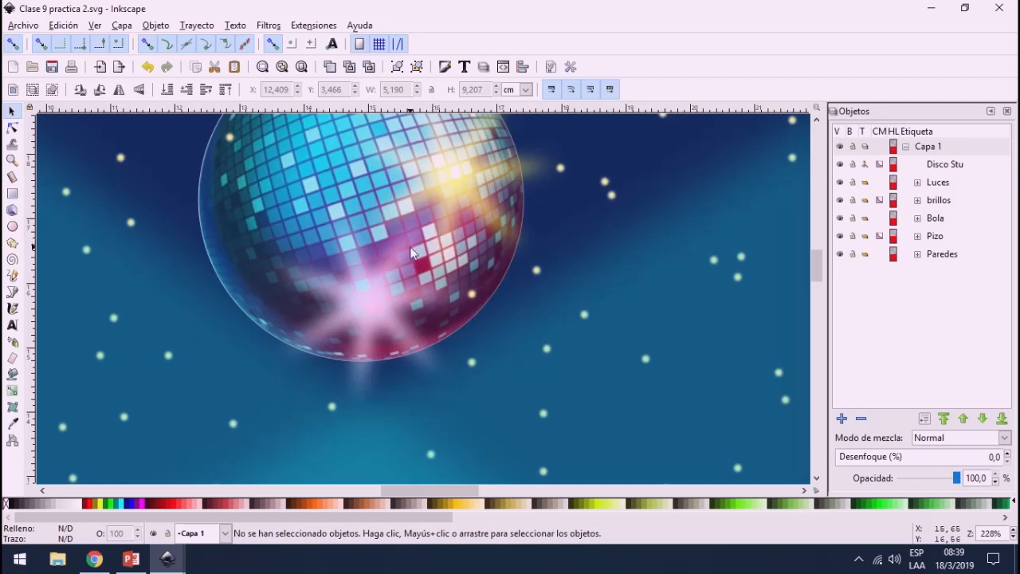
pyautogui.scroll(1, 599, 338)
pyautogui.scroll(1, 573, 304)
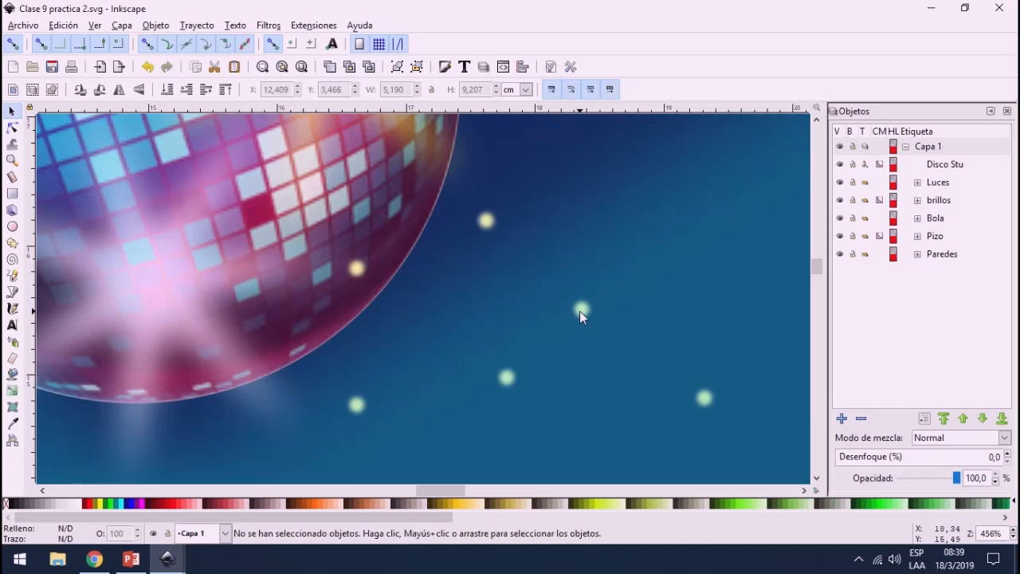
pyautogui.scroll(-6, 580, 310)
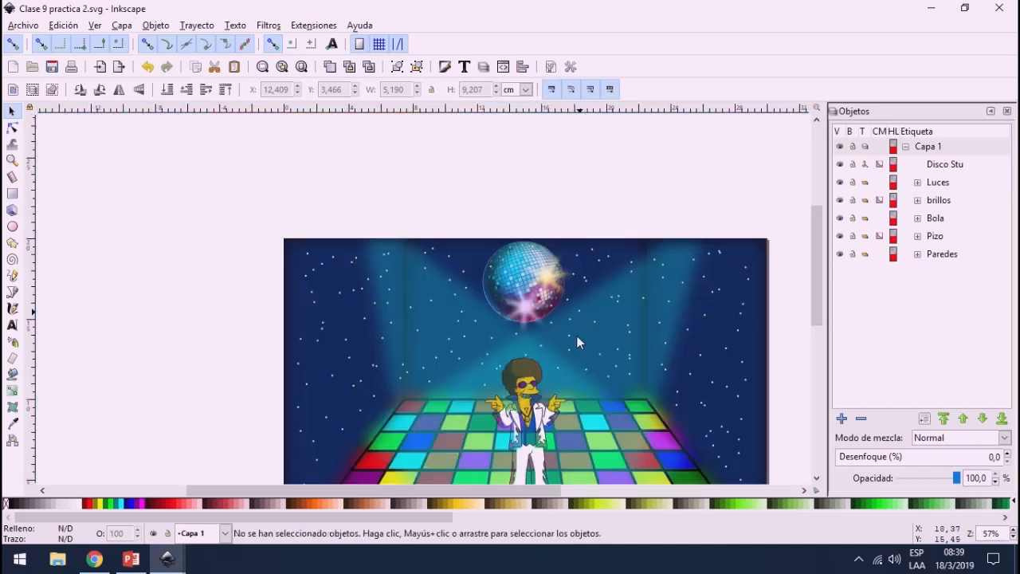
pyautogui.scroll(-3, 566, 364)
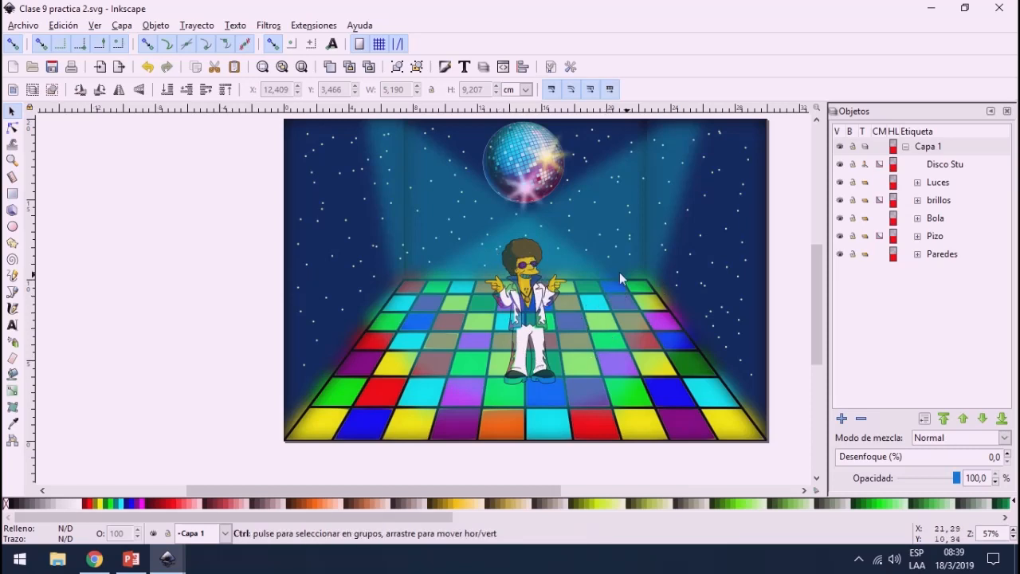
pyautogui.scroll(2, 597, 263)
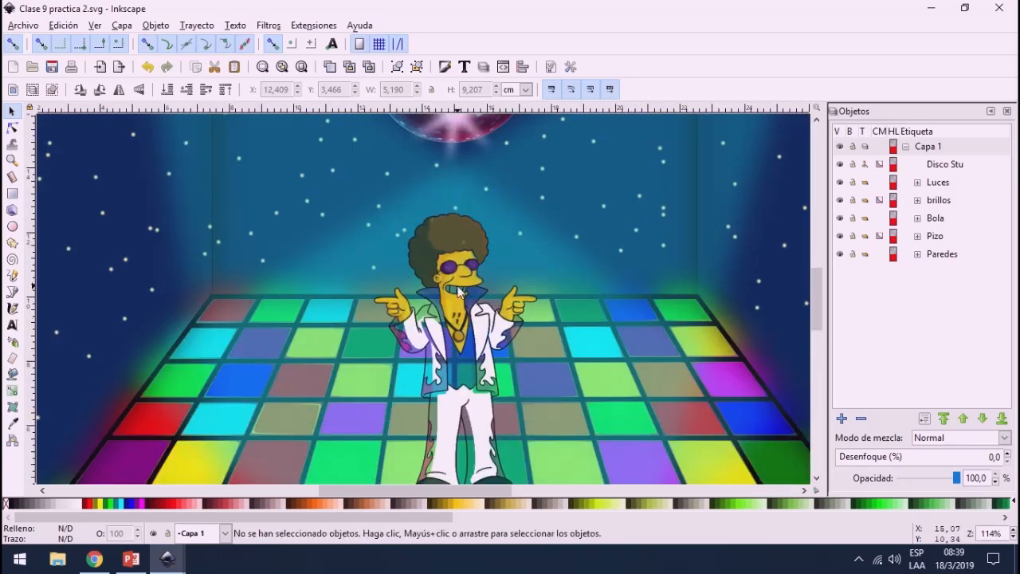
pyautogui.scroll(-2, 470, 361)
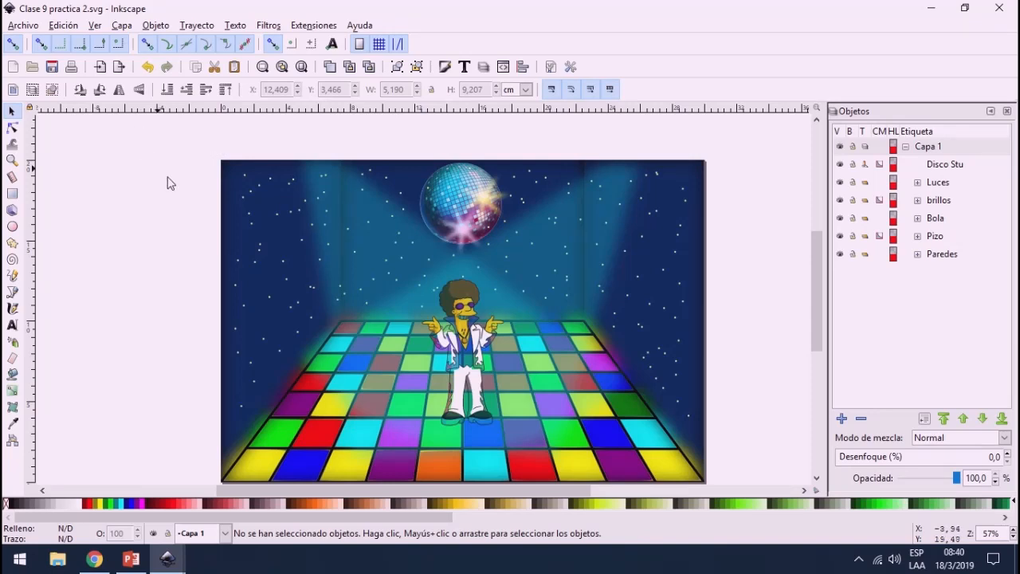
pyautogui.scroll(-1, 175, 188)
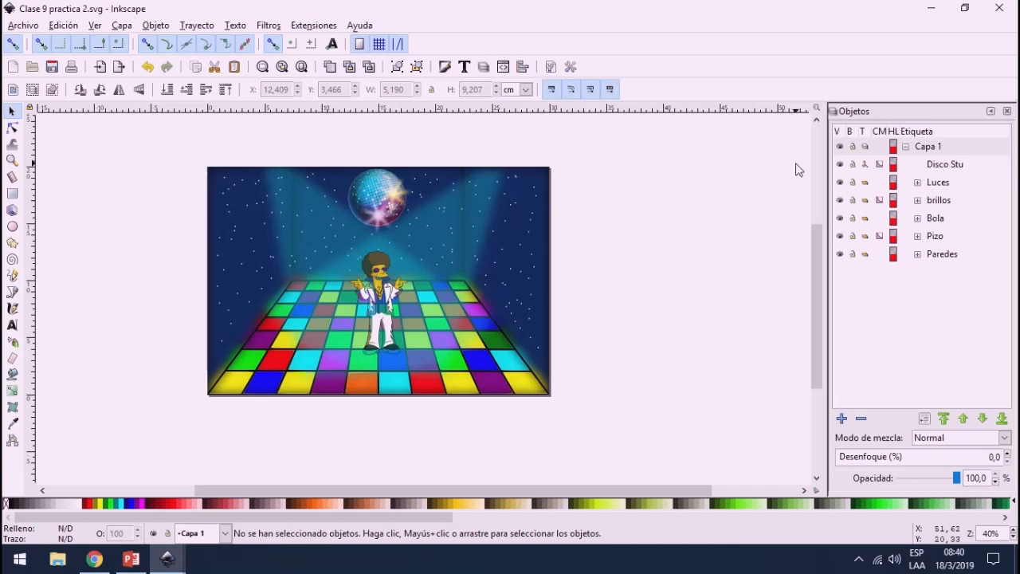
# Step: Select the clipped objects Disco Stu, brillos and Pizo one after another to inspect them, and clear the selection
pyautogui.click(879, 165)
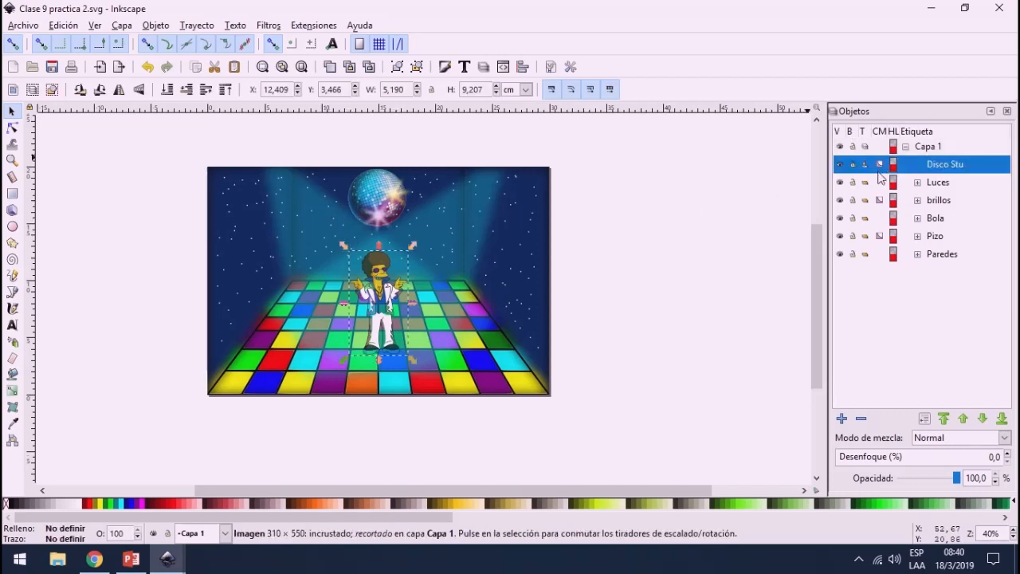
pyautogui.click(880, 209)
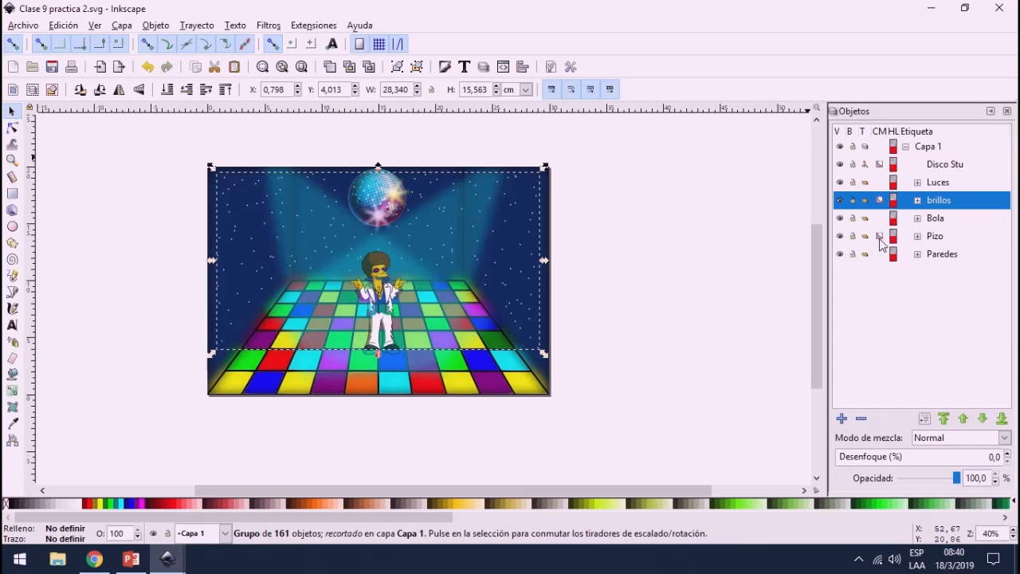
pyautogui.click(880, 240)
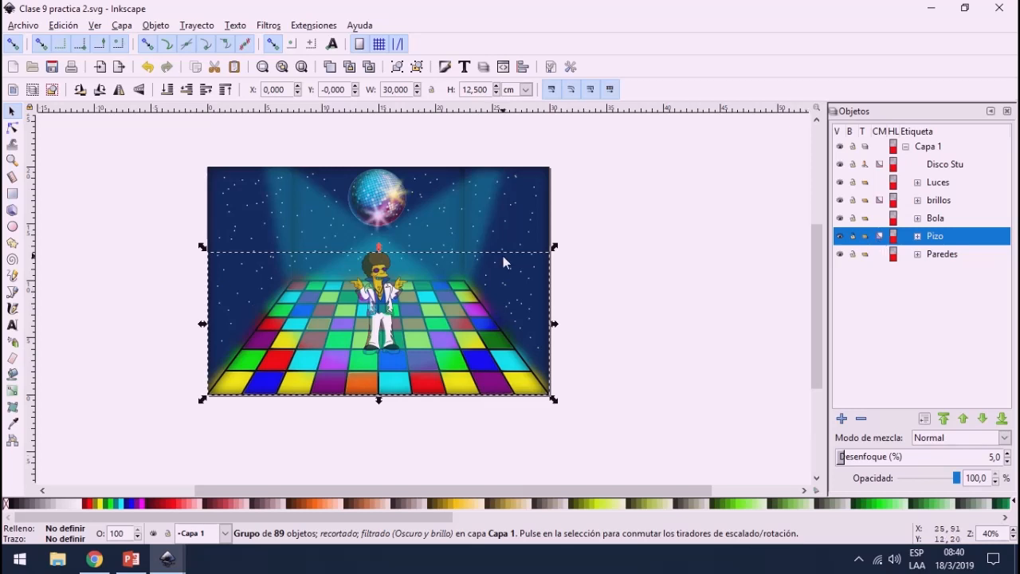
pyautogui.click(636, 261)
# Step: Select the whole disco scene, ungroup it into its individual objects, and deselect everything
pyautogui.moveTo(141, 119); pyautogui.dragTo(642, 438)
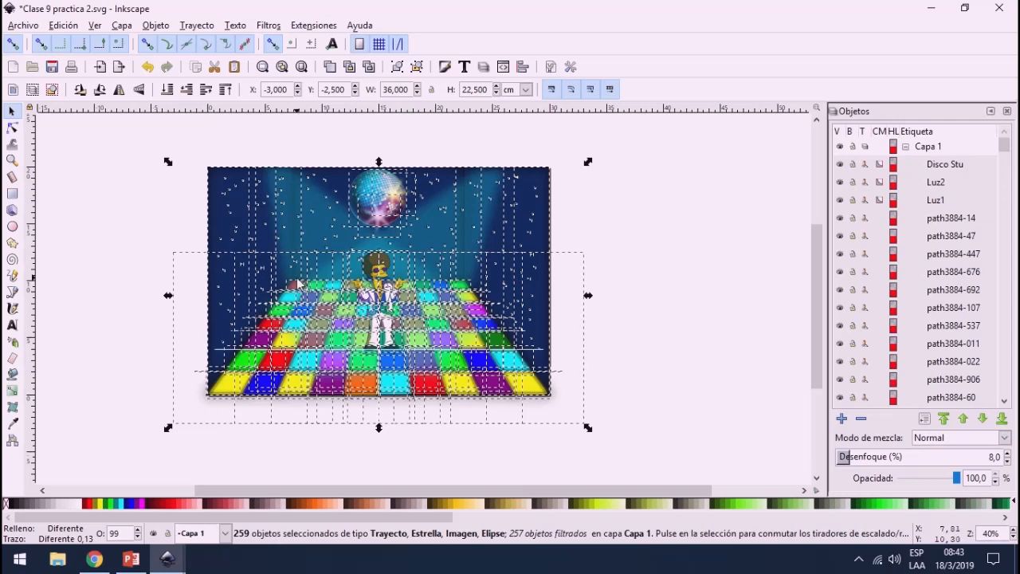
pyautogui.moveTo(1013, 162)
pyautogui.mouseDown()
pyautogui.moveTo(1015, 383)
pyautogui.moveTo(1015, 163)
pyautogui.mouseUp()
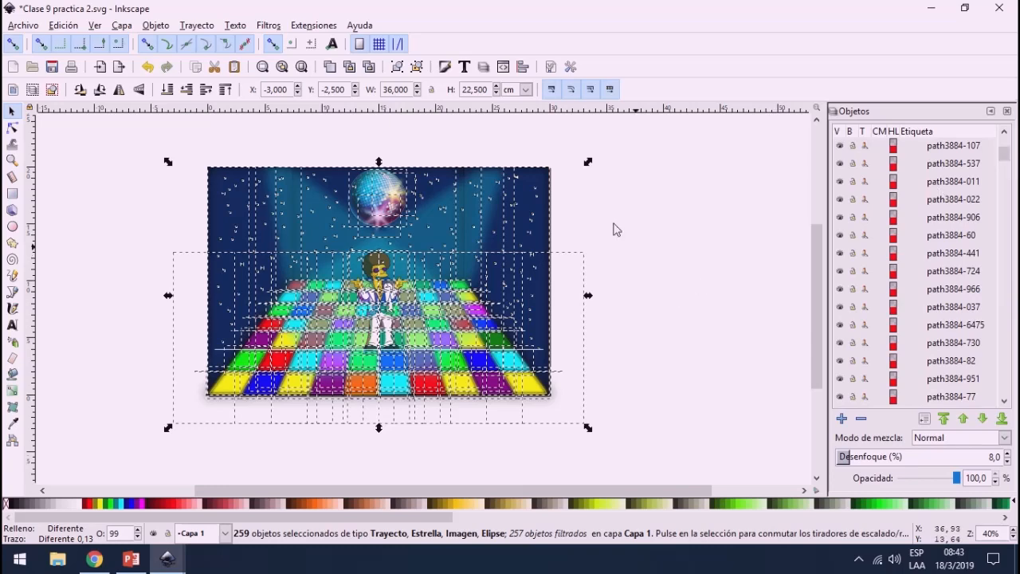
pyautogui.click(536, 192)
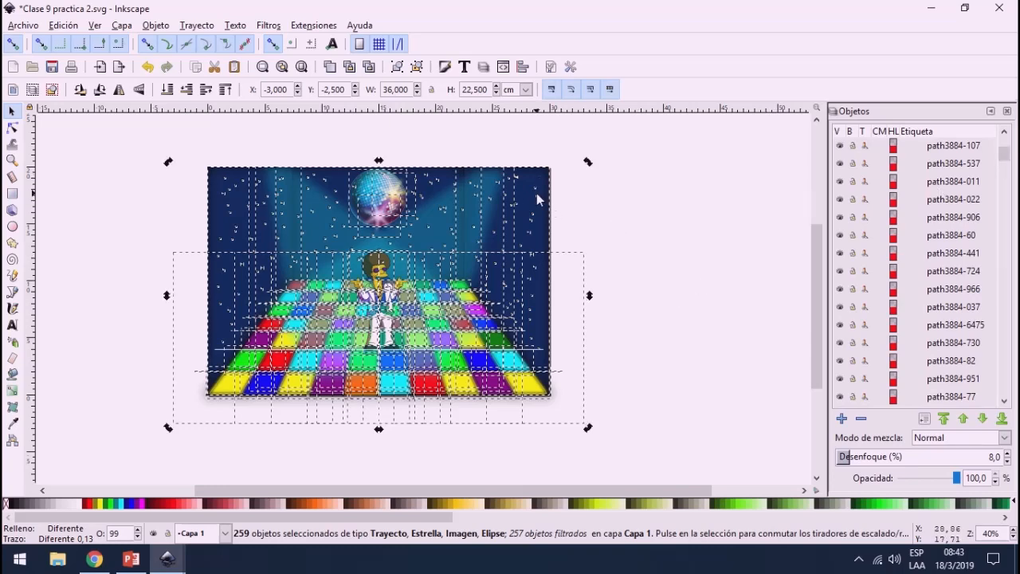
pyautogui.click(582, 218)
# Step: Select two individual stars on the dark right wall to check that they are separate objects
pyautogui.keyDown('ctrl'); pyautogui.scroll(2, 529, 210); pyautogui.keyUp('ctrl')
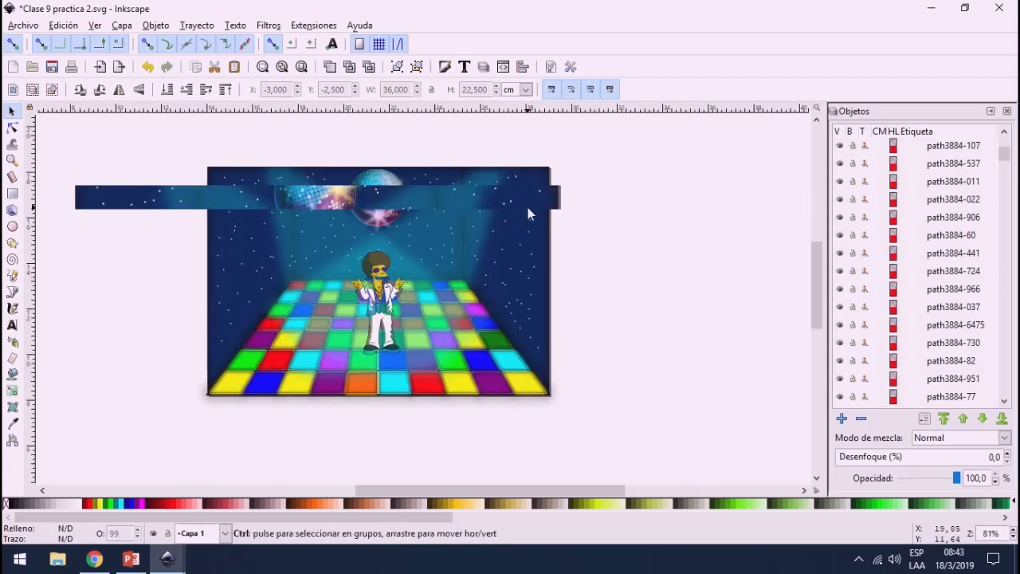
pyautogui.keyDown('ctrl'); pyautogui.scroll(-1, 270, 422); pyautogui.keyUp('ctrl')
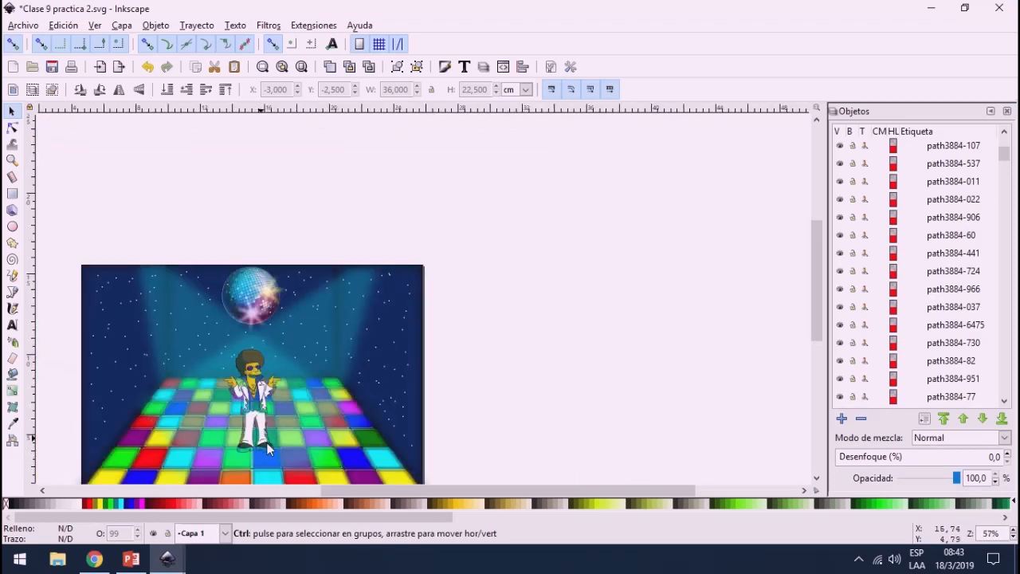
pyautogui.keyDown('ctrl'); pyautogui.scroll(1, 266, 442); pyautogui.keyUp('ctrl')
pyautogui.keyDown('ctrl'); pyautogui.scroll(1, 367, 461); pyautogui.keyUp('ctrl')
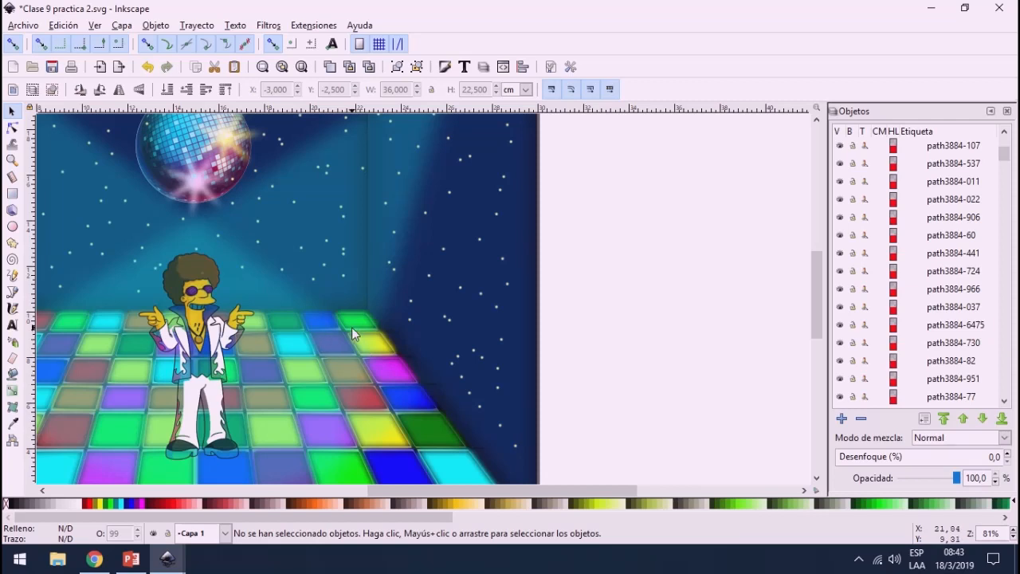
pyautogui.scroll(2, 347, 328)
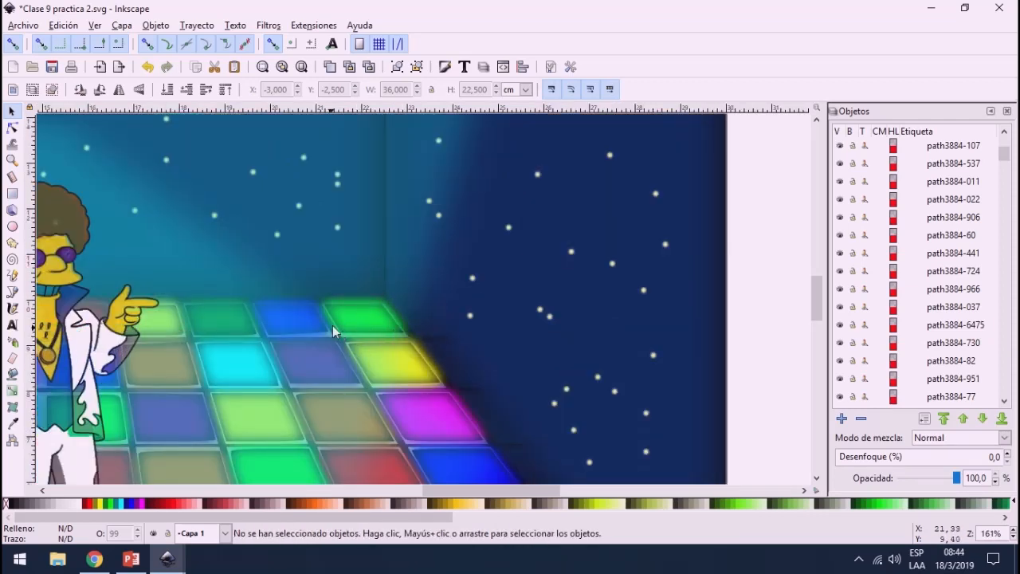
pyautogui.click(470, 317)
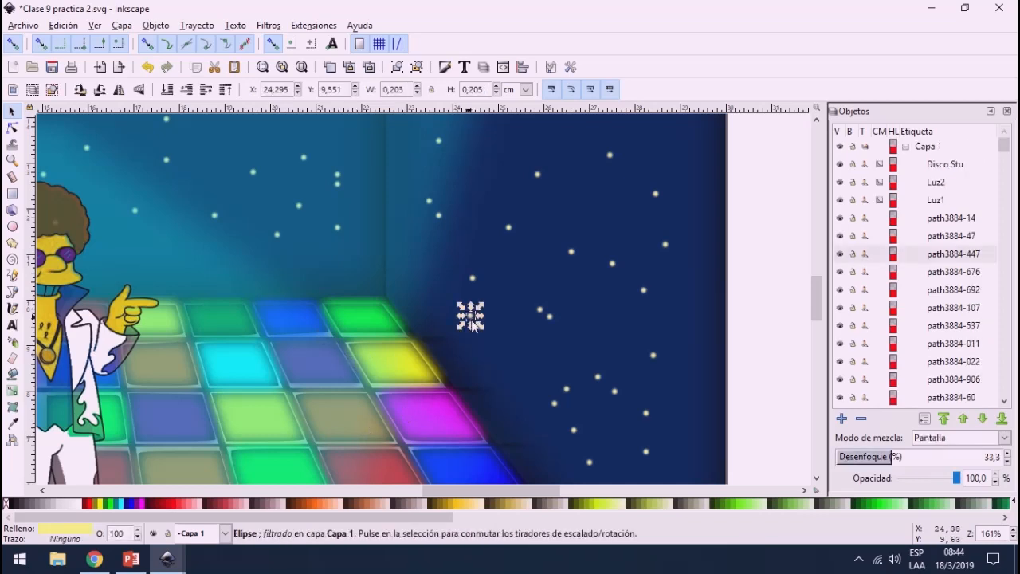
pyautogui.click(539, 311)
# Step: Move two yellow tiles, a cyan tile and a purple tile from the front rows of the dance floor off the page's right edge
pyautogui.keyDown('ctrl'); pyautogui.scroll(-4, 294, 388); pyautogui.keyUp('ctrl')
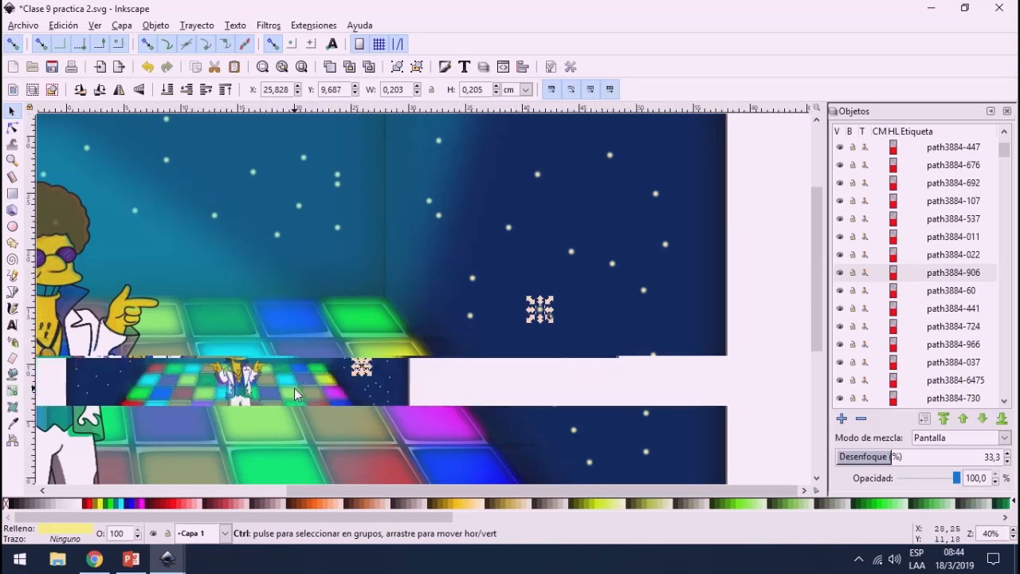
pyautogui.keyDown('ctrl'); pyautogui.scroll(-2, 299, 379); pyautogui.keyUp('ctrl')
pyautogui.keyDown('ctrl'); pyautogui.scroll(2, 253, 438); pyautogui.keyUp('ctrl')
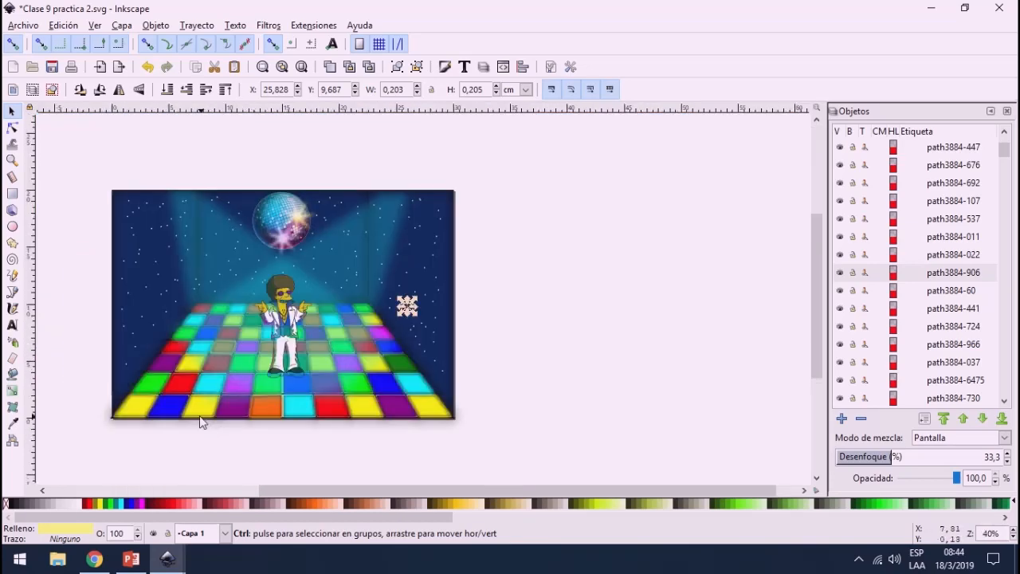
pyautogui.keyDown('ctrl'); pyautogui.scroll(1, 201, 423); pyautogui.keyUp('ctrl')
pyautogui.moveTo(225, 420); pyautogui.dragTo(640, 425)
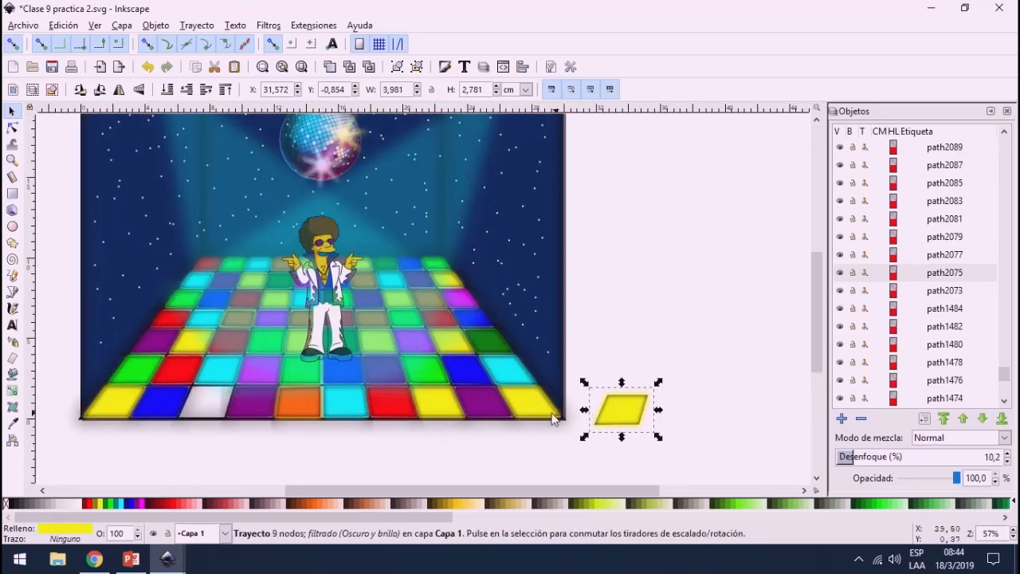
pyautogui.moveTo(531, 402); pyautogui.dragTo(658, 339)
pyautogui.moveTo(507, 377); pyautogui.dragTo(690, 391)
pyautogui.moveTo(481, 410); pyautogui.dragTo(665, 440)
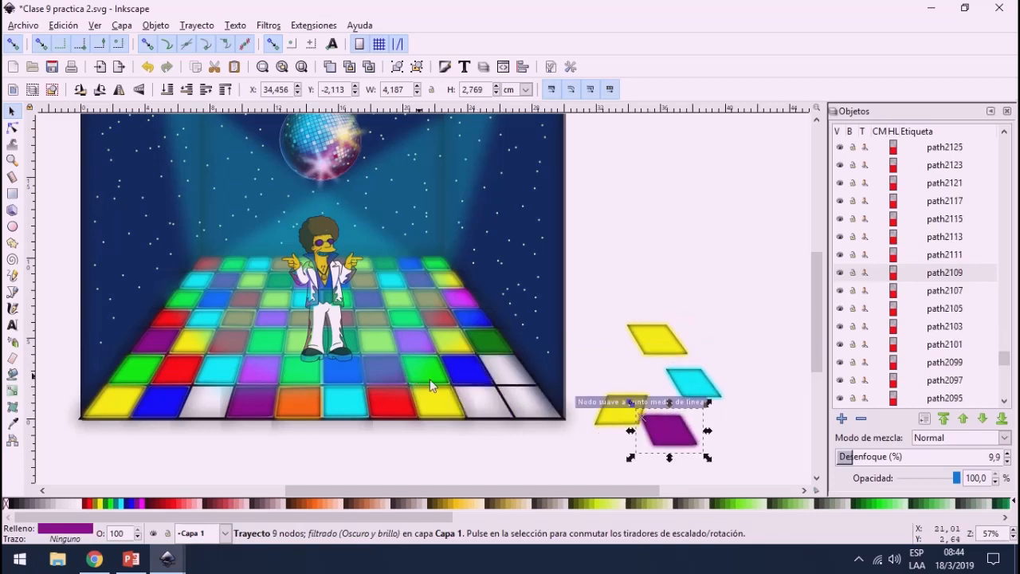
# Step: Move the blue and dark green tiles from the dance floor and the Luz1 light beam off the page's right edge
pyautogui.moveTo(470, 373); pyautogui.dragTo(731, 349)
pyautogui.moveTo(471, 346); pyautogui.dragTo(586, 414)
pyautogui.moveTo(452, 338); pyautogui.dragTo(760, 325)
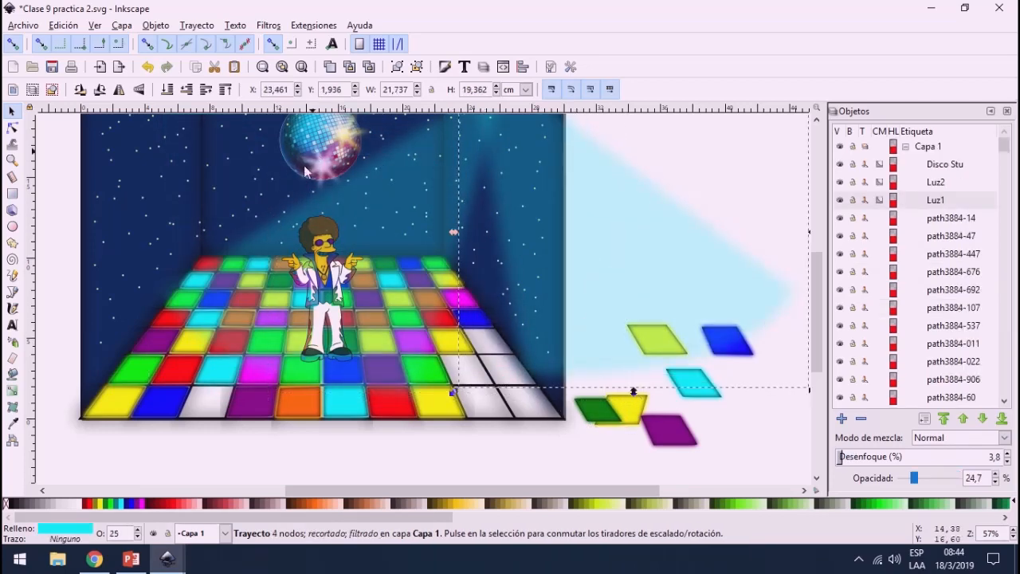
# Step: Spread the ceiling objects apart: the disco ball onto the dance floor, its two sparkles onto the back wall, and the second light beam below the page
pyautogui.moveTo(306, 164); pyautogui.dragTo(145, 456)
pyautogui.moveTo(323, 137); pyautogui.dragTo(250, 246)
pyautogui.moveTo(234, 434); pyautogui.dragTo(372, 292)
pyautogui.moveTo(195, 439); pyautogui.dragTo(396, 185)
pyautogui.moveTo(281, 266); pyautogui.dragTo(442, 434)
pyautogui.moveTo(283, 240); pyautogui.dragTo(189, 339)
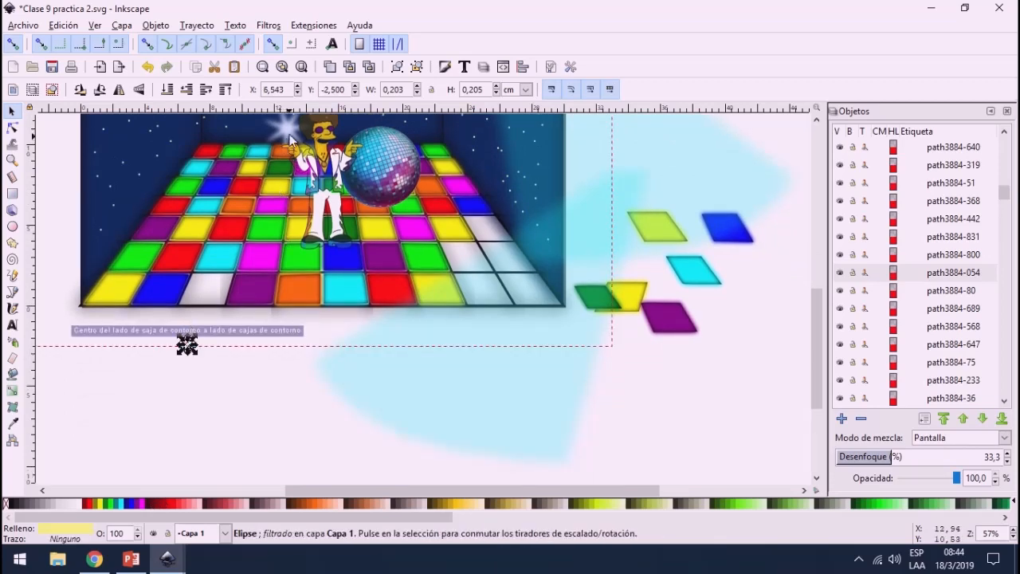
pyautogui.moveTo(287, 133); pyautogui.dragTo(147, 351)
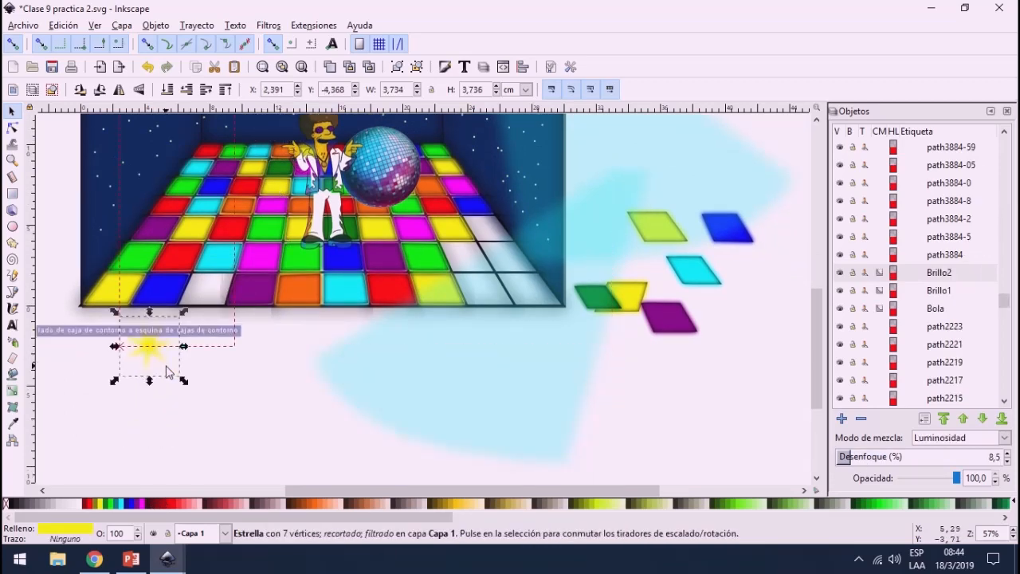
pyautogui.scroll(4, 167, 372)
pyautogui.moveTo(147, 473); pyautogui.dragTo(292, 202)
# Step: Move Disco Stu off the page's left edge and pull the left wall up and outward, away from its stars
pyautogui.click(315, 295)
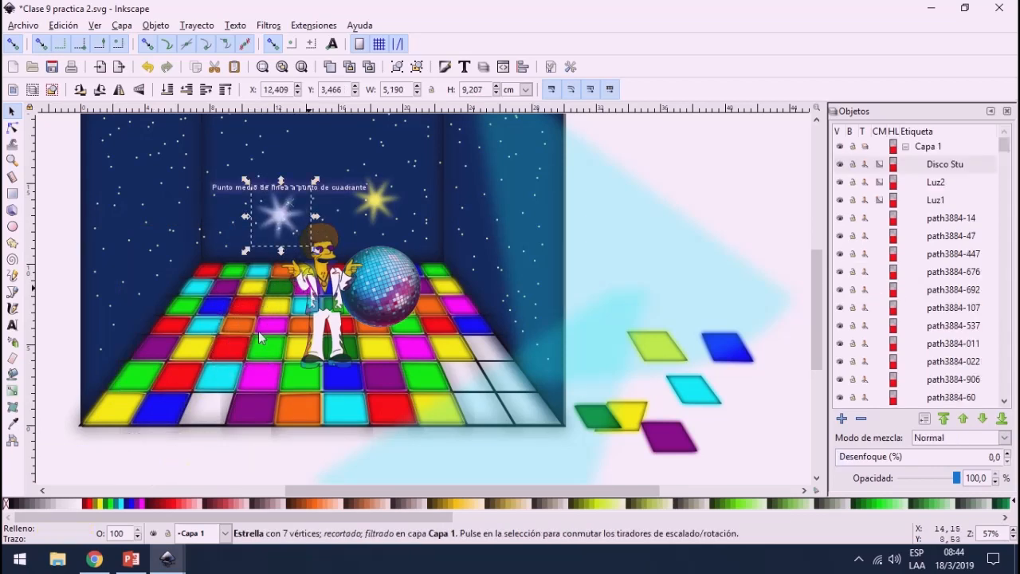
pyautogui.moveTo(314, 295); pyautogui.dragTo(27, 346)
pyautogui.click(183, 263)
pyautogui.moveTo(91, 228); pyautogui.dragTo(64, 204)
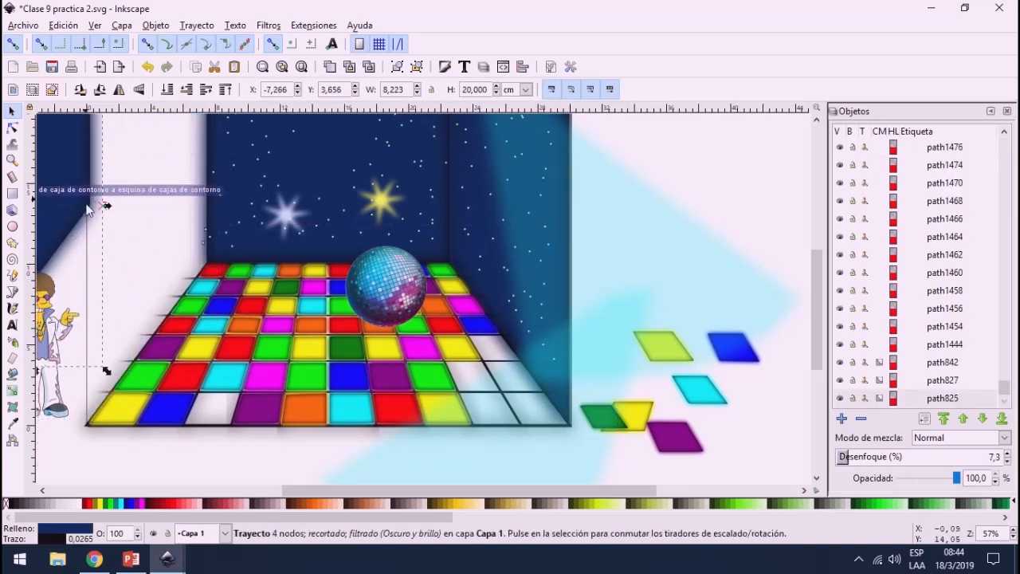
pyautogui.scroll(-2, 95, 231)
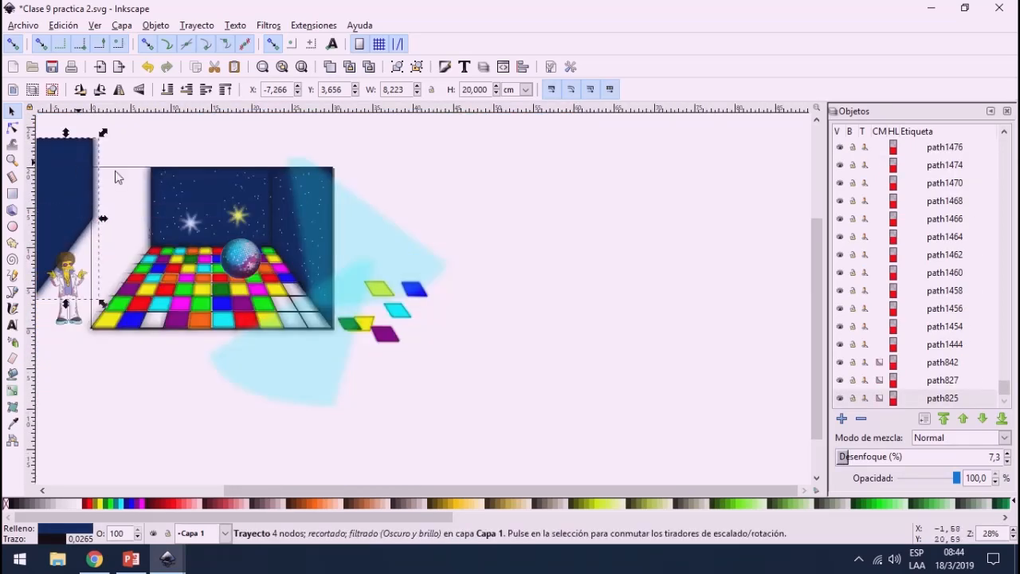
pyautogui.moveTo(77, 161); pyautogui.dragTo(132, 183)
pyautogui.scroll(2, 96, 145)
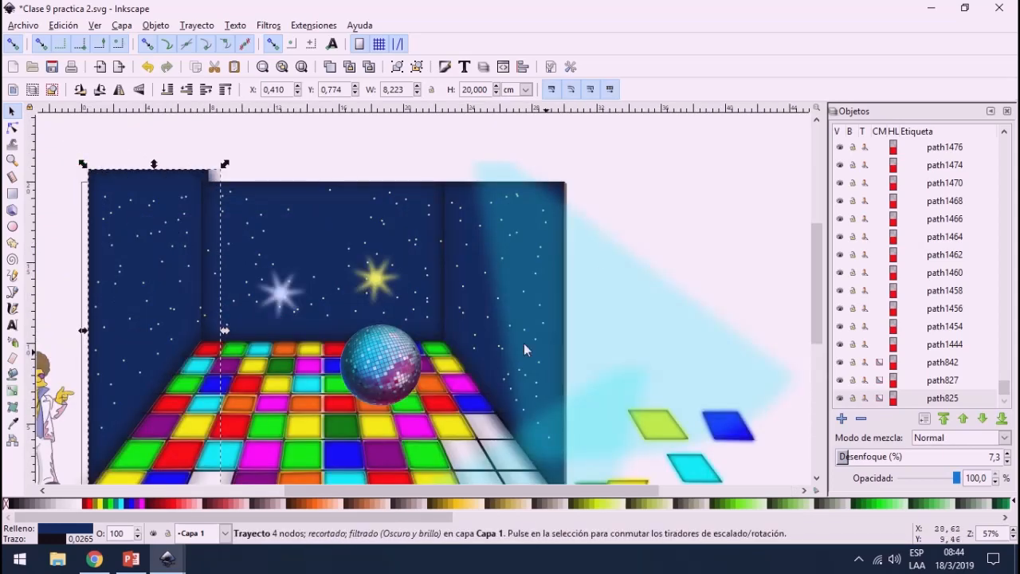
pyautogui.moveTo(146, 273); pyautogui.dragTo(117, 165)
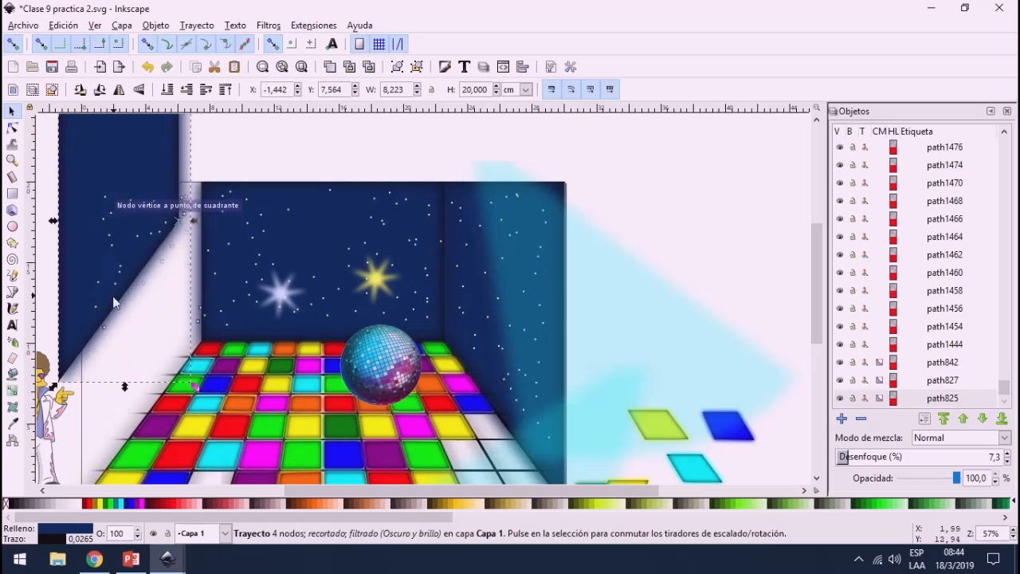
pyautogui.scroll(1, 140, 277)
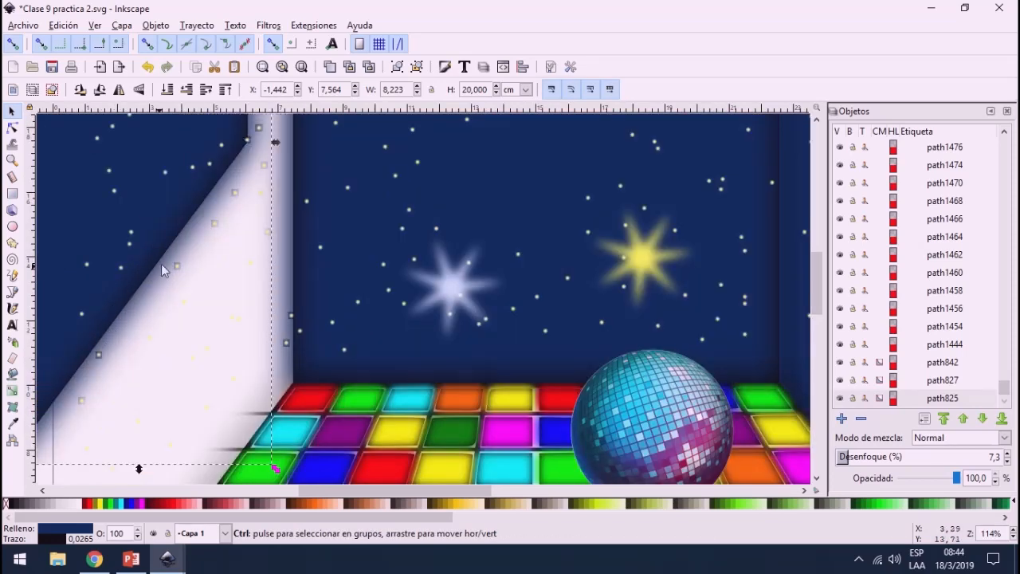
pyautogui.scroll(-3, 161, 263)
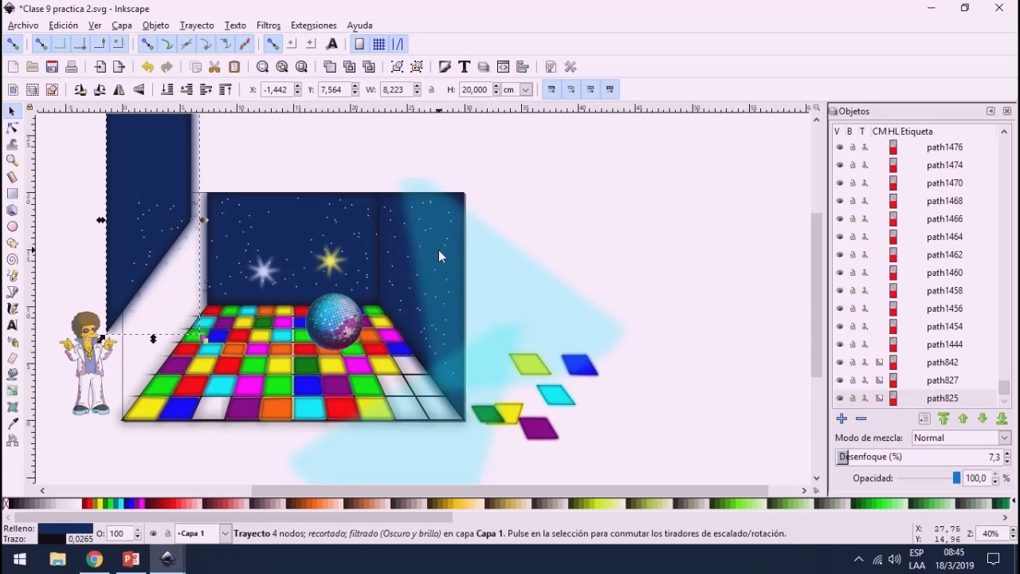
# Step: Move the Luz1 light beam farther right so that it lies completely clear of the page
pyautogui.click(621, 300)
pyautogui.moveTo(620, 295); pyautogui.dragTo(619, 282)
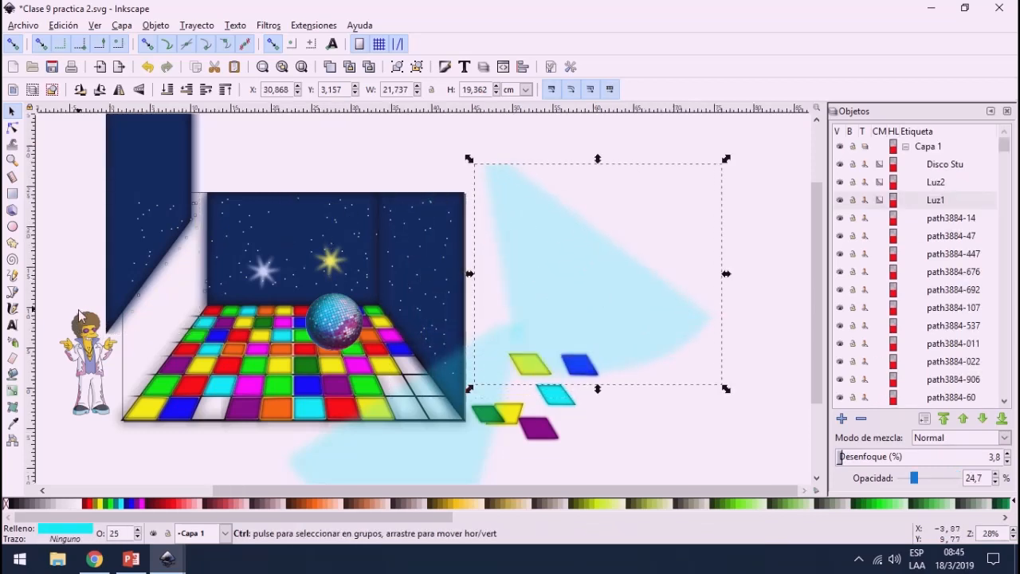
pyautogui.keyDown('ctrl'); pyautogui.scroll(-2, 83, 312); pyautogui.keyUp('ctrl')
pyautogui.keyDown('ctrl'); pyautogui.scroll(1, 53, 316); pyautogui.keyUp('ctrl')
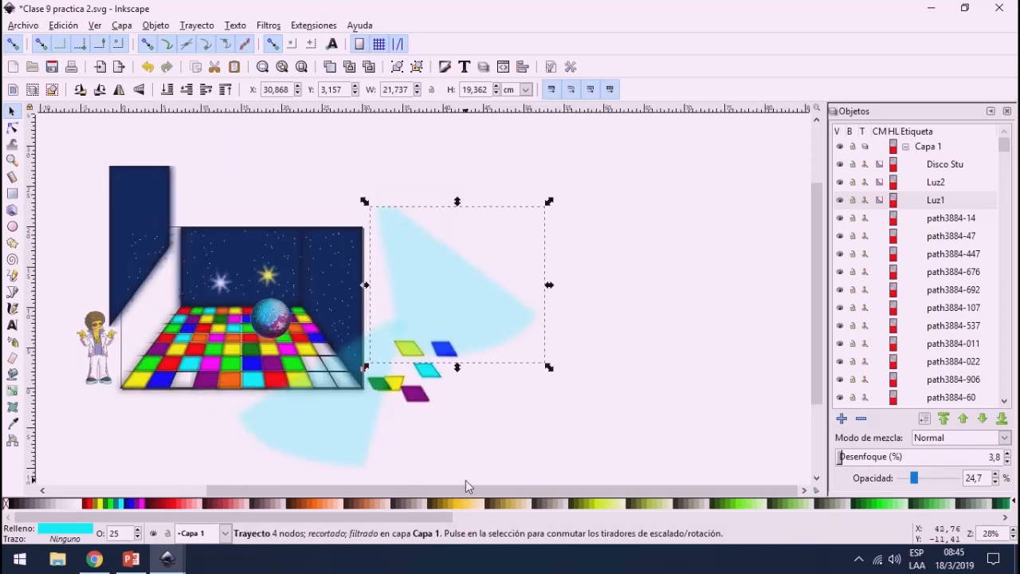
pyautogui.moveTo(483, 492); pyautogui.dragTo(440, 497)
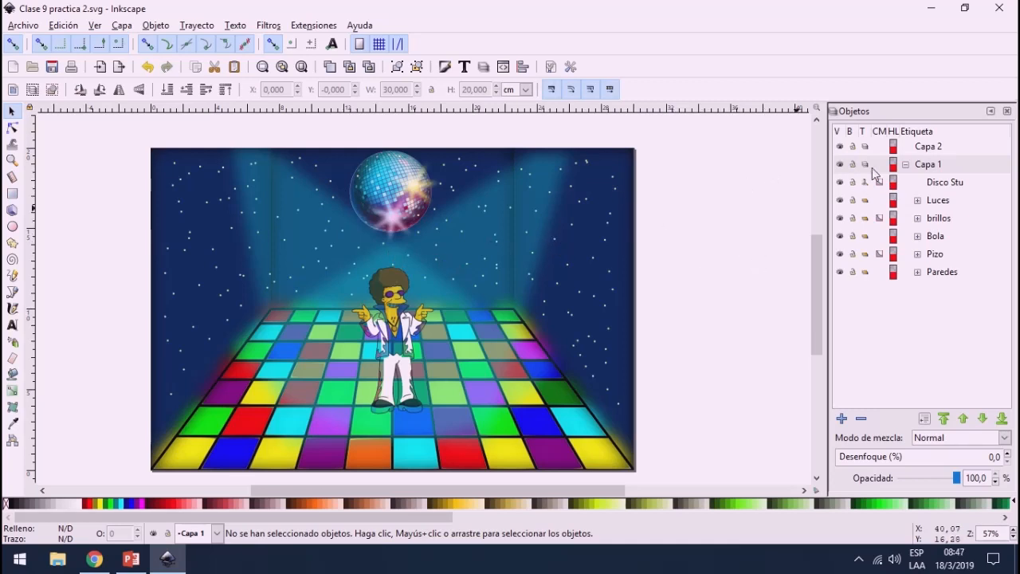
# Step: With Capa 2 as the active layer, lock and hide Capa 1 and save the document
pyautogui.click(924, 150)
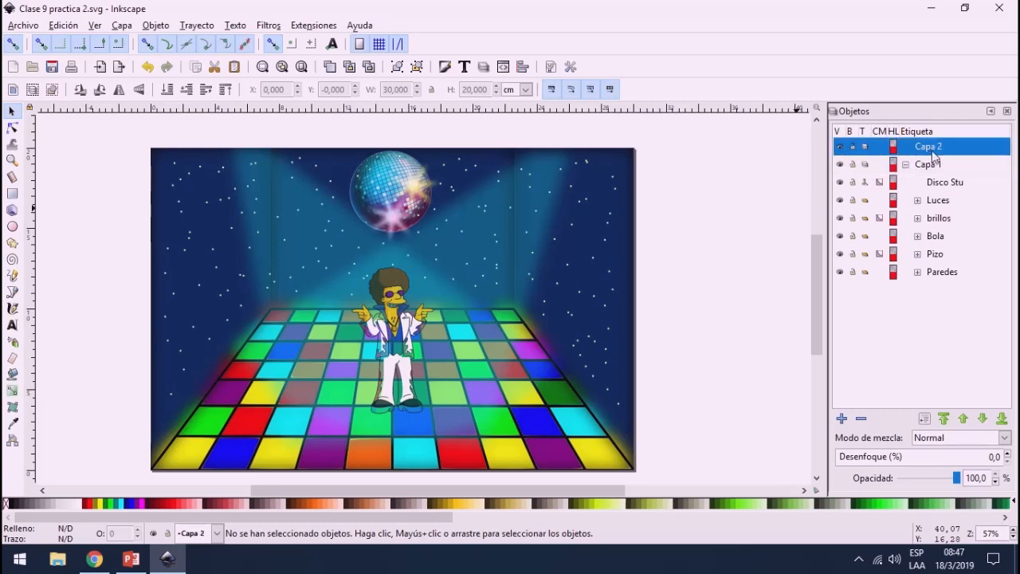
pyautogui.click(853, 164)
pyautogui.click(839, 164)
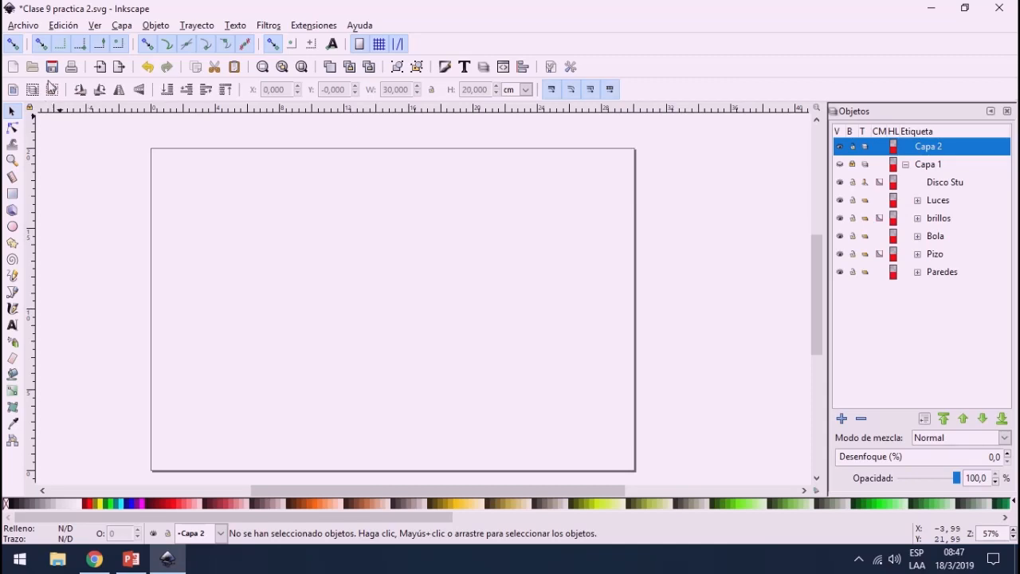
pyautogui.click(52, 66)
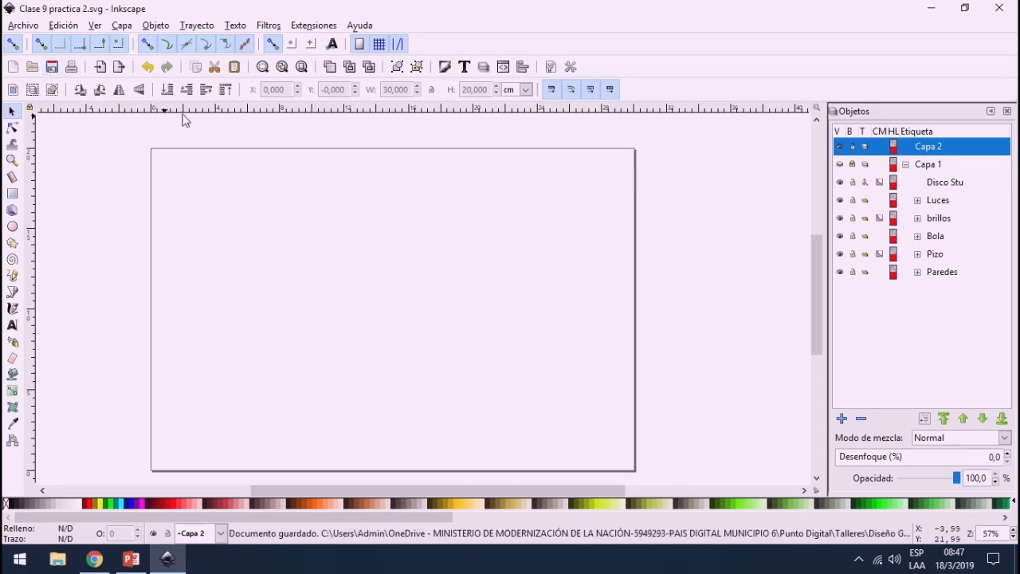
# Step: Show Capa 1 again, collapse its object list, and leave the layer locked and hidden
pyautogui.click(841, 164)
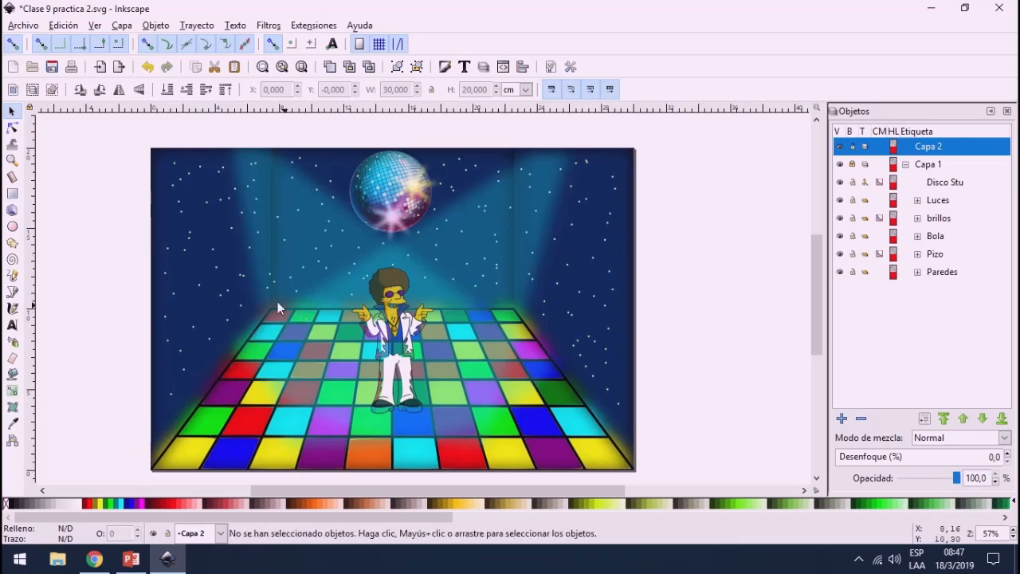
pyautogui.click(908, 165)
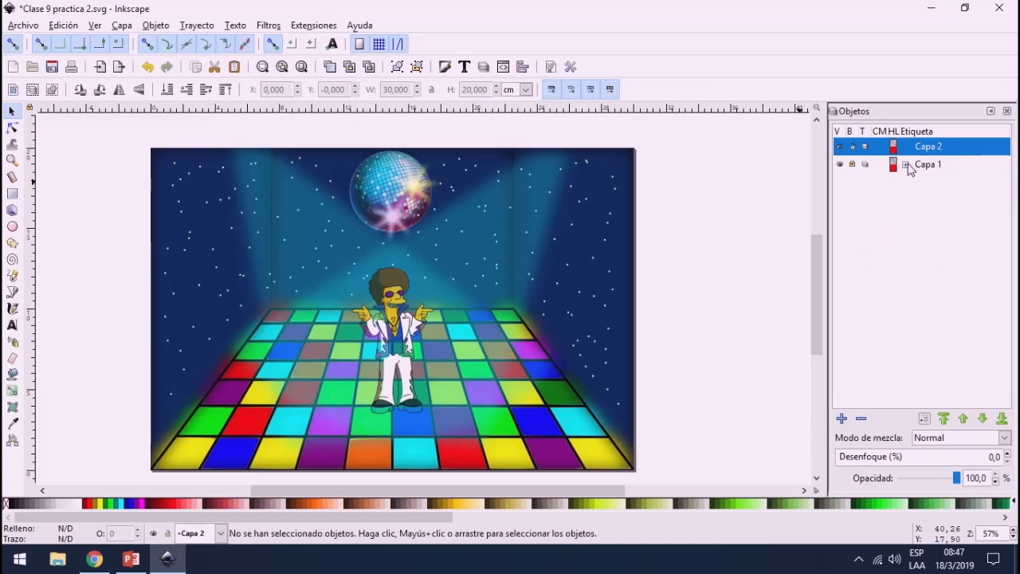
pyautogui.click(908, 164)
pyautogui.click(852, 166)
pyautogui.click(852, 165)
pyautogui.click(838, 165)
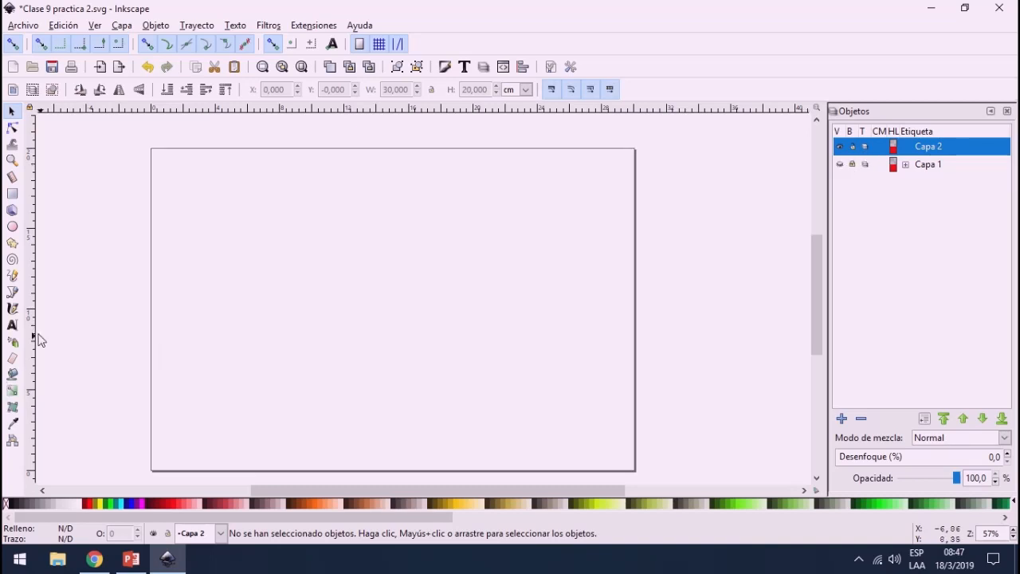
# Step: Add a horizontal guide slightly above the page's mid-height and a vertical guide about 8 cm from its left edge
pyautogui.moveTo(195, 112); pyautogui.dragTo(256, 304)
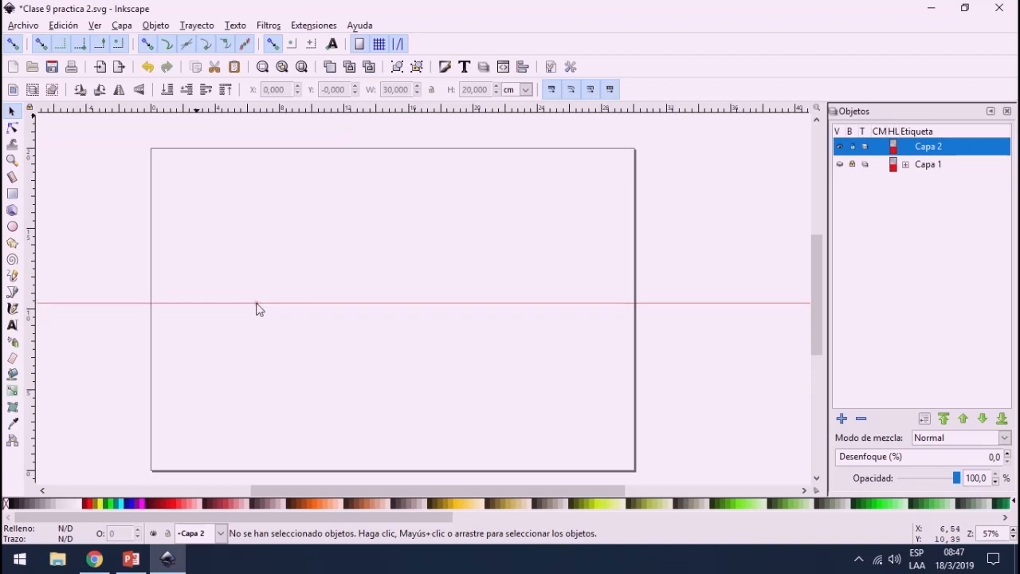
pyautogui.click(13, 293)
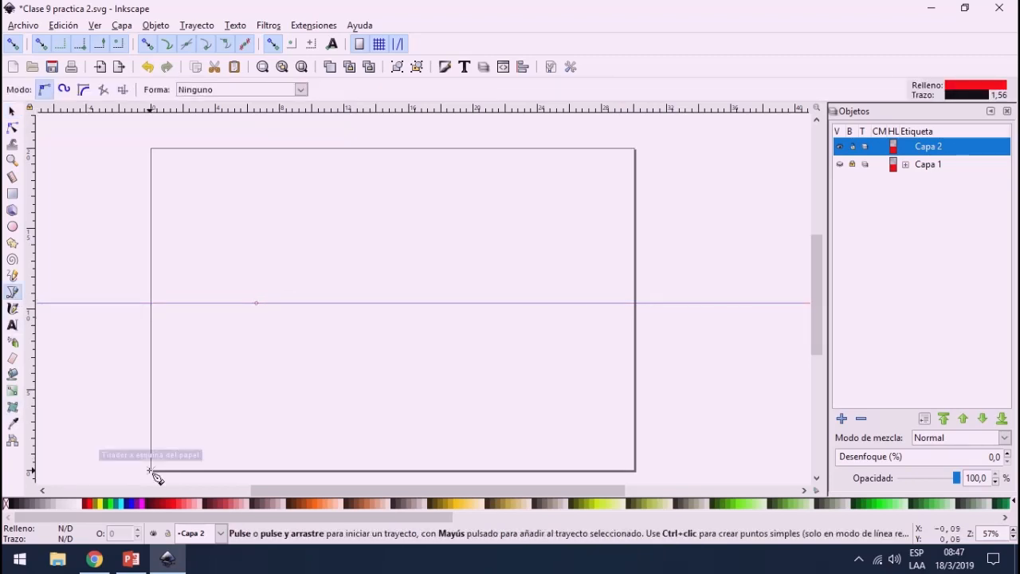
pyautogui.click(151, 470)
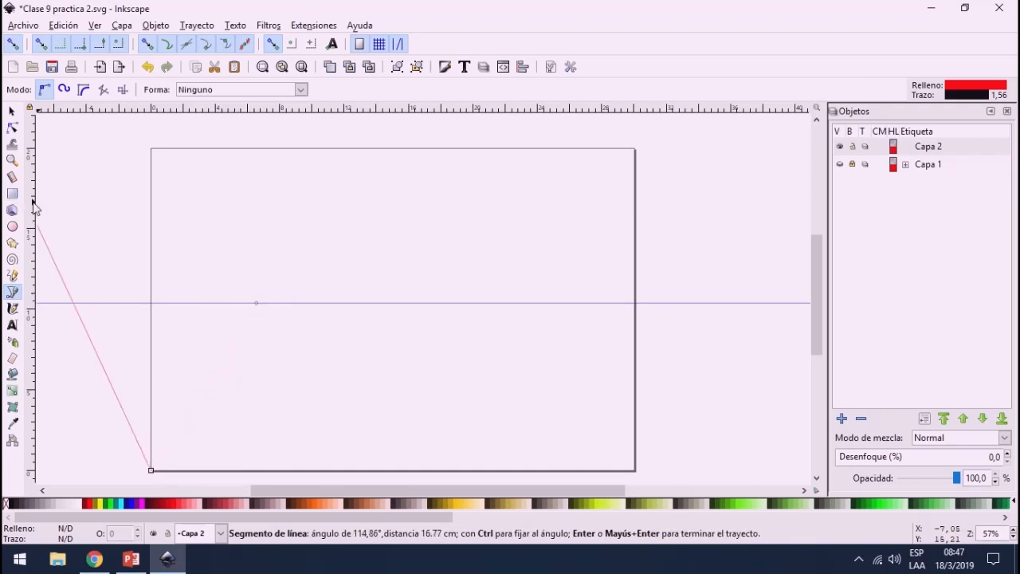
pyautogui.moveTo(34, 203); pyautogui.dragTo(280, 313)
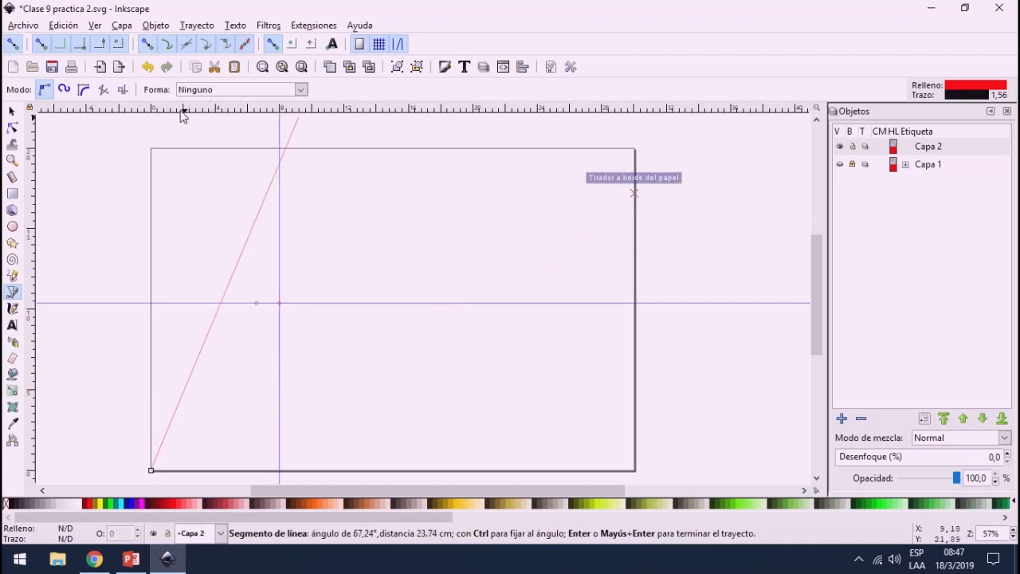
pyautogui.click(12, 110)
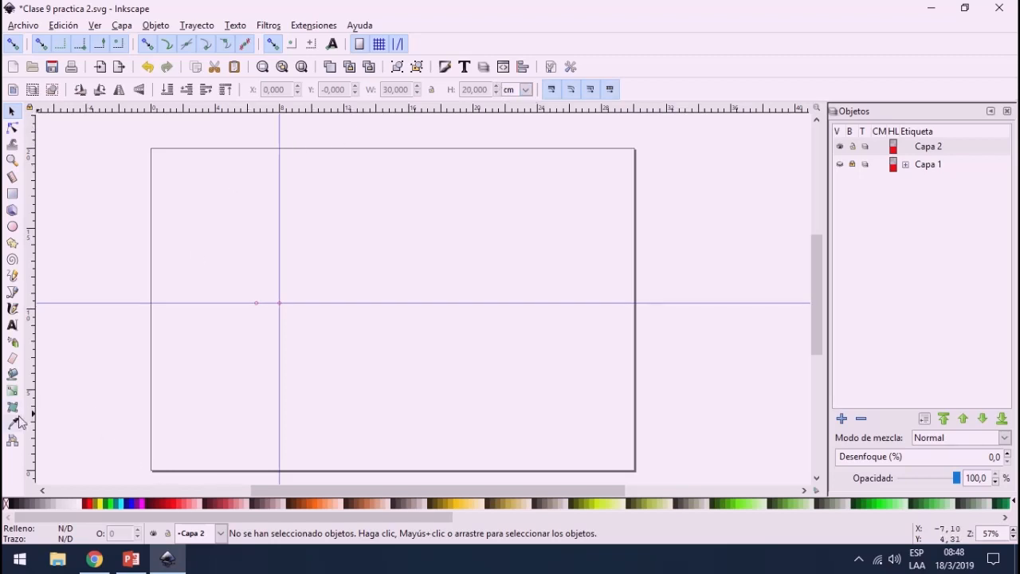
# Step: Draw a closed floor trapezoid with the Pen tool from the page's lower corners to the guide intersections, adding a second vertical guide at about 21 cm
pyautogui.click(12, 292)
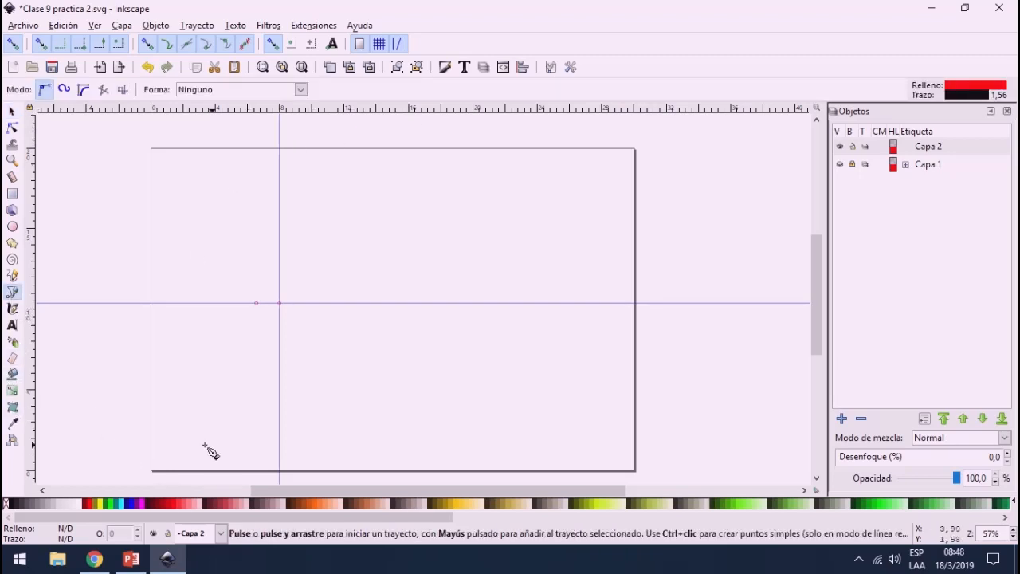
pyautogui.click(151, 470)
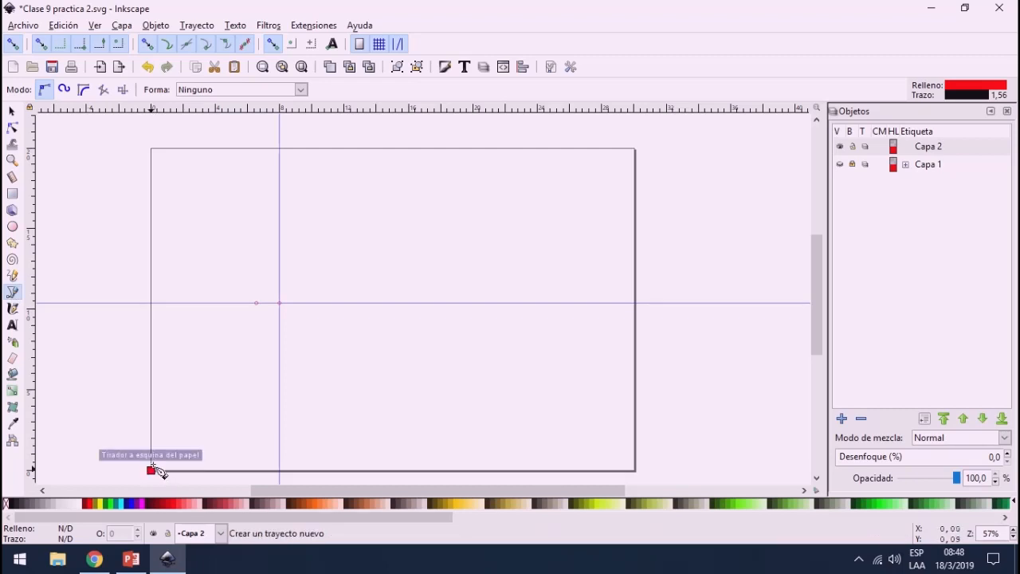
pyautogui.click(280, 304)
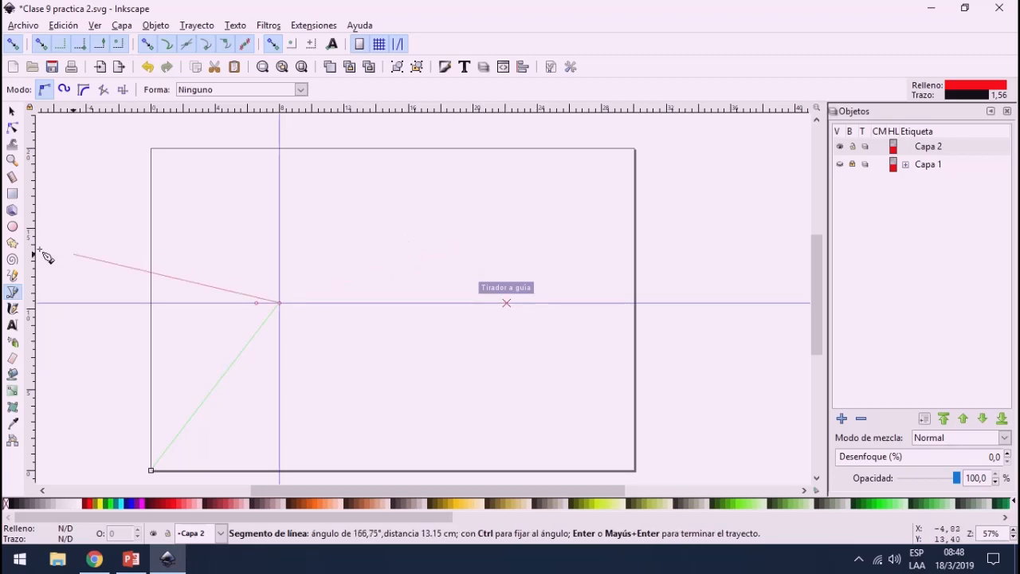
pyautogui.moveTo(33, 251); pyautogui.dragTo(513, 277)
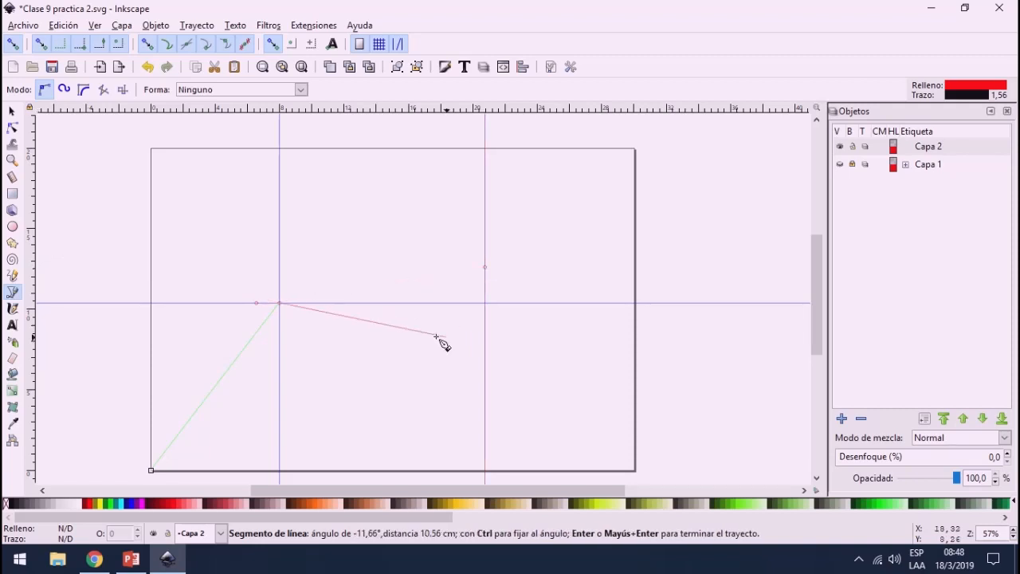
pyautogui.click(487, 306)
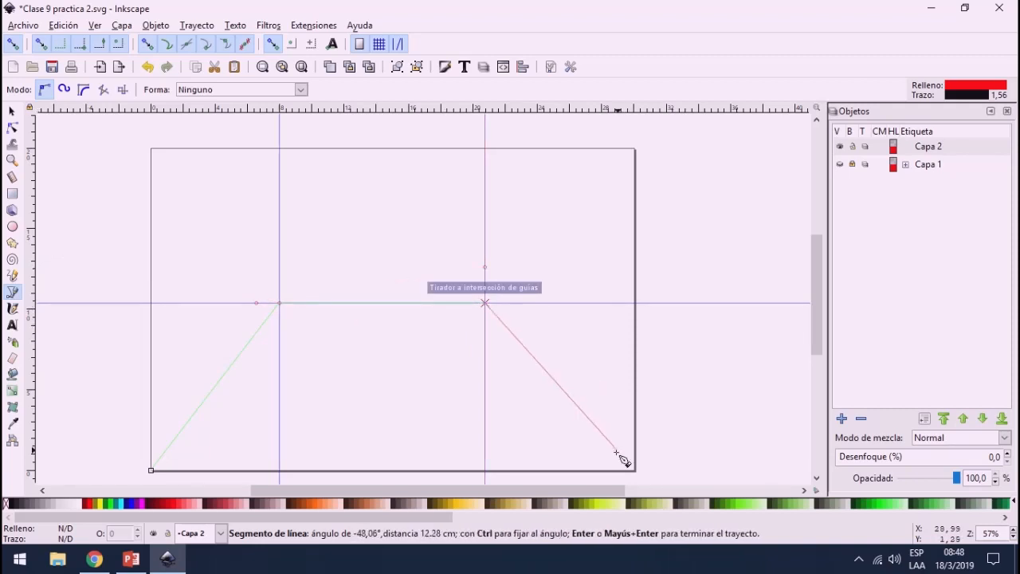
pyautogui.click(637, 475)
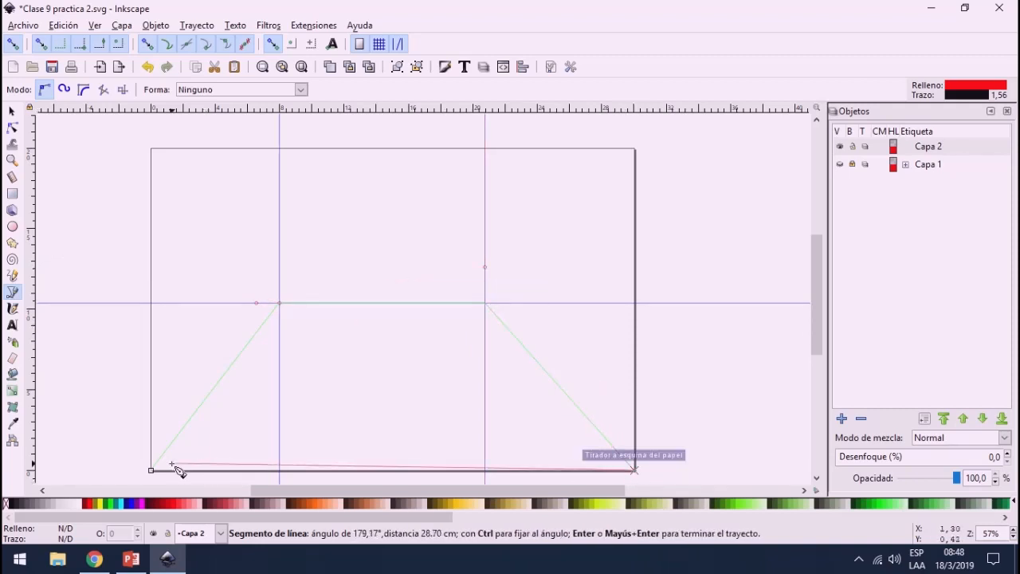
pyautogui.click(152, 470)
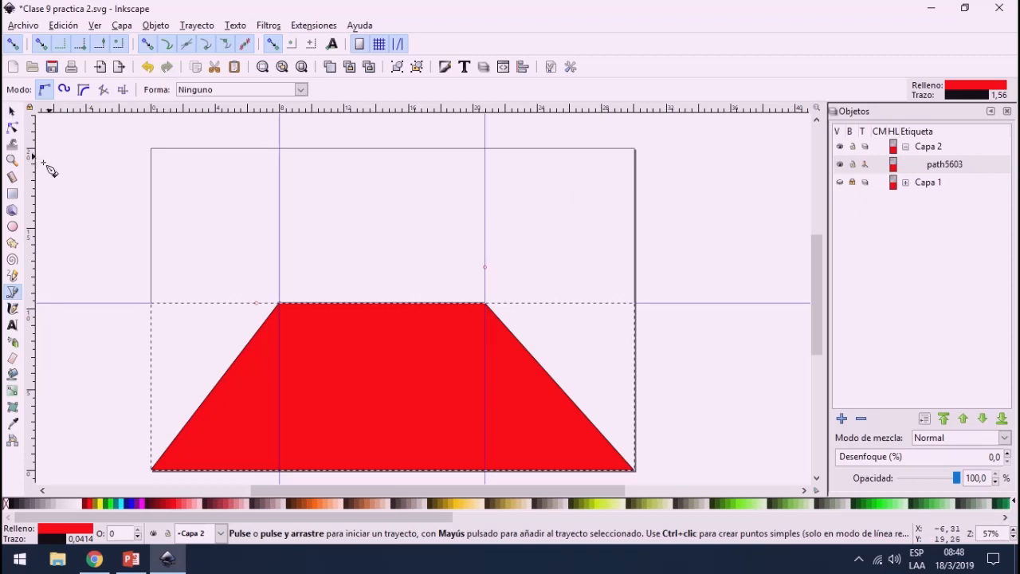
# Step: Draw the closed left wall with the Pen tool, following the left vertical guide, the floor's slanted edge and the page's left corners
pyautogui.click(280, 148)
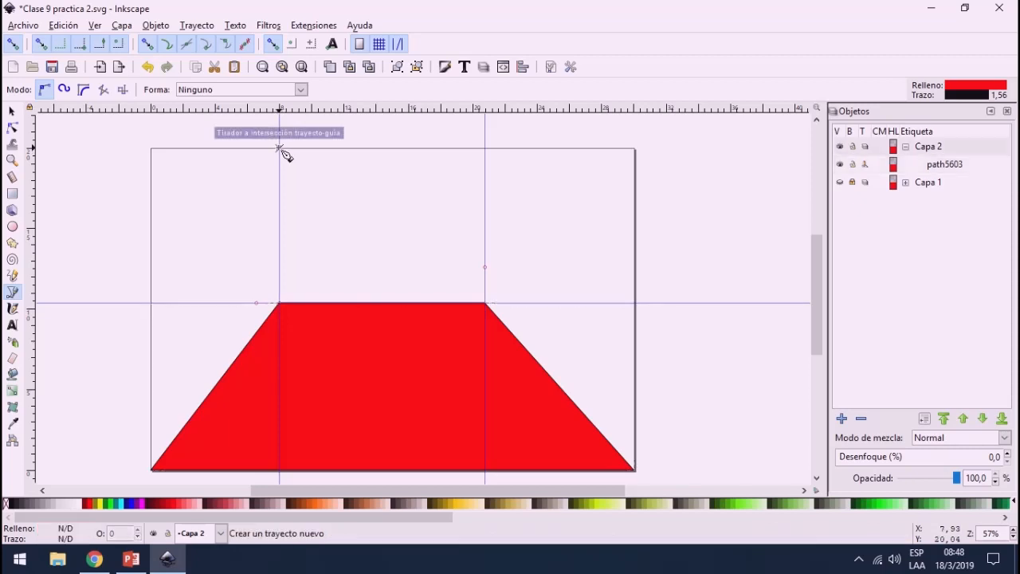
pyautogui.click(279, 303)
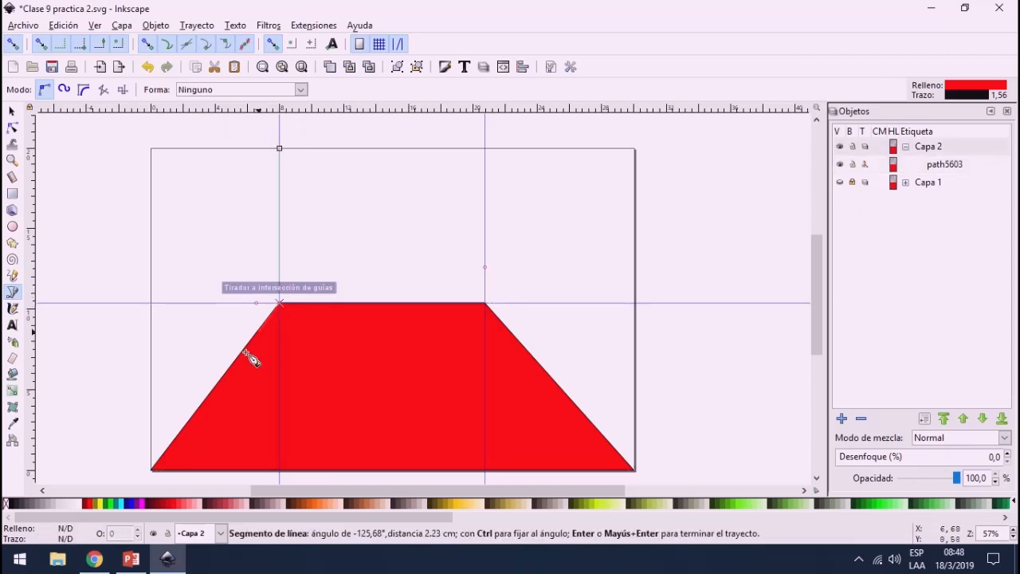
pyautogui.click(151, 469)
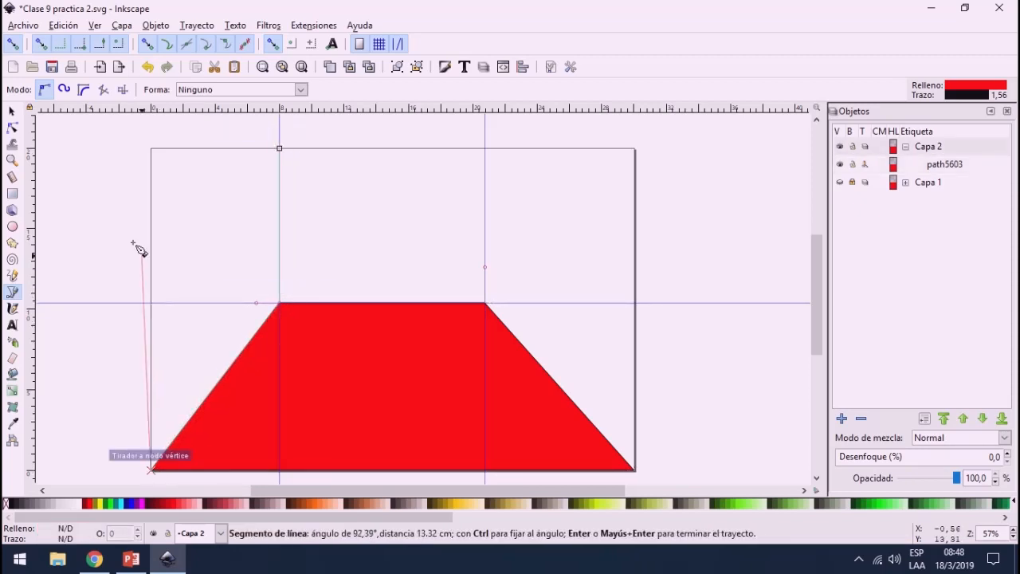
pyautogui.click(152, 148)
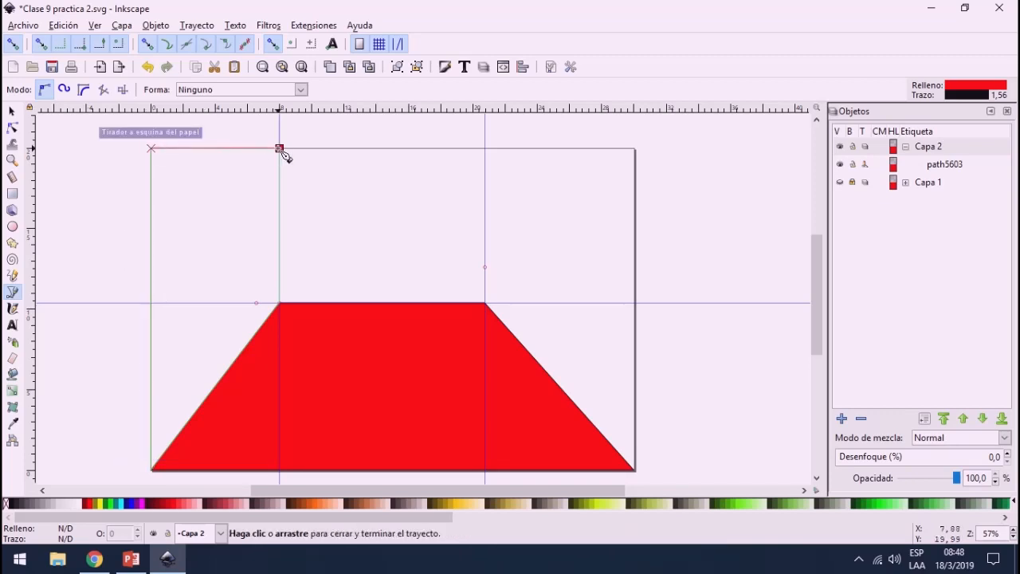
pyautogui.click(279, 149)
# Step: Try moving the left wall shape across to the right side of the page, and undo the move
pyautogui.click(12, 111)
pyautogui.moveTo(223, 241); pyautogui.dragTo(567, 237)
pyautogui.hotkey('ctrl', 'z')
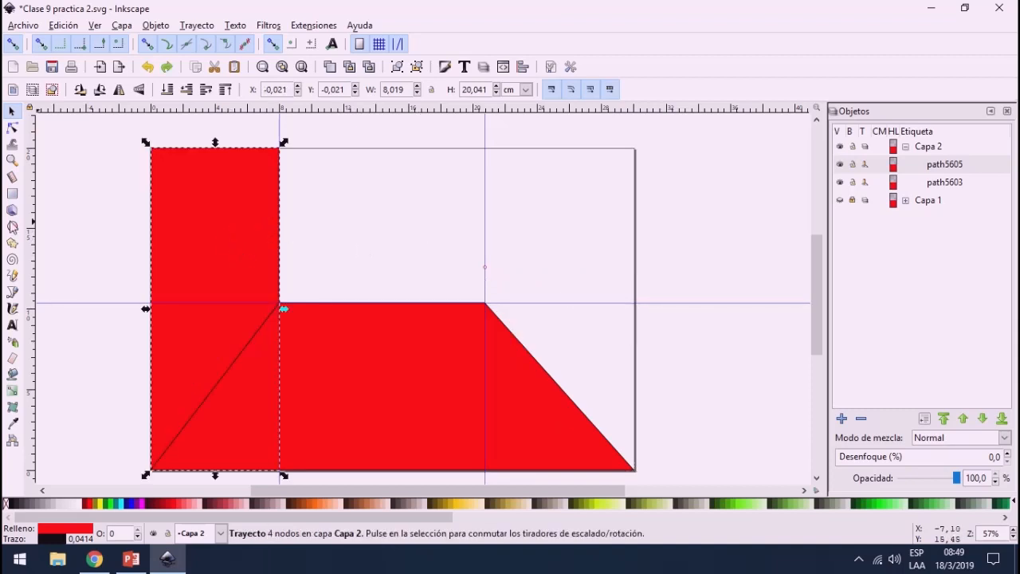
# Step: Draw the closed right wall with the Pen tool, following the right vertical guide, the page's right corners and the floor's slanted edge
pyautogui.click(12, 291)
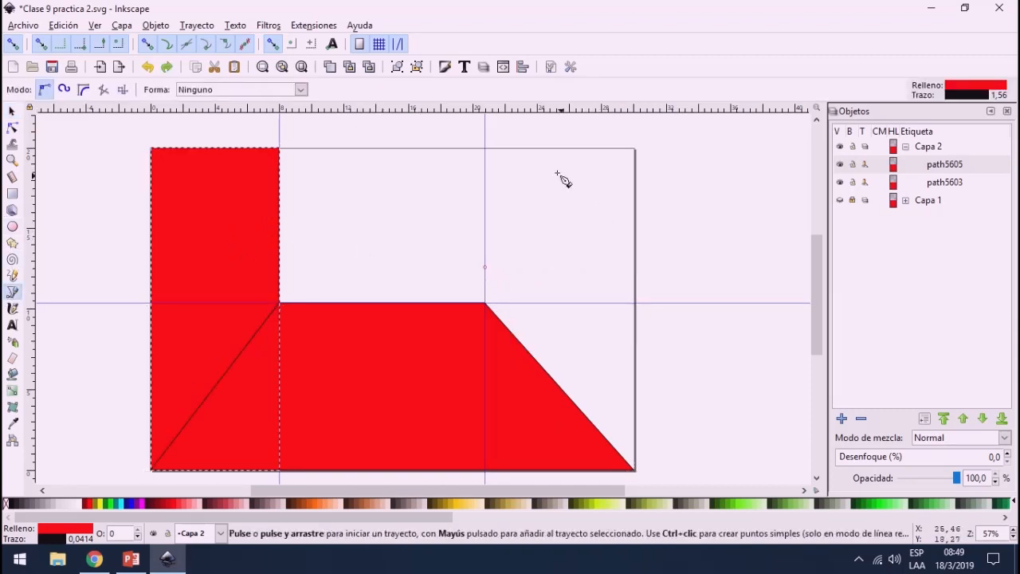
pyautogui.click(484, 148)
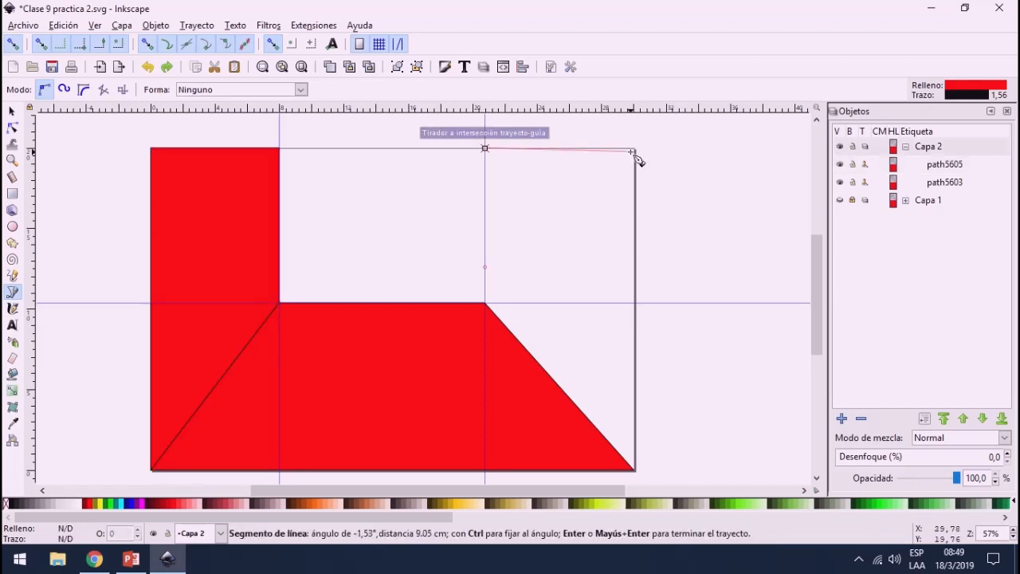
pyautogui.click(636, 149)
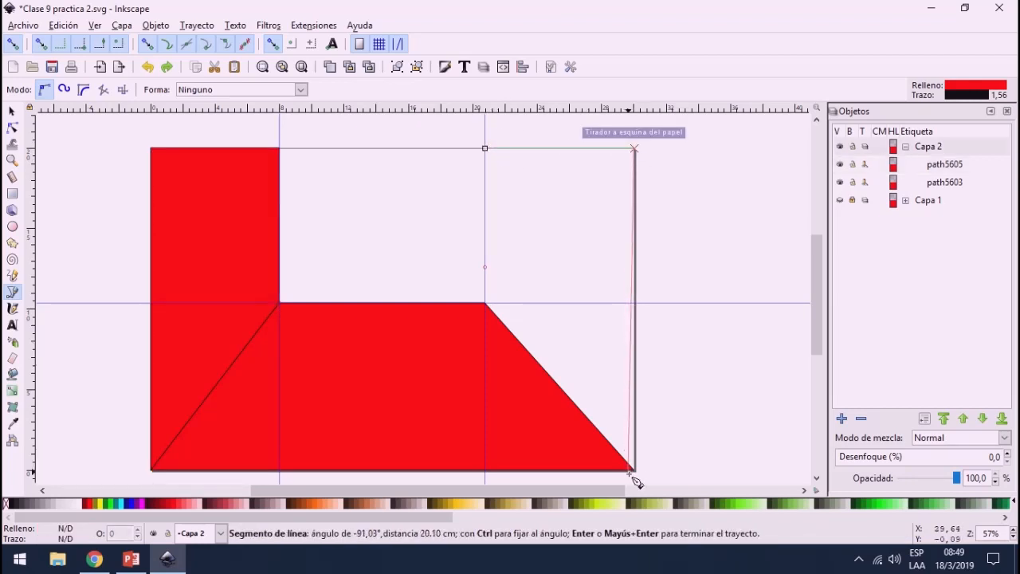
pyautogui.click(635, 470)
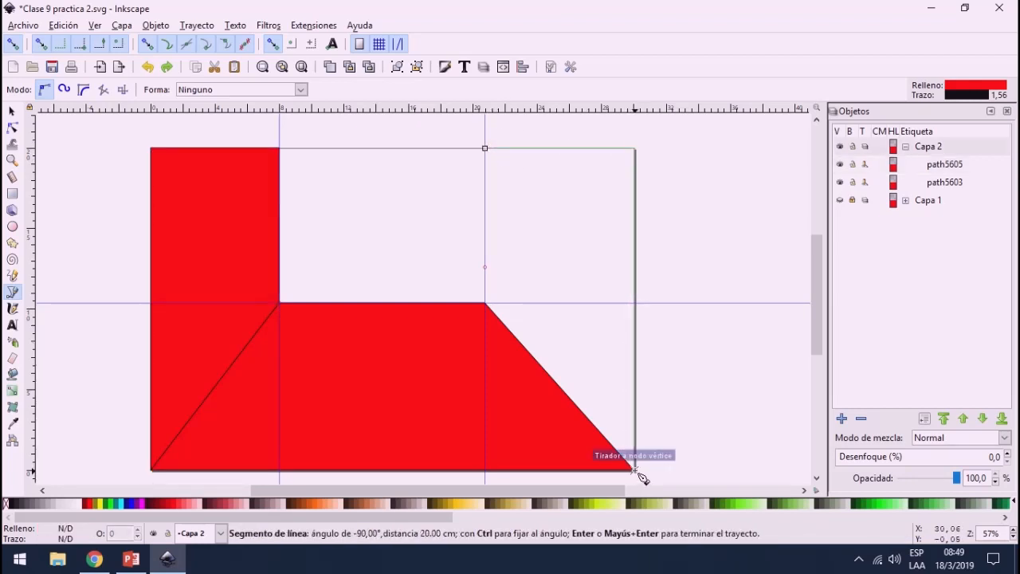
pyautogui.click(484, 302)
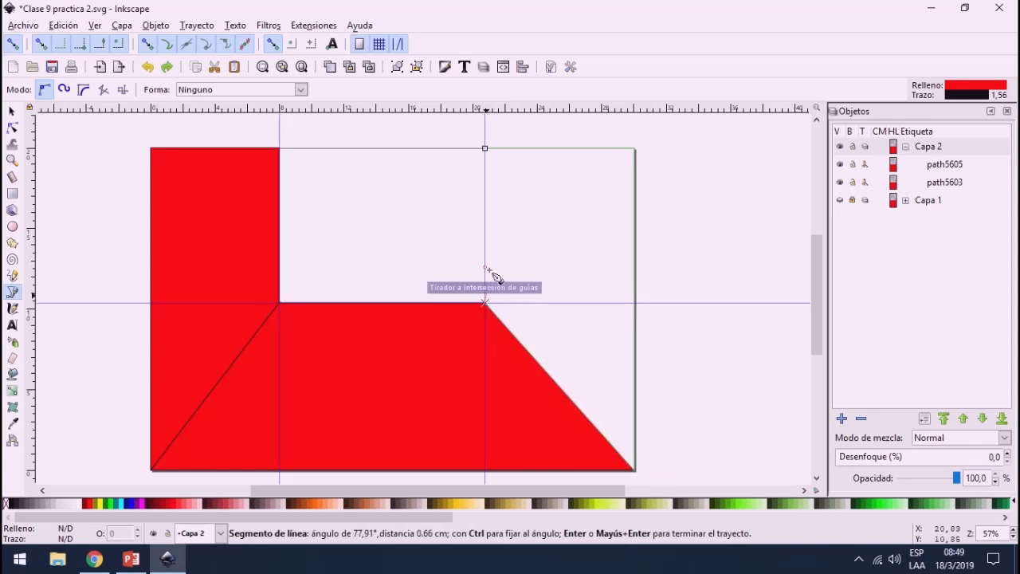
pyautogui.click(484, 148)
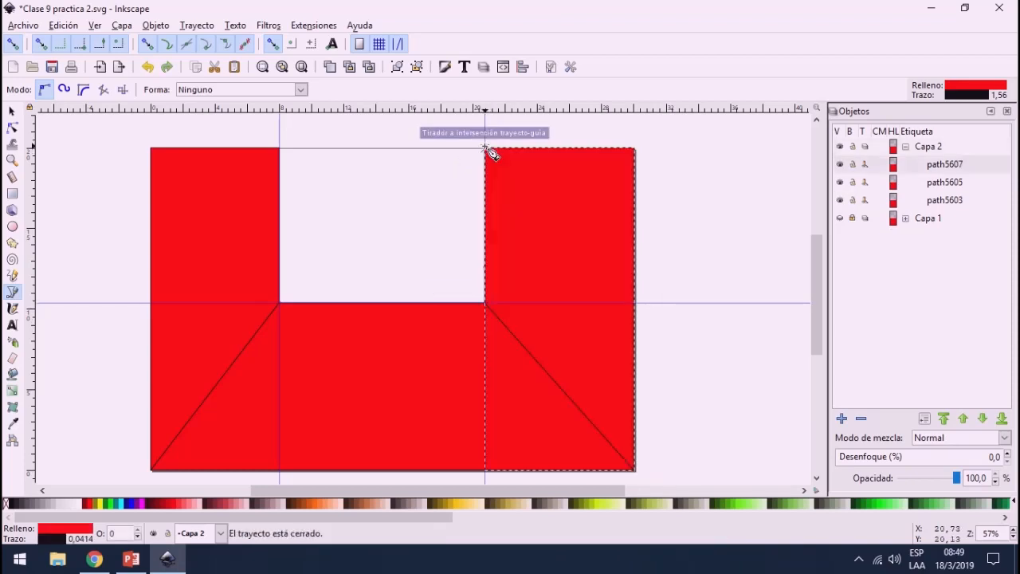
# Step: Draw the closed rectangular back wall with the Pen tool between the two vertical guides, from the page's upper edge to the horizontal guide
pyautogui.click(281, 150)
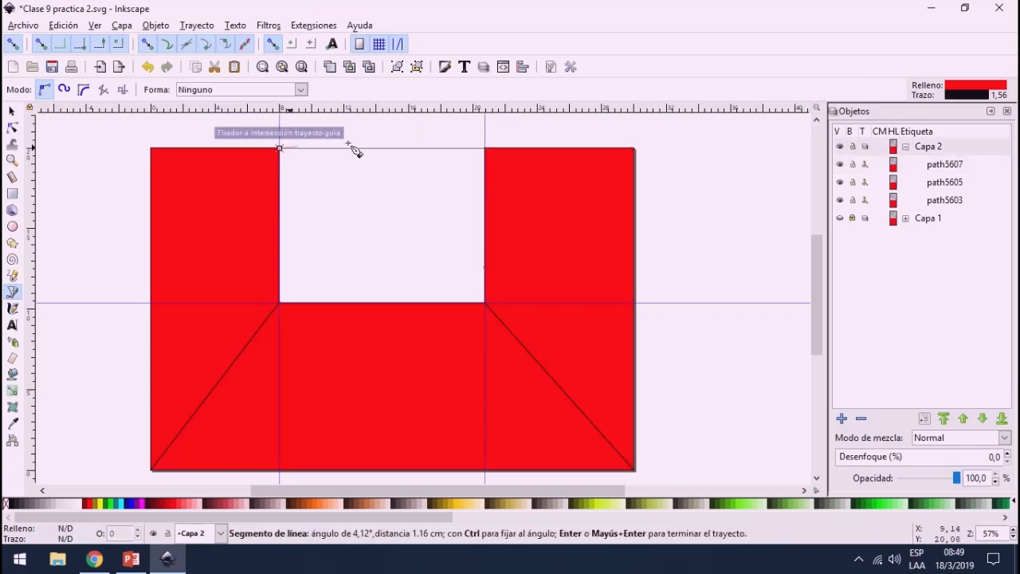
pyautogui.click(484, 148)
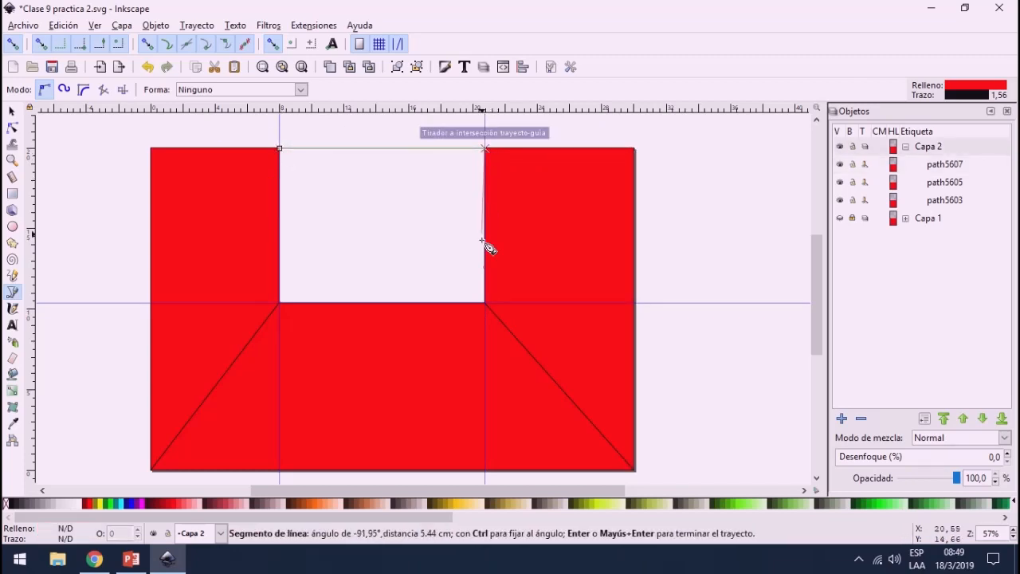
pyautogui.click(484, 303)
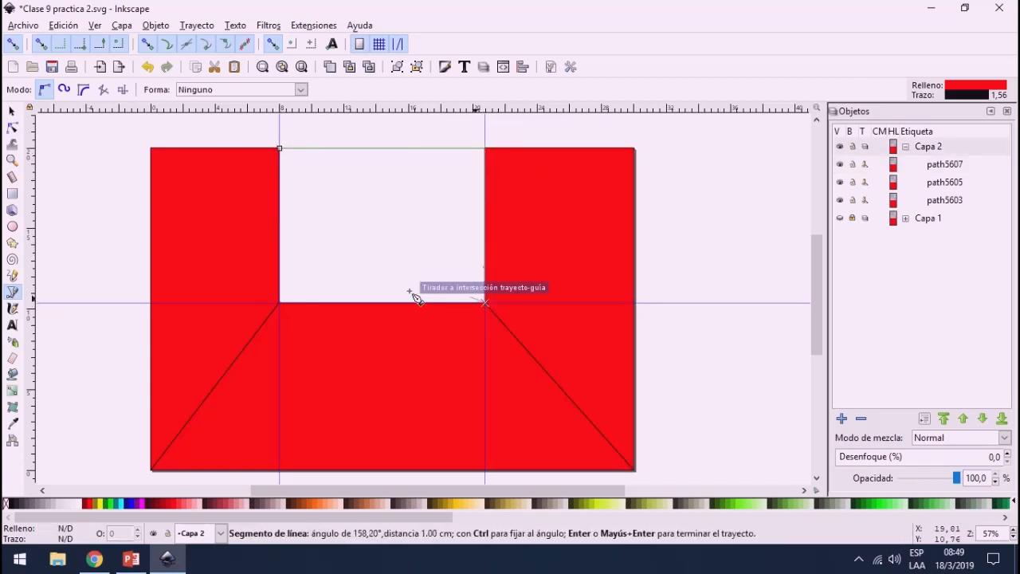
pyautogui.click(280, 303)
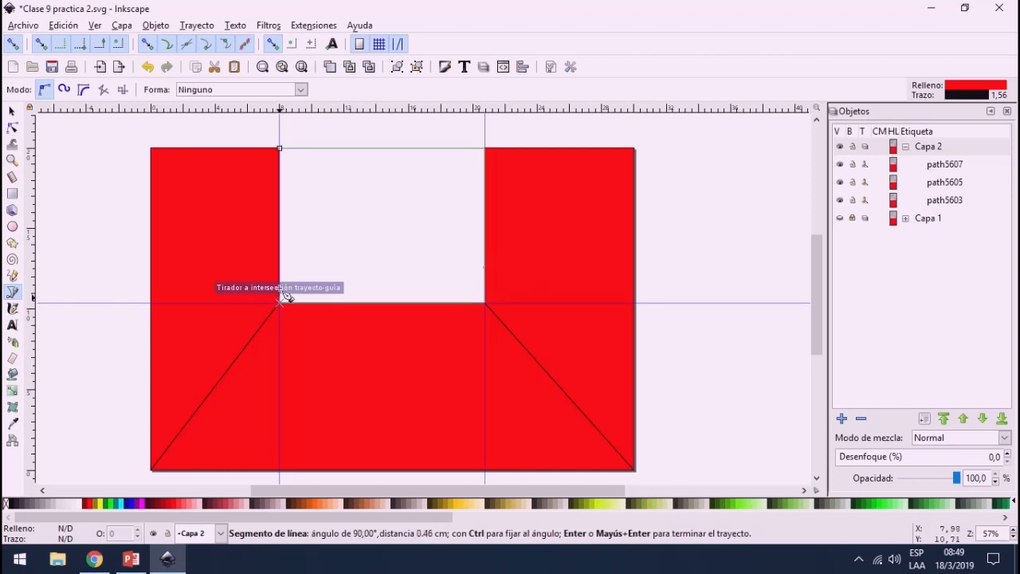
pyautogui.click(279, 149)
# Step: Hide Capa 2 and temporarily show Capa 1 to examine the original disco scene
pyautogui.click(840, 147)
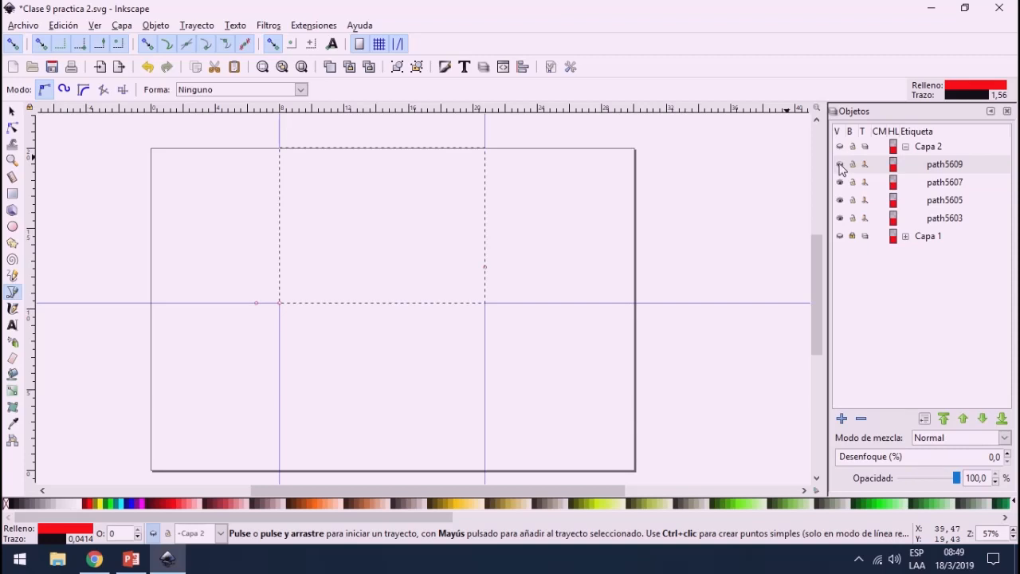
pyautogui.click(840, 237)
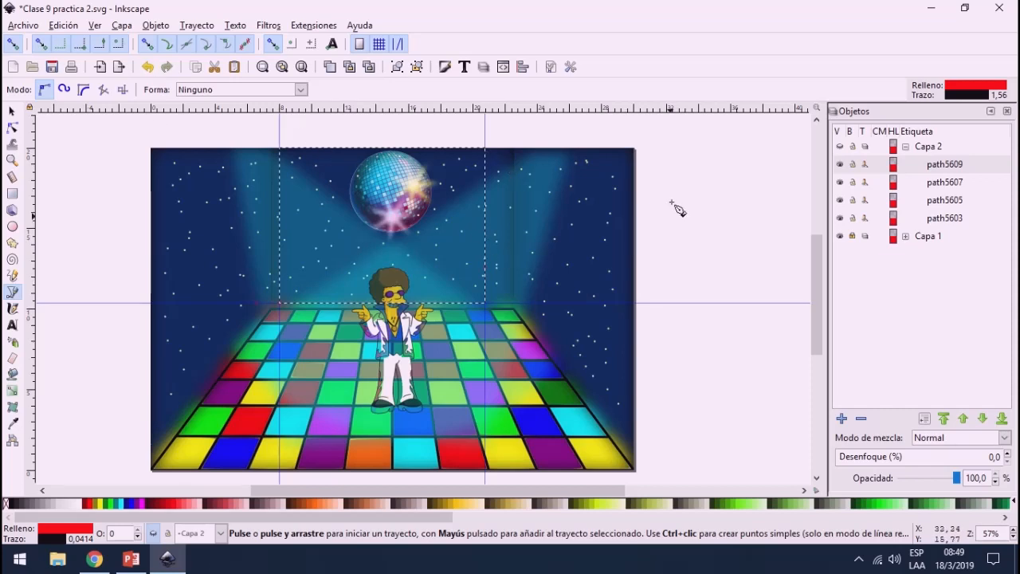
pyautogui.click(840, 236)
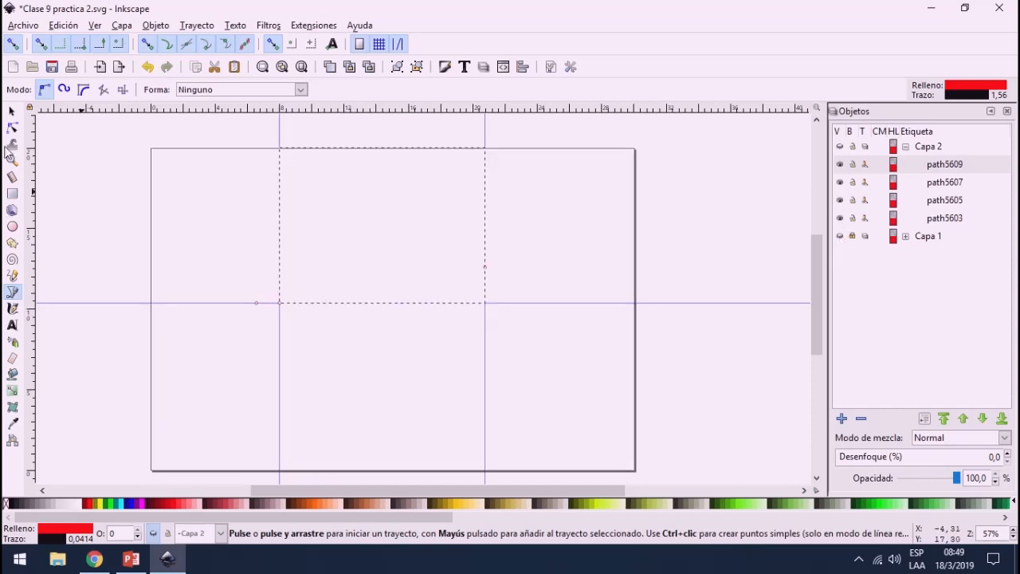
# Step: Delete the two vertical guides and the horizontal guide, and make Capa 2 visible again
pyautogui.click(12, 111)
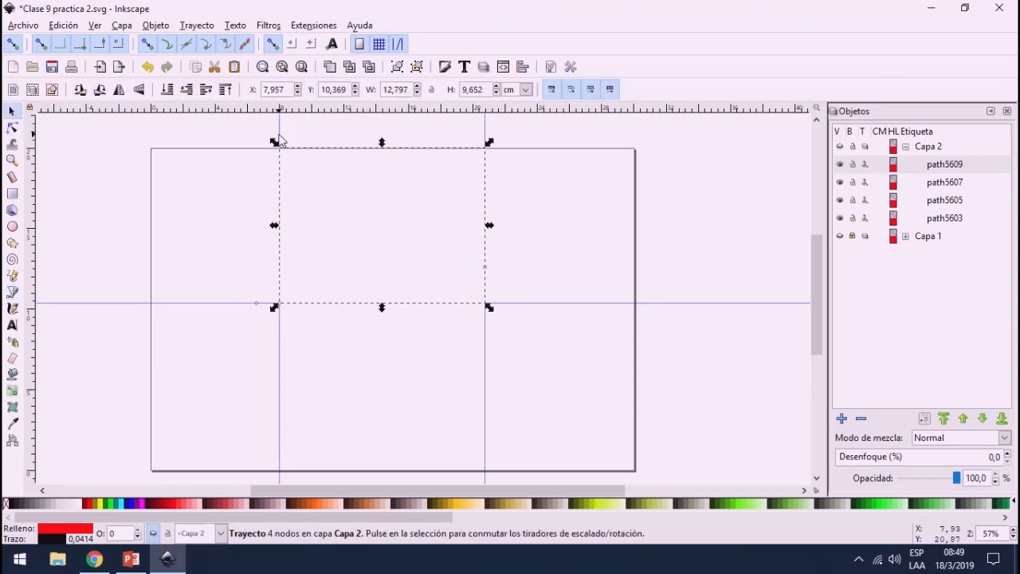
pyautogui.click(278, 135)
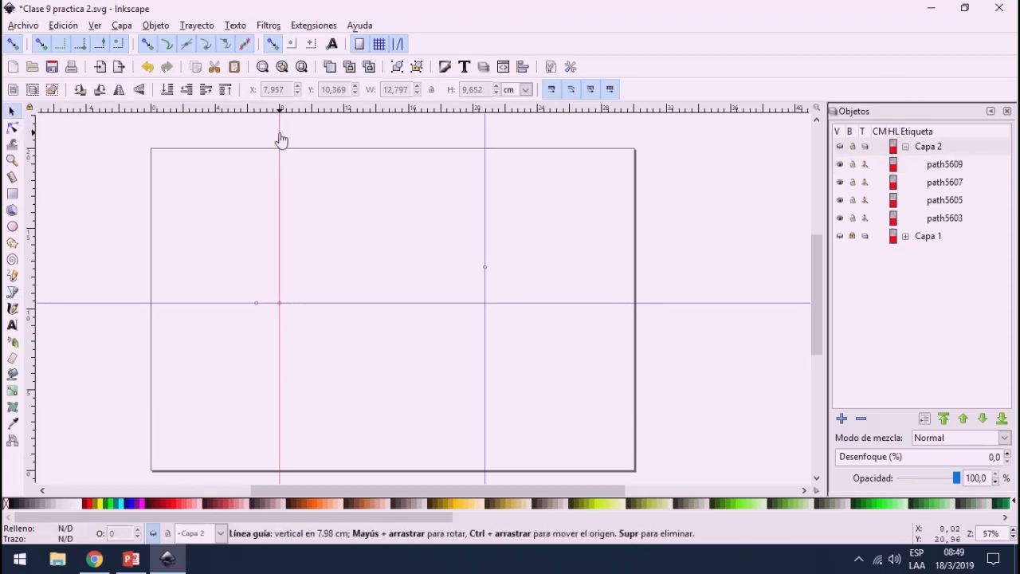
pyautogui.press('Delete')
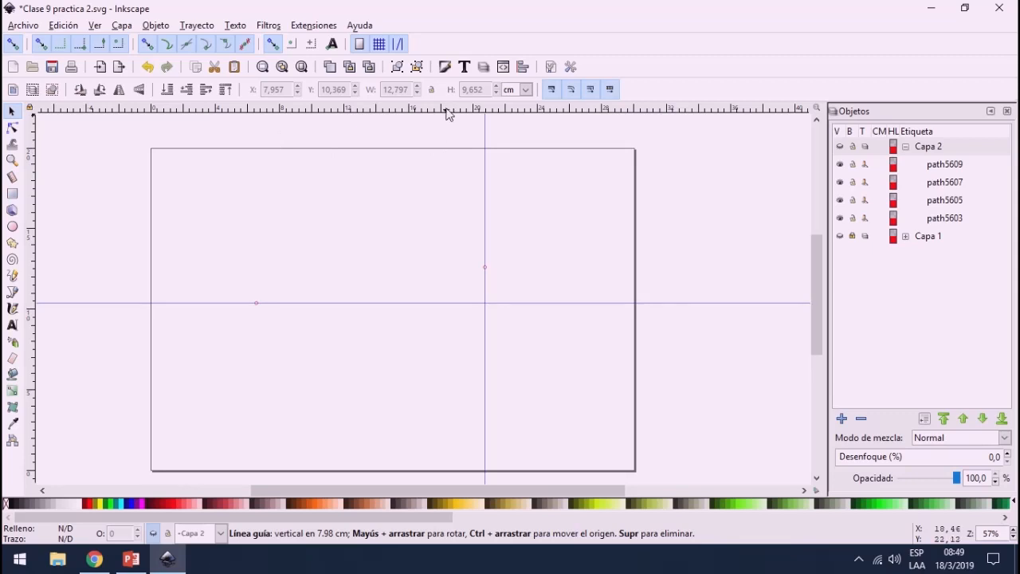
pyautogui.moveTo(446, 112); pyautogui.dragTo(439, 195)
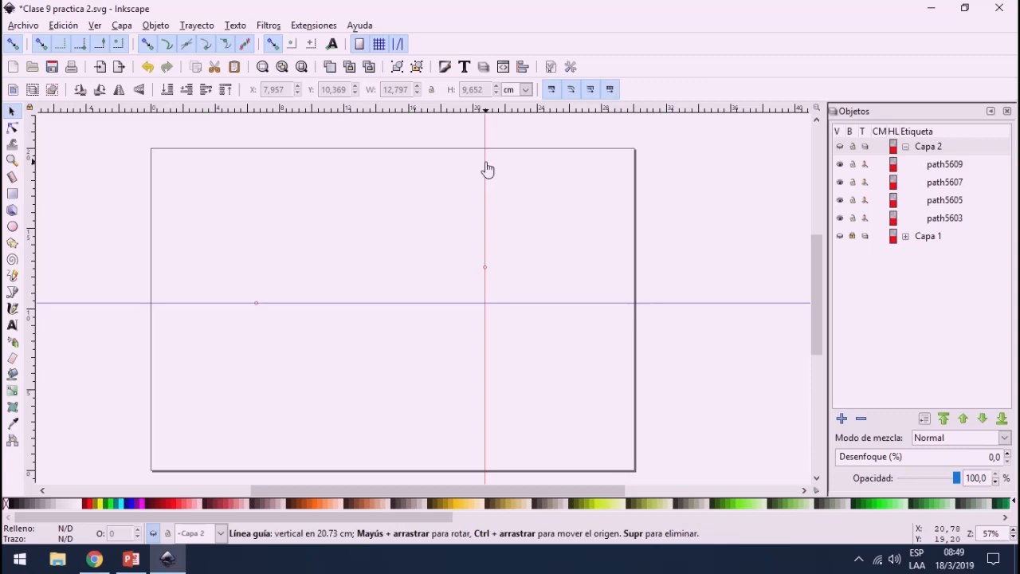
pyautogui.press('Delete')
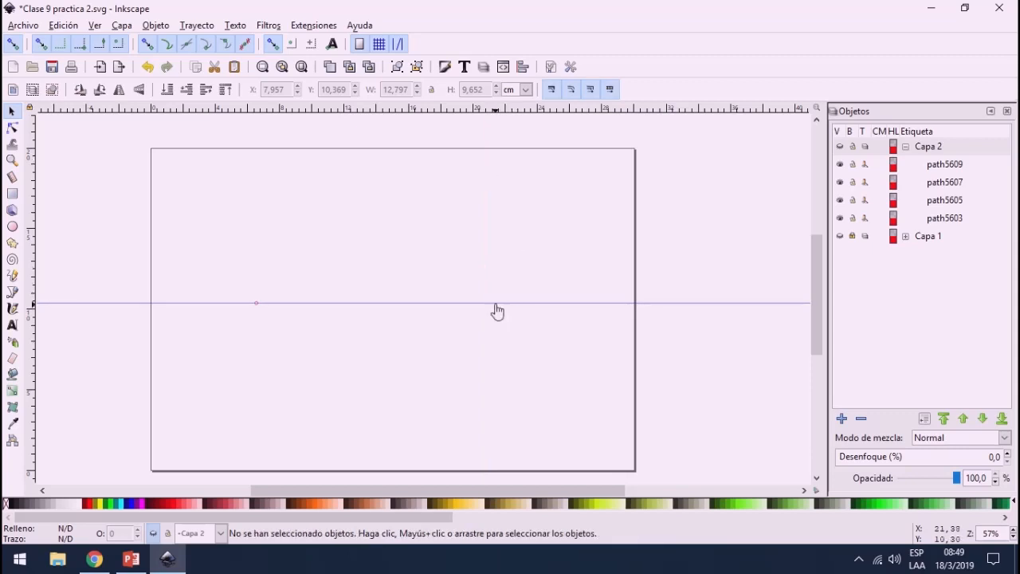
pyautogui.press('Delete')
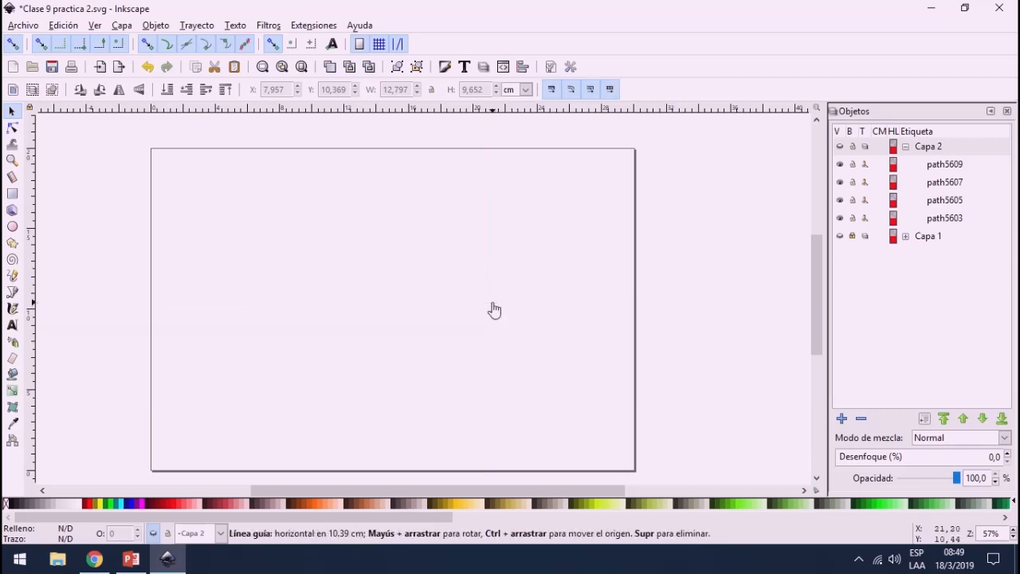
pyautogui.click(839, 147)
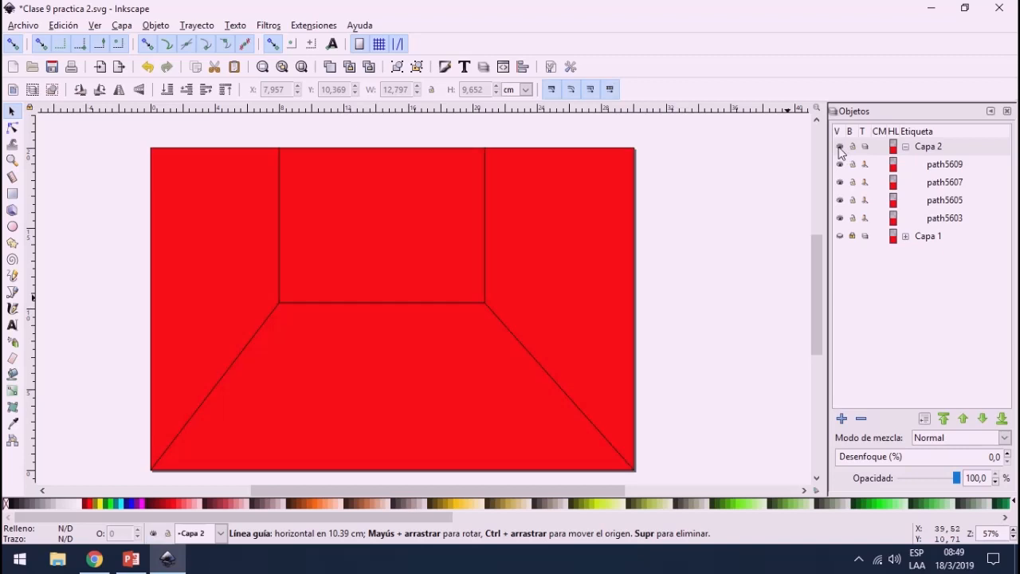
# Step: Try navy blue #000080 and a darker muted blue as the left wall's fill
pyautogui.click(154, 225)
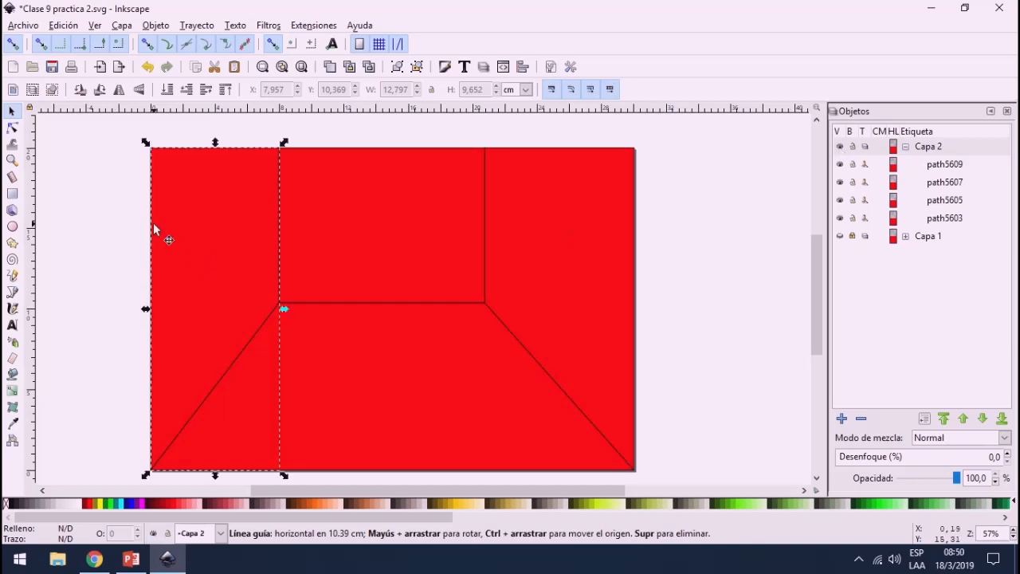
pyautogui.click(127, 504)
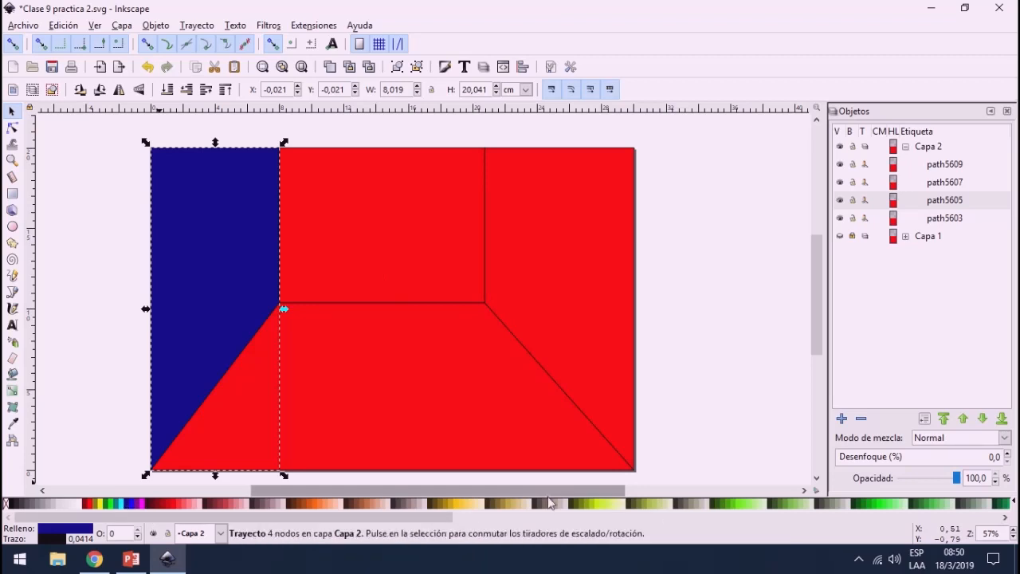
pyautogui.click(701, 516)
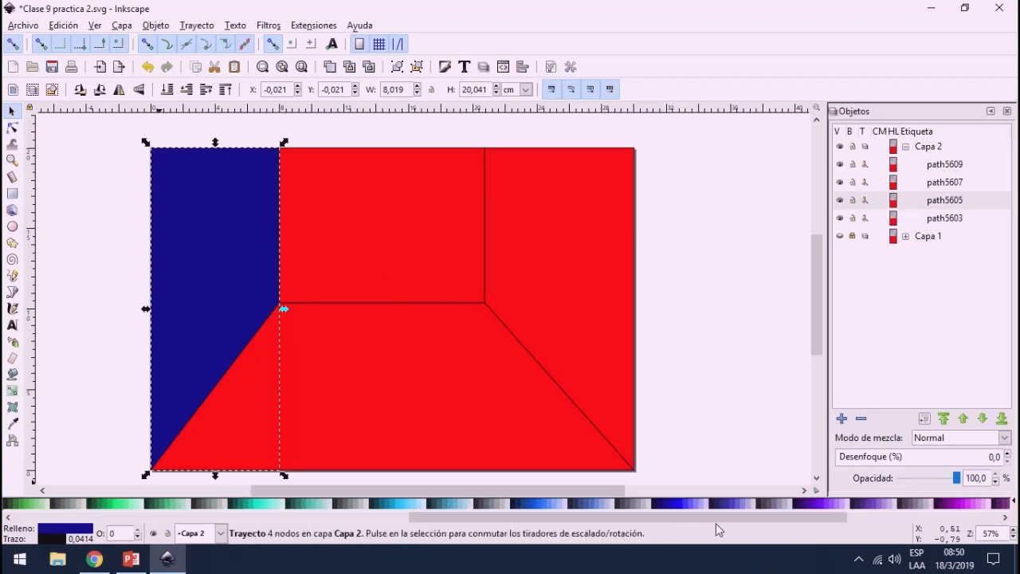
pyautogui.click(711, 507)
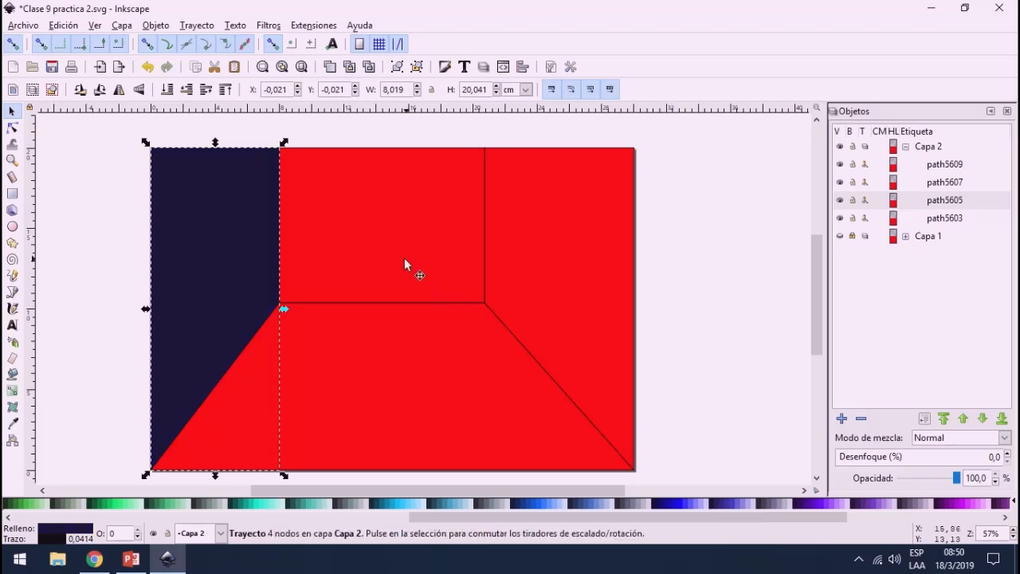
# Step: Fill the back, right and left walls with the dark blue #00002B
pyautogui.click(460, 239)
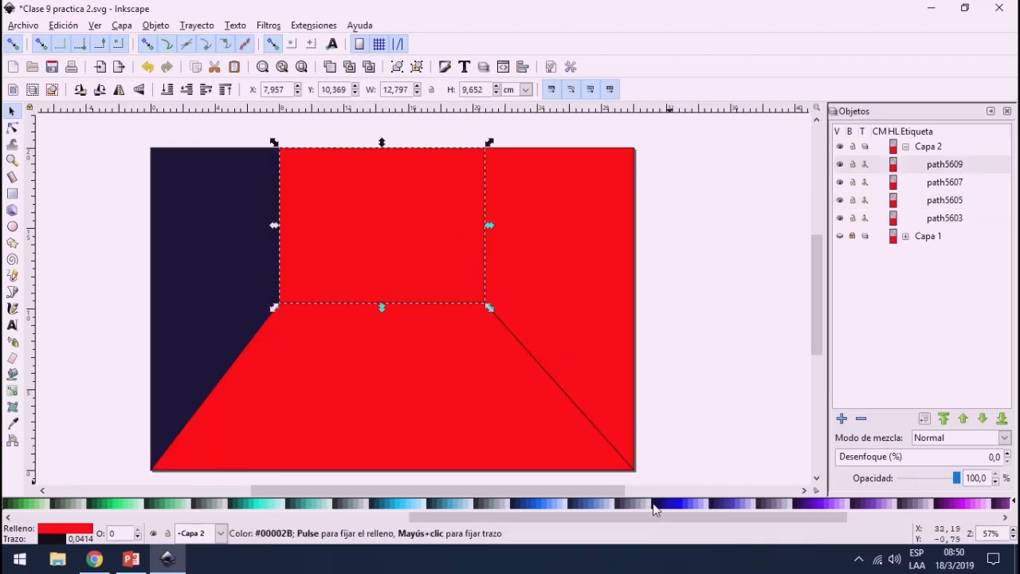
pyautogui.click(712, 506)
pyautogui.click(596, 307)
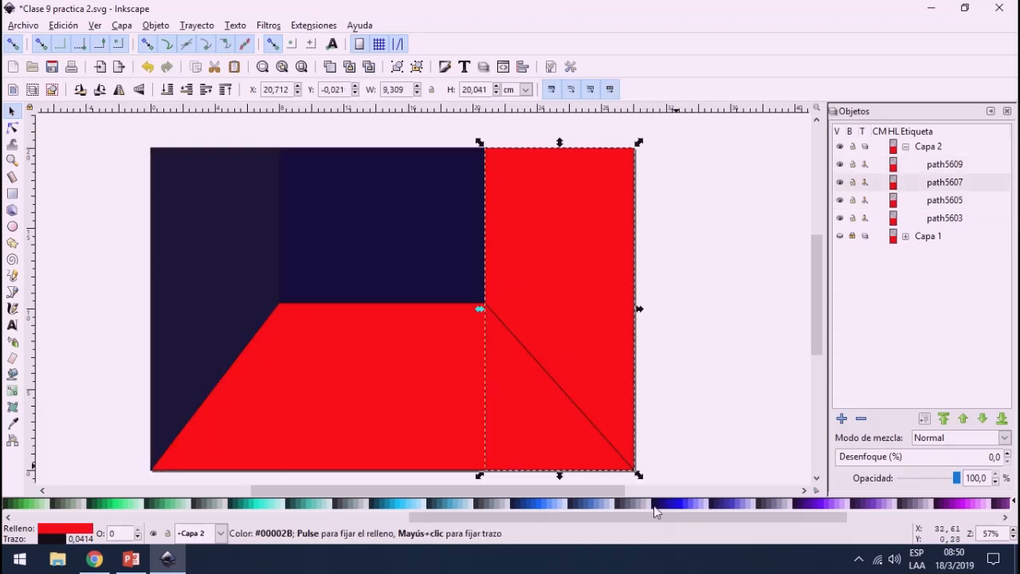
pyautogui.click(658, 508)
pyautogui.click(183, 255)
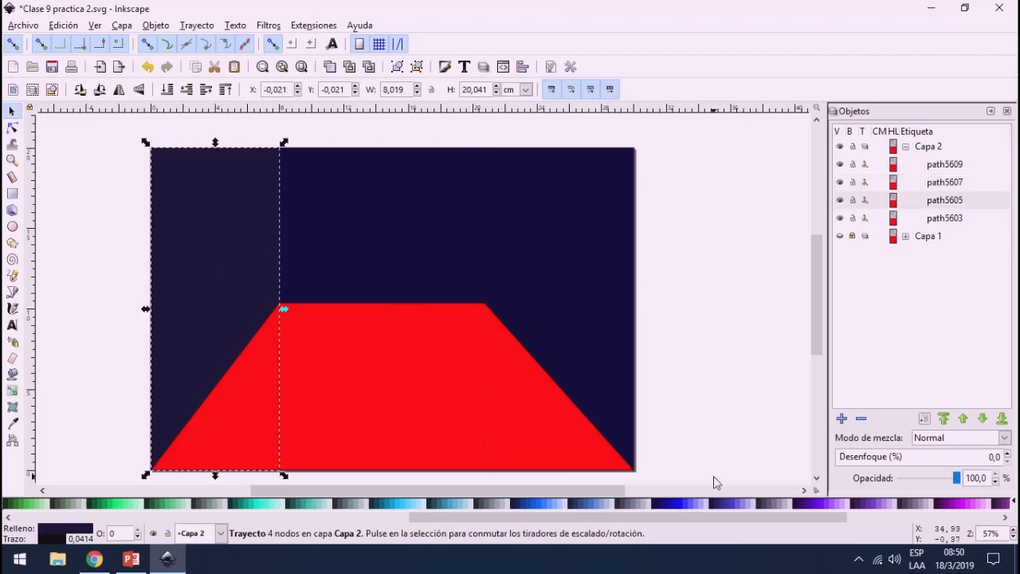
pyautogui.click(655, 510)
# Step: Fill the floor trapezoid with white and activate the Pen tool
pyautogui.click(353, 371)
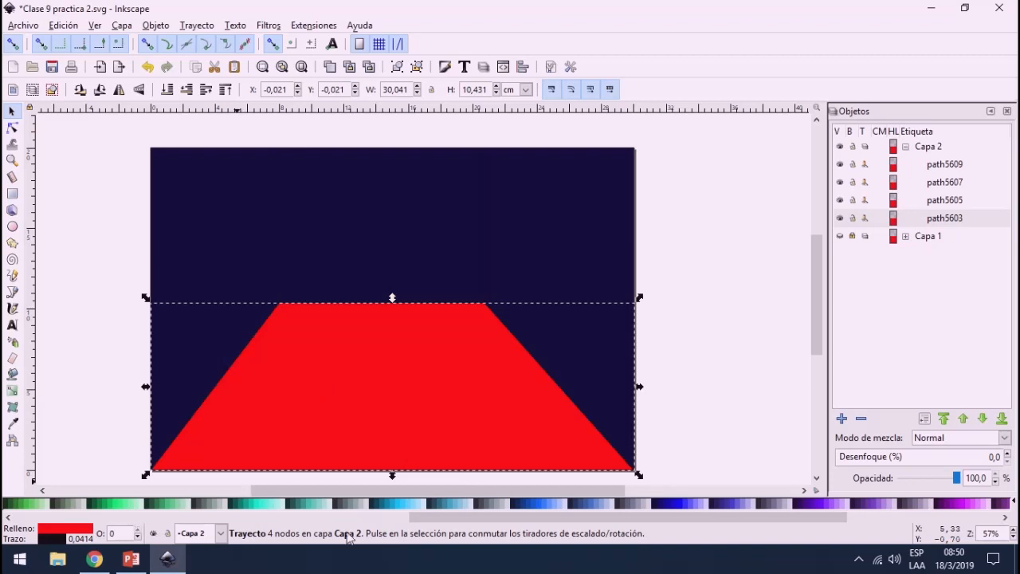
pyautogui.moveTo(564, 518); pyautogui.dragTo(7, 521)
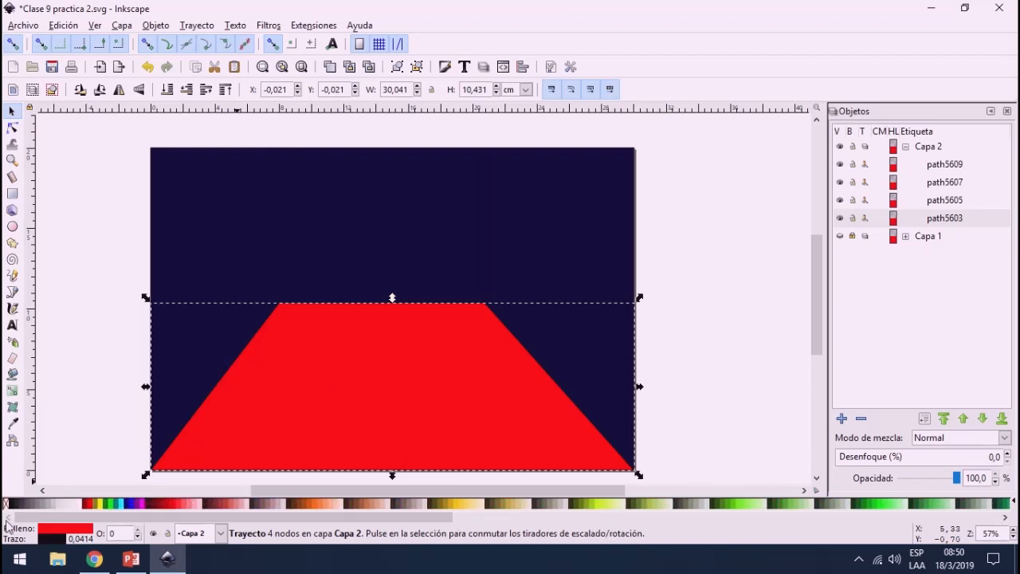
pyautogui.click(79, 503)
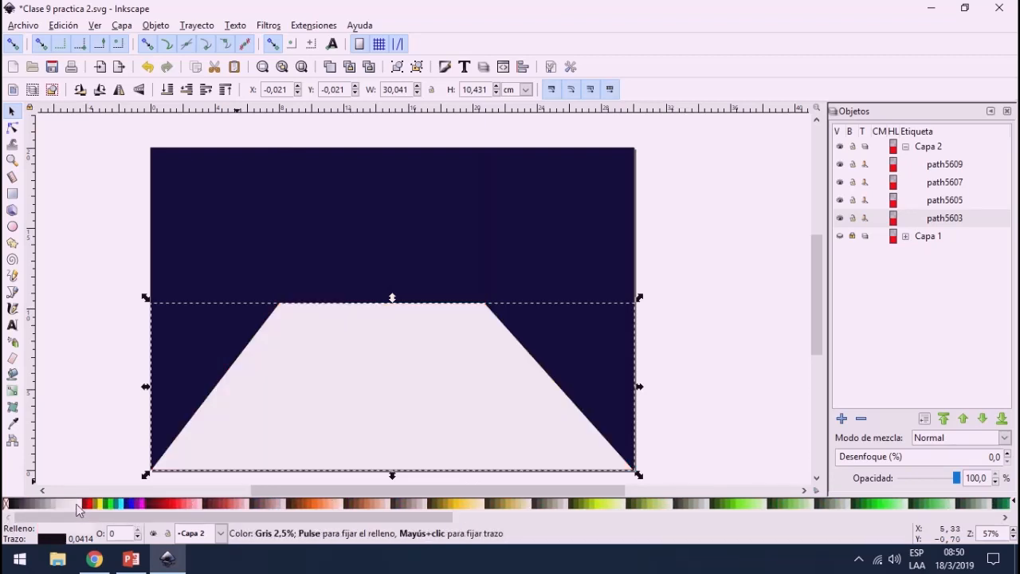
pyautogui.click(12, 292)
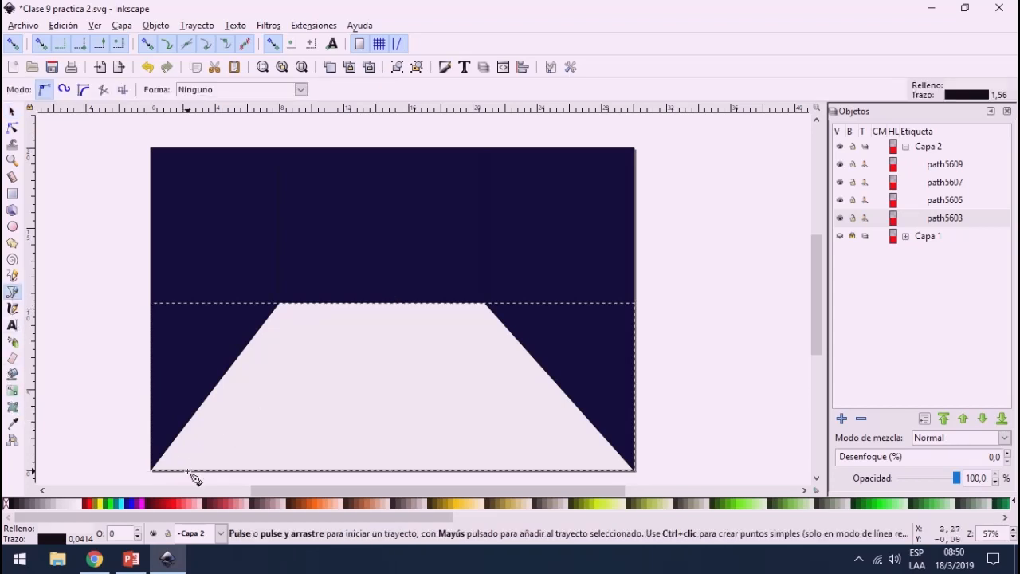
# Step: Draw three separate straight lines from the floor's front edge to its back edge beside the left wall, converging backwards, about 11 to 12.5 cm long
pyautogui.click(187, 469)
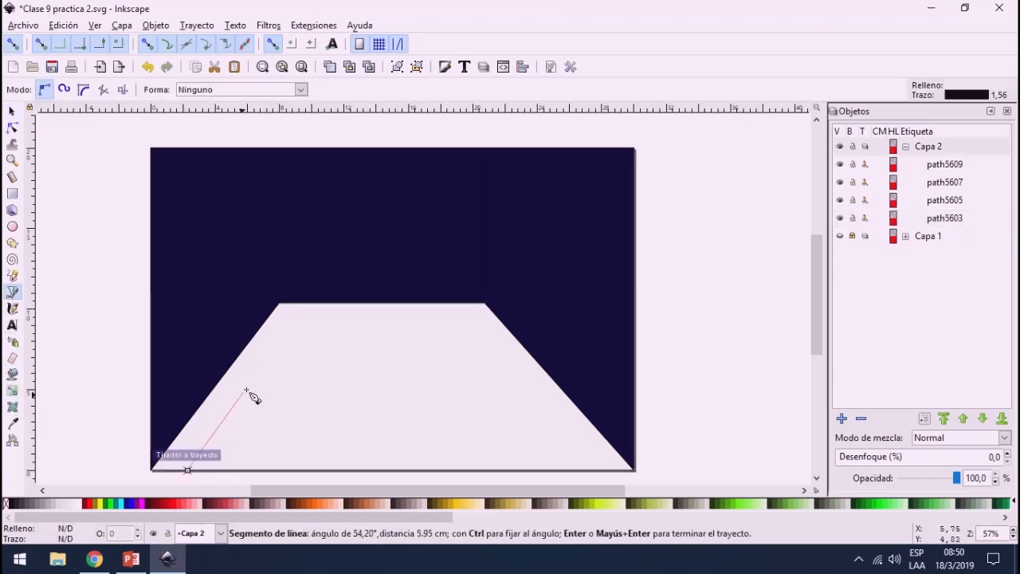
pyautogui.click(297, 304)
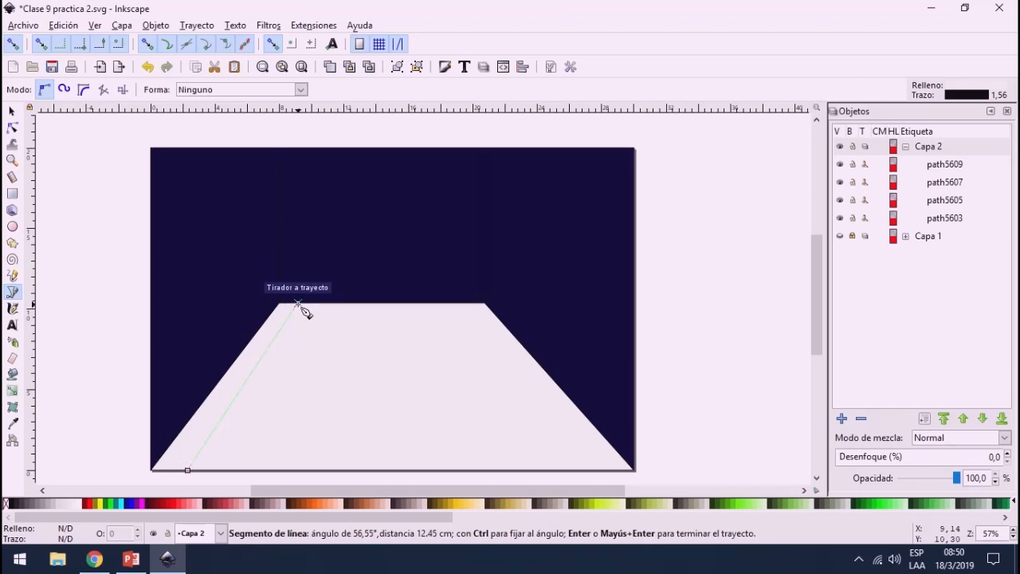
pyautogui.press('Return')
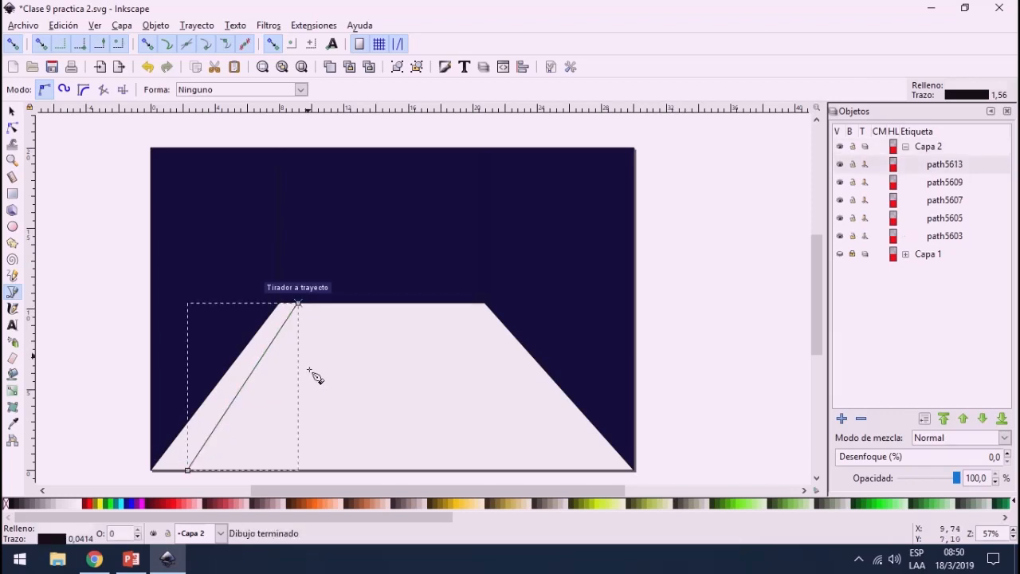
pyautogui.click(227, 471)
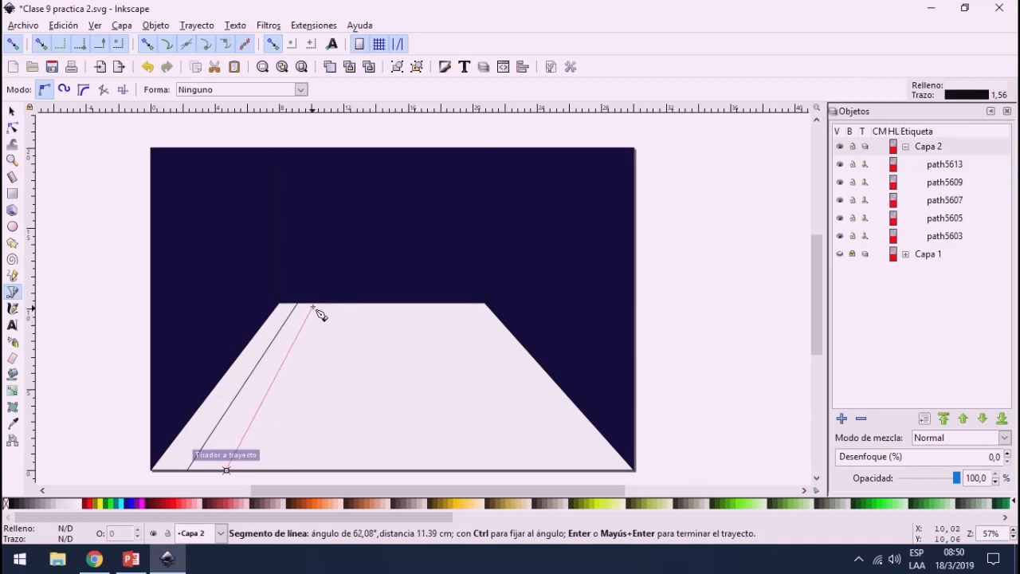
pyautogui.click(313, 303)
pyautogui.press('Return')
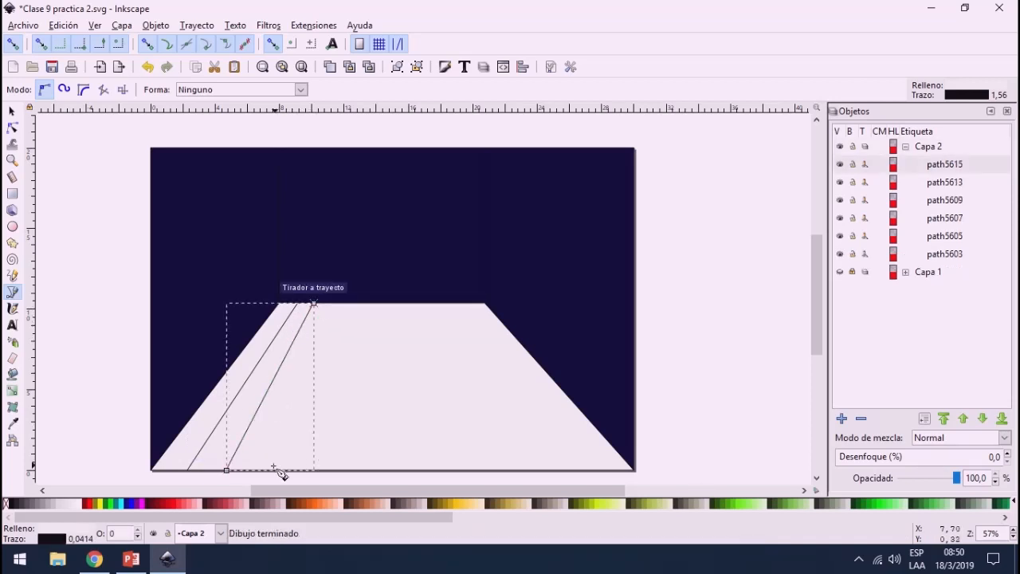
pyautogui.click(273, 470)
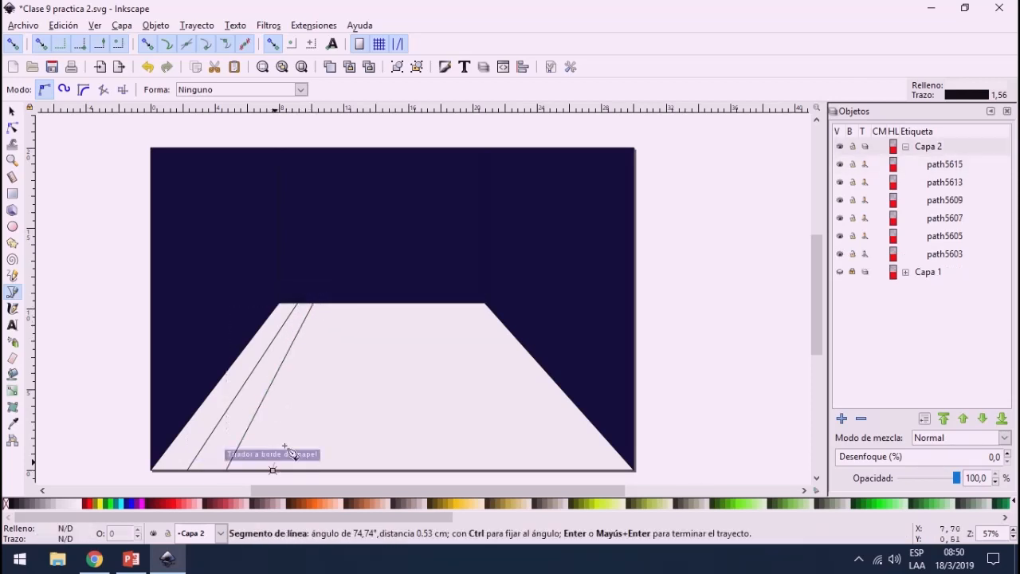
pyautogui.click(329, 303)
pyautogui.press('Return')
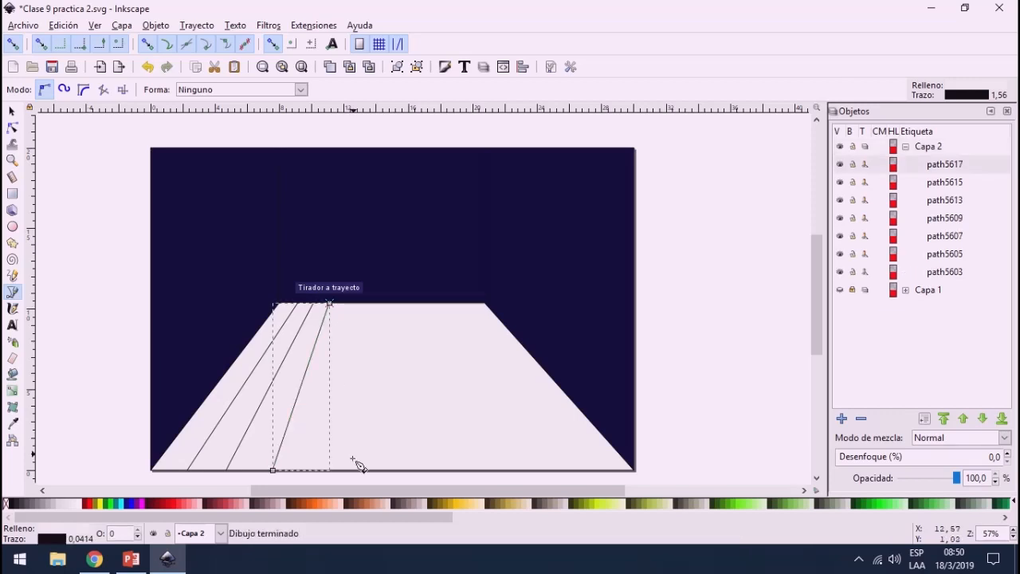
# Step: Add two steeper front-to-back floor lines about 10.6 and 10.4 cm long, the last one nearly vertical just left of the floor's middle
pyautogui.click(317, 470)
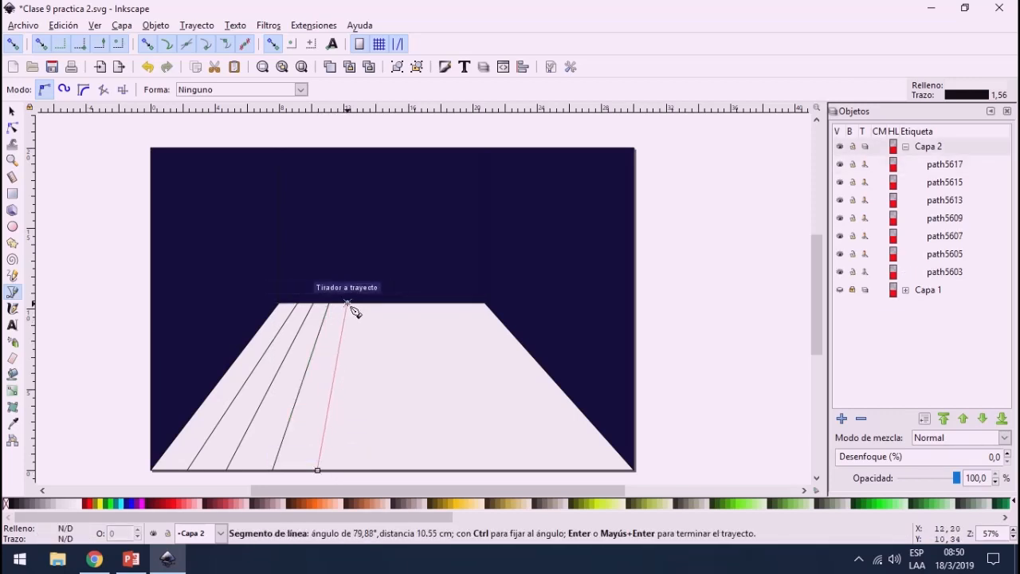
pyautogui.click(347, 303)
pyautogui.press('Return')
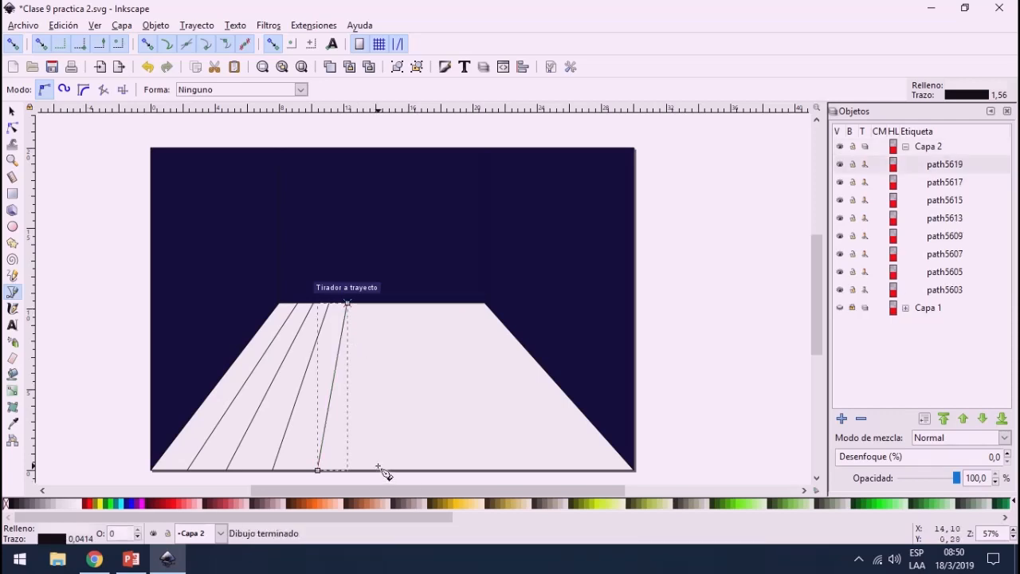
pyautogui.click(367, 470)
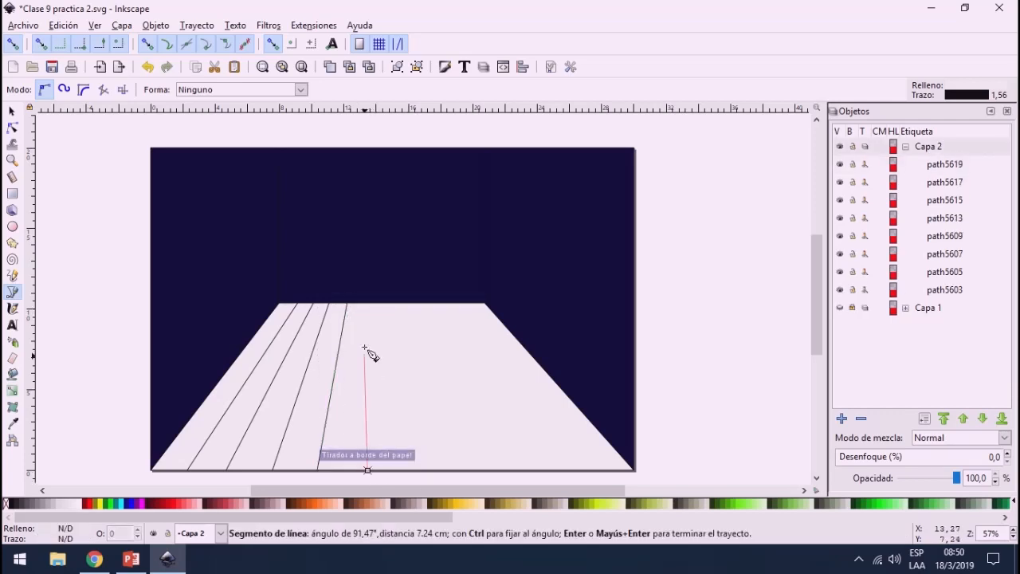
pyautogui.click(365, 303)
pyautogui.press('Return')
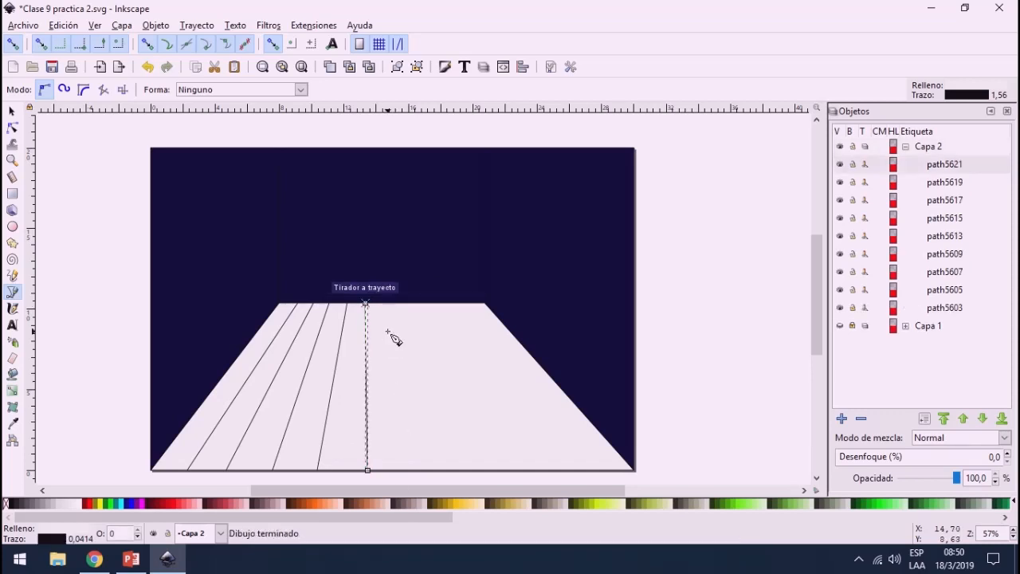
pyautogui.scroll(2, 379, 345)
pyautogui.scroll(-3, 318, 331)
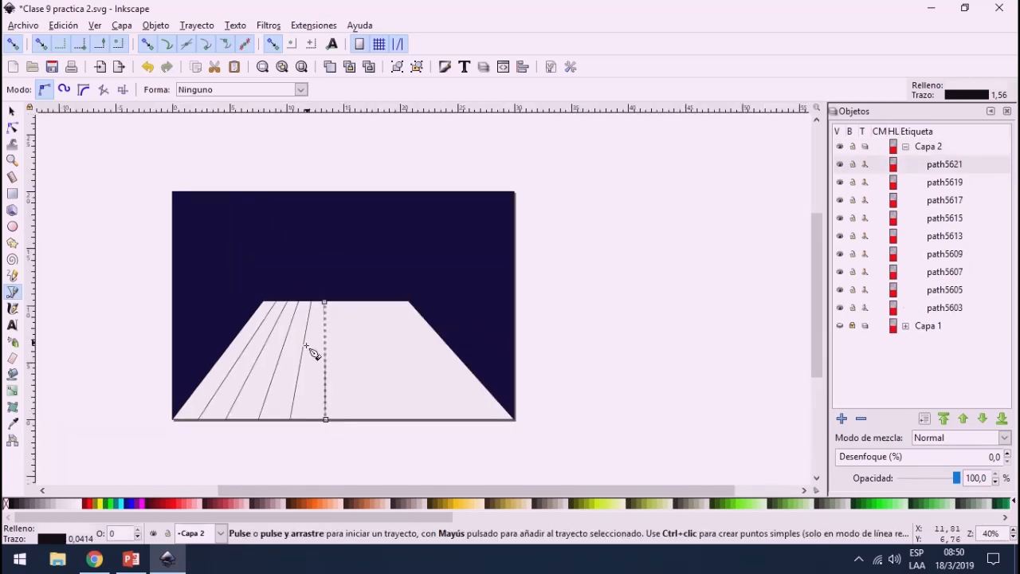
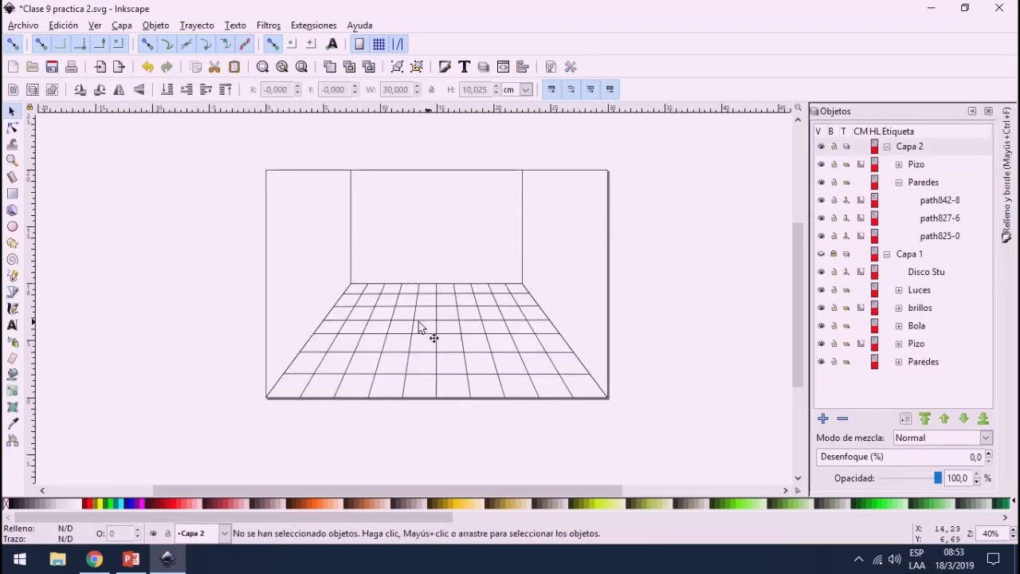
# Step: Fill the Paredes wall group in Capa 2 with a dark navy blue
pyautogui.click(916, 167)
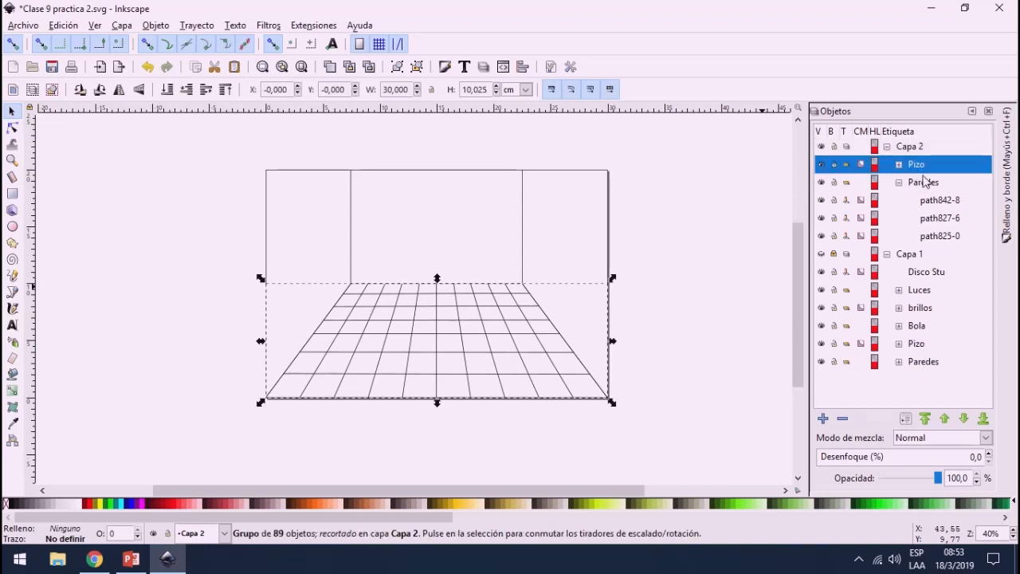
pyautogui.click(919, 185)
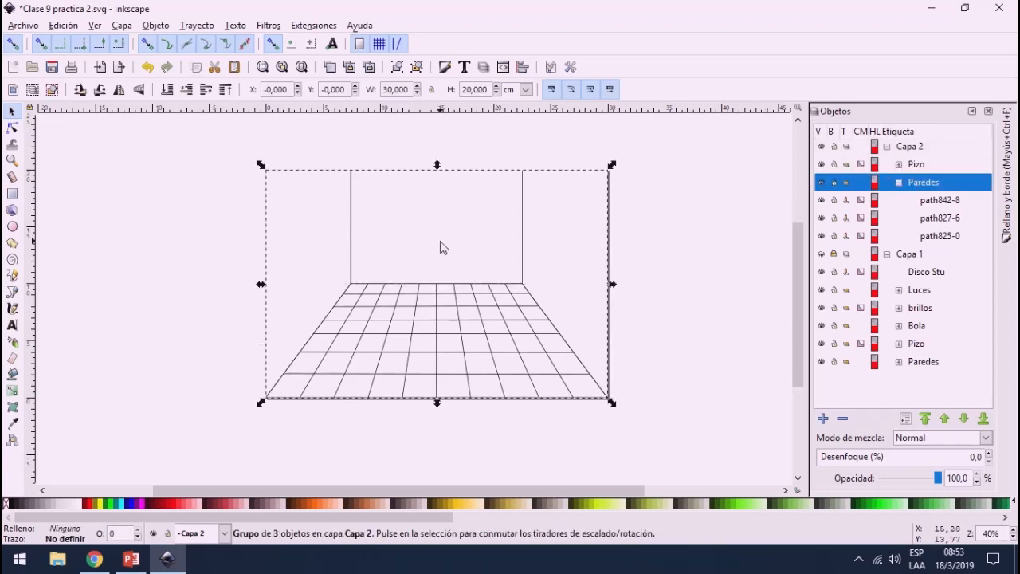
pyautogui.click(159, 297)
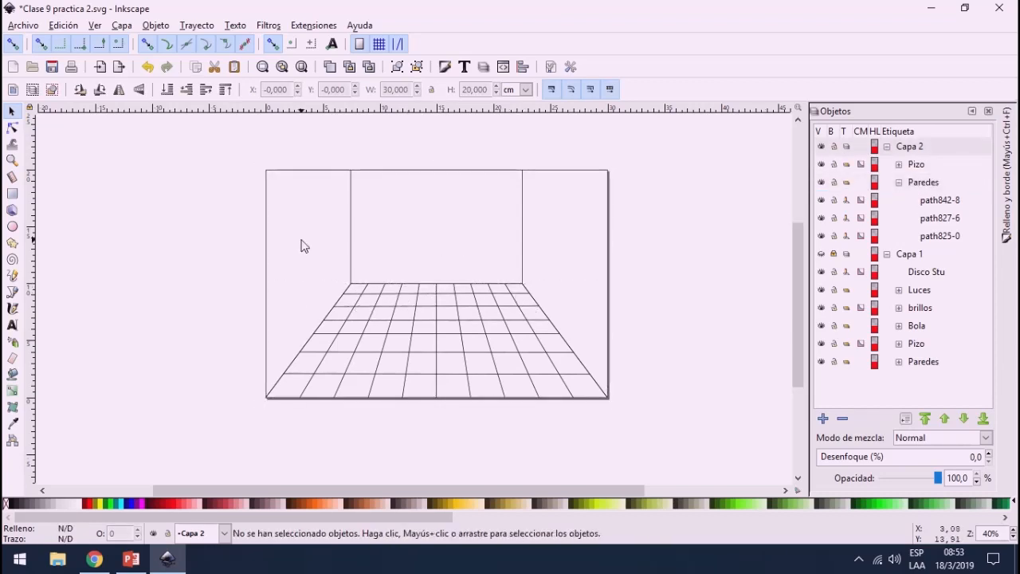
pyautogui.click(337, 171)
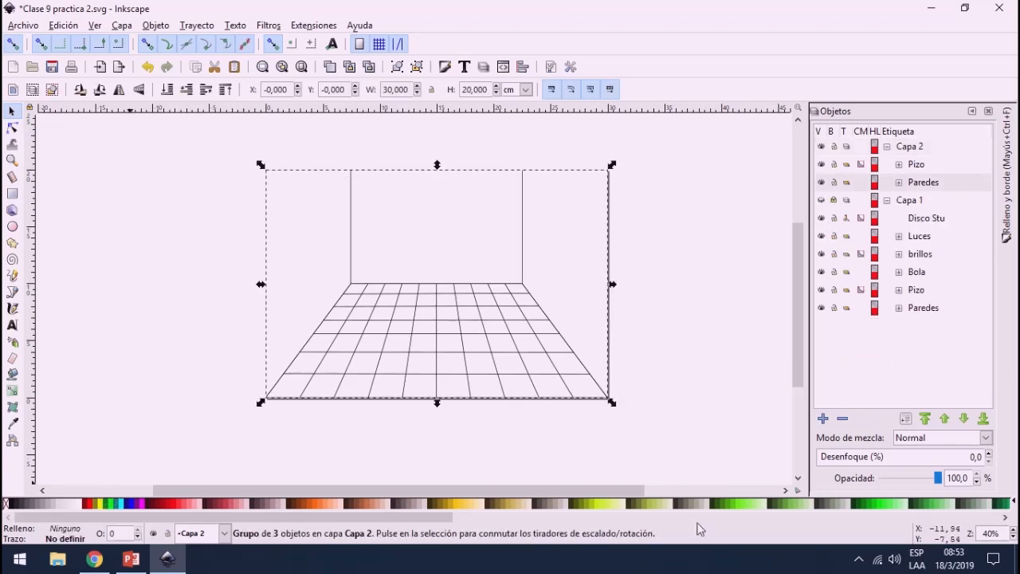
pyautogui.click(126, 505)
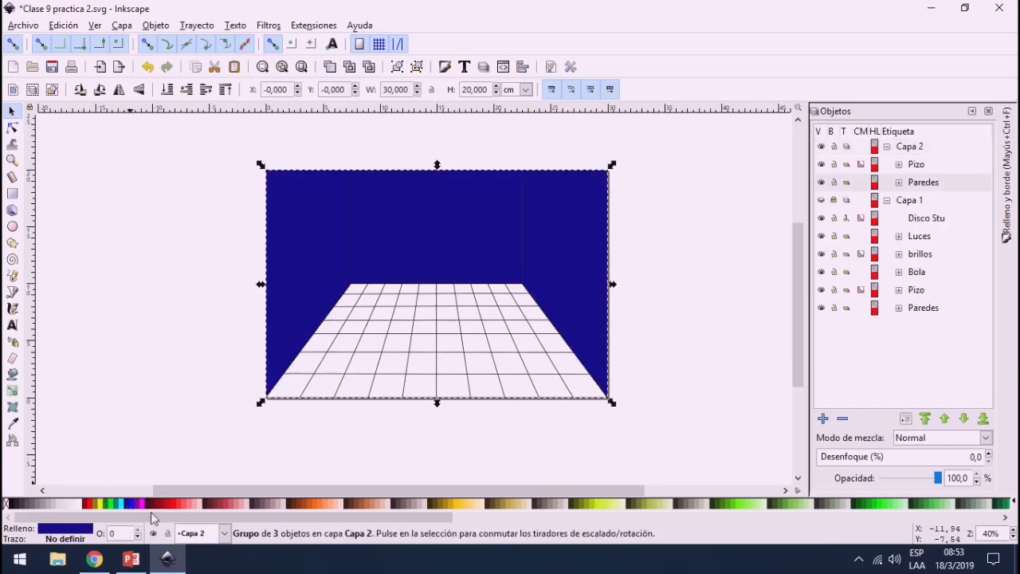
pyautogui.moveTo(279, 516); pyautogui.dragTo(726, 515)
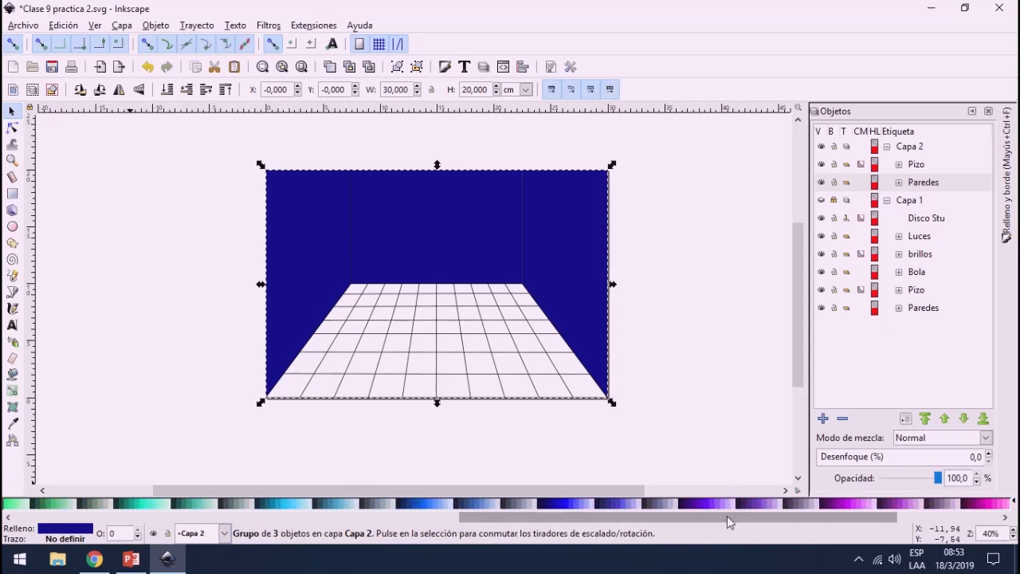
pyautogui.click(549, 505)
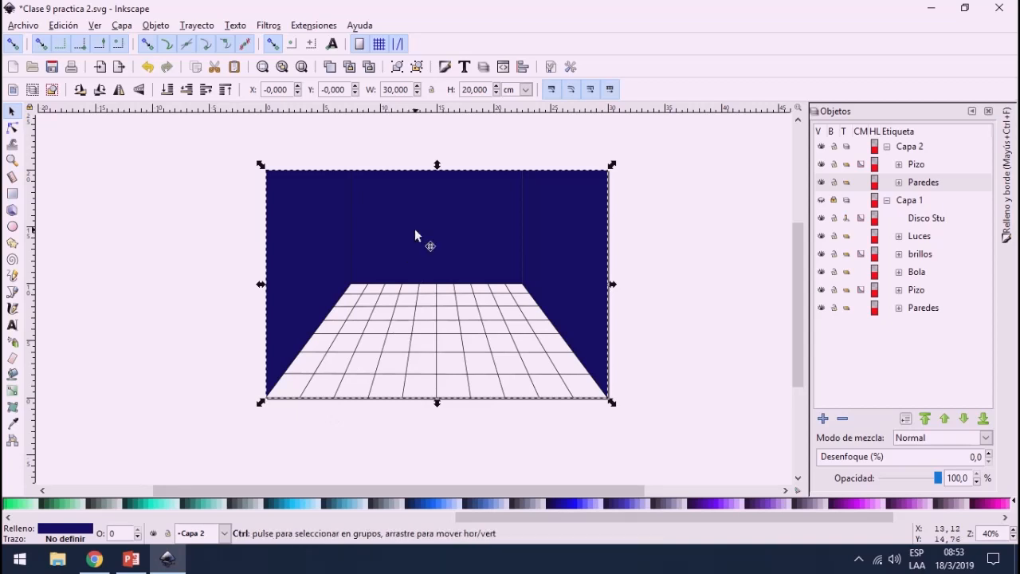
# Step: Set the stroke width of the Paredes wall group to 1 mm
pyautogui.scroll(1, 415, 229)
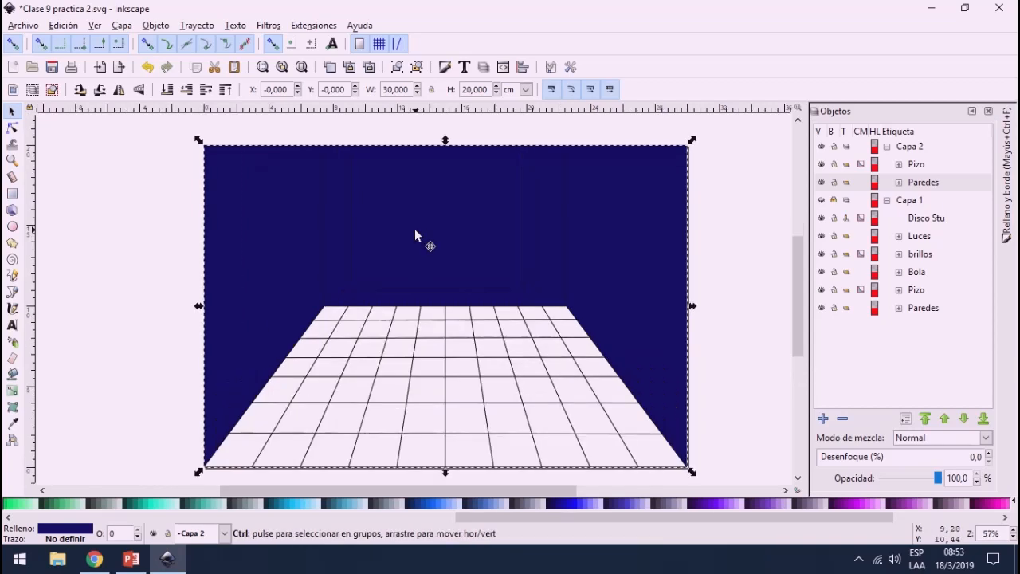
pyautogui.click(1003, 231)
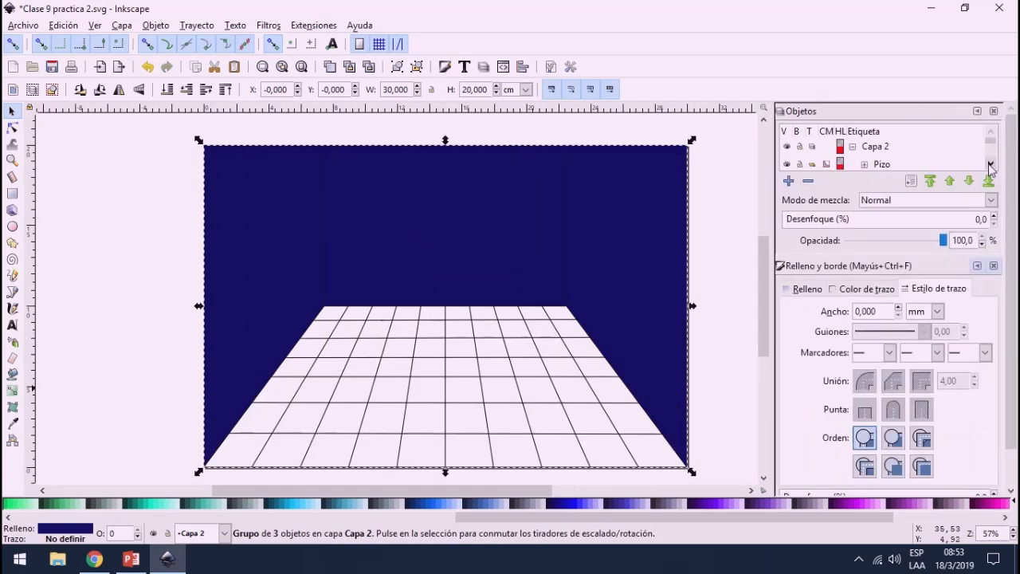
pyautogui.click(899, 308)
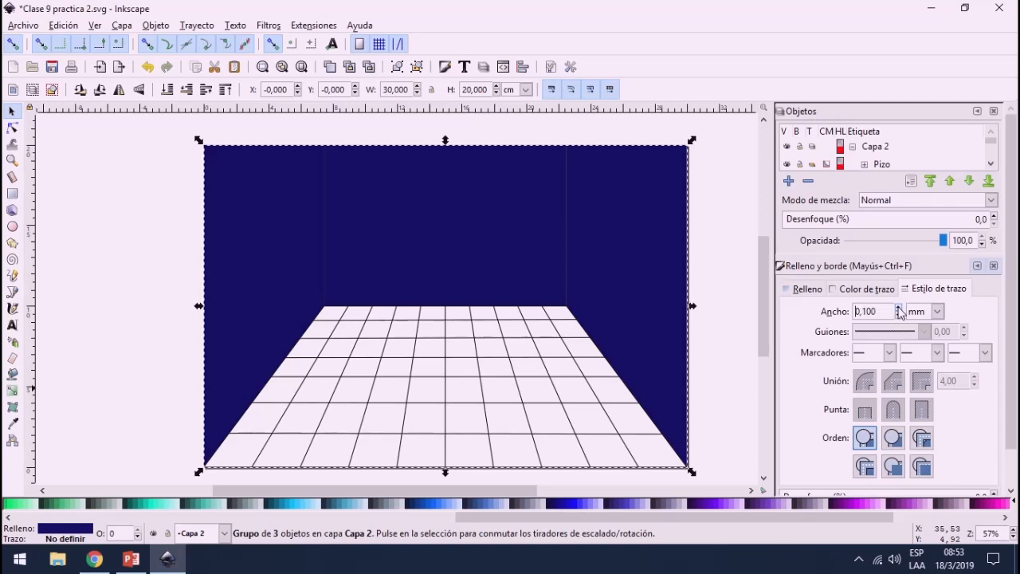
pyautogui.moveTo(880, 308); pyautogui.dragTo(831, 310)
pyautogui.write('1')
pyautogui.press('Return')
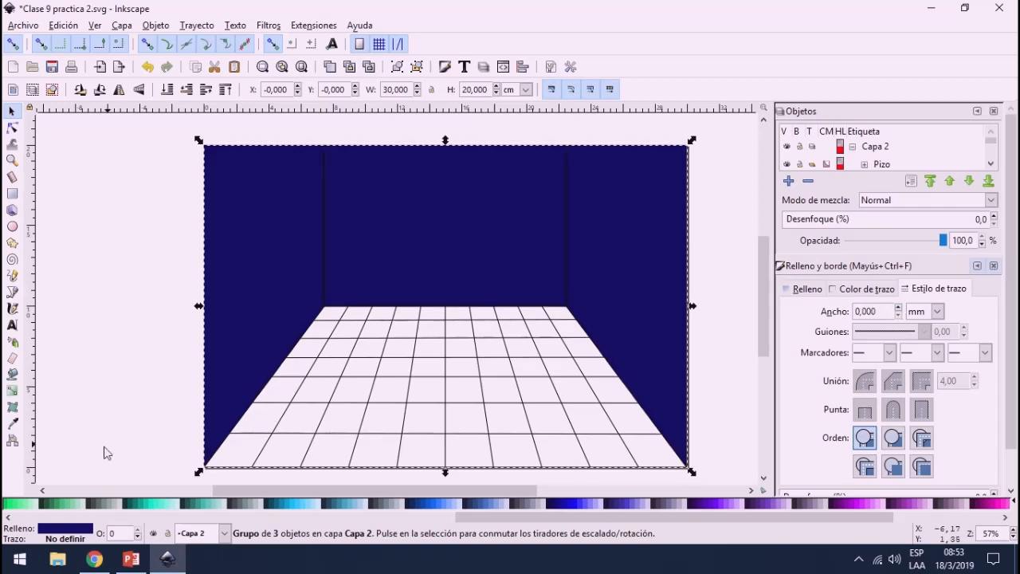
# Step: Set the stroke width of the Pizo floor grid group to 1 mm and deselect it
pyautogui.click(331, 325)
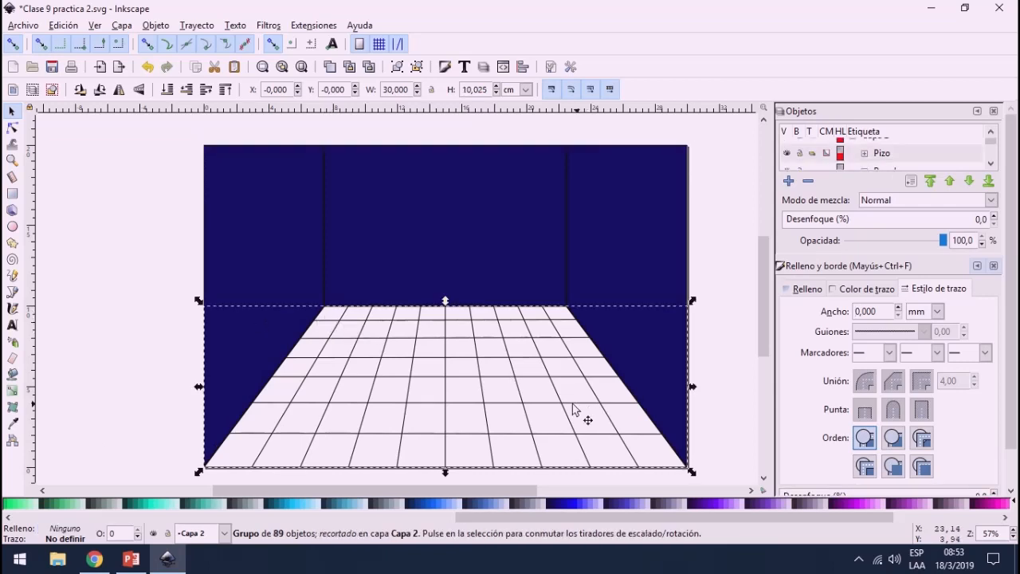
pyautogui.moveTo(889, 312); pyautogui.dragTo(805, 310)
pyautogui.write('1')
pyautogui.press('Return')
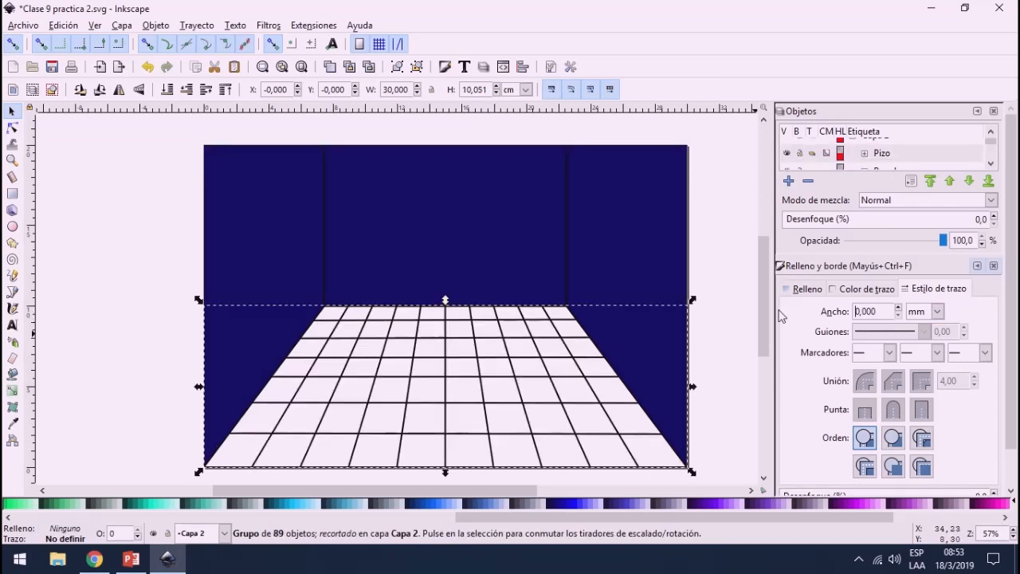
pyautogui.click(107, 318)
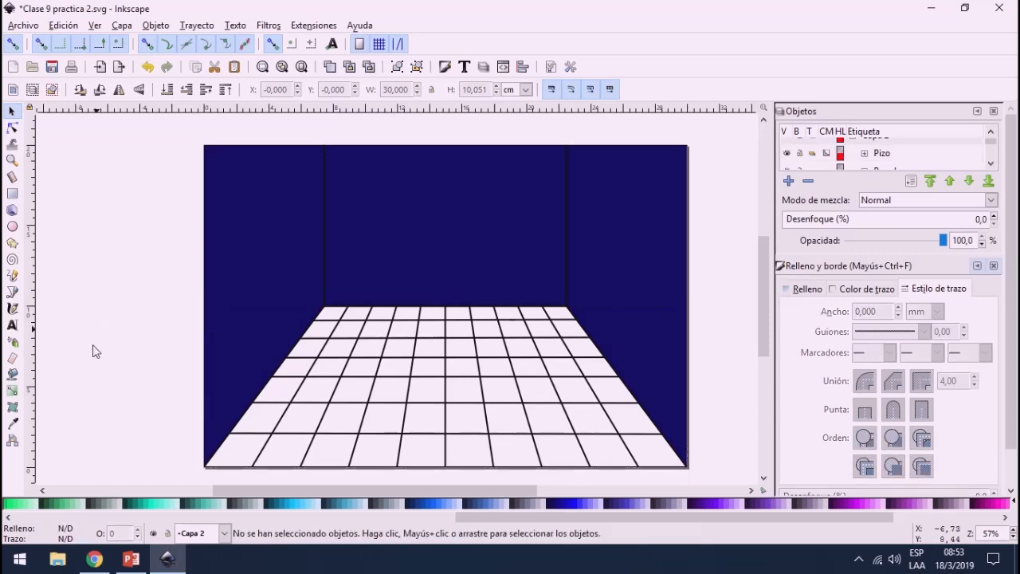
# Step: Fill the second tile from the left in the floor's front row with red using the Paint Bucket, undoing the fill of another tile
pyautogui.click(11, 374)
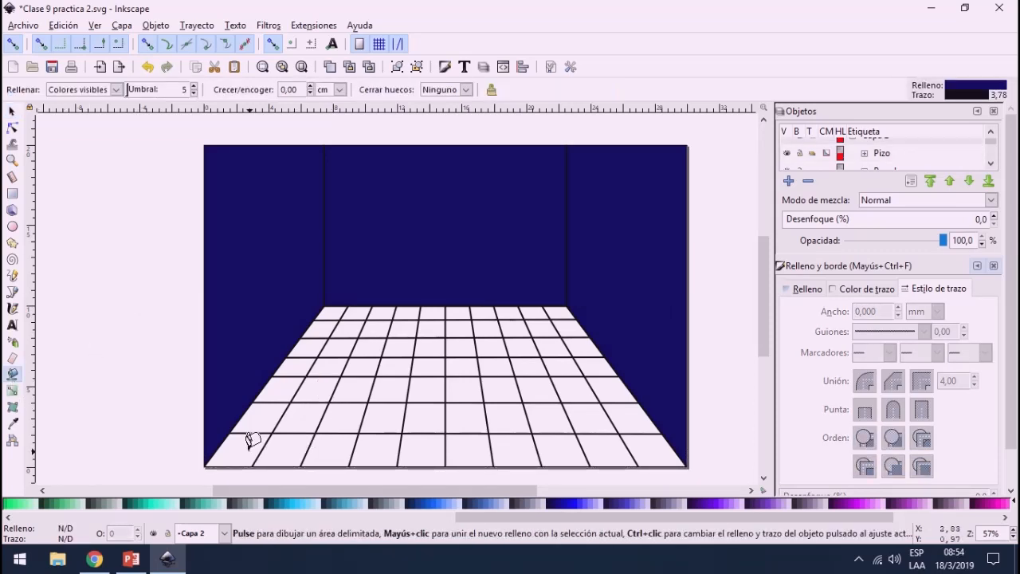
pyautogui.moveTo(386, 492); pyautogui.dragTo(414, 493)
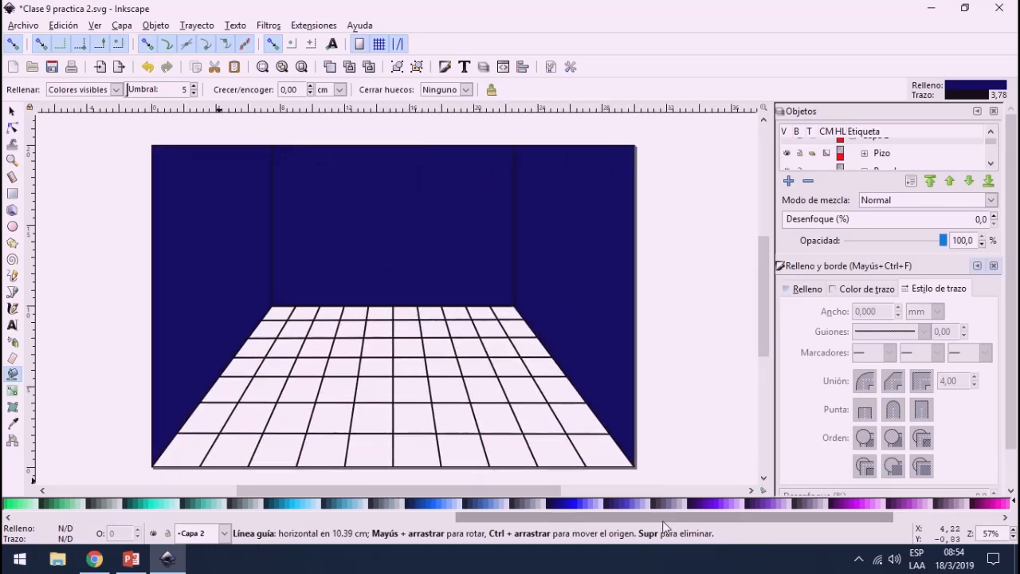
pyautogui.moveTo(665, 519); pyautogui.dragTo(139, 517)
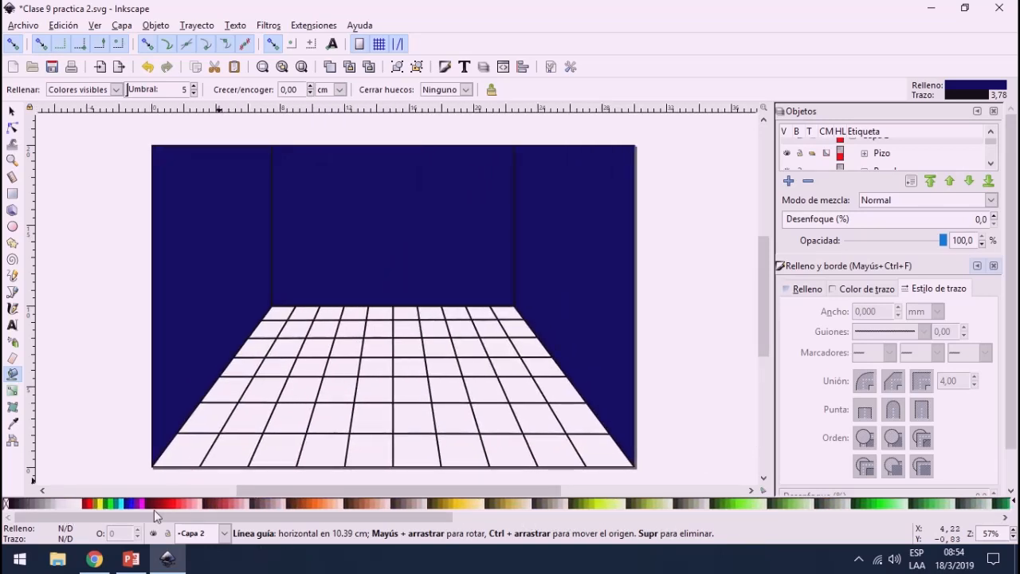
pyautogui.click(174, 504)
pyautogui.click(300, 411)
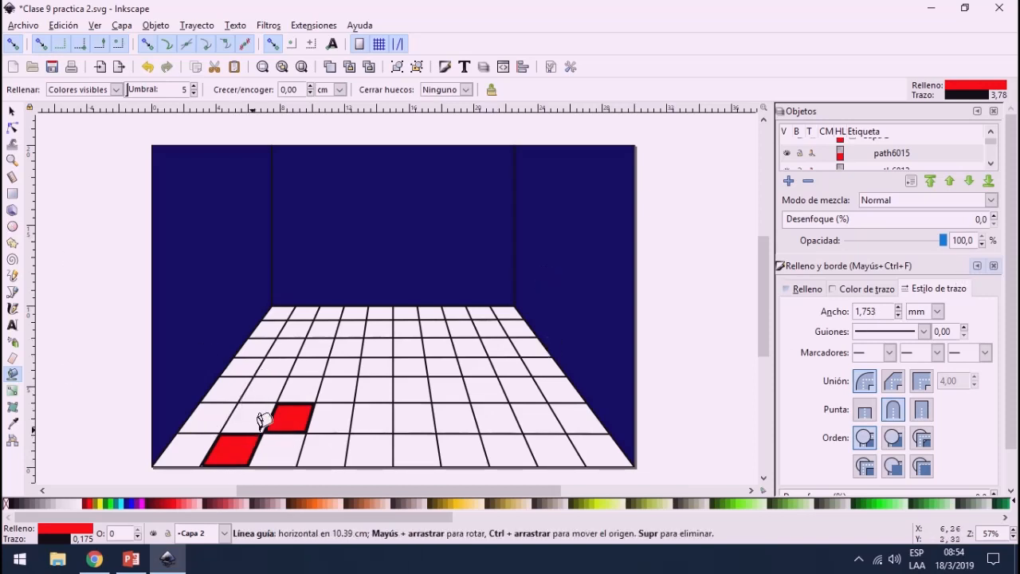
pyautogui.hotkey('ctrl', 'z')
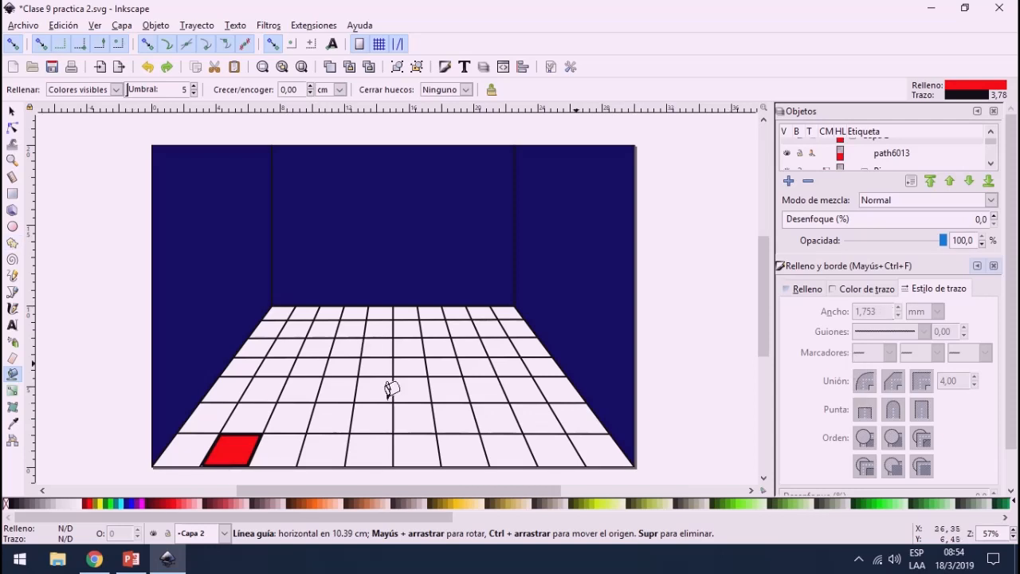
# Step: Set the stroke width of the red front-row tile to 0 mm
pyautogui.click(12, 110)
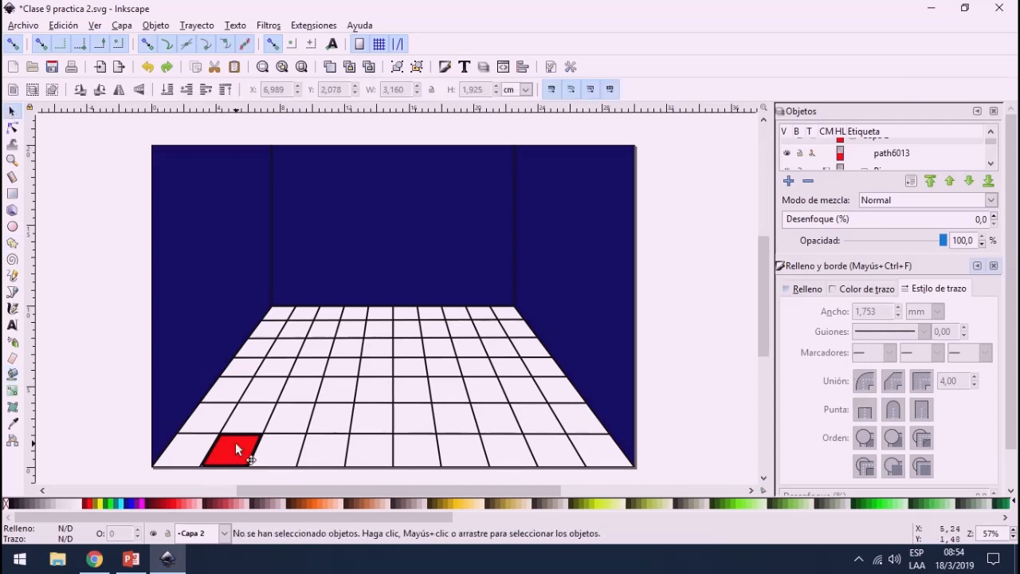
pyautogui.click(237, 449)
pyautogui.hotkey('ctrl', 'a')
pyautogui.write('0')
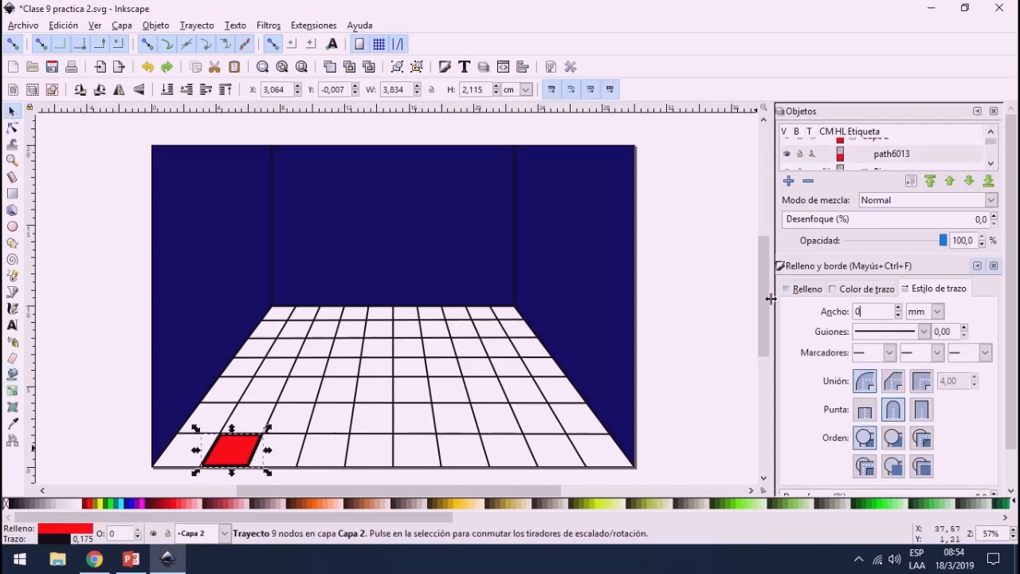
pyautogui.press('Return')
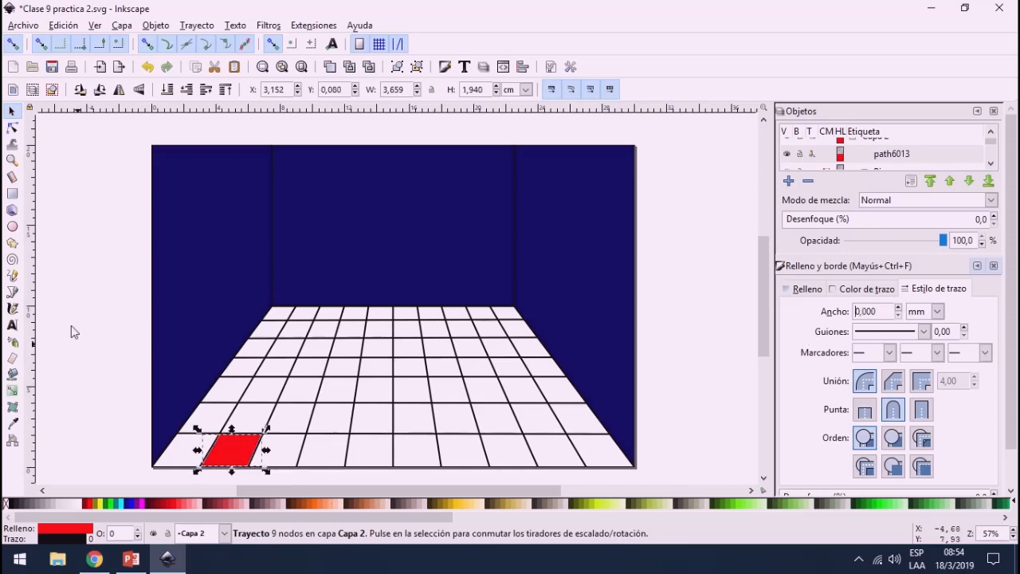
# Step: Bucket-fill three more floor tiles red: the third in the second and fifth rows, and the seventh in the sixth row from the front
pyautogui.click(12, 373)
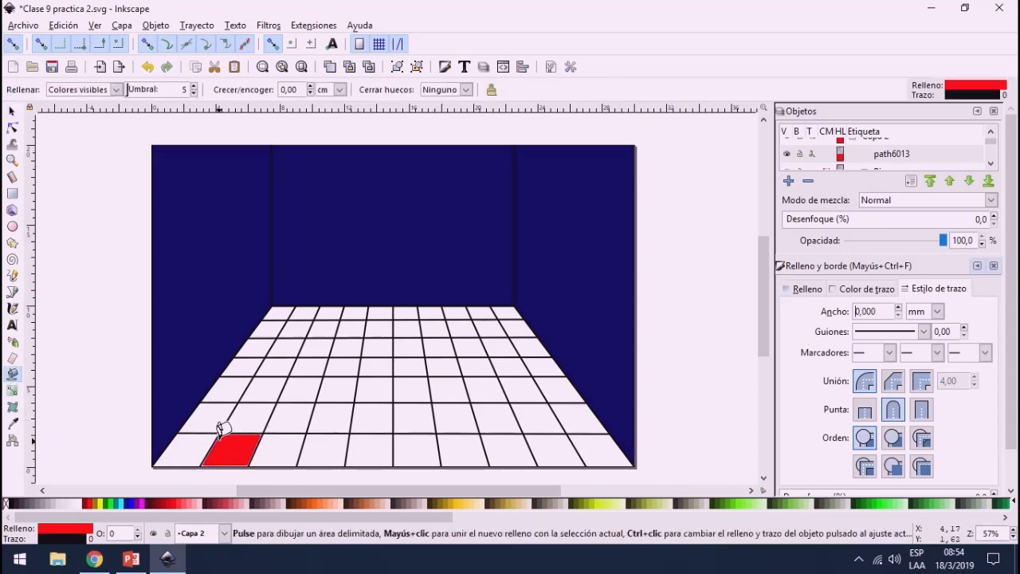
pyautogui.click(291, 421)
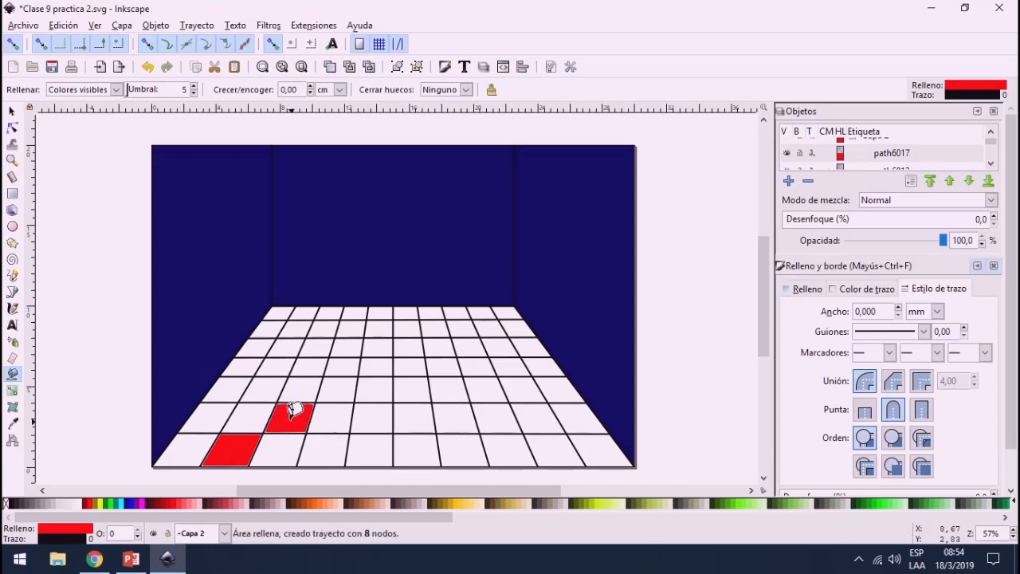
pyautogui.click(312, 348)
pyautogui.click(436, 325)
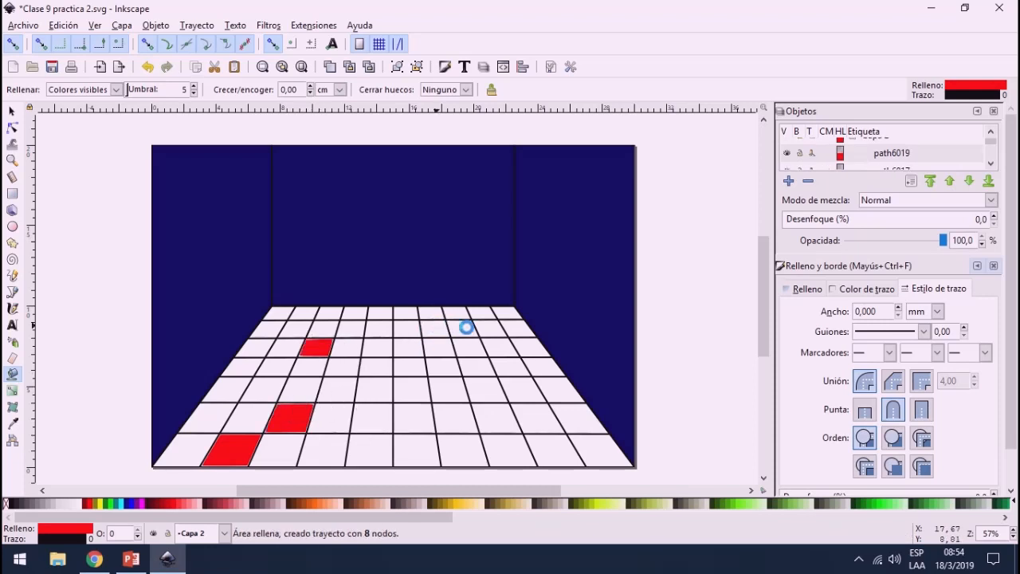
# Step: Bucket-fill further scattered floor tiles with bright green, undoing the fill that catches the grid lines
pyautogui.click(481, 386)
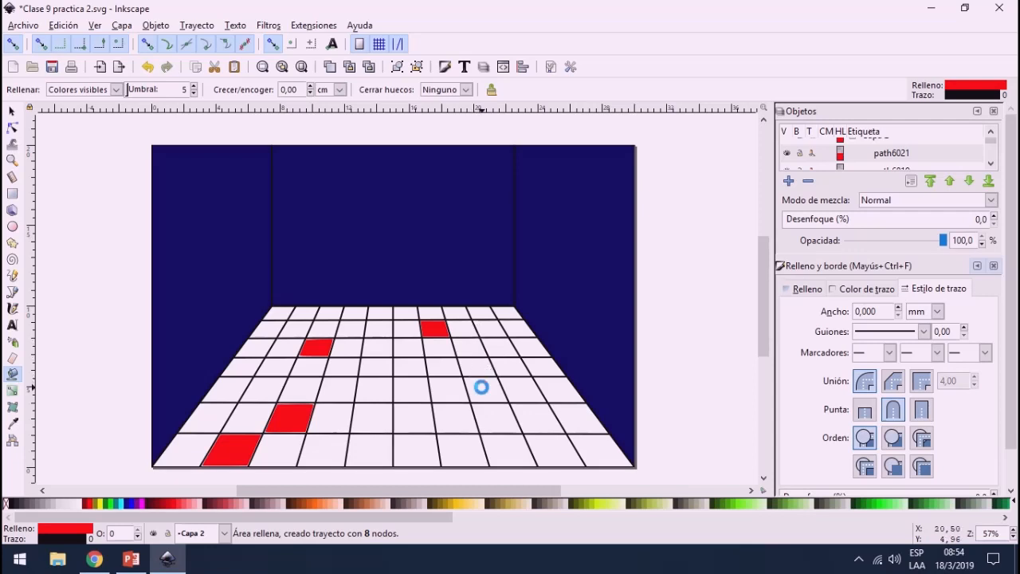
pyautogui.click(112, 505)
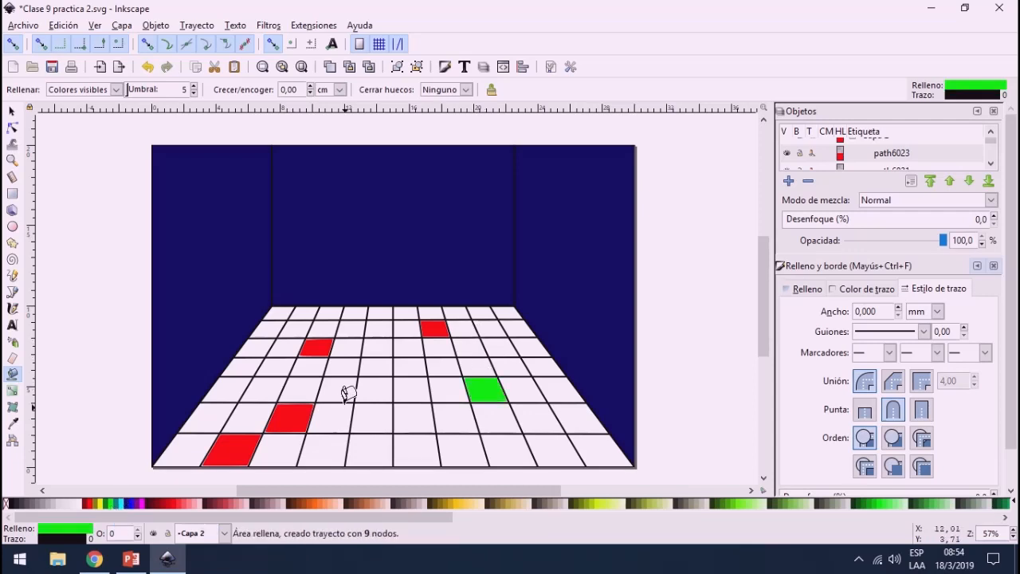
pyautogui.click(283, 351)
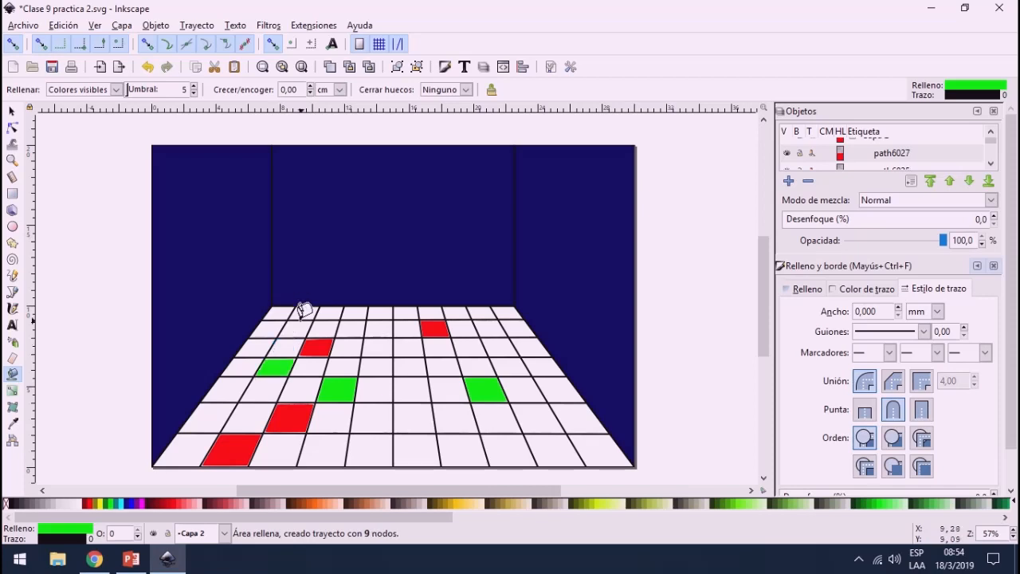
pyautogui.click(376, 320)
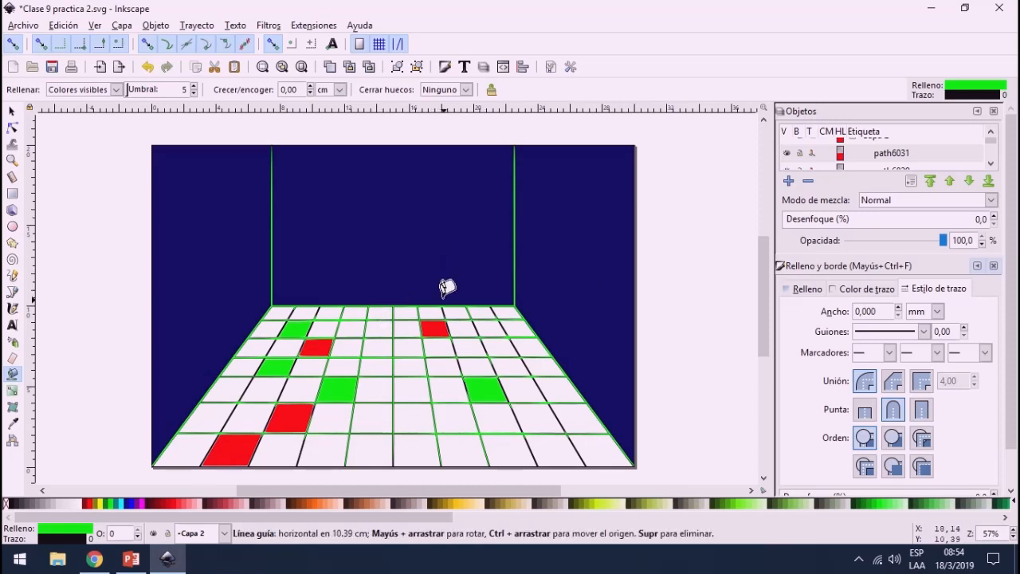
pyautogui.hotkey('ctrl', 'z')
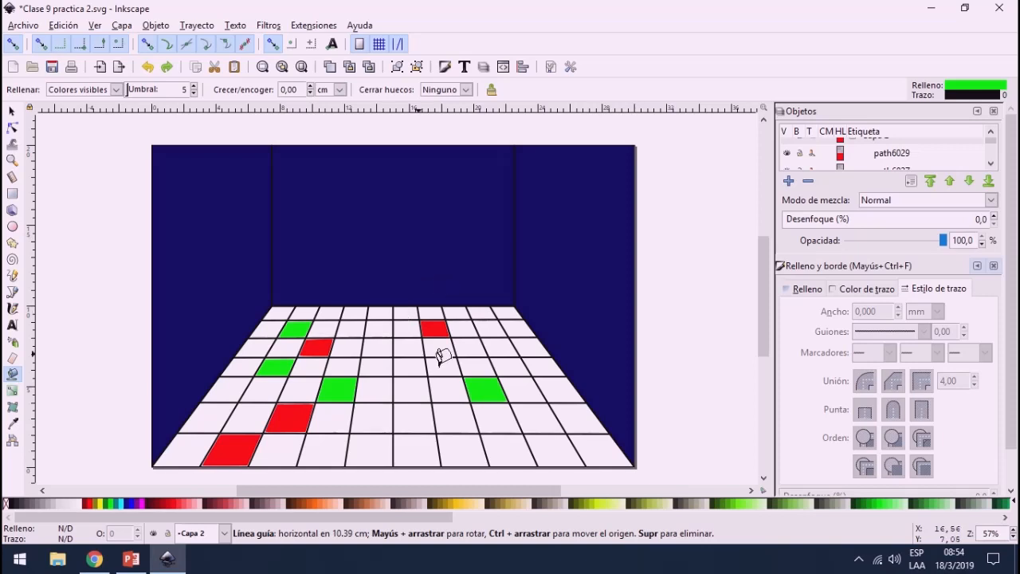
pyautogui.click(404, 416)
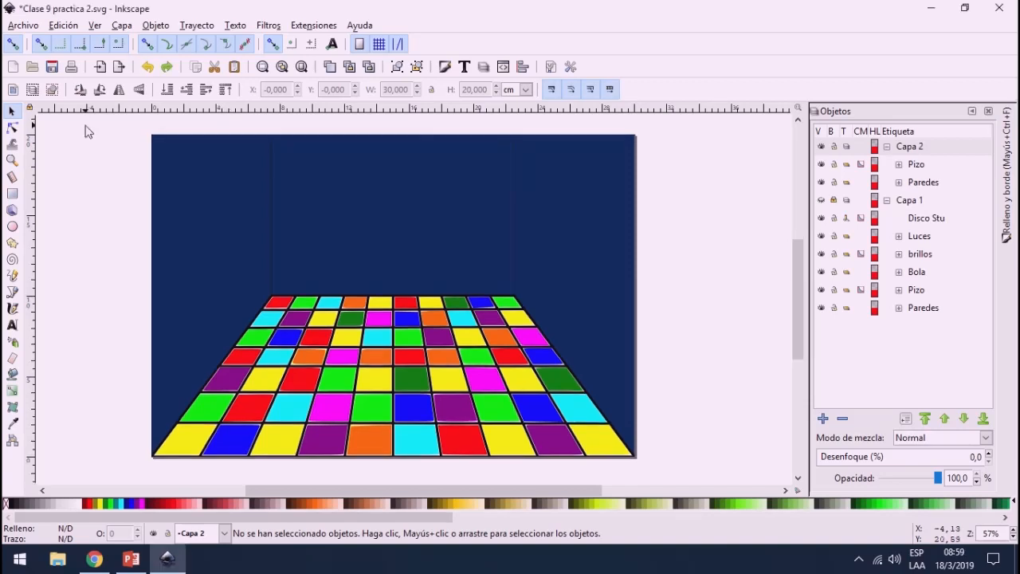
# Step: Apply the Oscuro y brillo filter to the Pizo and Paredes groups together
pyautogui.moveTo(85, 125)
pyautogui.mouseDown()
pyautogui.moveTo(556, 270)
pyautogui.moveTo(661, 392)
pyautogui.moveTo(712, 476)
pyautogui.moveTo(674, 483)
pyautogui.mouseUp()
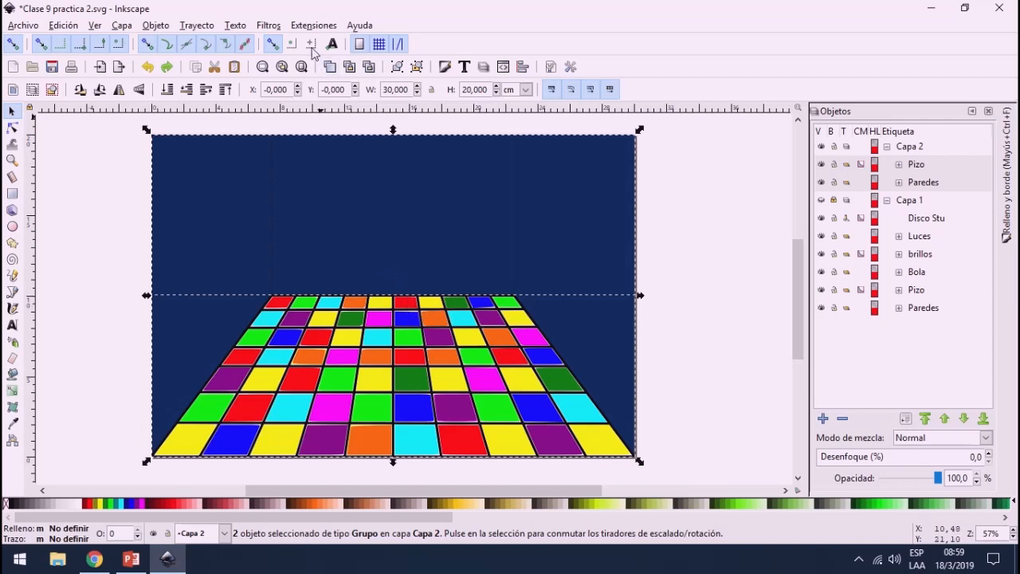
pyautogui.click(268, 26)
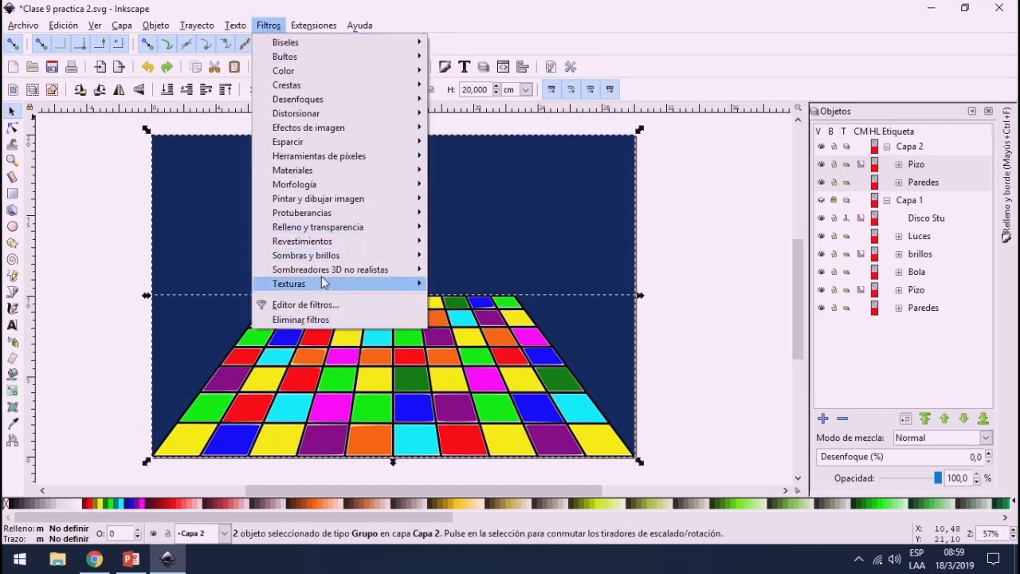
pyautogui.moveTo(366, 255)
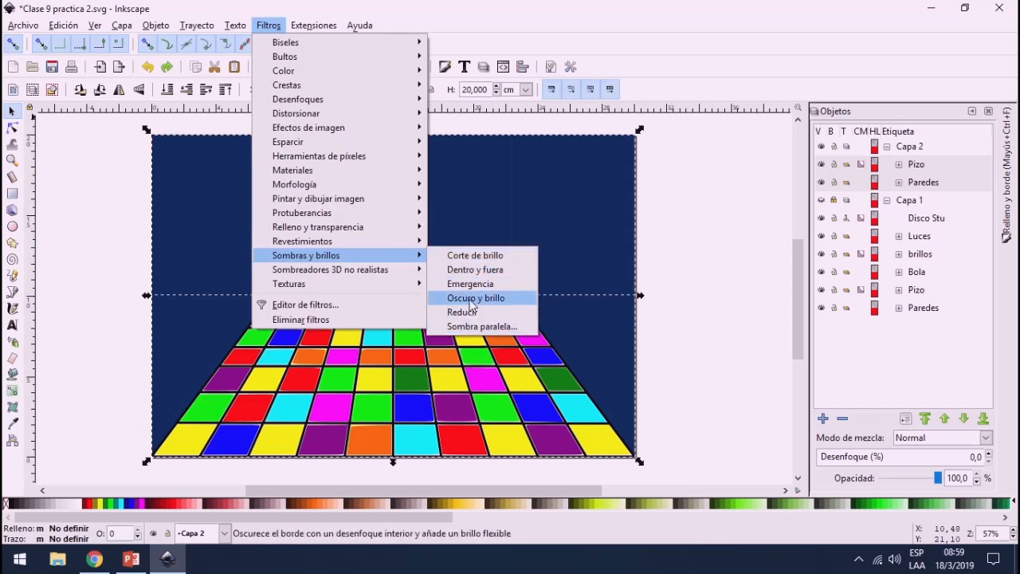
pyautogui.click(473, 298)
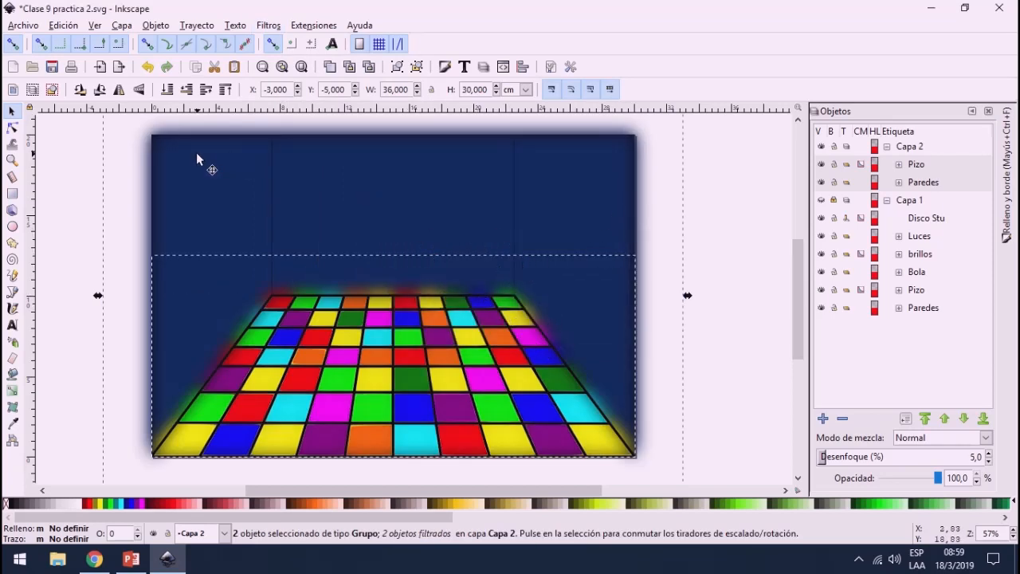
# Step: Draw a green 30 × 20 cm rectangle that exactly covers the page over the floor and walls
pyautogui.click(757, 221)
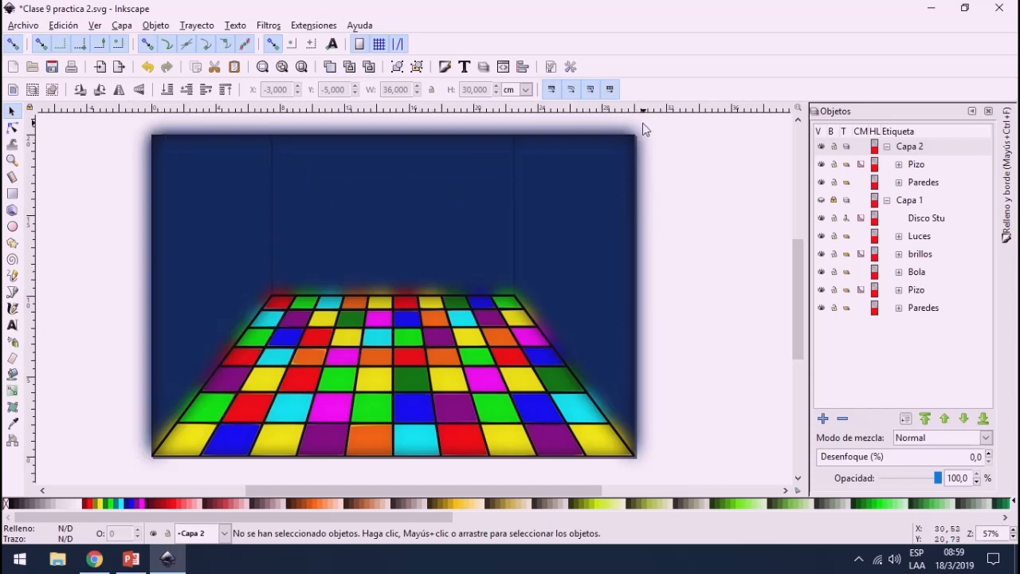
pyautogui.click(12, 193)
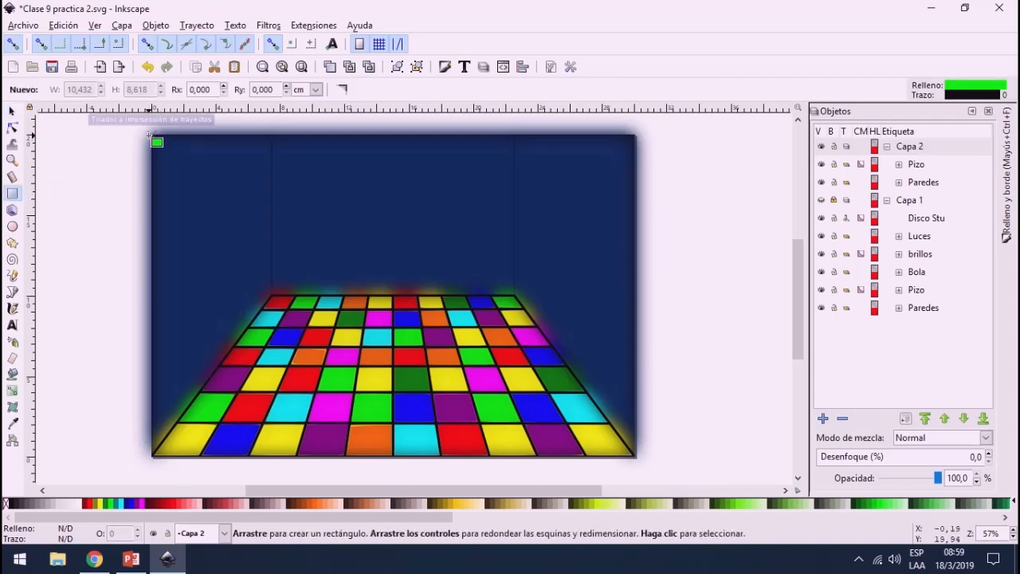
pyautogui.moveTo(151, 136); pyautogui.dragTo(635, 457)
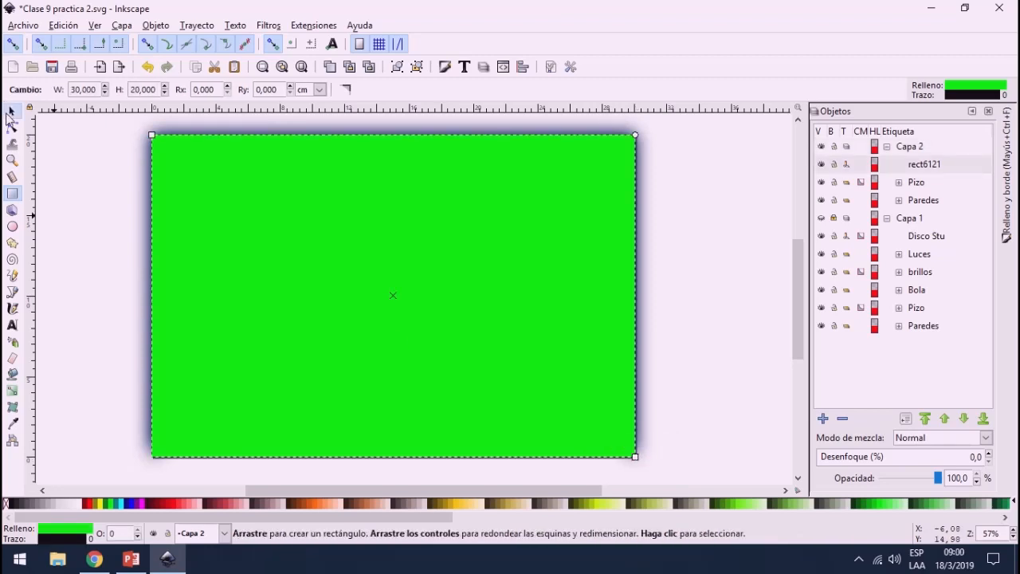
# Step: Clip the Pizo and Paredes groups to the page-sized rectangle so the glow outside the page is cut off
pyautogui.click(12, 110)
pyautogui.scroll(-2, 127, 208)
pyautogui.moveTo(91, 132); pyautogui.dragTo(492, 378)
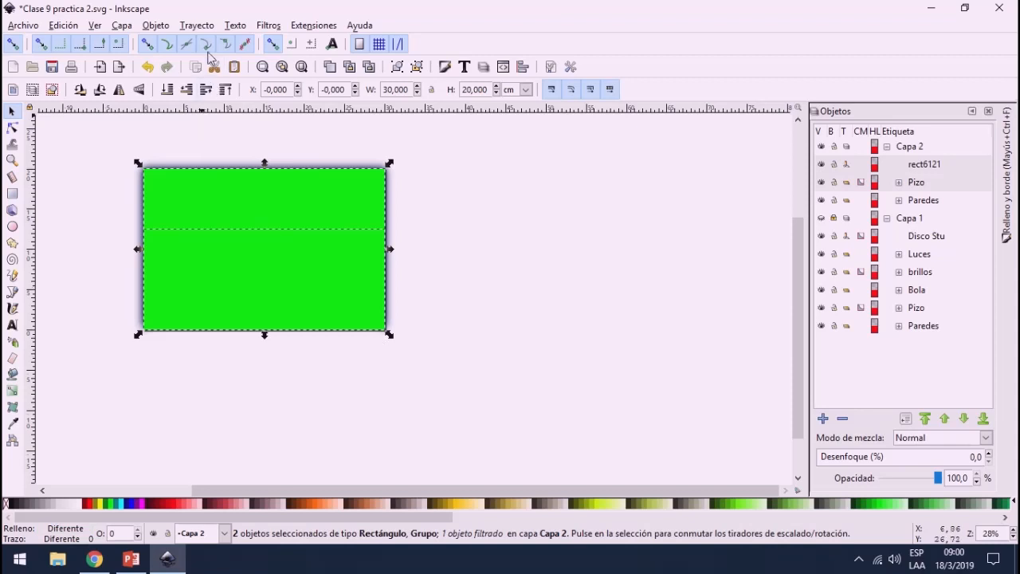
pyautogui.click(176, 26)
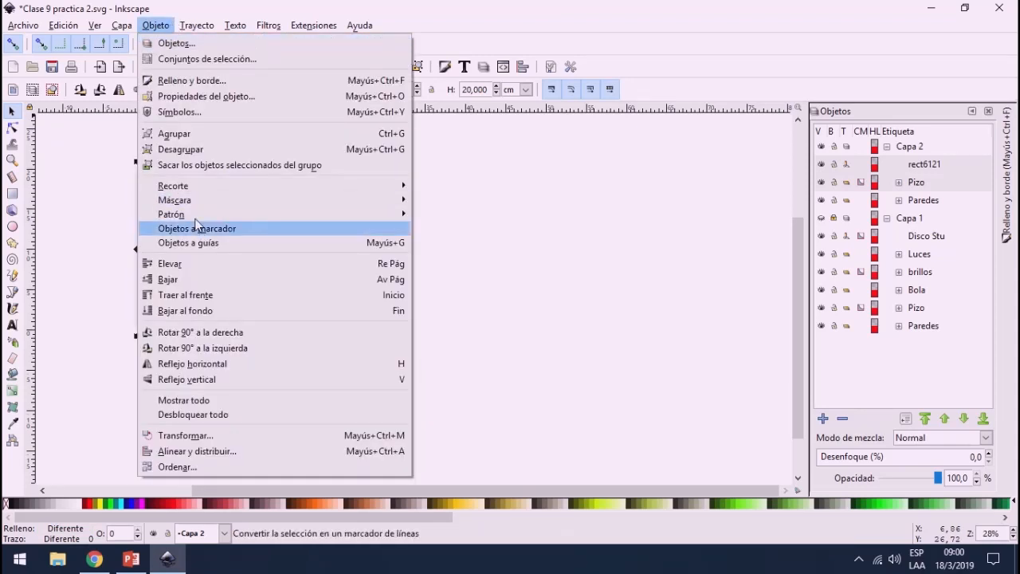
pyautogui.moveTo(192, 186)
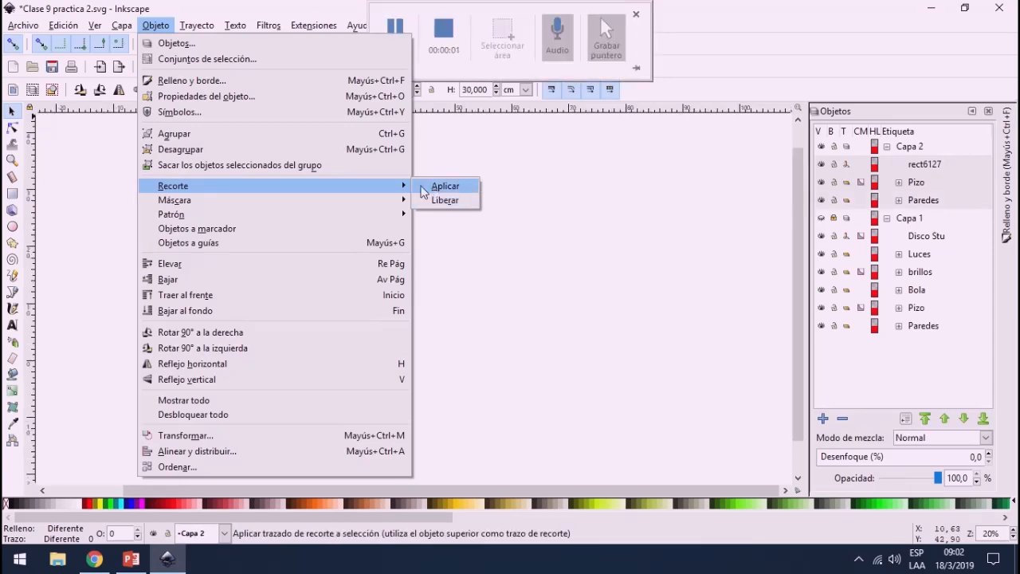
pyautogui.click(443, 185)
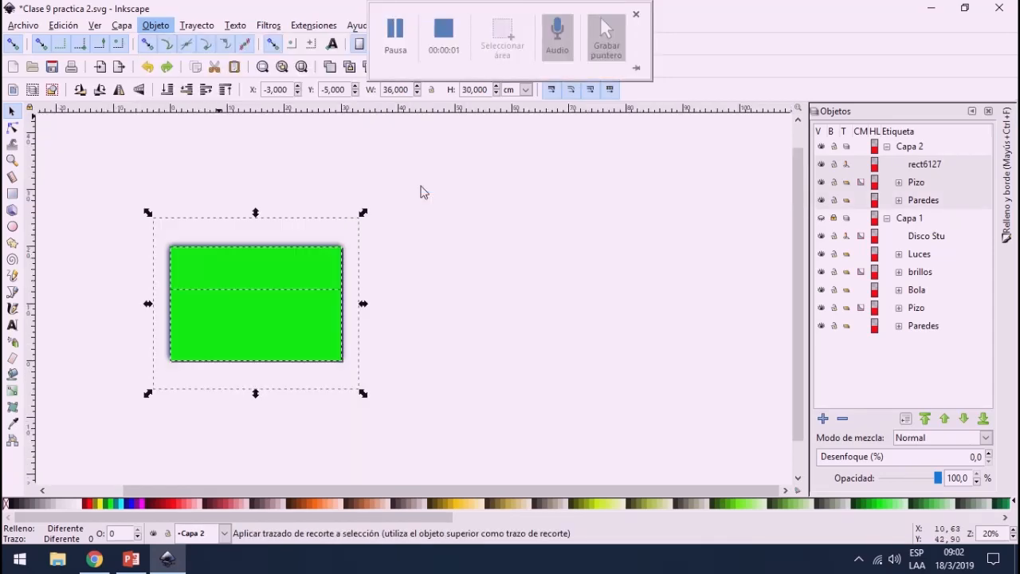
# Step: Examine the edges of the clipped floor and walls up close, and clear the selection
pyautogui.scroll(3, 191, 242)
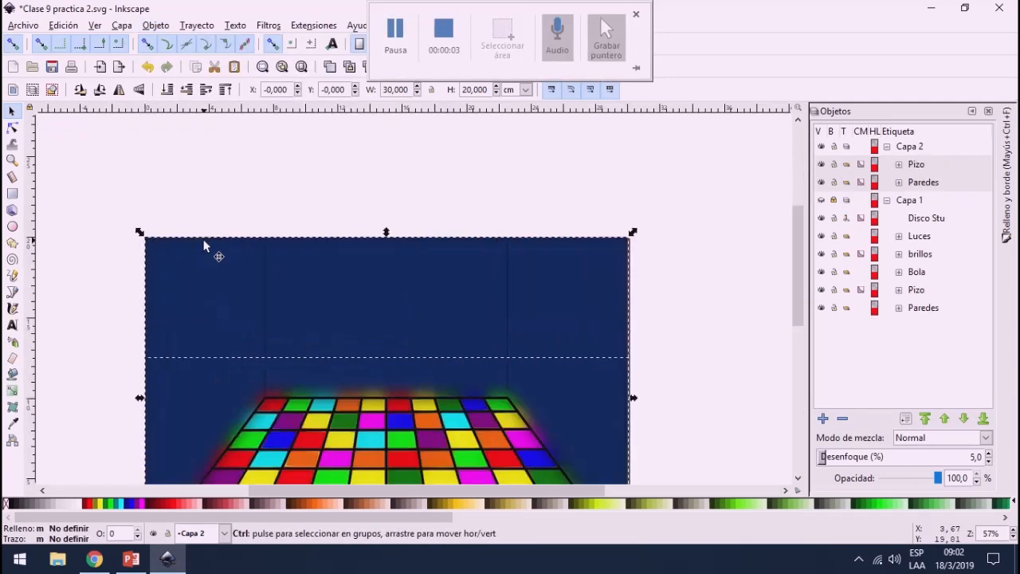
pyautogui.scroll(2, 255, 321)
pyautogui.scroll(-3, 444, 267)
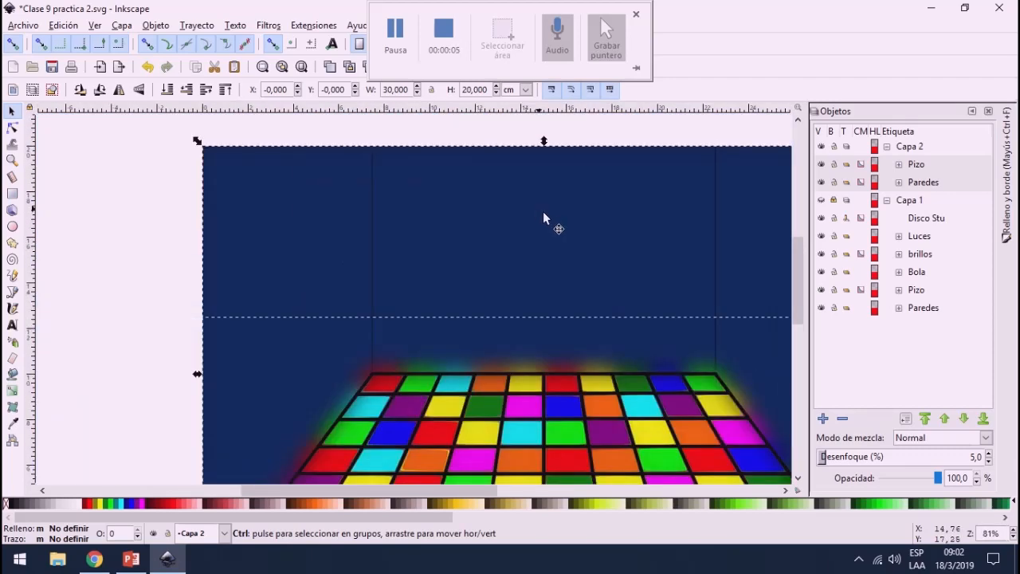
pyautogui.scroll(1, 677, 359)
pyautogui.scroll(-1, 706, 416)
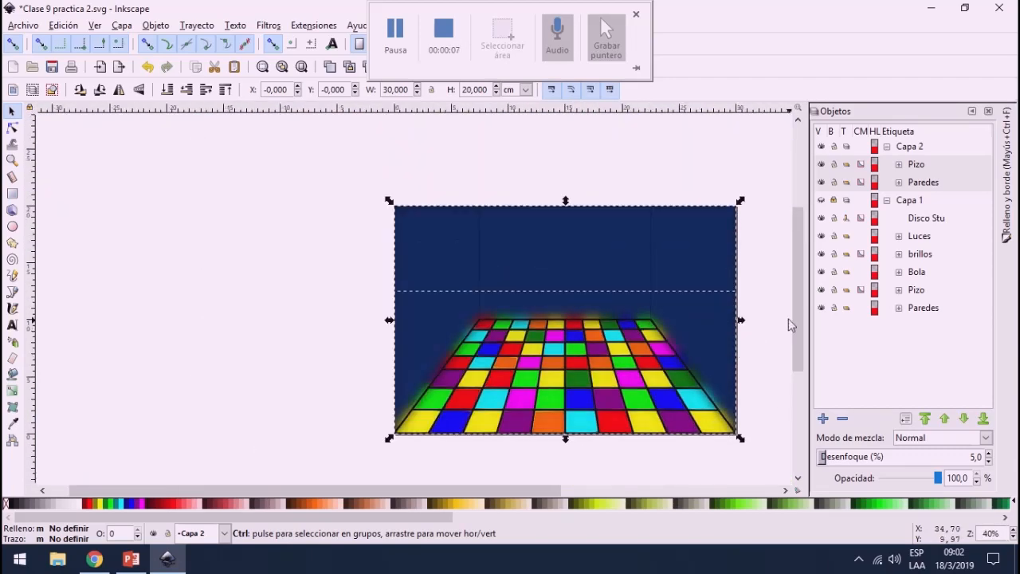
pyautogui.scroll(2, 652, 294)
pyautogui.scroll(-1, 558, 274)
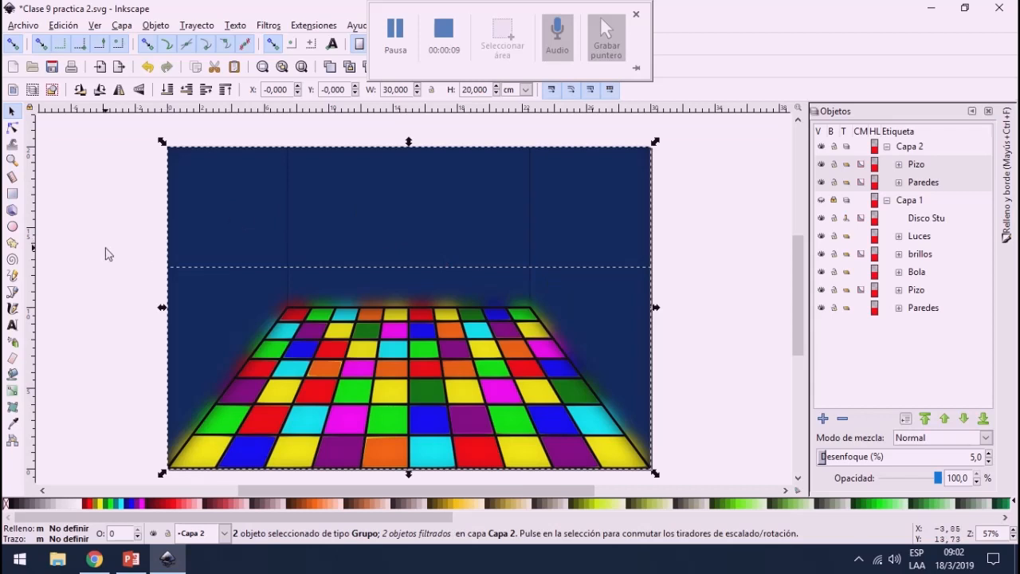
pyautogui.click(135, 161)
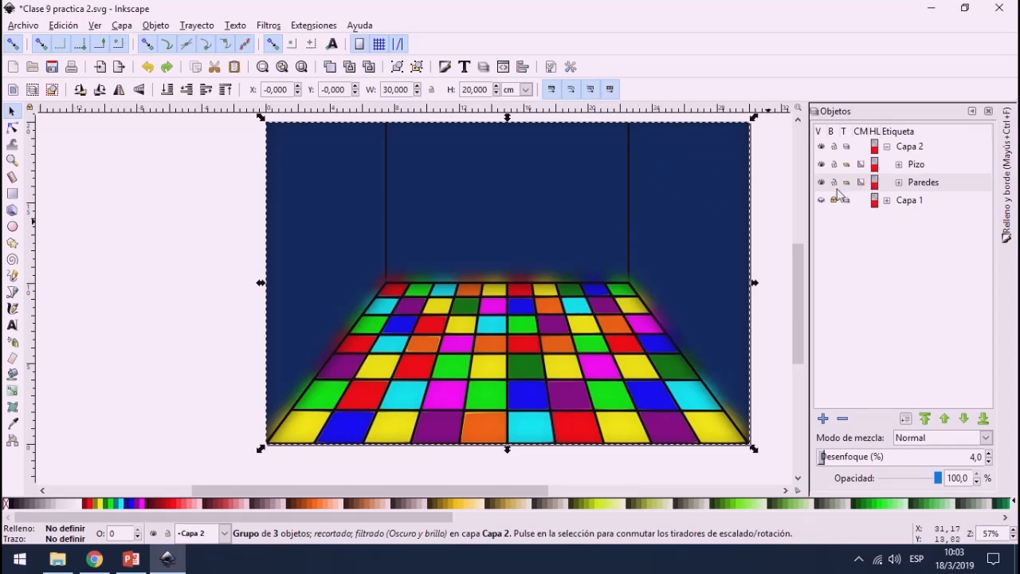
# Step: Compare the rebuilt room with the finished scene by showing Capa 1 instead of Capa 2, and restore Capa 2
pyautogui.click(820, 147)
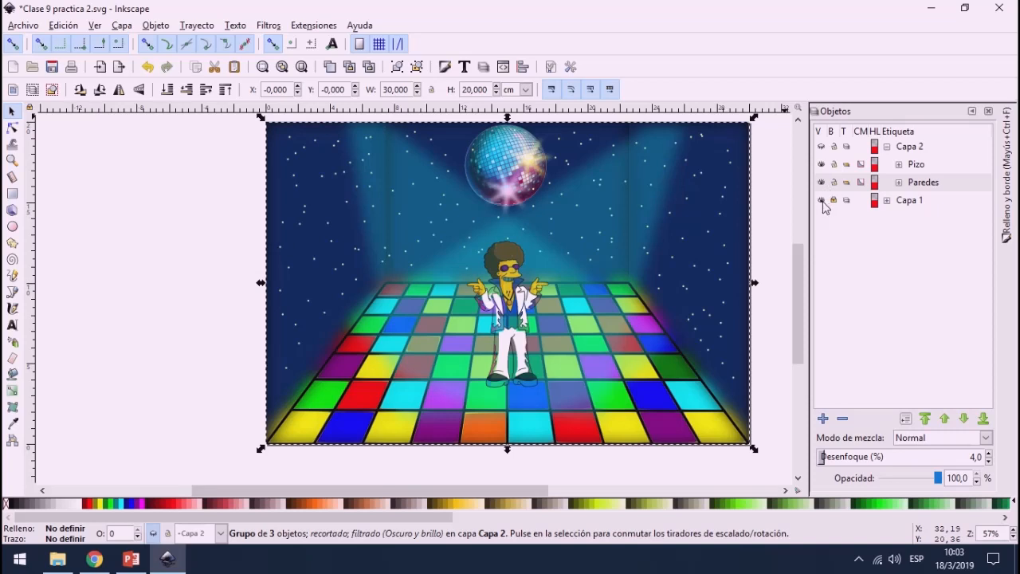
pyautogui.click(822, 147)
pyautogui.click(821, 148)
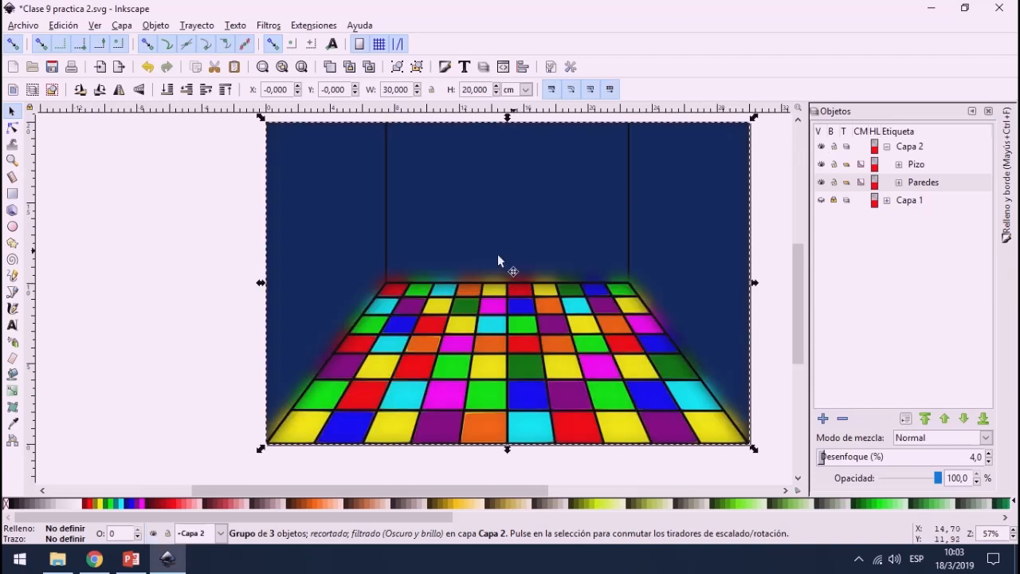
# Step: Enter the Paredes group and apply the Oscuro y brillo filter to the right wall alone
pyautogui.doubleClick(701, 237)
pyautogui.click(701, 237)
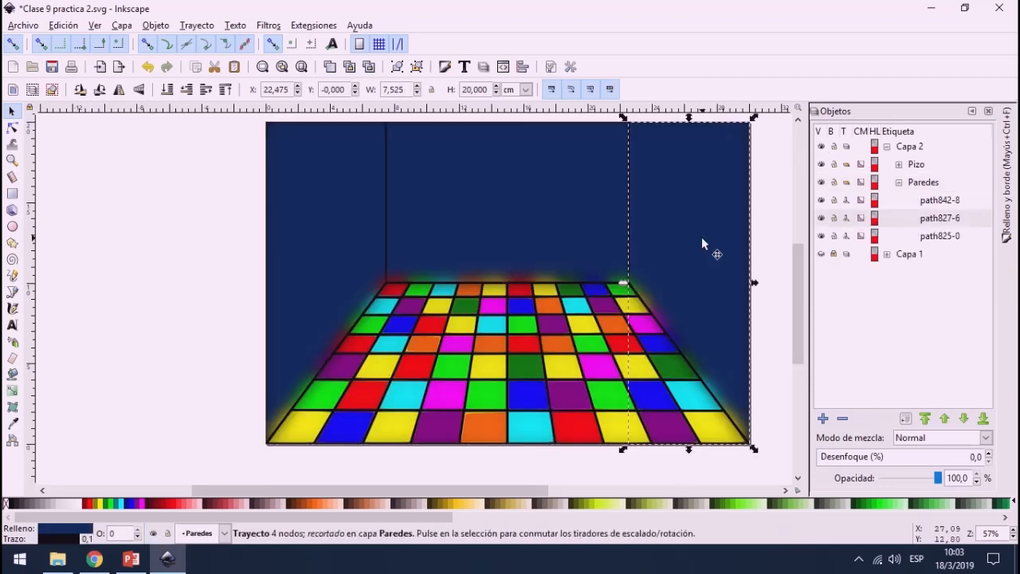
pyautogui.click(276, 29)
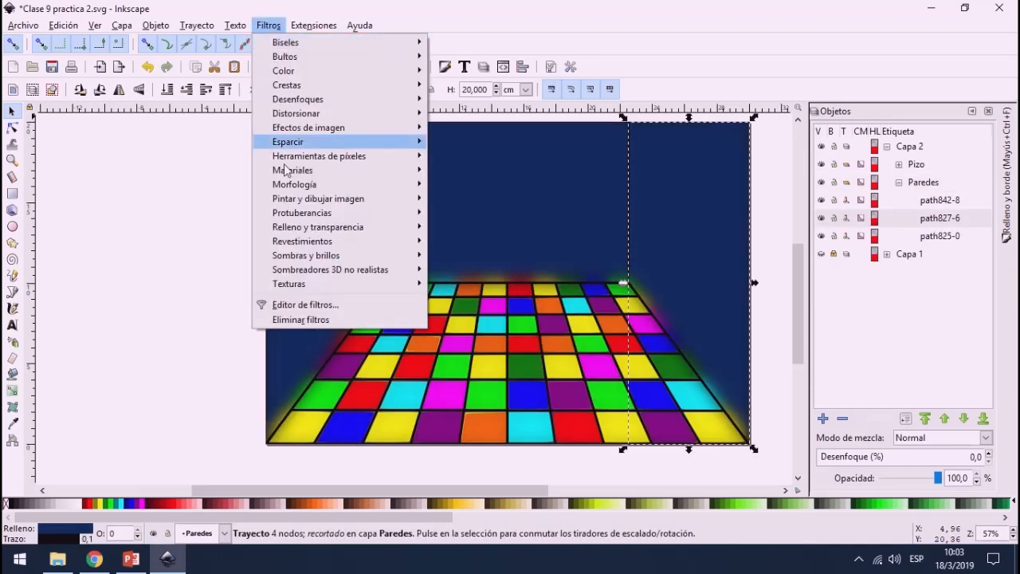
pyautogui.moveTo(333, 265)
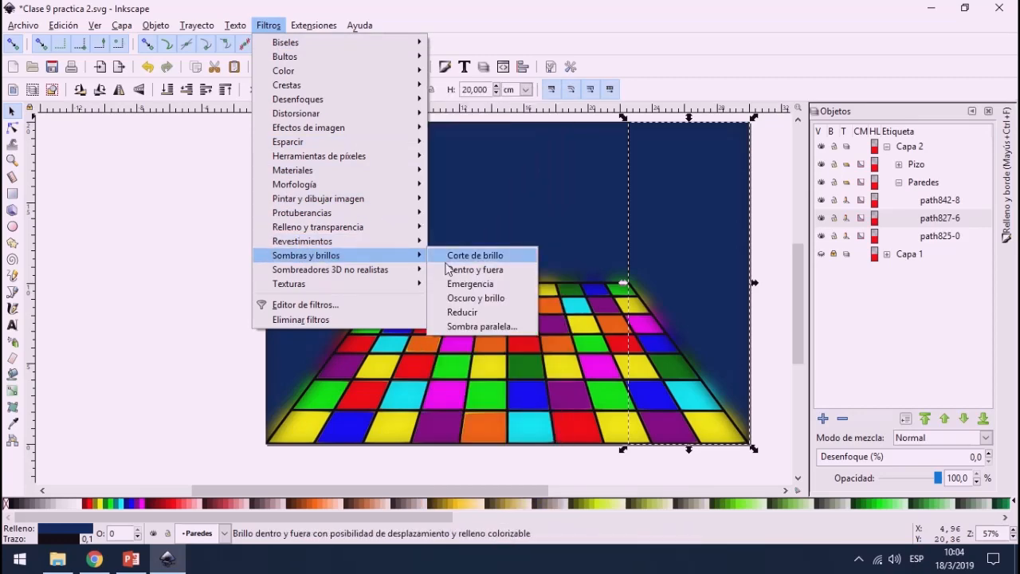
pyautogui.click(509, 299)
# Step: Apply the Oscuro y brillo filter to the back wall inside the Paredes group
pyautogui.click(555, 198)
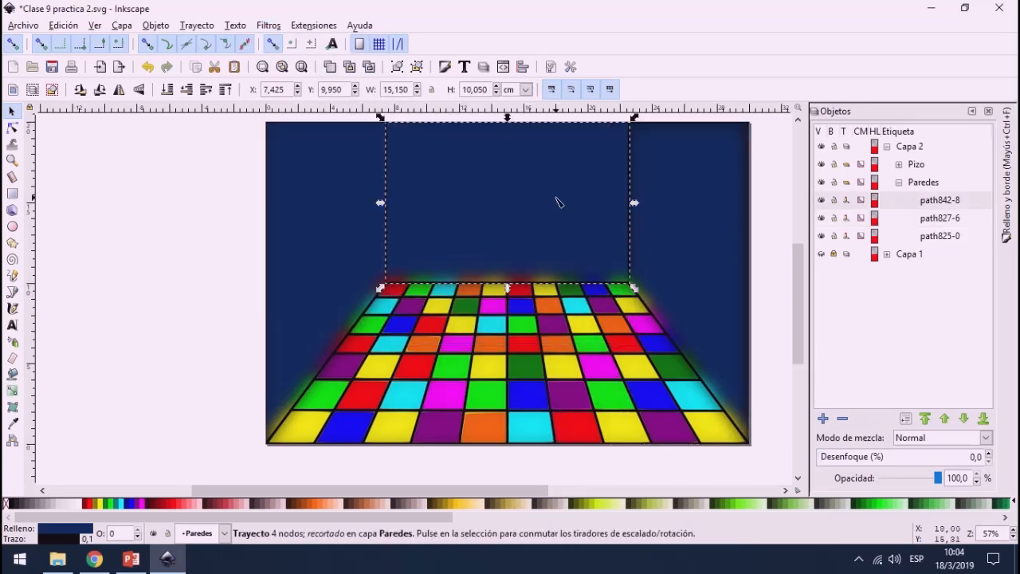
pyautogui.press('n')
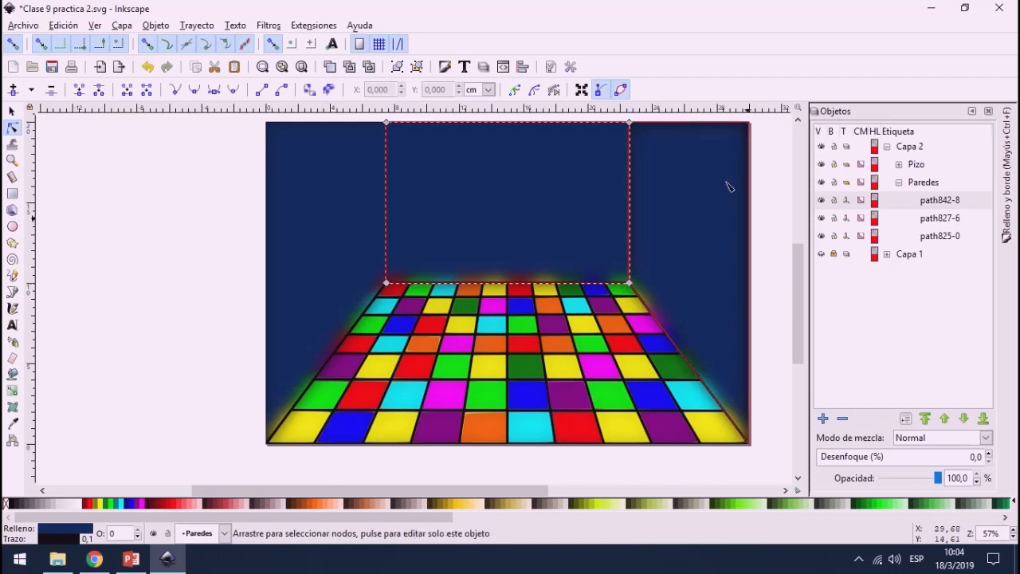
pyautogui.click(278, 28)
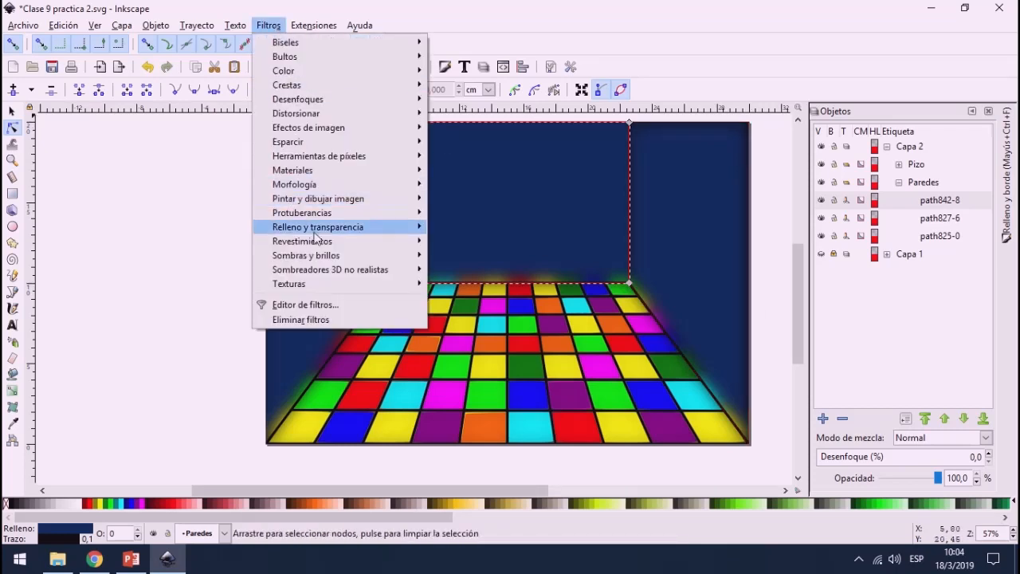
pyautogui.moveTo(352, 258)
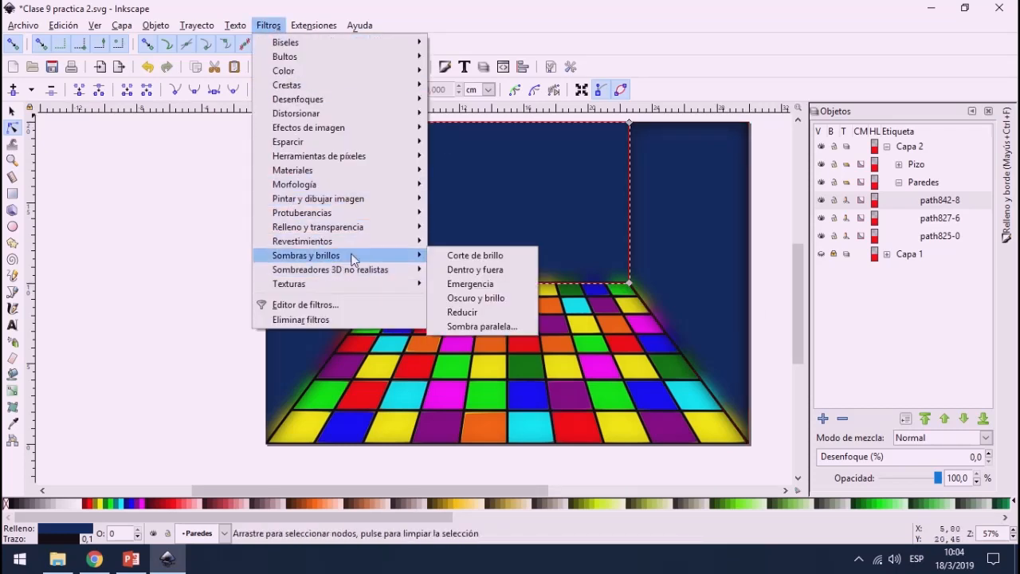
pyautogui.click(458, 298)
# Step: Apply the Oscuro y brillo filter to the left wall inside the Paredes group and clear the selection
pyautogui.click(296, 240)
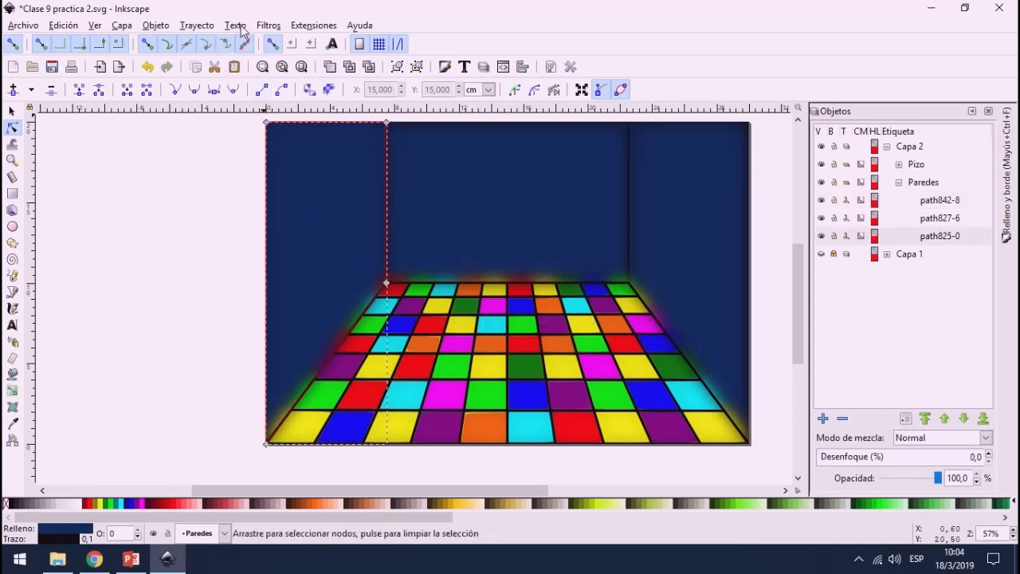
pyautogui.click(269, 25)
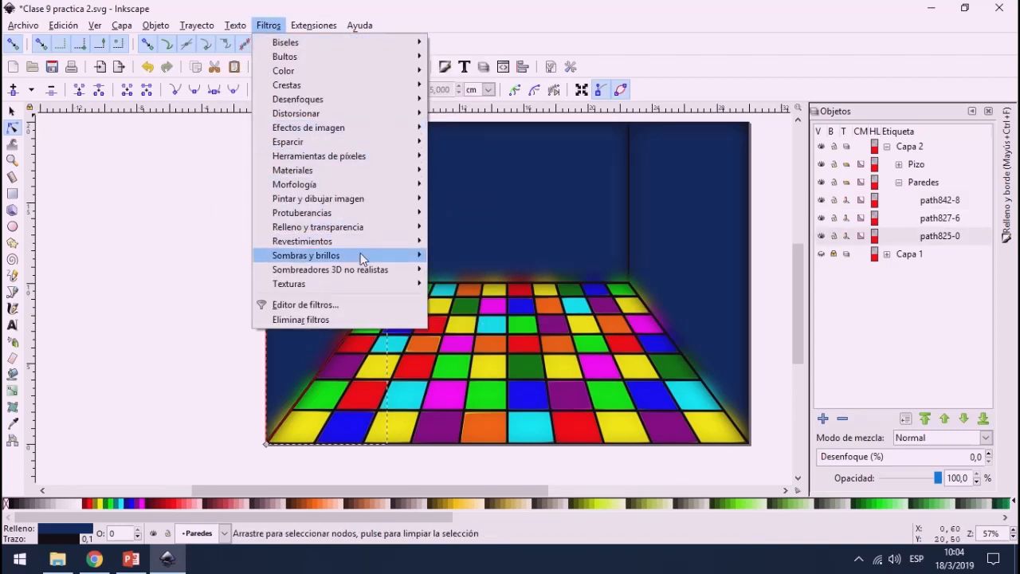
pyautogui.moveTo(360, 255)
pyautogui.click(475, 297)
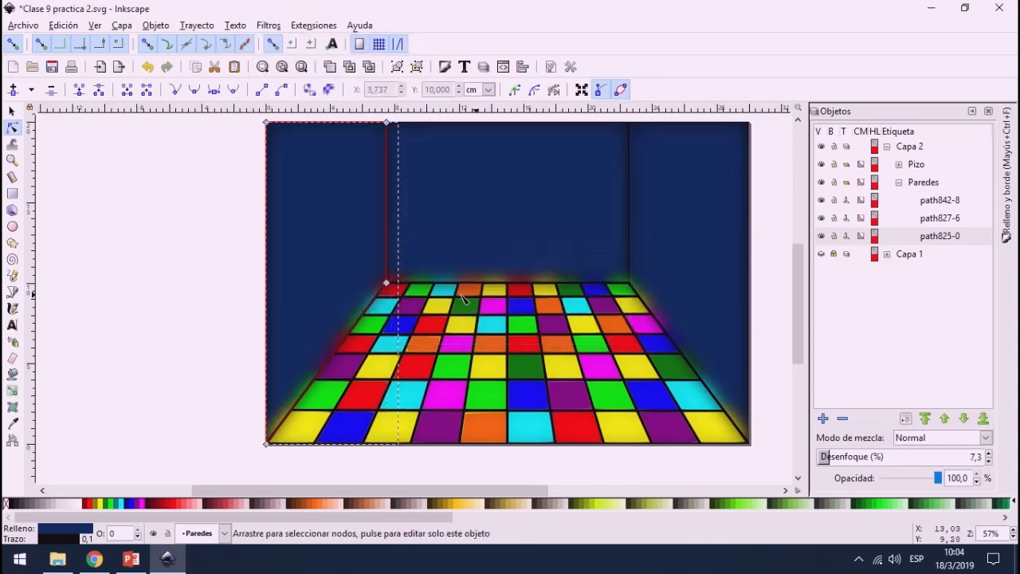
pyautogui.click(157, 276)
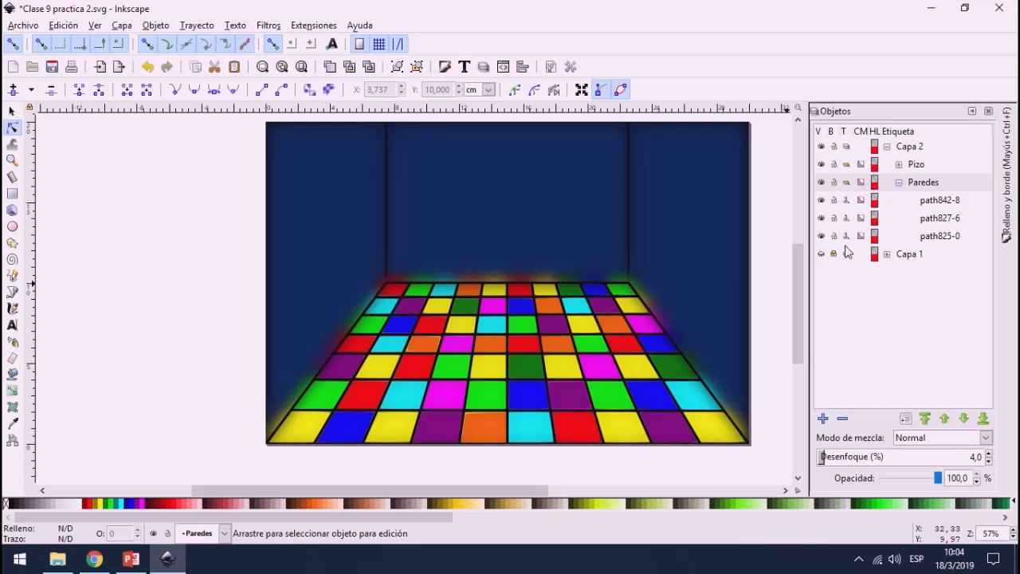
# Step: Check the darkened wall edges against the original Capa 1 scene, and return to showing only Capa 2
pyautogui.click(821, 148)
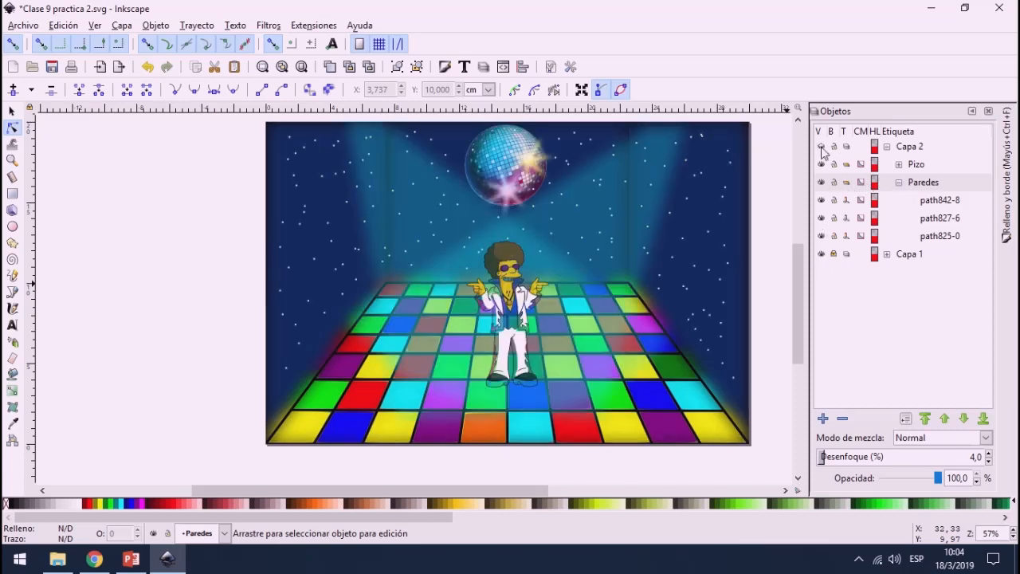
pyautogui.click(821, 255)
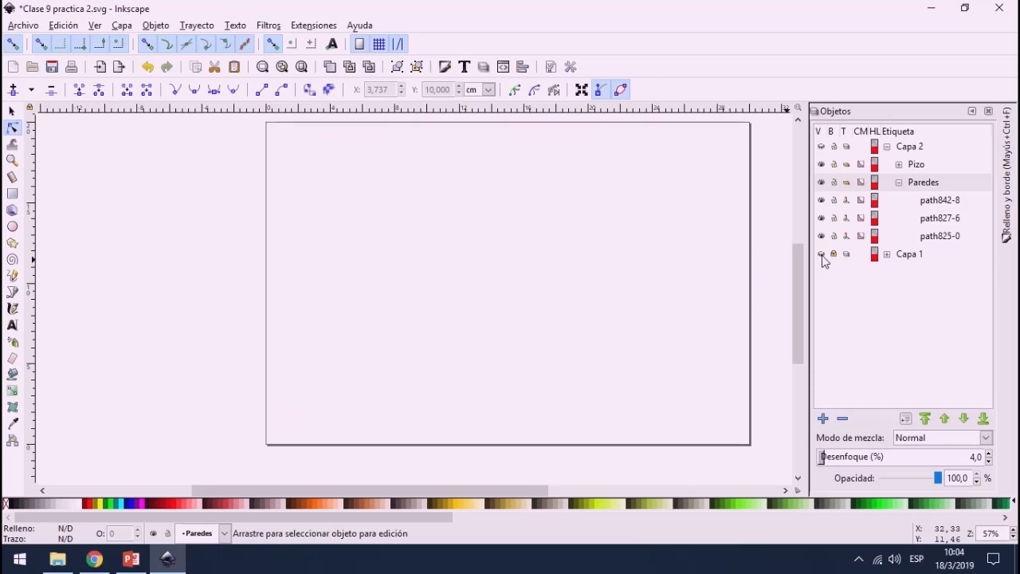
pyautogui.click(821, 148)
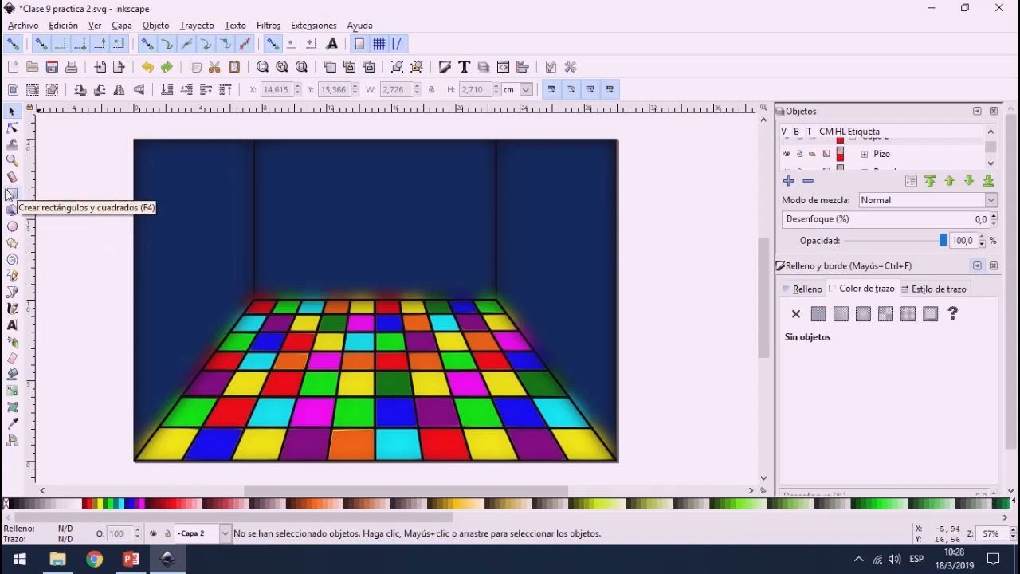
# Step: Draw a borderless white square about 2 cm wide on the upper left of the back wall and bring up its rotation handles
pyautogui.click(10, 193)
pyautogui.scroll(2, 295, 185)
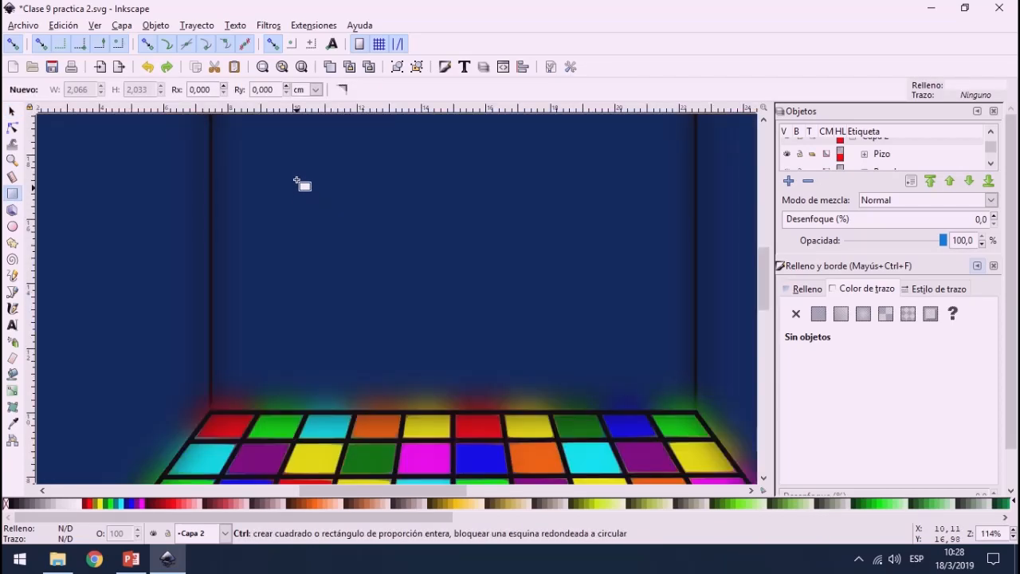
pyautogui.scroll(-1, 297, 185)
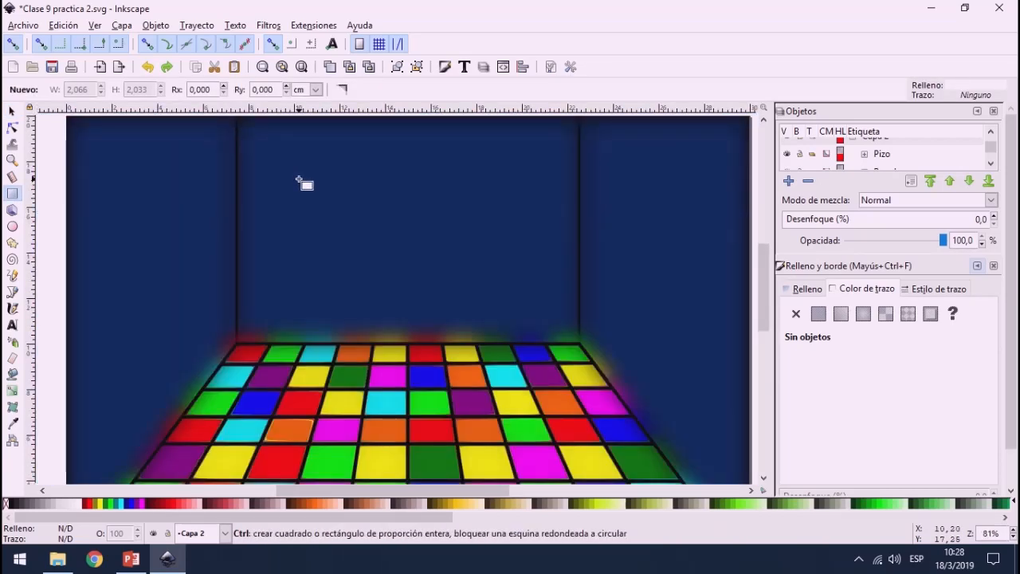
pyautogui.scroll(-3, 322, 167)
pyautogui.scroll(2, 326, 164)
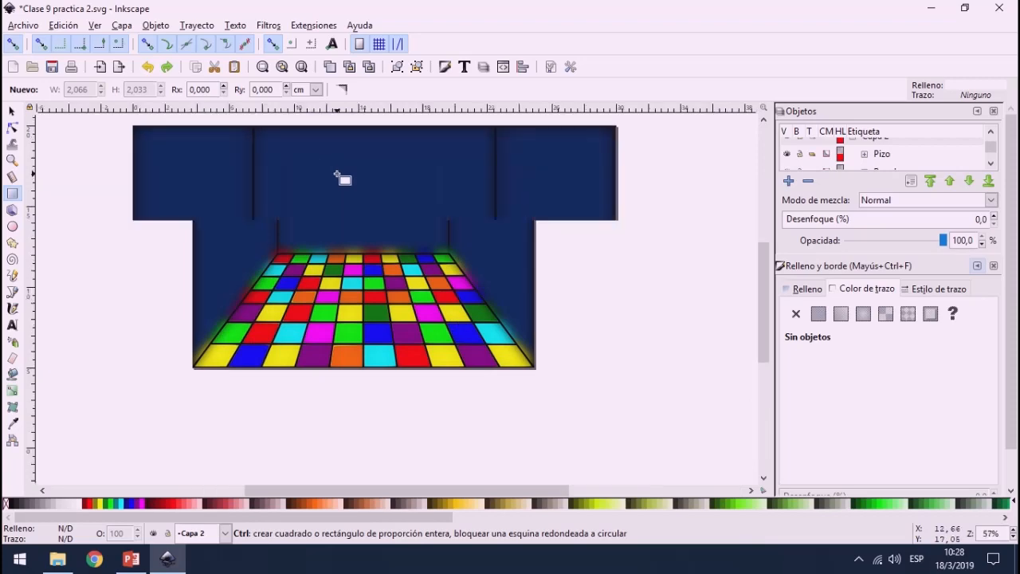
pyautogui.scroll(1, 337, 175)
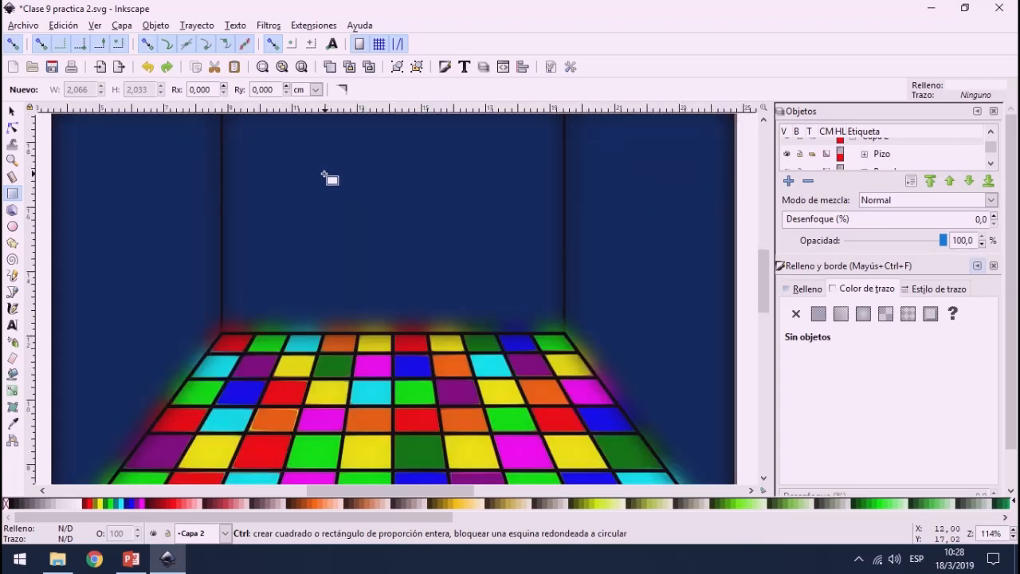
pyautogui.scroll(2, 321, 176)
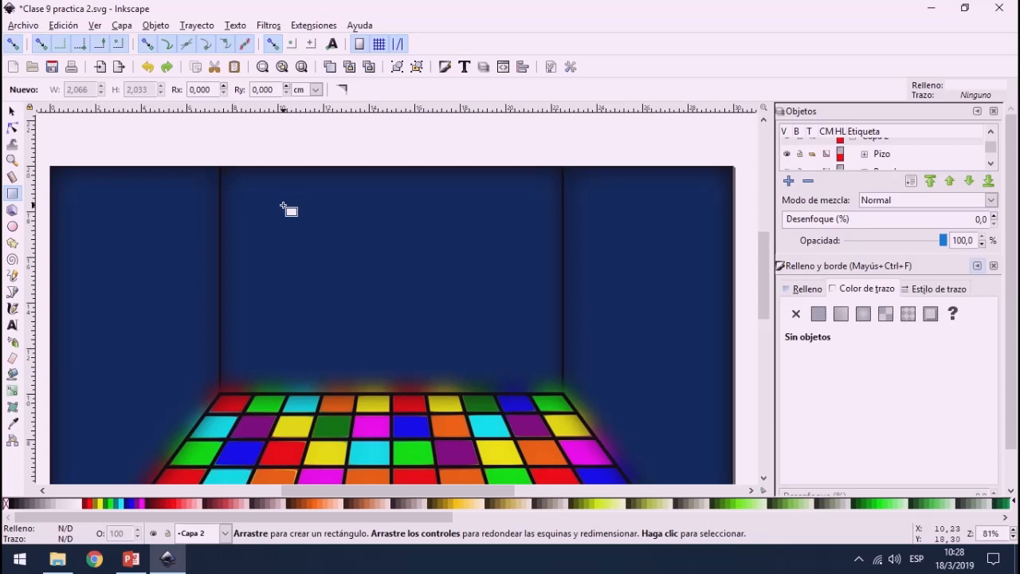
pyautogui.moveTo(283, 206); pyautogui.dragTo(330, 251)
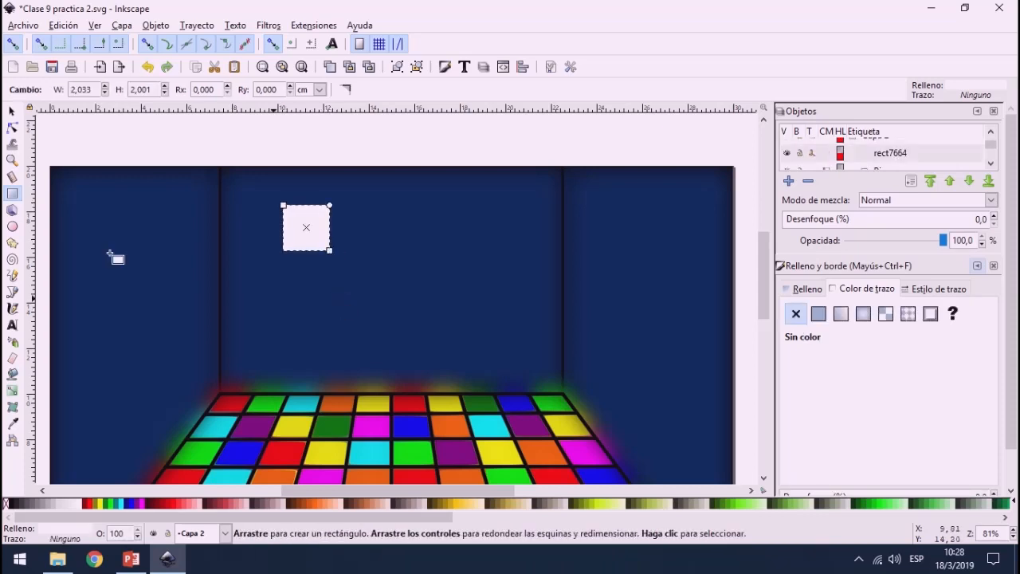
pyautogui.click(12, 110)
pyautogui.click(313, 231)
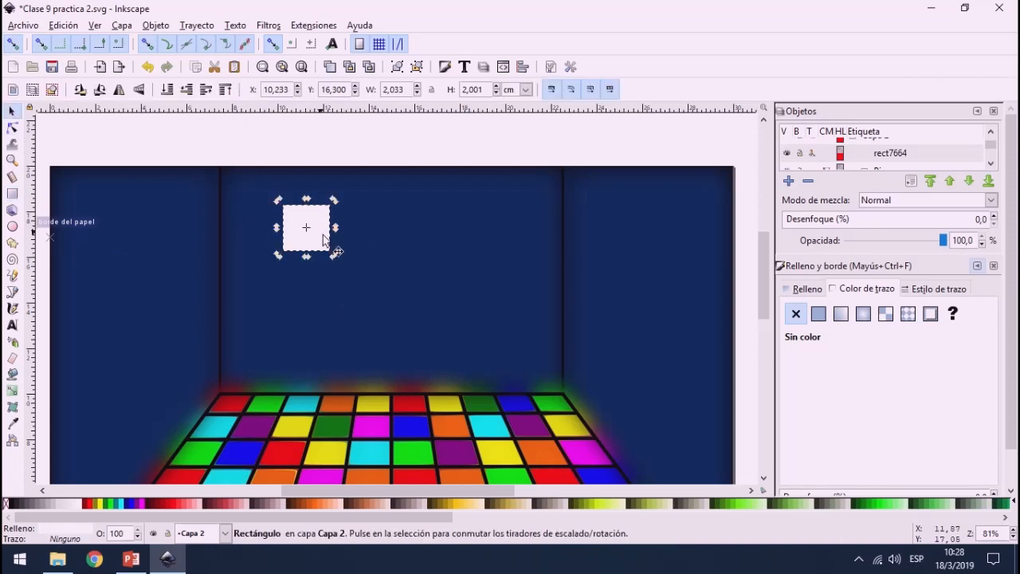
# Step: Rotate the white square on the back wall counter-clockwise until it spans about 2.7 cm, and fill it with pale blue
pyautogui.moveTo(332, 258); pyautogui.dragTo(348, 253)
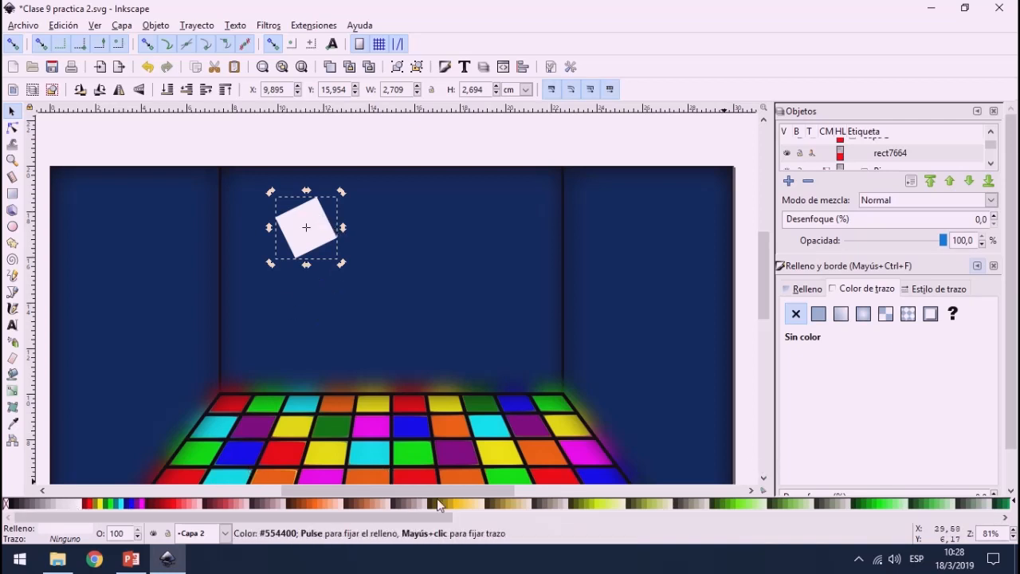
pyautogui.moveTo(431, 518); pyautogui.dragTo(626, 517)
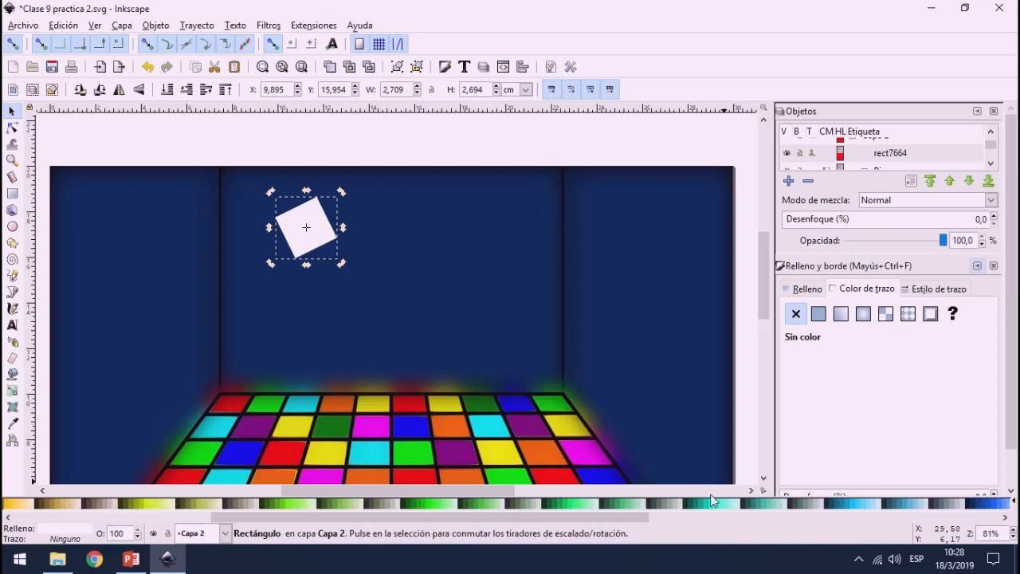
pyautogui.click(785, 507)
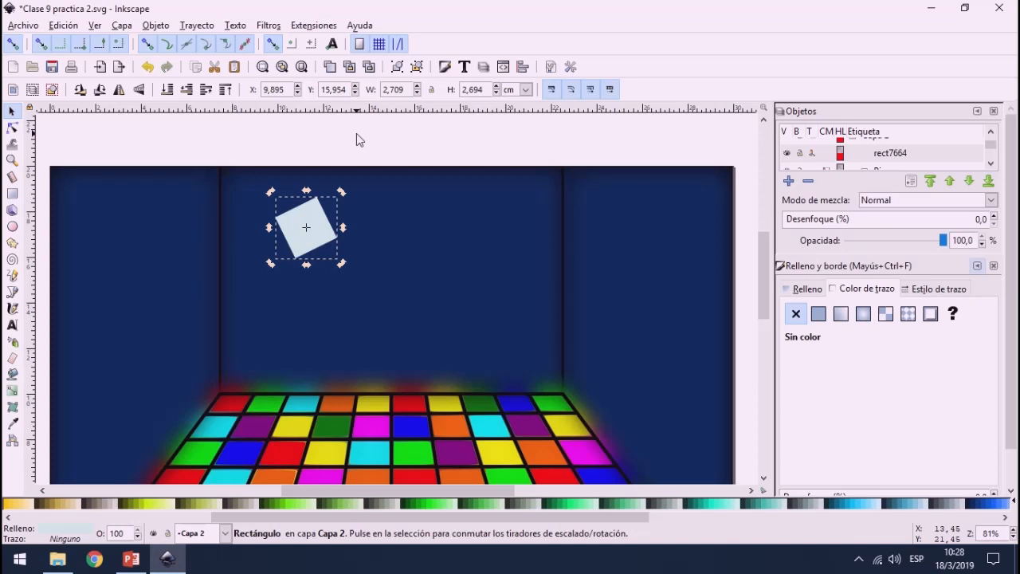
# Step: Try the Cubos scatter filter on the tilted square and undo it
pyautogui.click(257, 29)
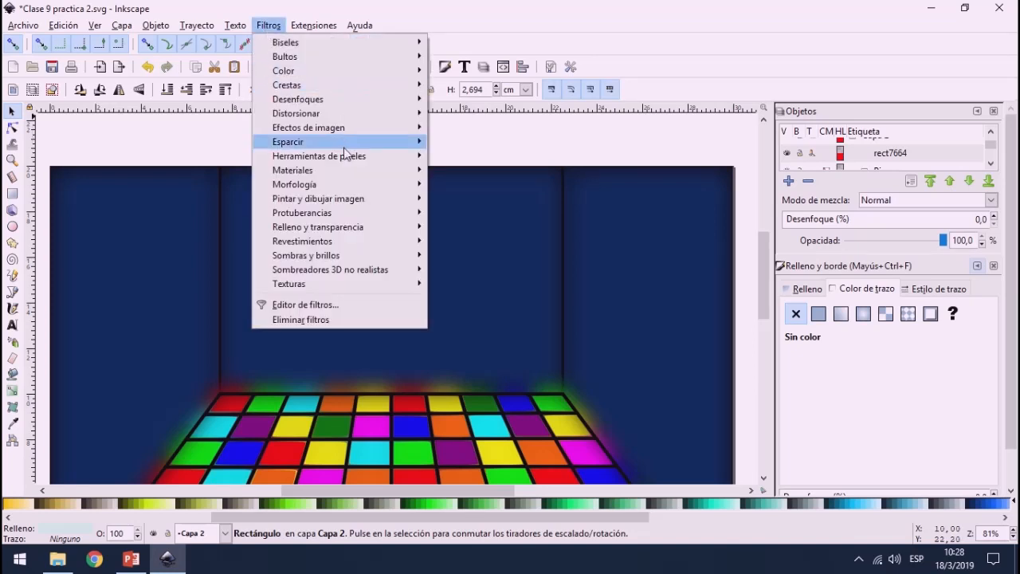
pyautogui.moveTo(349, 145)
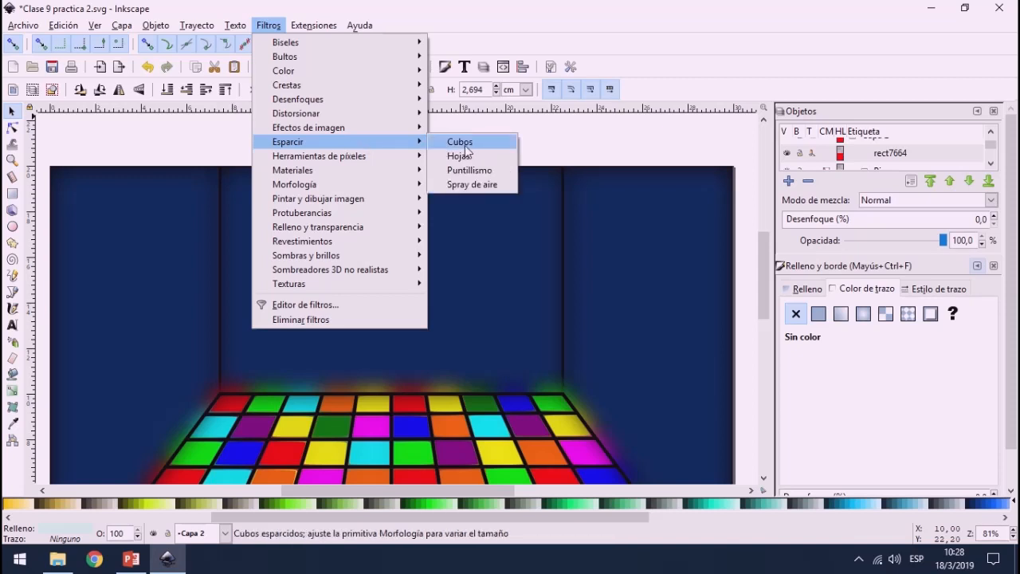
pyautogui.click(466, 148)
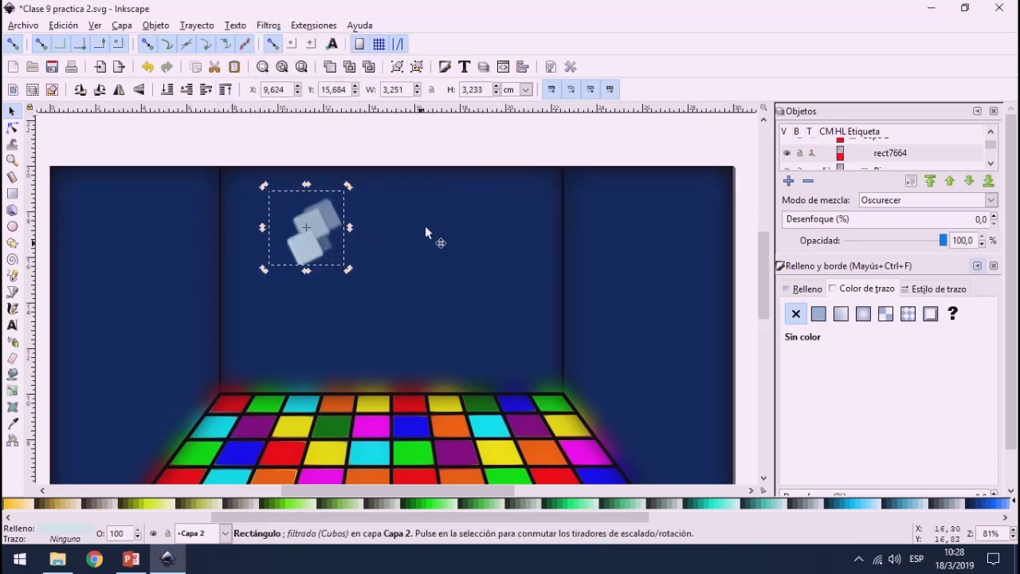
pyautogui.hotkey('ctrl', 'z')
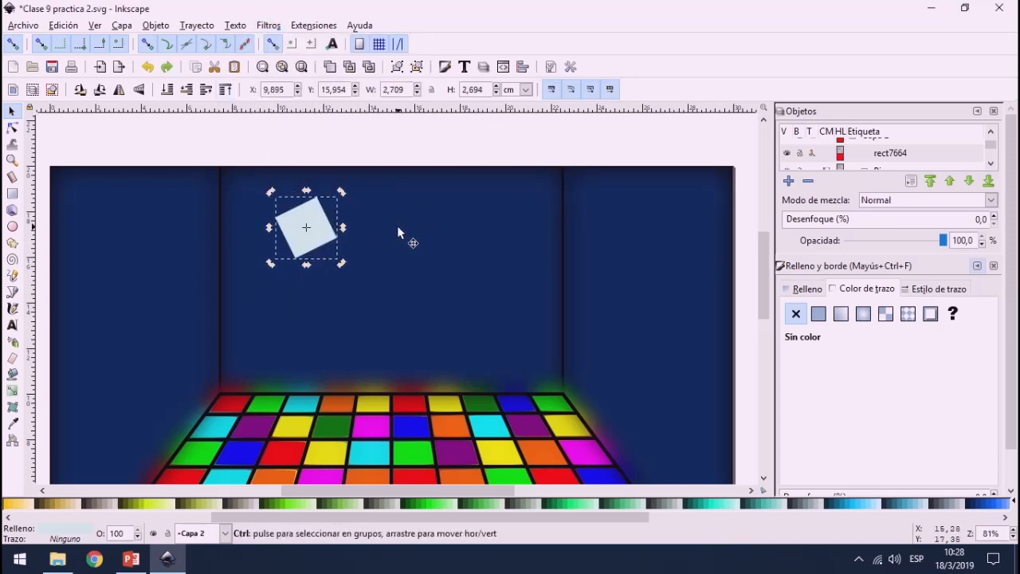
# Step: Paste a copy of the tilted square beside it on the back wall and apply the Cubos scatter filter to the original
pyautogui.hotkey('ctrl', 'c')
pyautogui.hotkey('ctrl', 'v')
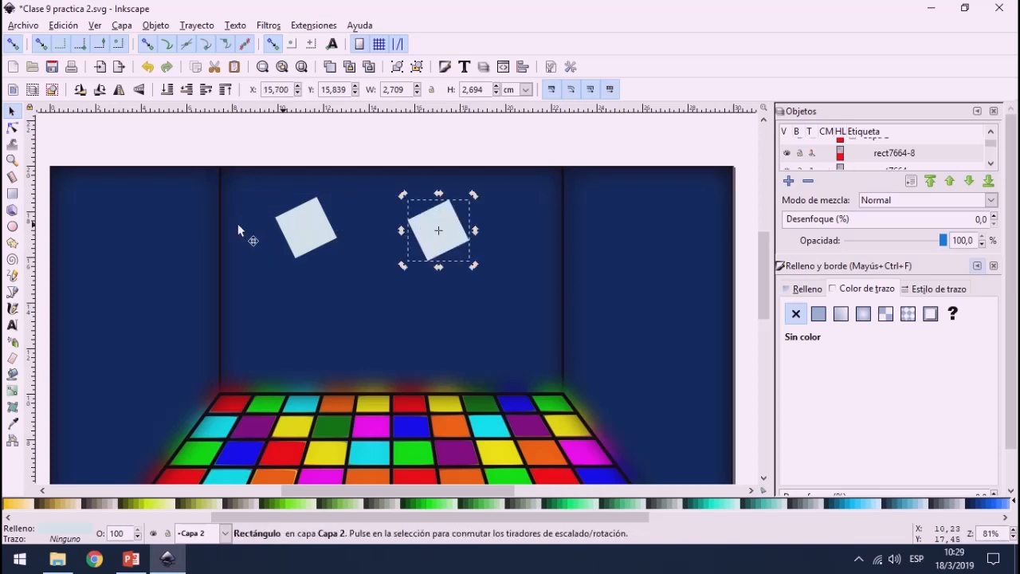
pyautogui.click(293, 230)
pyautogui.click(268, 25)
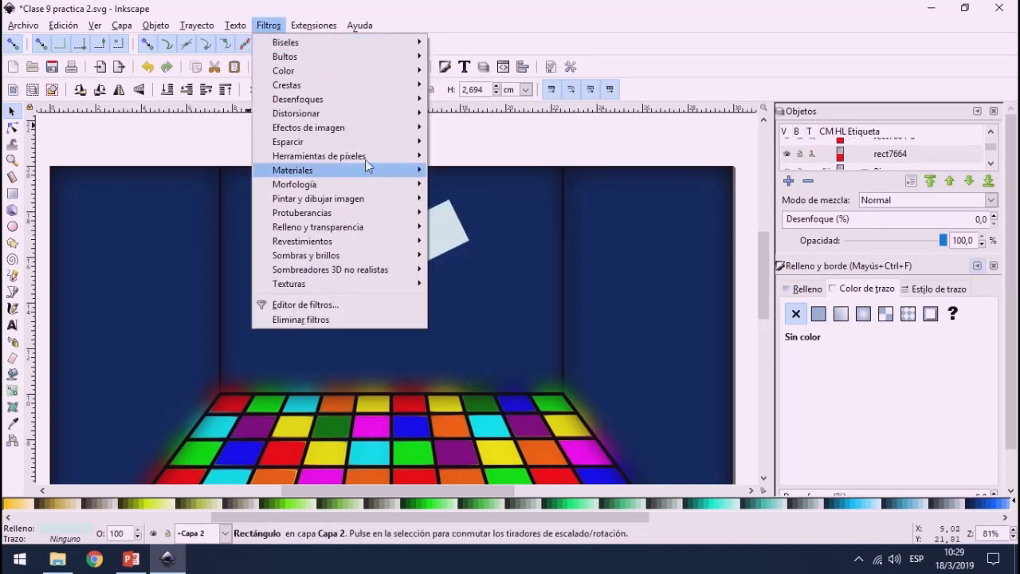
pyautogui.moveTo(359, 141)
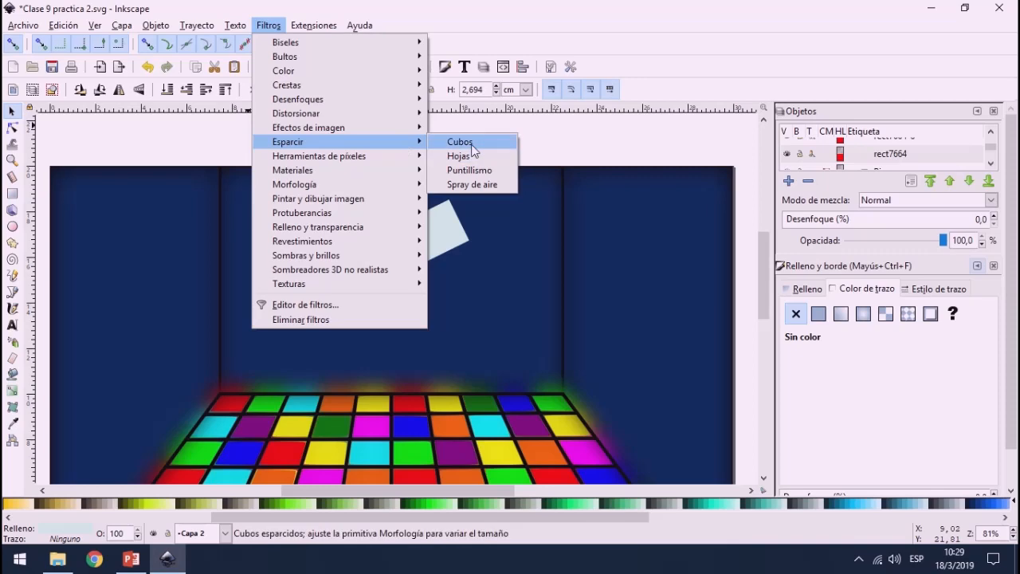
pyautogui.click(470, 145)
# Step: Apply the Desenfoque cruzado filter to the copied square with horizontal blur 2,87, vertical blur 2,86, clarity 8,85 and Aclarar blending
pyautogui.click(426, 233)
pyautogui.click(268, 26)
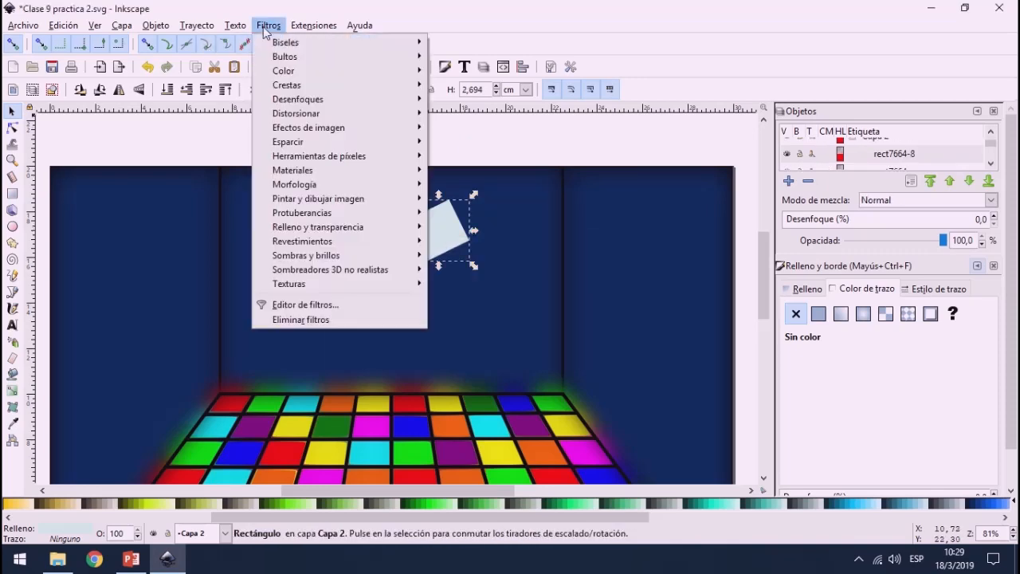
pyautogui.moveTo(282, 32)
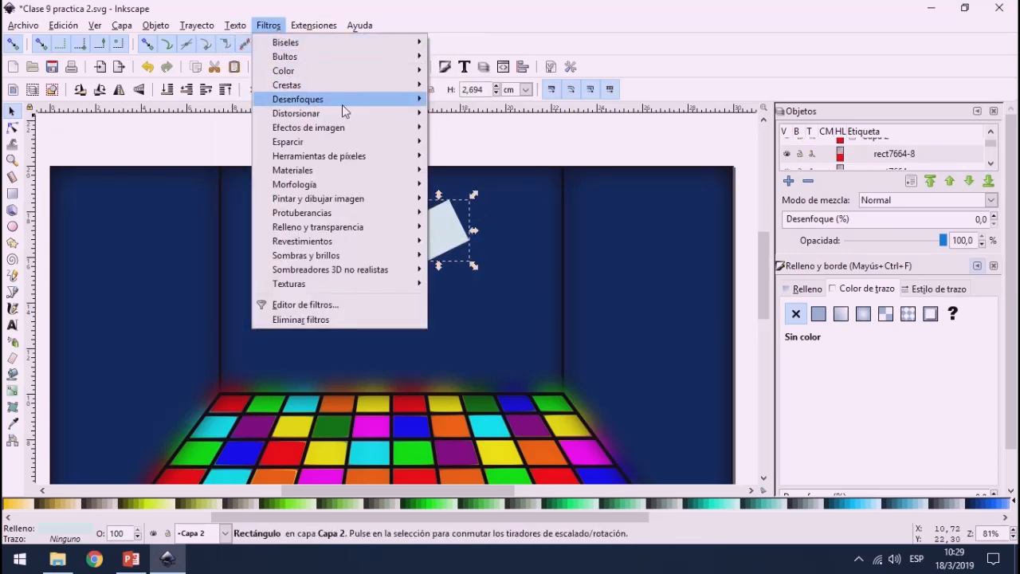
pyautogui.moveTo(346, 102)
pyautogui.click(512, 129)
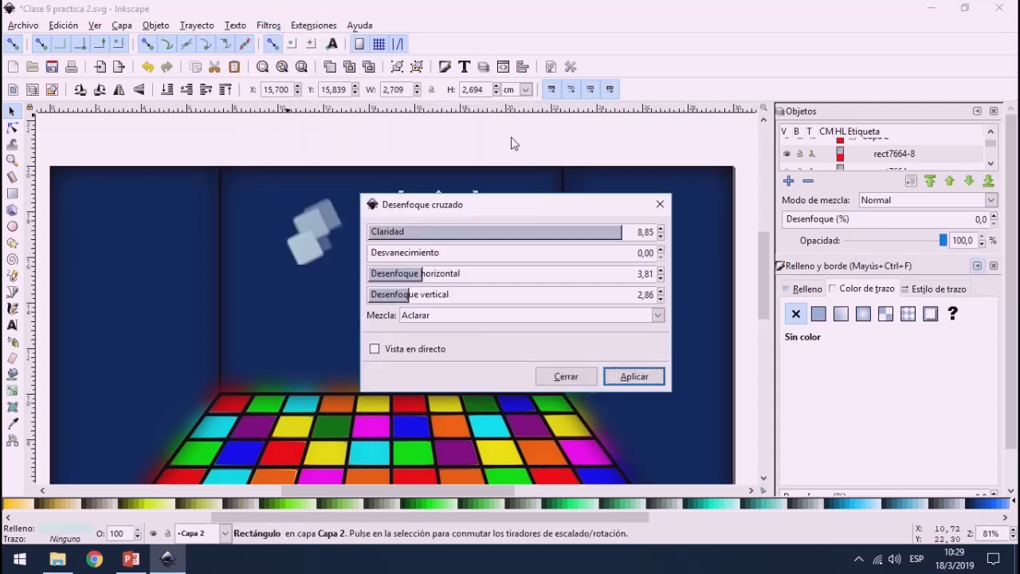
pyautogui.moveTo(481, 202); pyautogui.dragTo(674, 146)
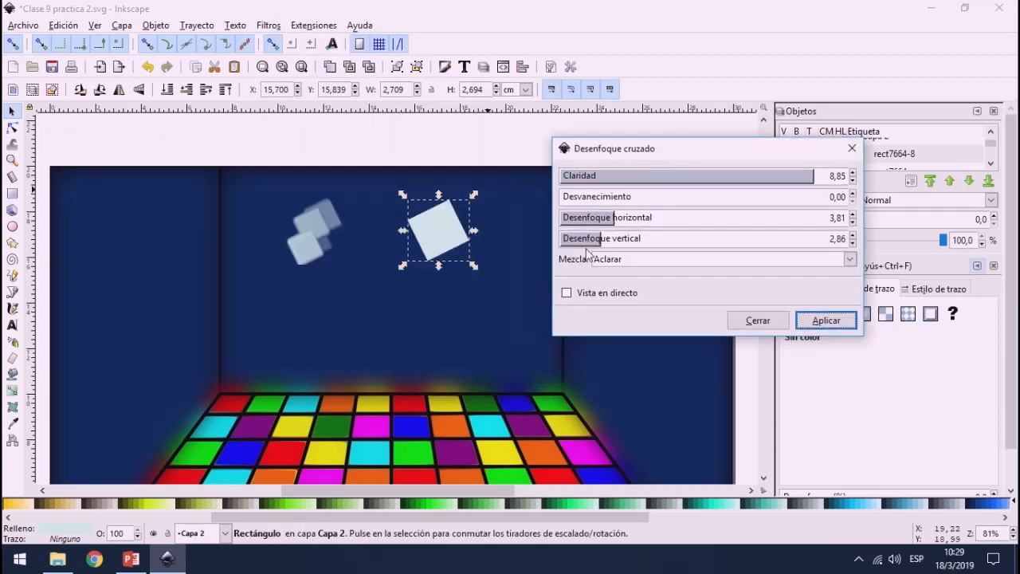
pyautogui.click(567, 292)
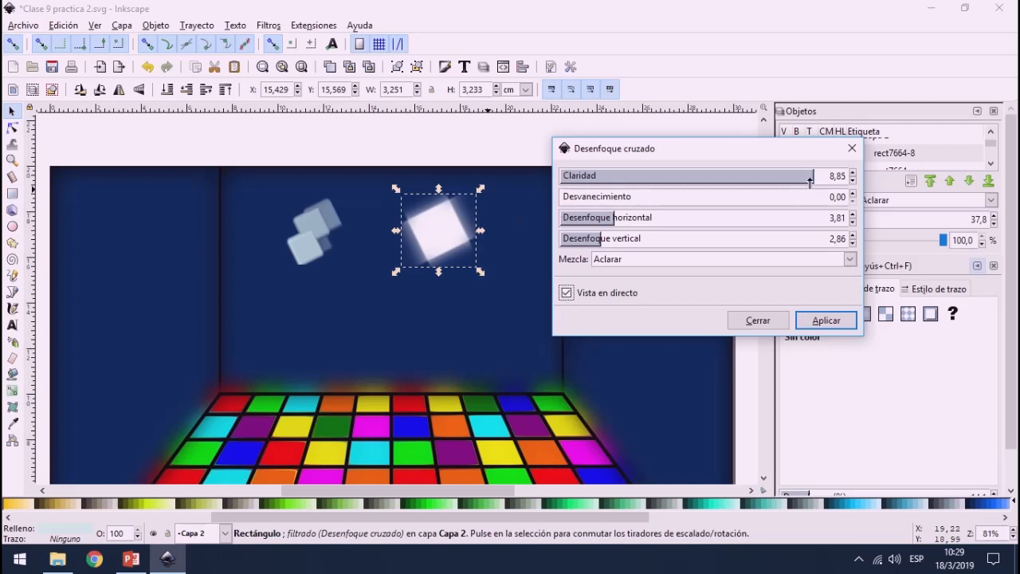
pyautogui.moveTo(611, 221); pyautogui.dragTo(600, 223)
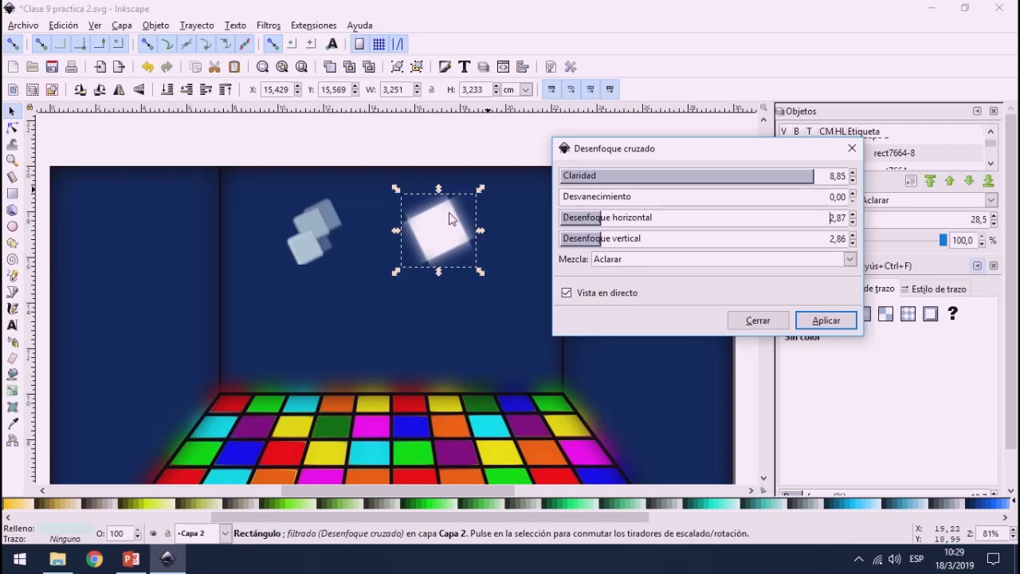
pyautogui.click(806, 321)
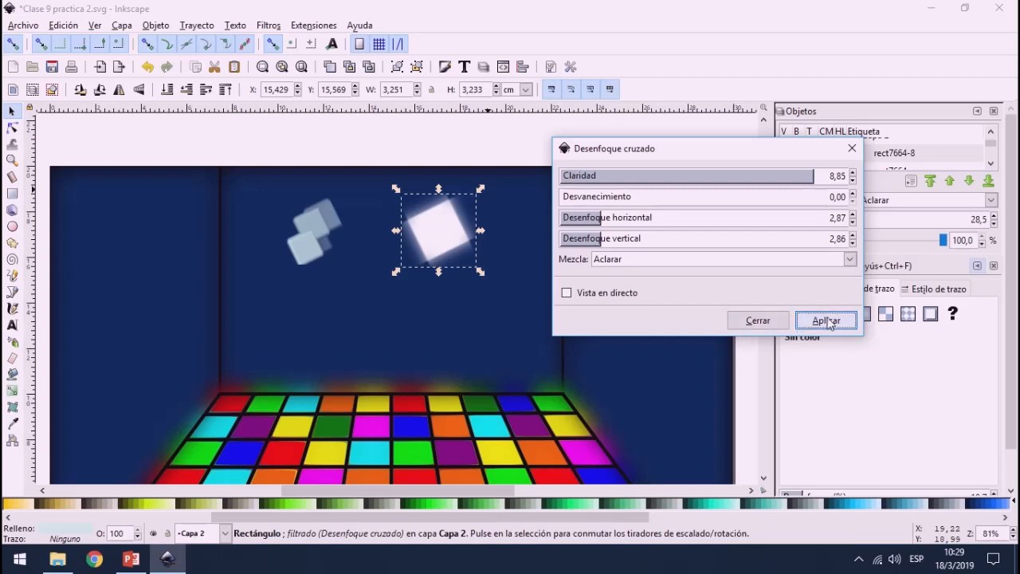
pyautogui.click(766, 321)
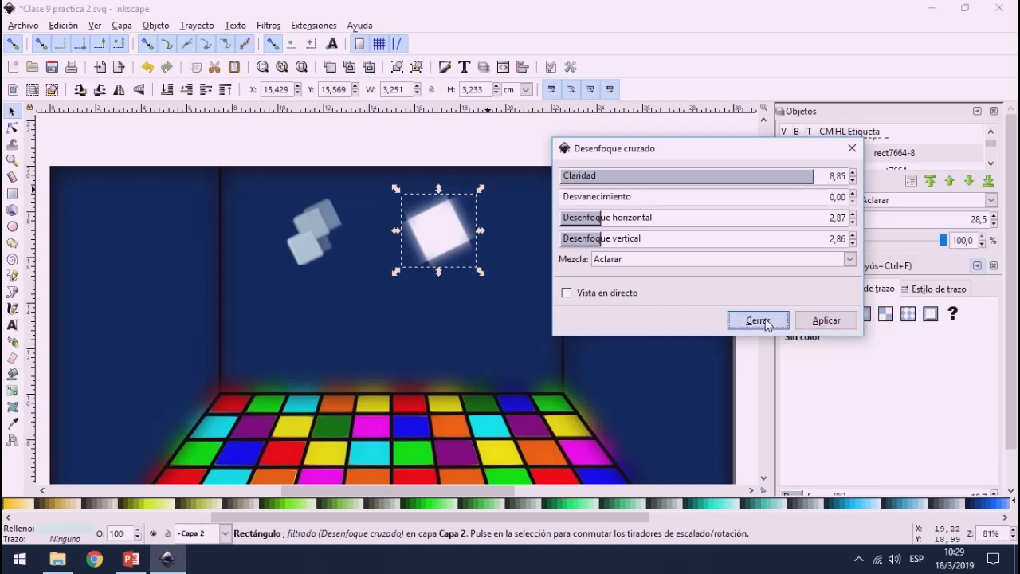
# Step: Scale the Cubos-filtered square down to about 0.58 cm wide and bring up its rotation handles
pyautogui.click(309, 221)
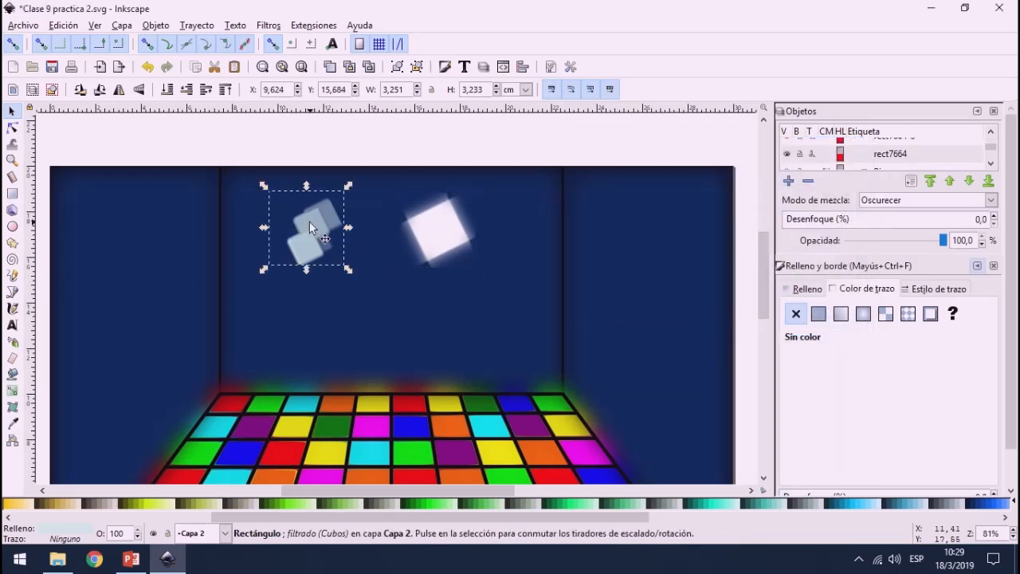
pyautogui.moveTo(265, 188); pyautogui.dragTo(324, 247)
pyautogui.click(335, 259)
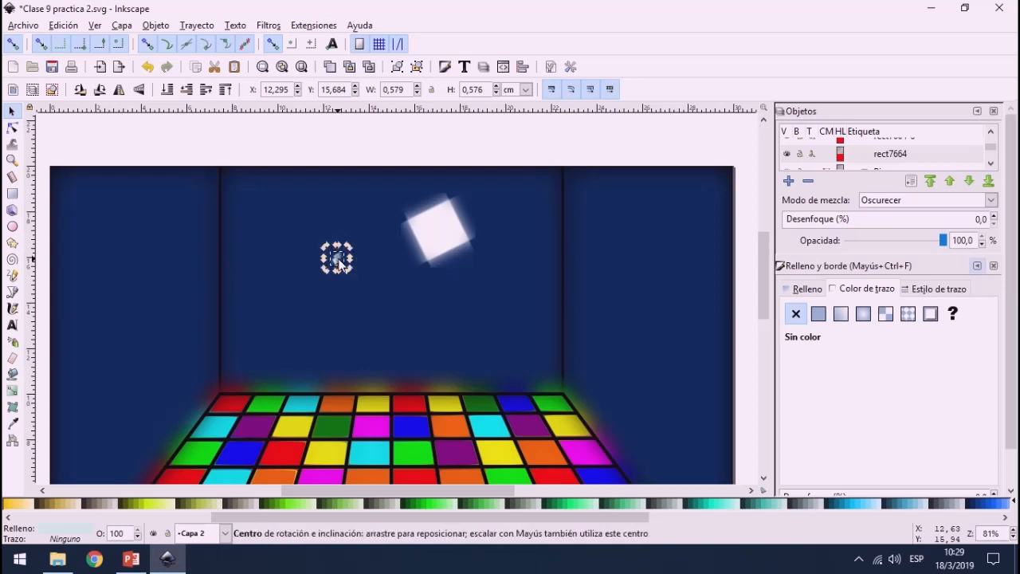
# Step: Paste three copies of the small Cubos sparkle around it on the back wall, rotating copies to vary their angles
pyautogui.hotkey('ctrl', 'c')
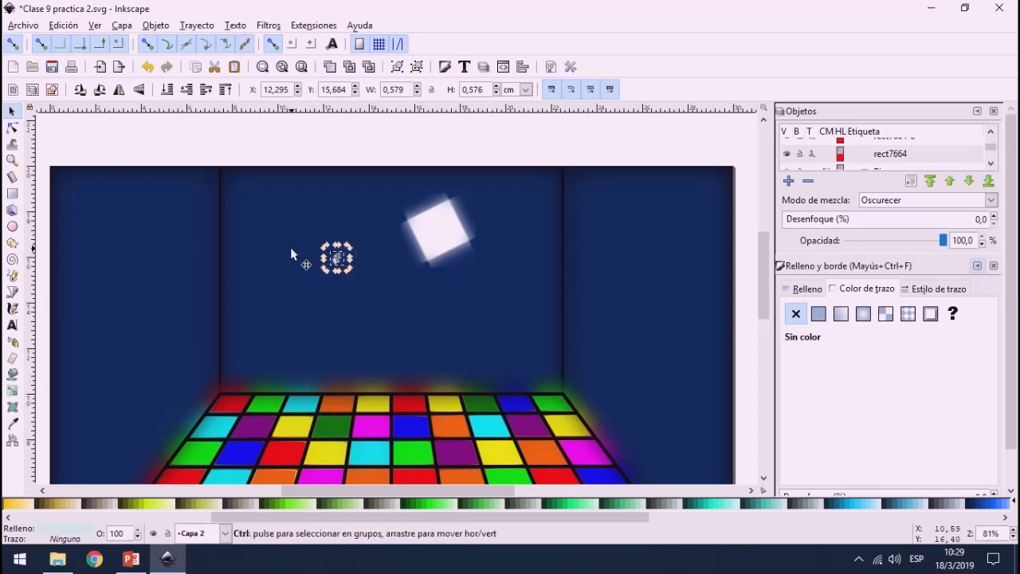
pyautogui.hotkey('ctrl', 'v')
pyautogui.moveTo(305, 241); pyautogui.dragTo(306, 245)
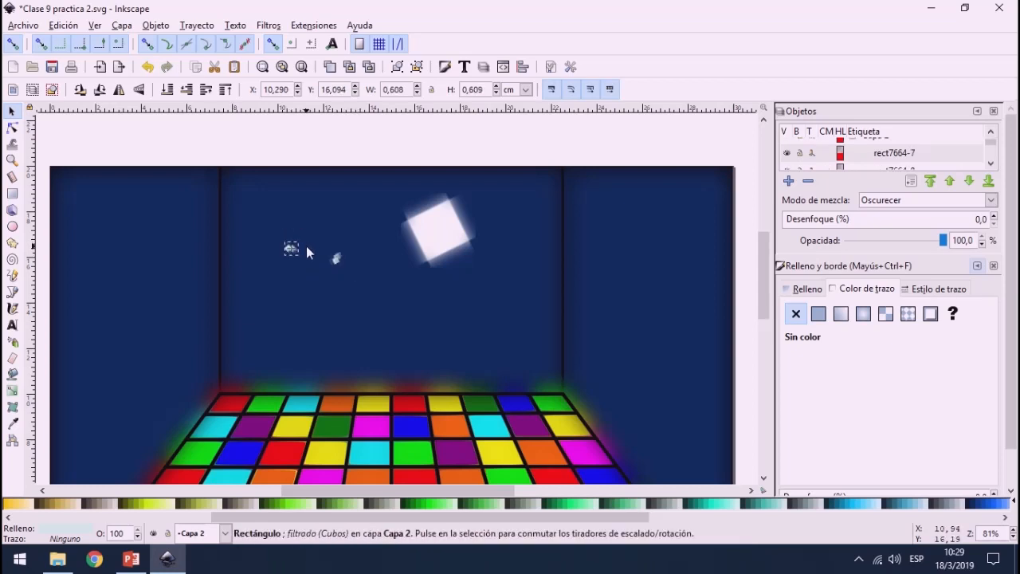
pyautogui.hotkey('ctrl', 'v')
pyautogui.press('[')
pyautogui.hotkey('ctrl', 'v')
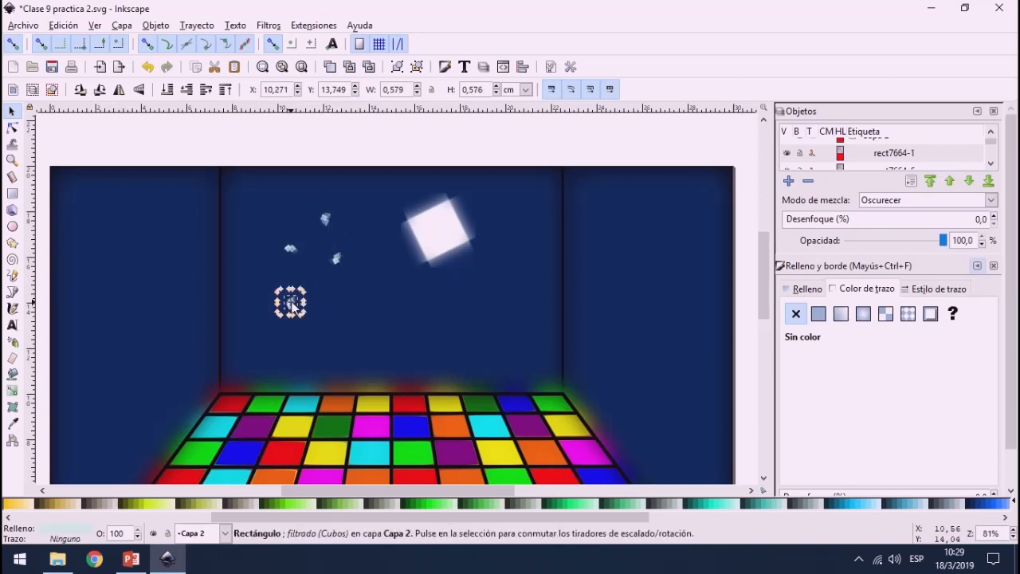
pyautogui.moveTo(306, 288); pyautogui.dragTo(294, 336)
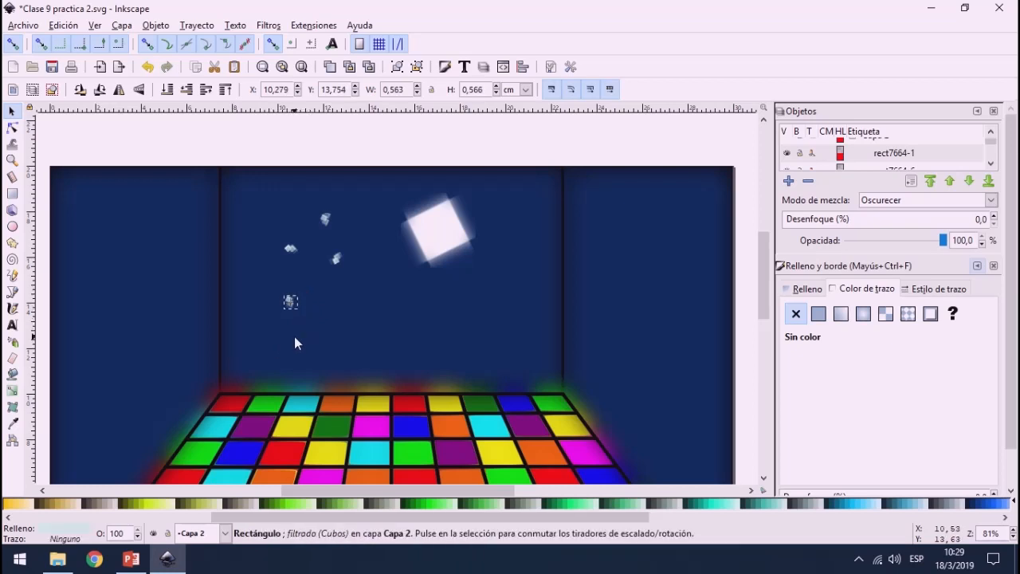
# Step: Shrink the blurred square to about 0.38 cm and scale all five sparkles together to about 5.6 cm overall width
pyautogui.click(437, 231)
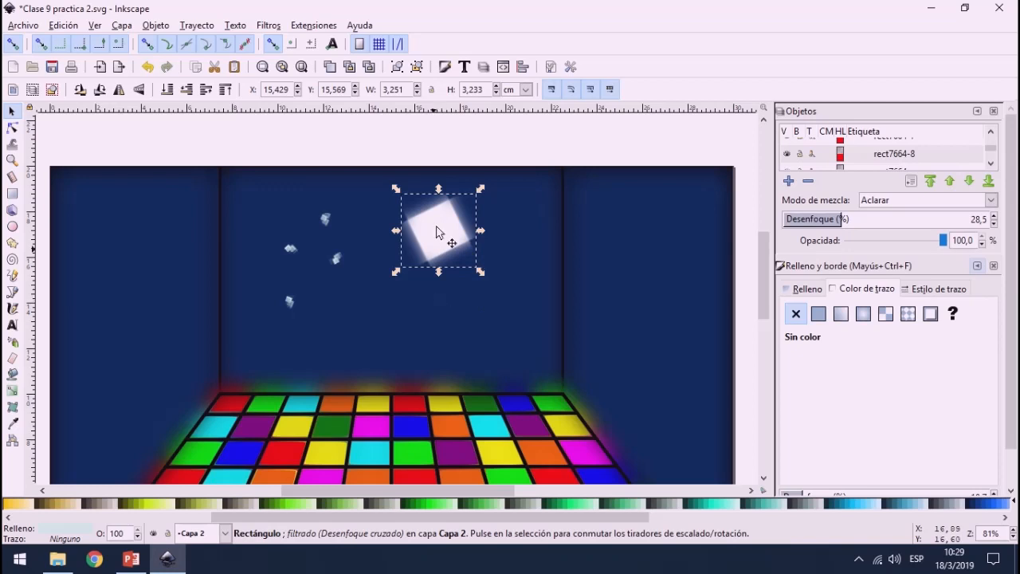
pyautogui.moveTo(396, 189); pyautogui.dragTo(465, 260)
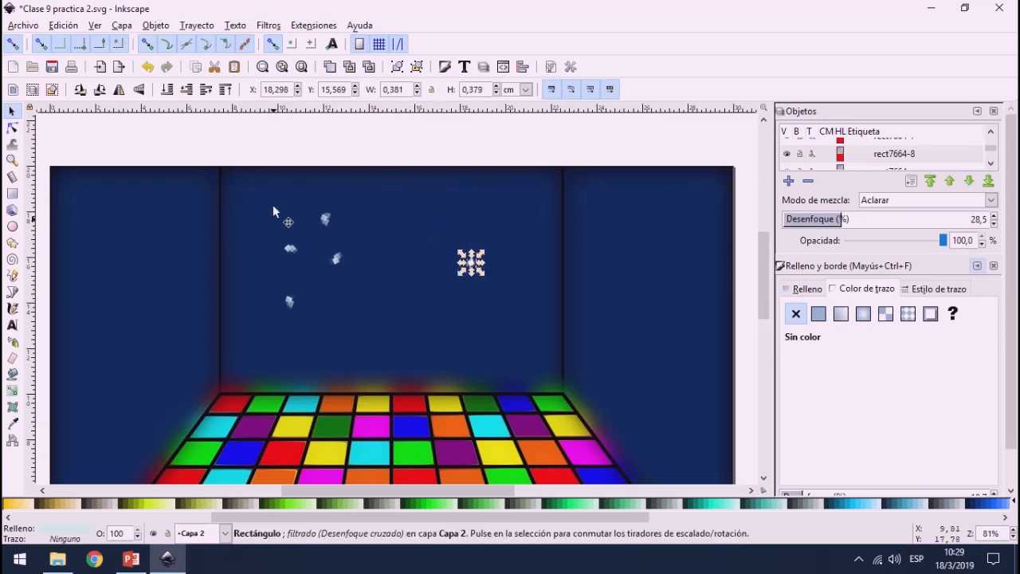
pyautogui.moveTo(231, 133); pyautogui.dragTo(518, 341)
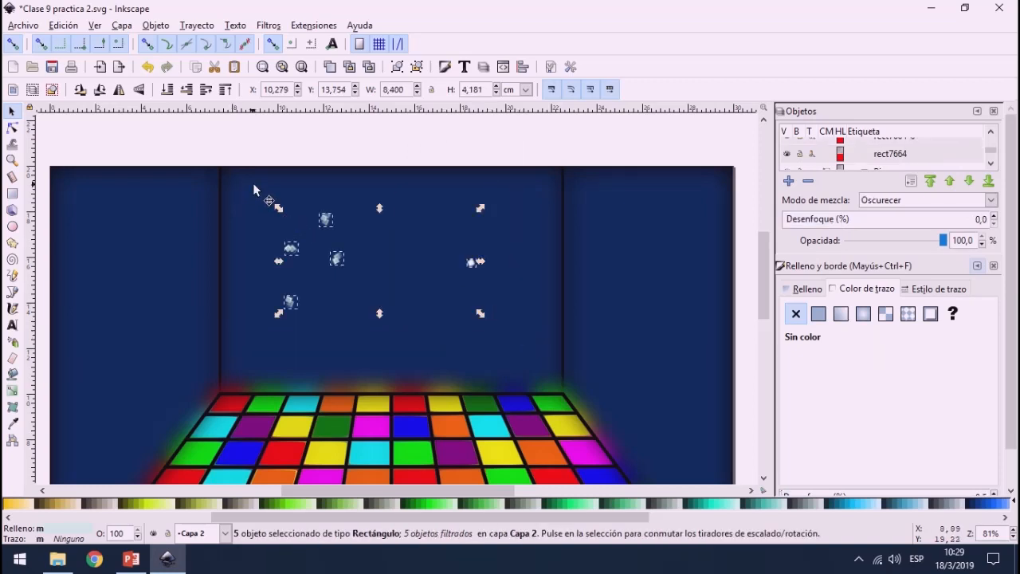
pyautogui.moveTo(279, 208); pyautogui.dragTo(322, 244)
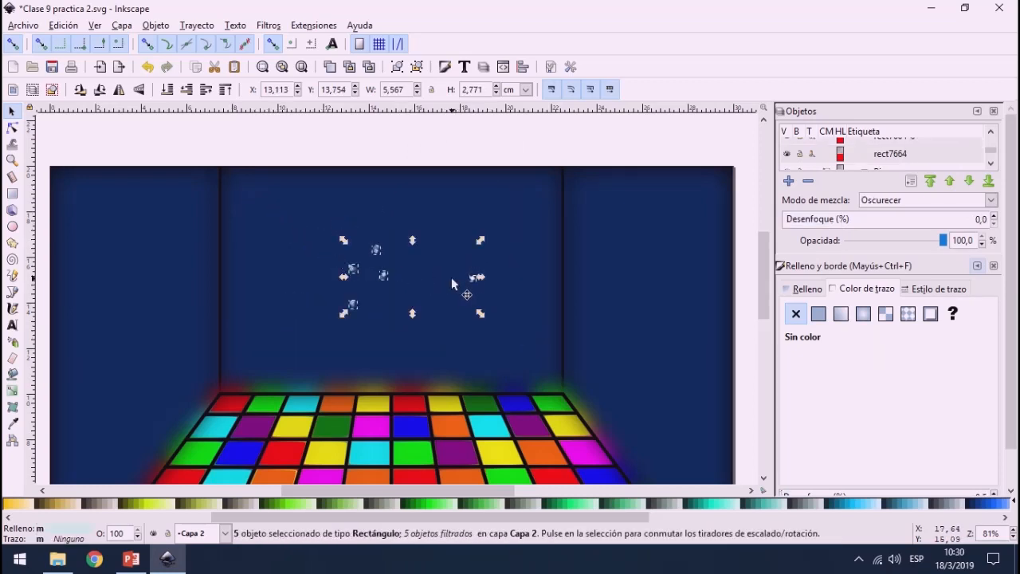
pyautogui.click(471, 279)
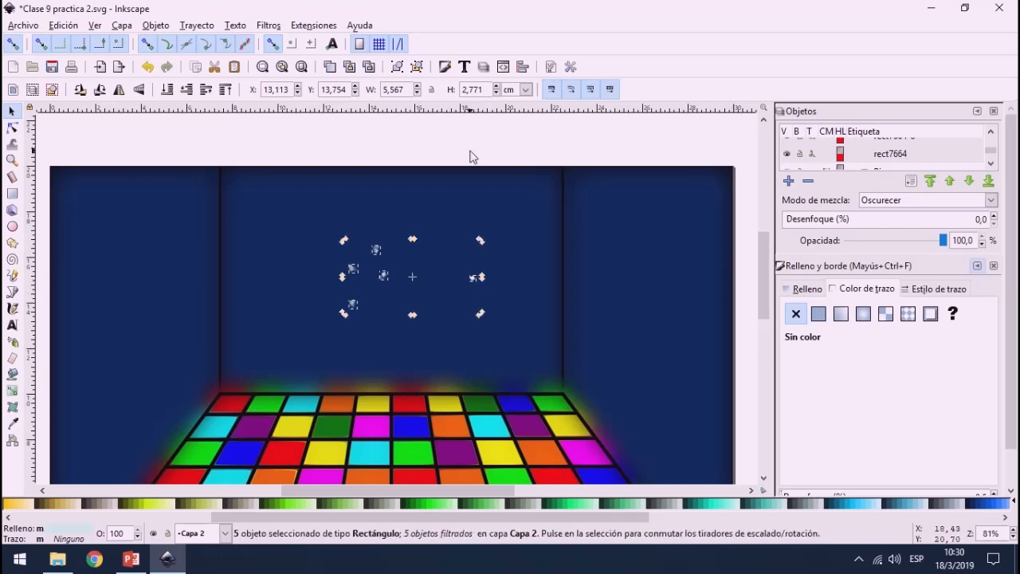
pyautogui.click(470, 157)
# Step: Copy the small blurred dot and paste four copies among the Cubos sparkles on the back wall
pyautogui.click(470, 281)
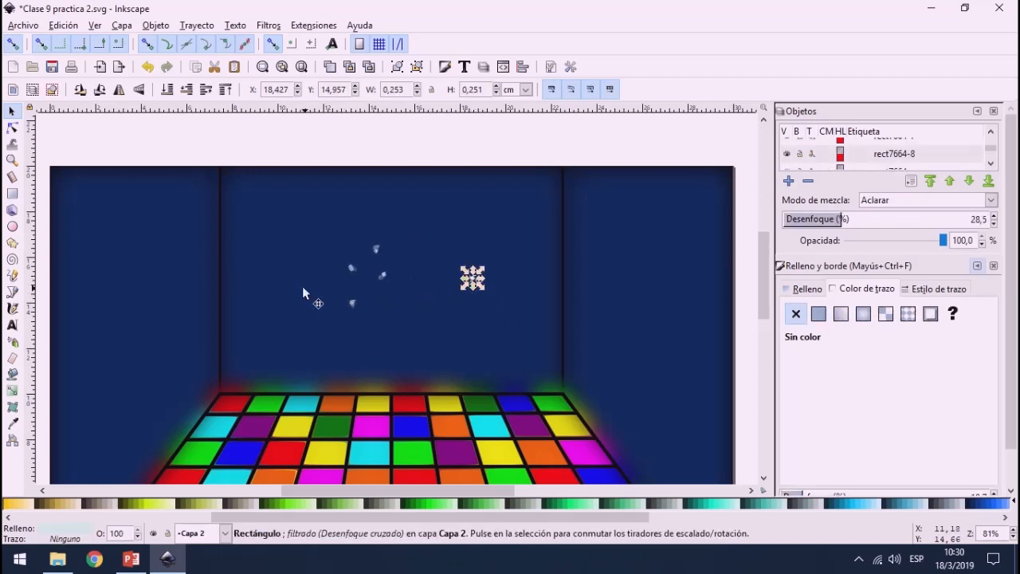
pyautogui.hotkey('ctrl', 'v')
pyautogui.hotkey('ctrl', 'v')
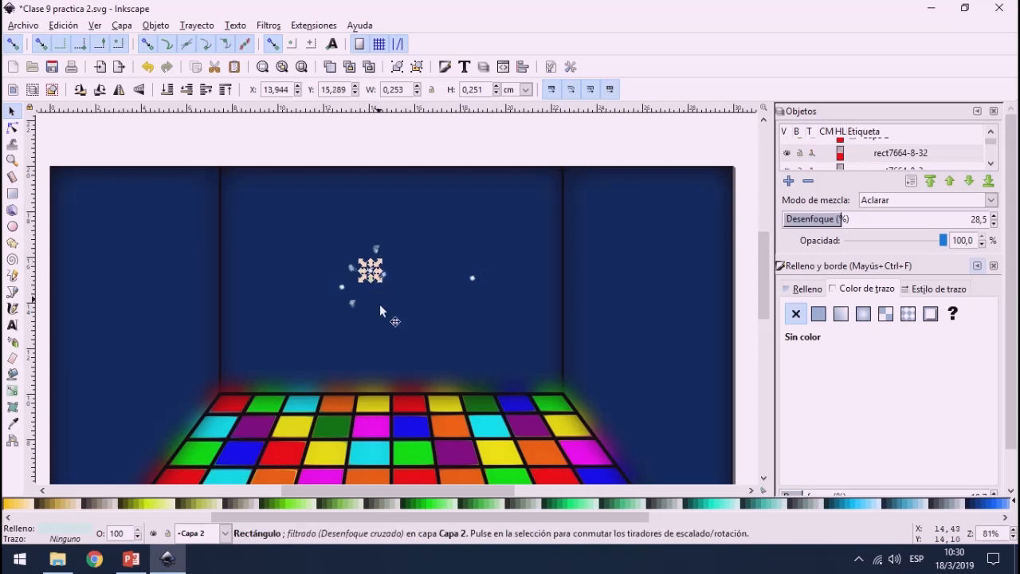
pyautogui.hotkey('ctrl', 'v')
pyautogui.hotkey('ctrl', 'v')
pyautogui.hotkey('ctrl', 'v')
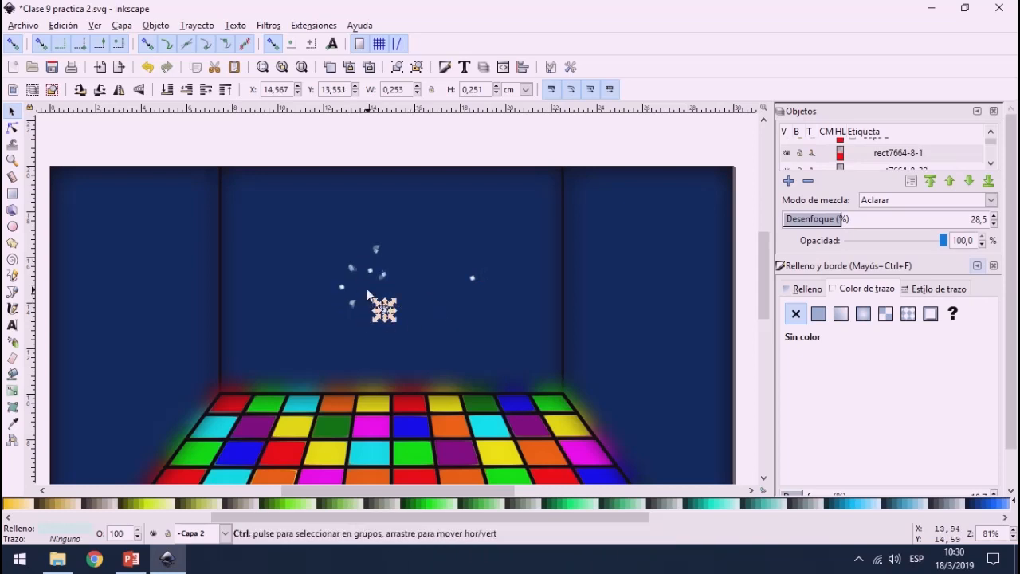
# Step: Move the original blurred dot from the far side of the wall to the upper-left edge of the sparkle cluster
pyautogui.moveTo(470, 279); pyautogui.dragTo(346, 251)
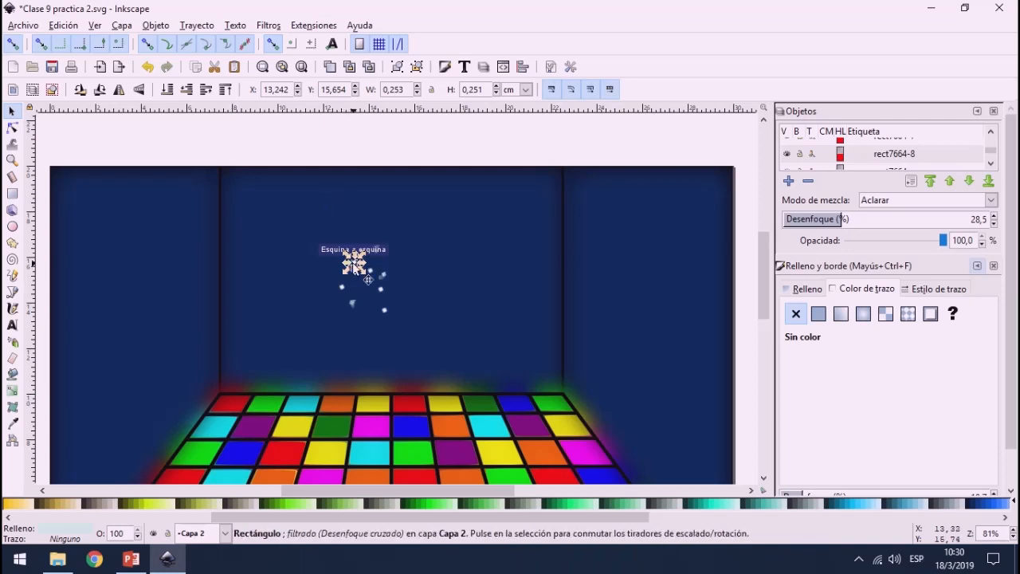
pyautogui.hotkey('ctrl', 'z')
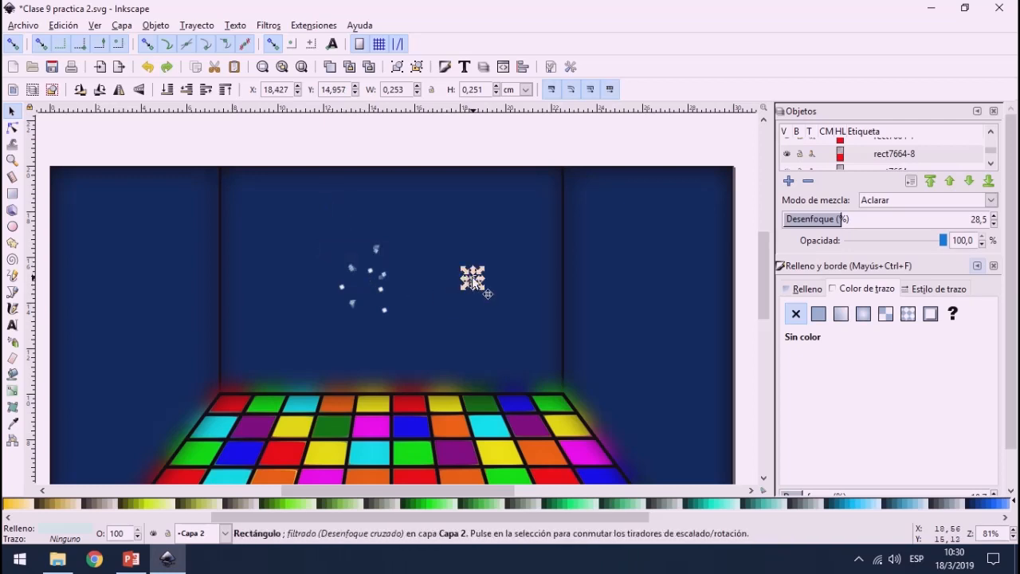
pyautogui.moveTo(473, 278); pyautogui.dragTo(337, 243)
# Step: Select the whole sparkle cluster, copy it and paste it repeatedly to scatter light dots across the back wall
pyautogui.moveTo(282, 151); pyautogui.dragTo(408, 340)
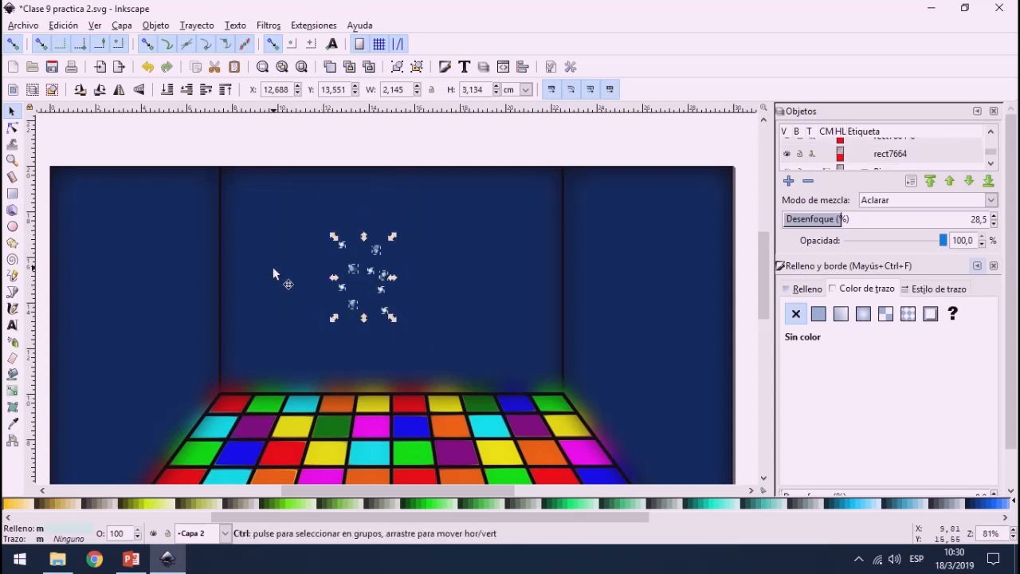
pyautogui.hotkey('ctrl', 'v')
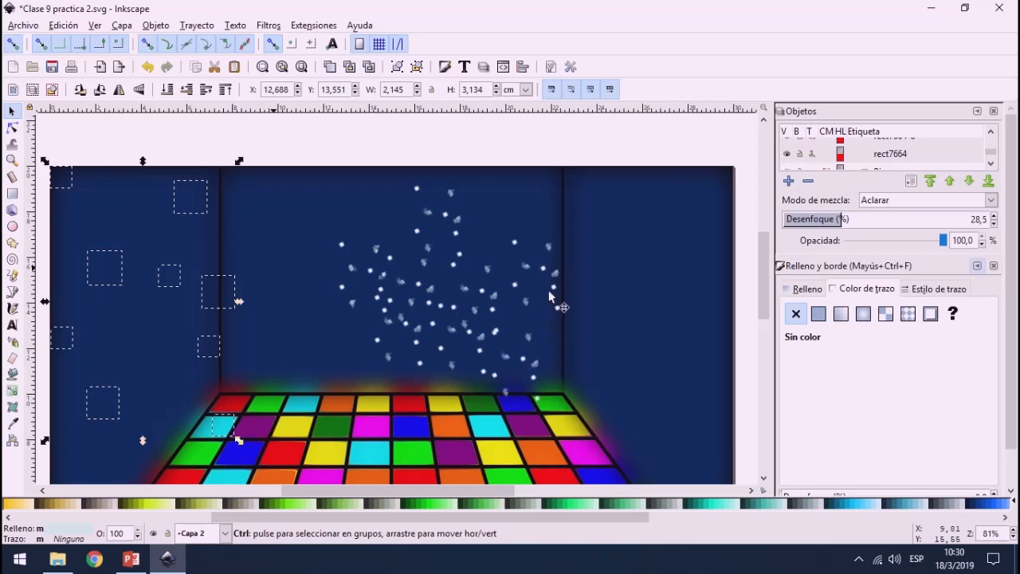
pyautogui.hotkey('ctrl', 'v')
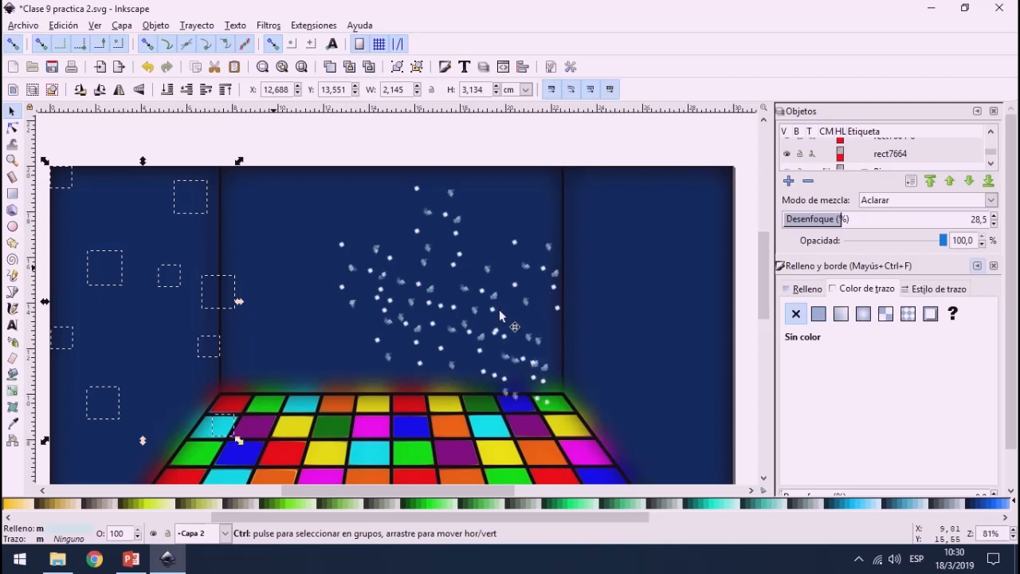
# Step: Move a single Cubos sparkle from the lower edge of the cluster up to the upper part of the back wall
pyautogui.click(505, 399)
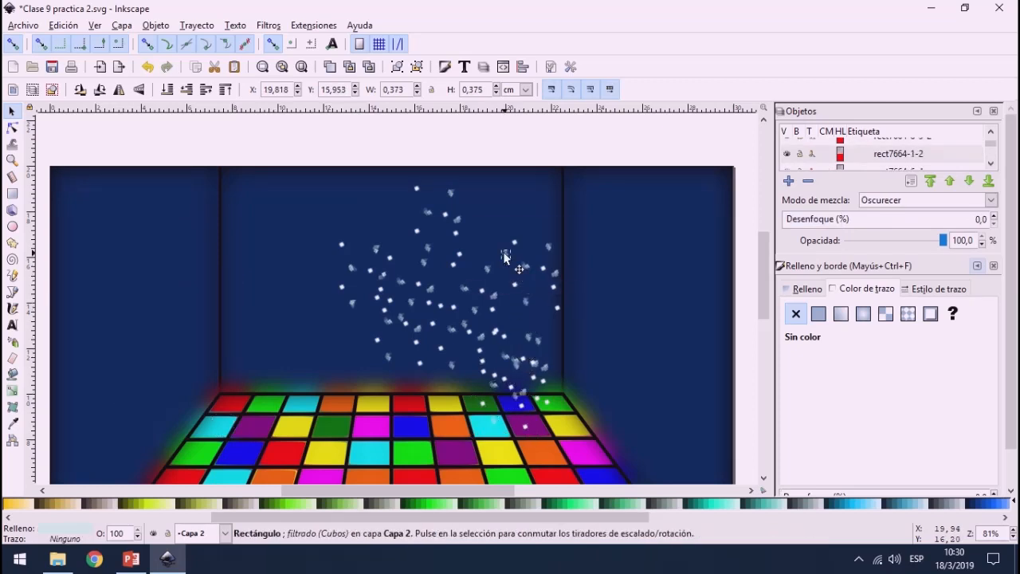
pyautogui.moveTo(518, 288); pyautogui.dragTo(509, 231)
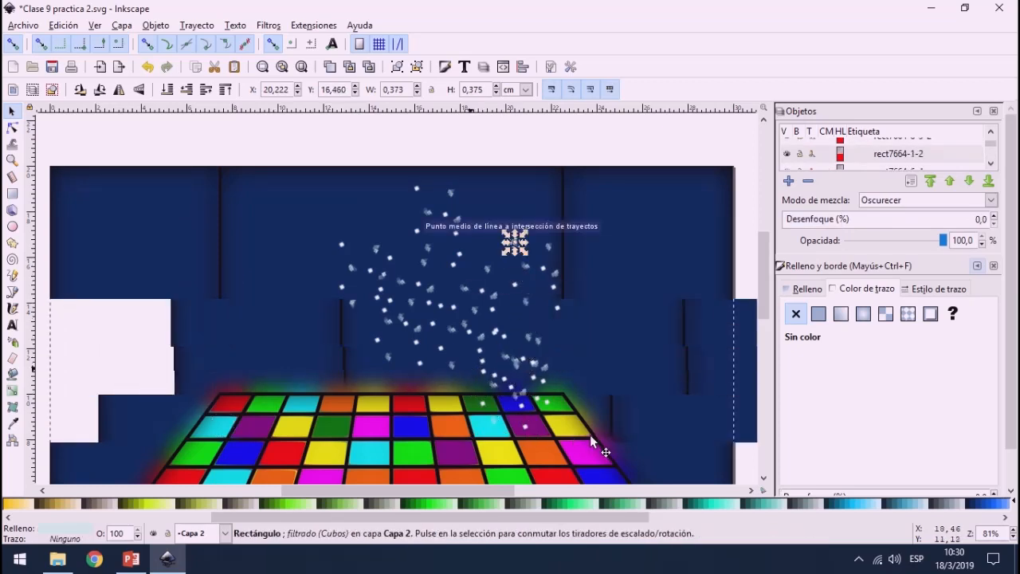
pyautogui.click(590, 435)
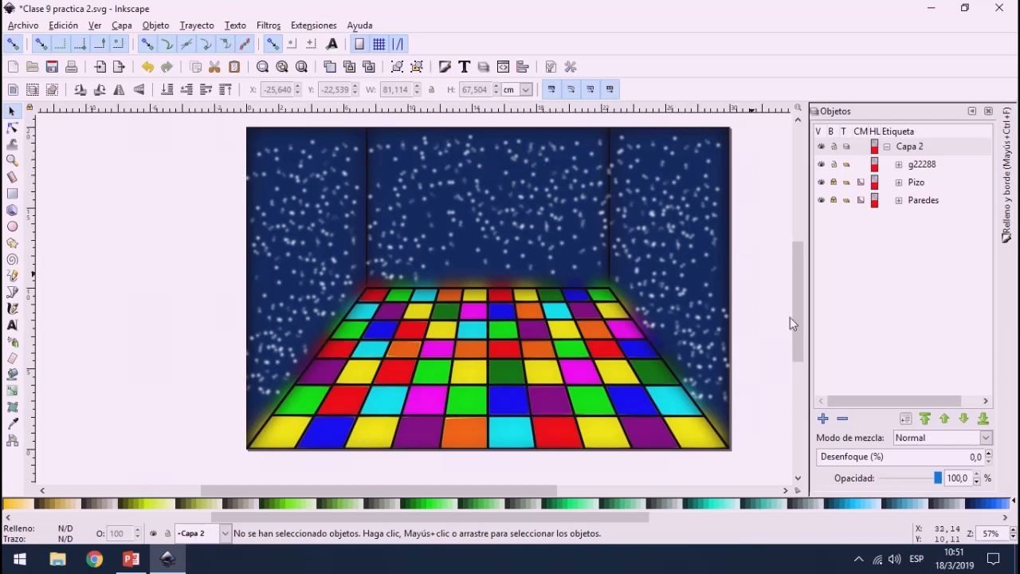
# Step: Examine the grouped sparkles across the three walls, both close up and over the whole scene
pyautogui.click(694, 267)
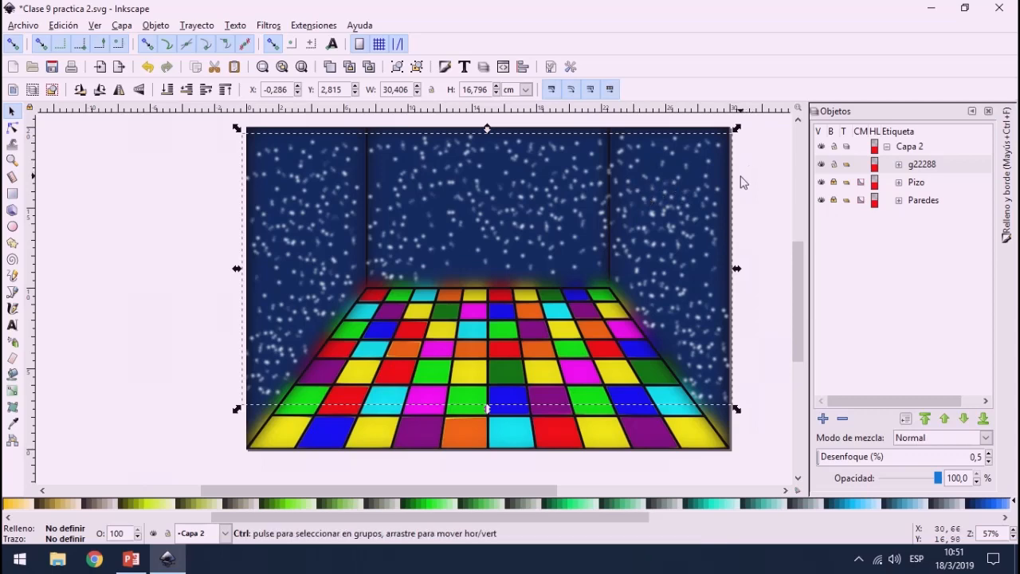
pyautogui.scroll(2, 739, 176)
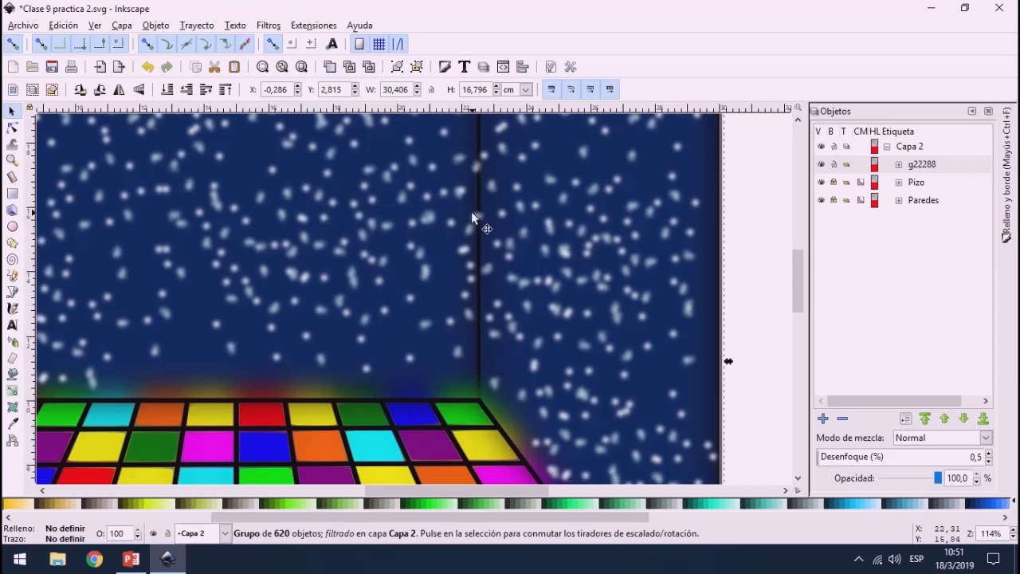
pyautogui.scroll(-2, 472, 212)
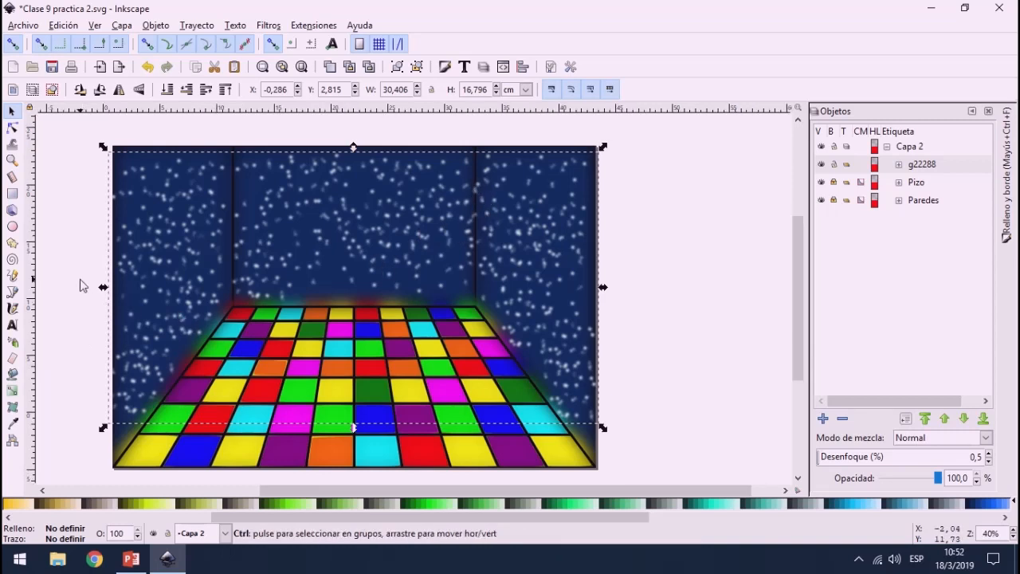
pyautogui.keyDown('ctrl'); pyautogui.scroll(-1, 80, 286); pyautogui.keyUp('ctrl')
pyautogui.scroll(1, 51, 279)
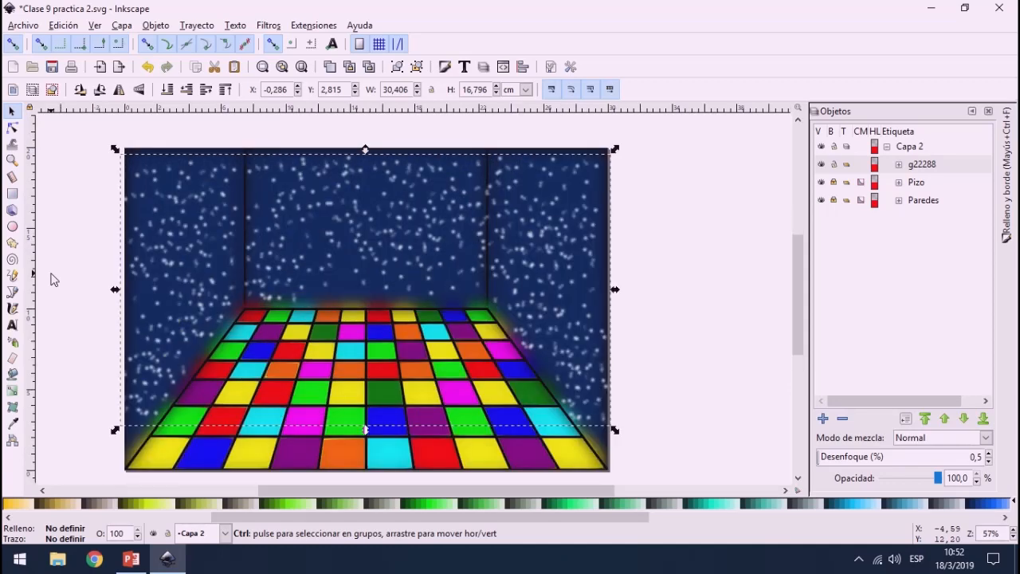
pyautogui.scroll(1, 51, 279)
pyautogui.scroll(-1, 545, 235)
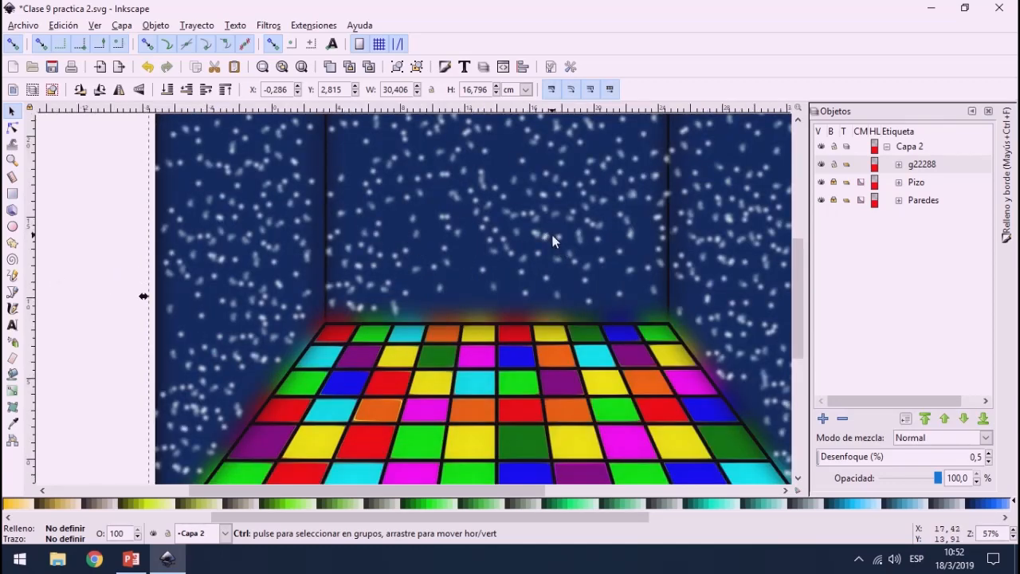
pyautogui.click(651, 174)
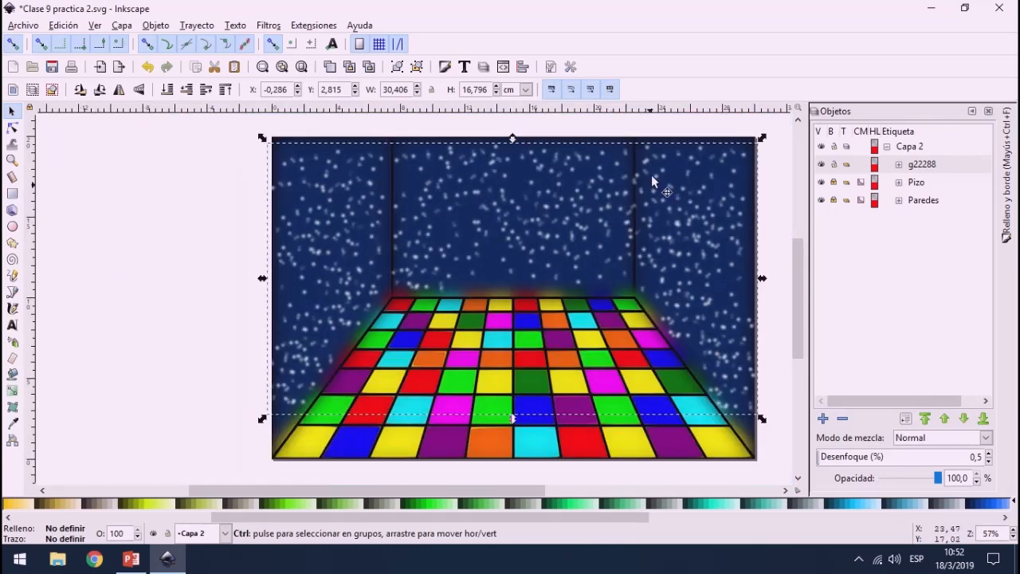
pyautogui.click(618, 132)
pyautogui.moveTo(520, 490); pyautogui.dragTo(531, 495)
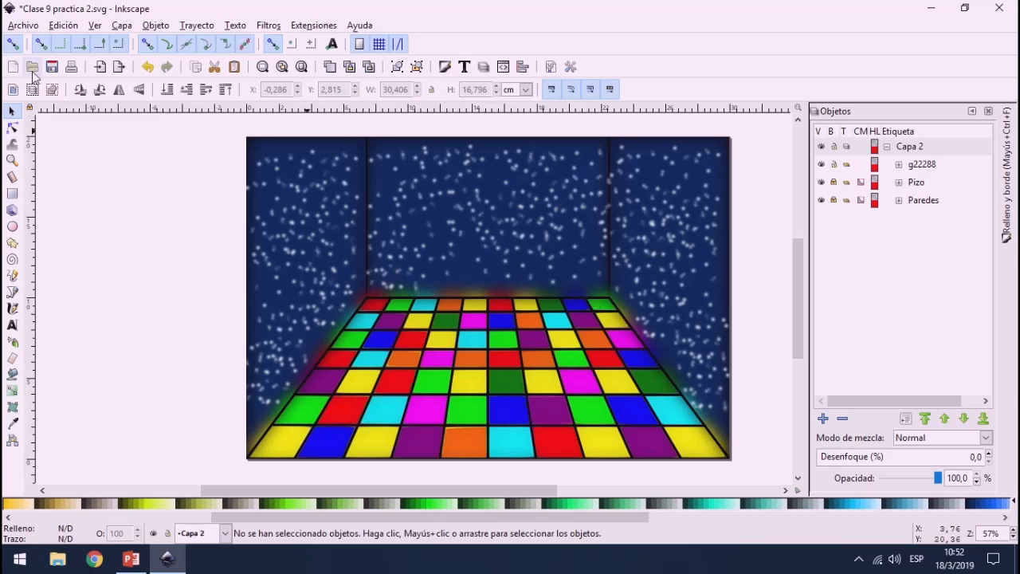
# Step: Import the disco dancer image Clase 9-2.png from the Materiales folder as an embedded image
pyautogui.click(15, 25)
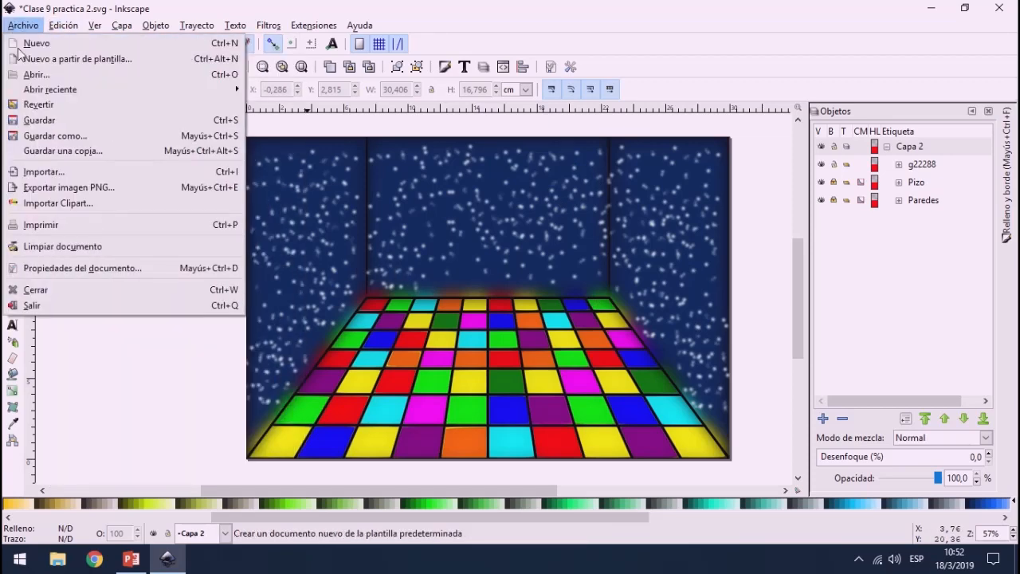
pyautogui.click(88, 171)
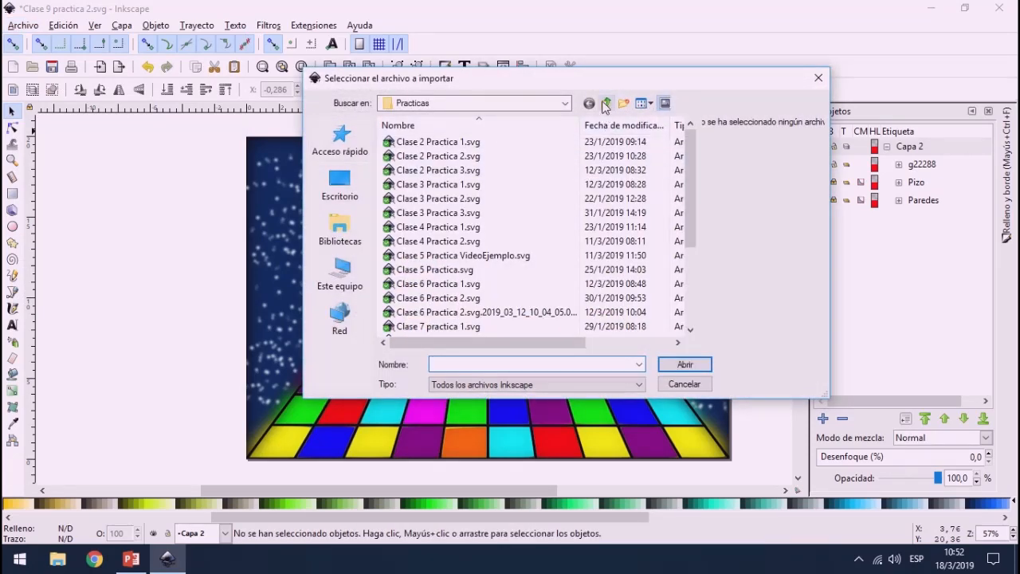
pyautogui.click(605, 104)
pyautogui.doubleClick(413, 169)
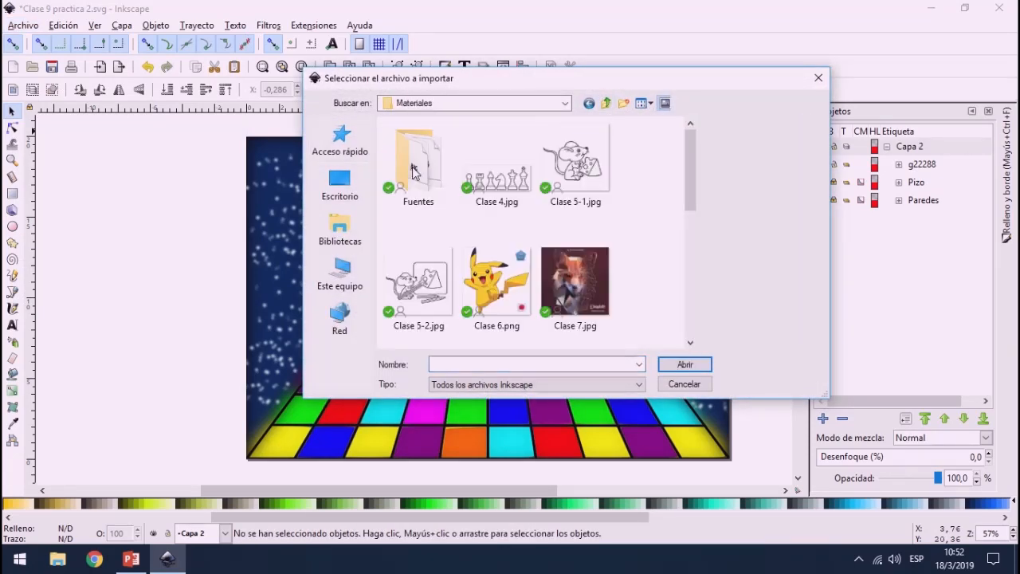
pyautogui.scroll(-5, 651, 242)
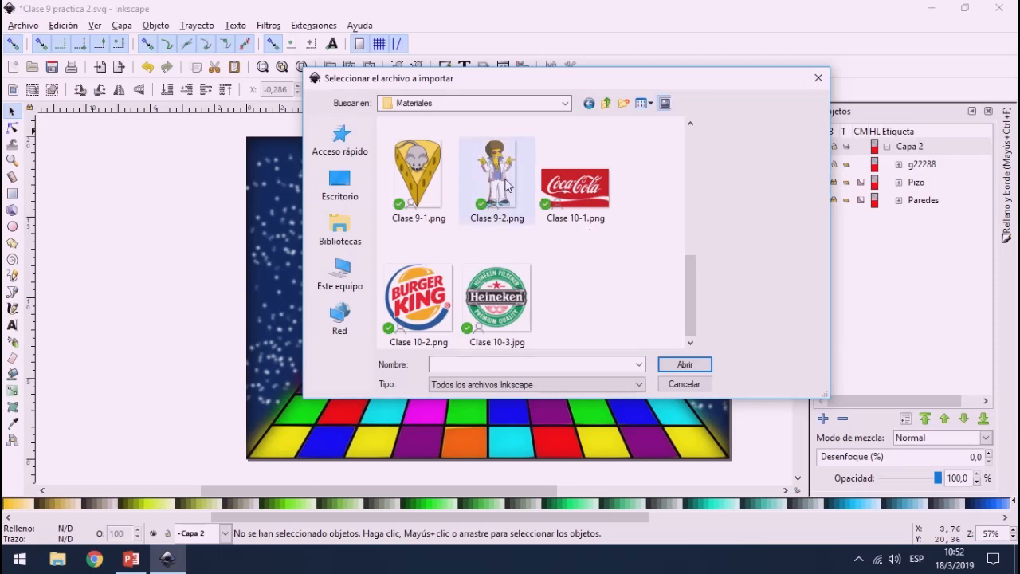
pyautogui.scroll(1, 512, 232)
pyautogui.click(574, 173)
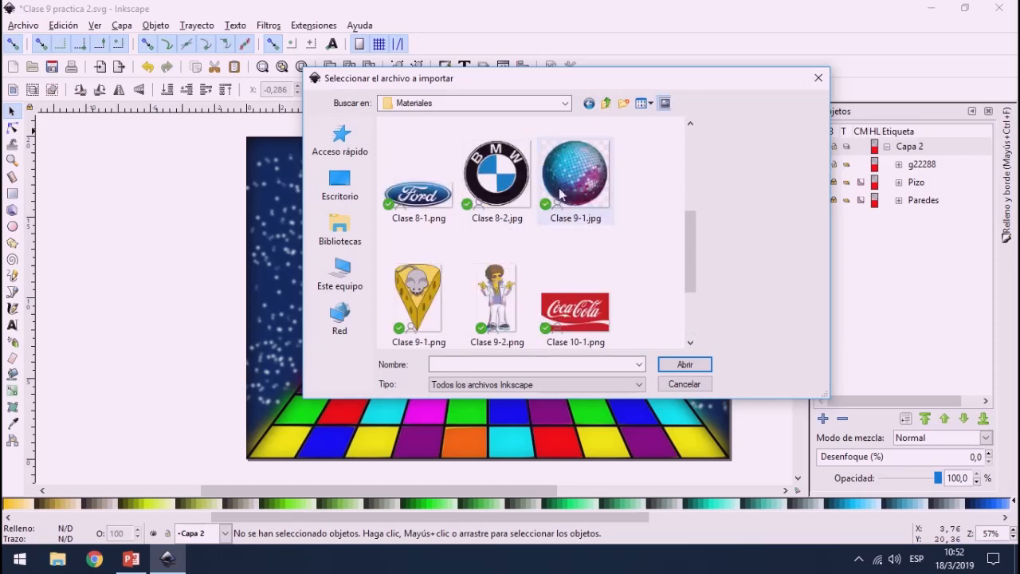
pyautogui.click(497, 302)
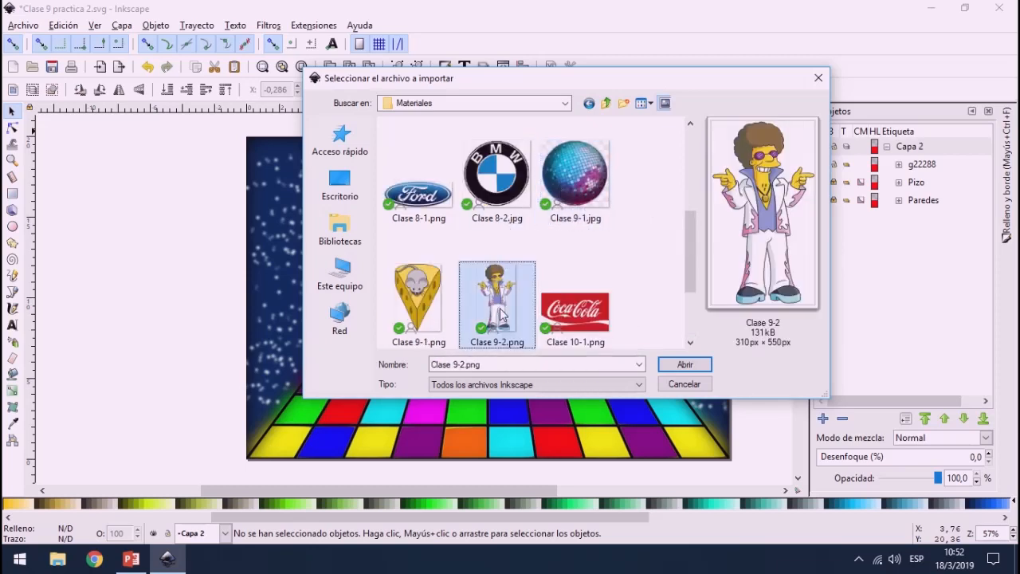
pyautogui.click(694, 367)
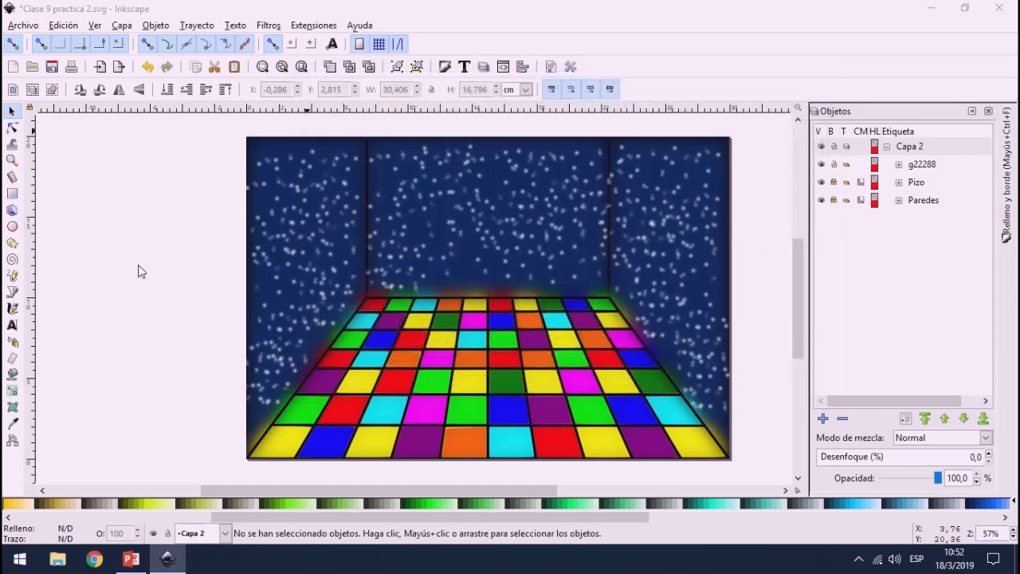
pyautogui.click(618, 376)
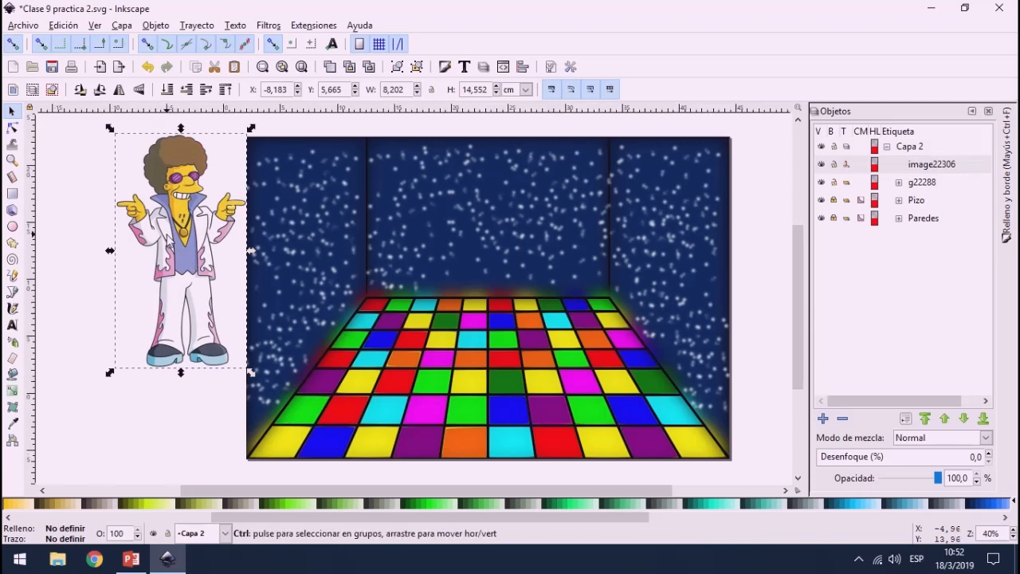
# Step: Scale the dancer image down to about 4.95 by 8.79 cm and stand it in the middle of the dance floor
pyautogui.keyDown('ctrl'); pyautogui.scroll(-2, 180, 249); pyautogui.keyUp('ctrl')
pyautogui.moveTo(167, 234); pyautogui.dragTo(326, 274)
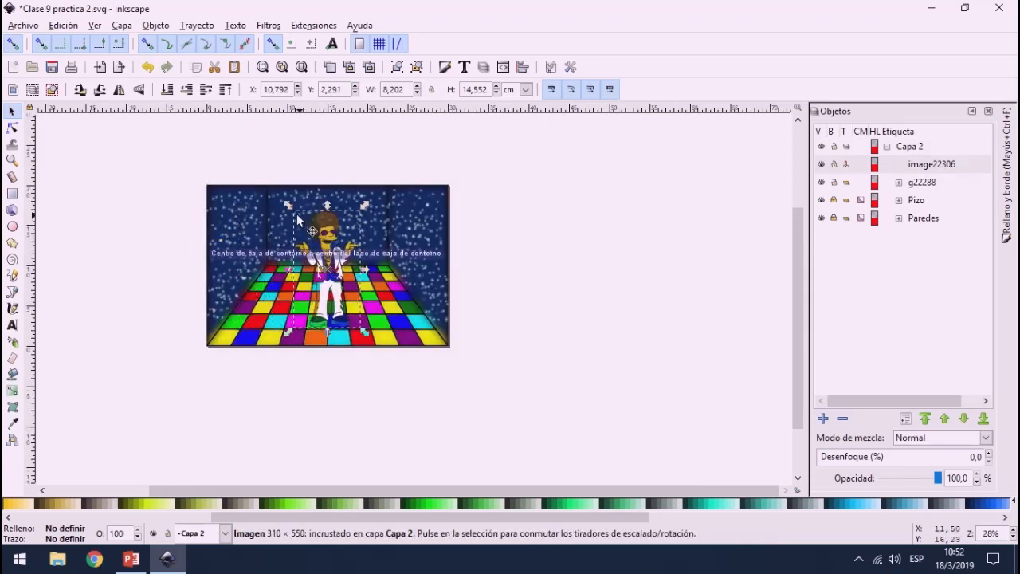
pyautogui.moveTo(291, 213); pyautogui.dragTo(289, 266)
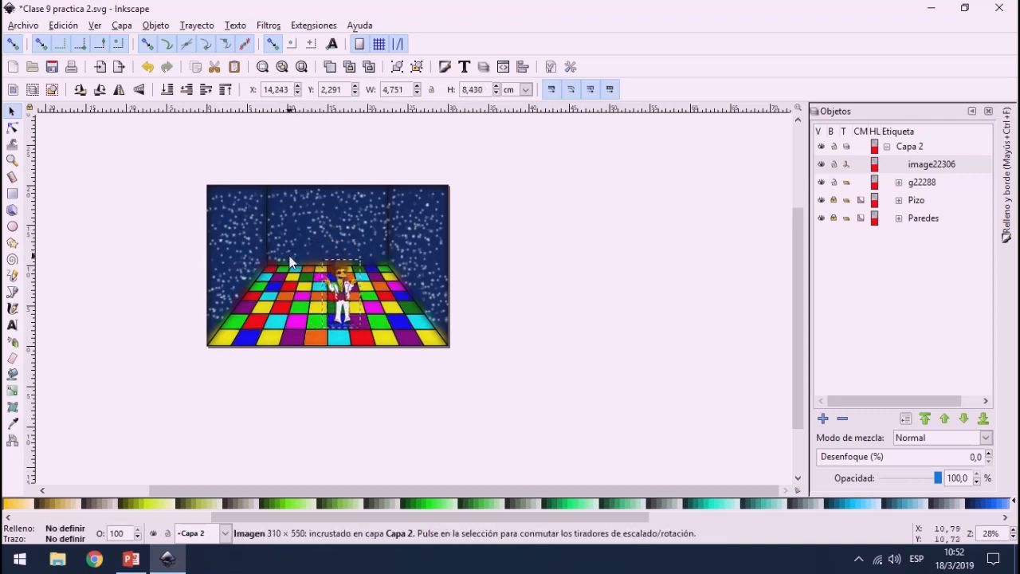
pyautogui.moveTo(341, 298)
pyautogui.mouseDown()
pyautogui.moveTo(307, 281)
pyautogui.moveTo(363, 233)
pyautogui.moveTo(334, 283)
pyautogui.moveTo(334, 274)
pyautogui.moveTo(349, 287)
pyautogui.mouseUp()
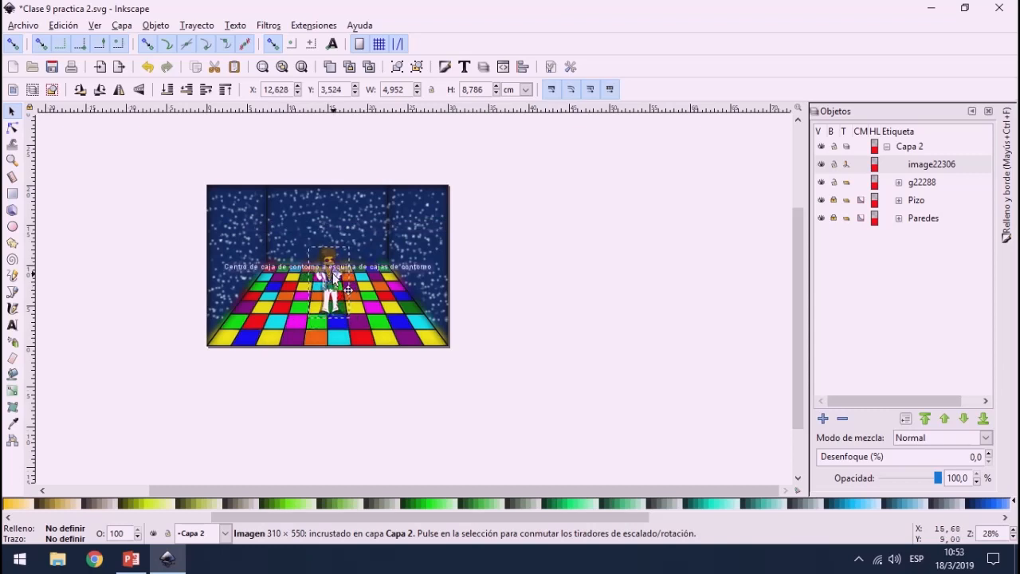
pyautogui.click(132, 230)
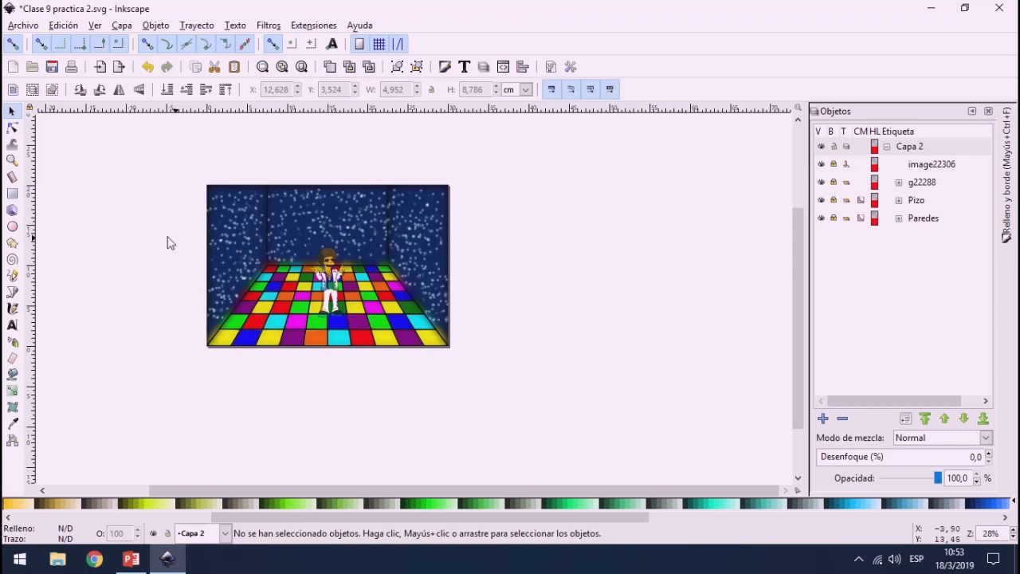
# Step: Import the disco ball image Clase 9-1.jpg from the Materiales folder as an embedded image
pyautogui.click(24, 25)
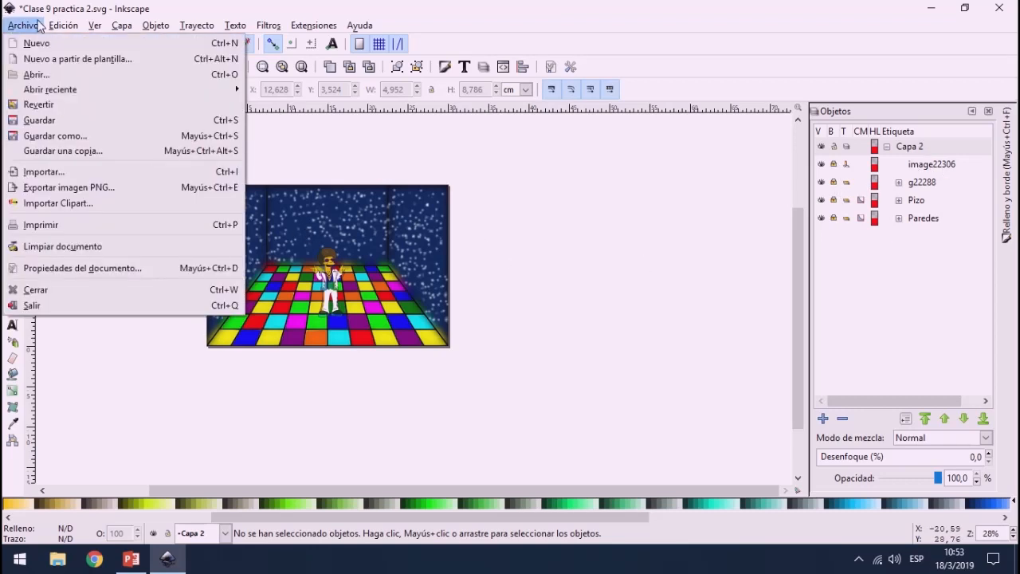
pyautogui.click(57, 171)
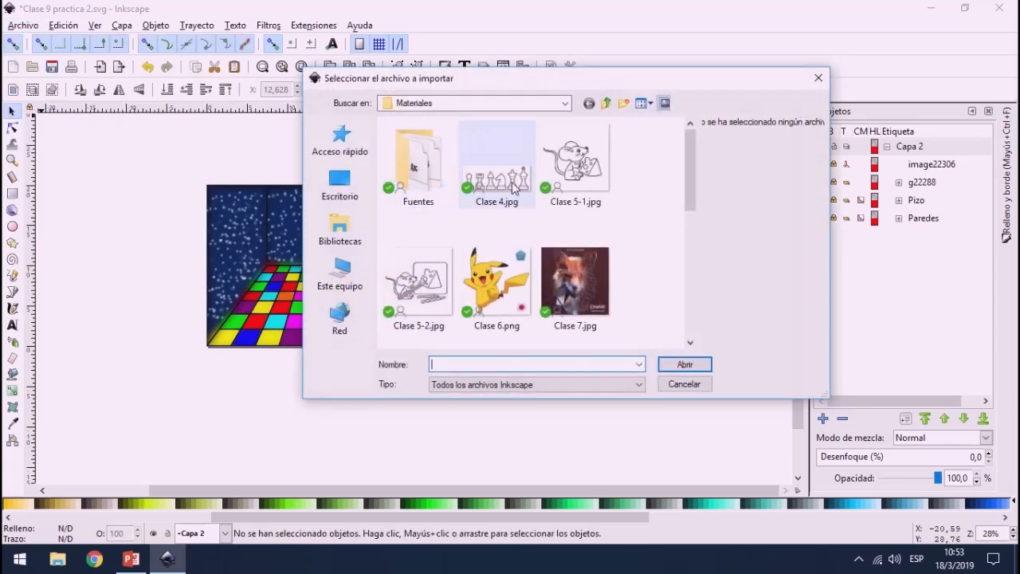
pyautogui.scroll(-3, 599, 221)
pyautogui.scroll(1, 565, 199)
pyautogui.doubleClick(566, 199)
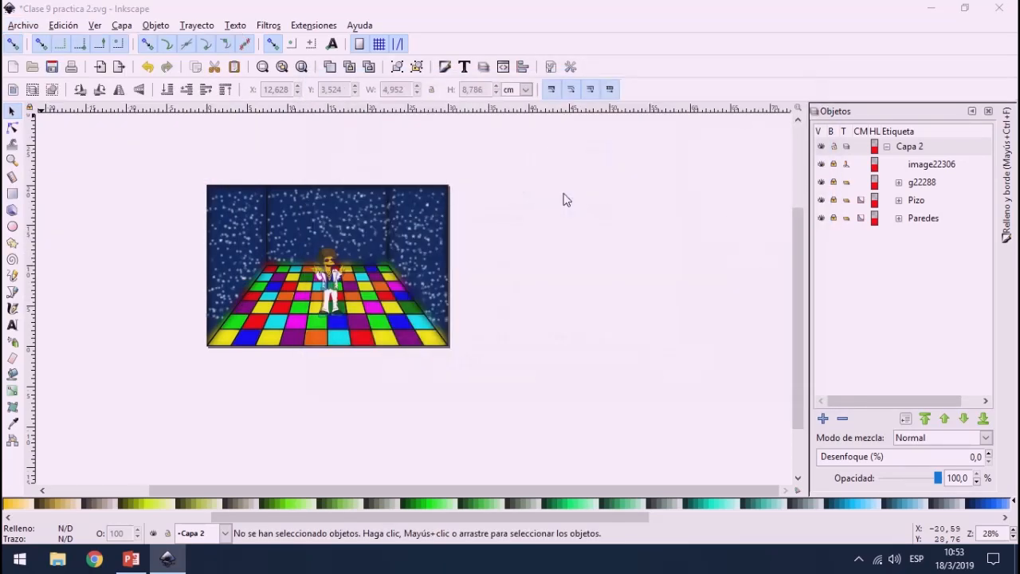
pyautogui.click(634, 381)
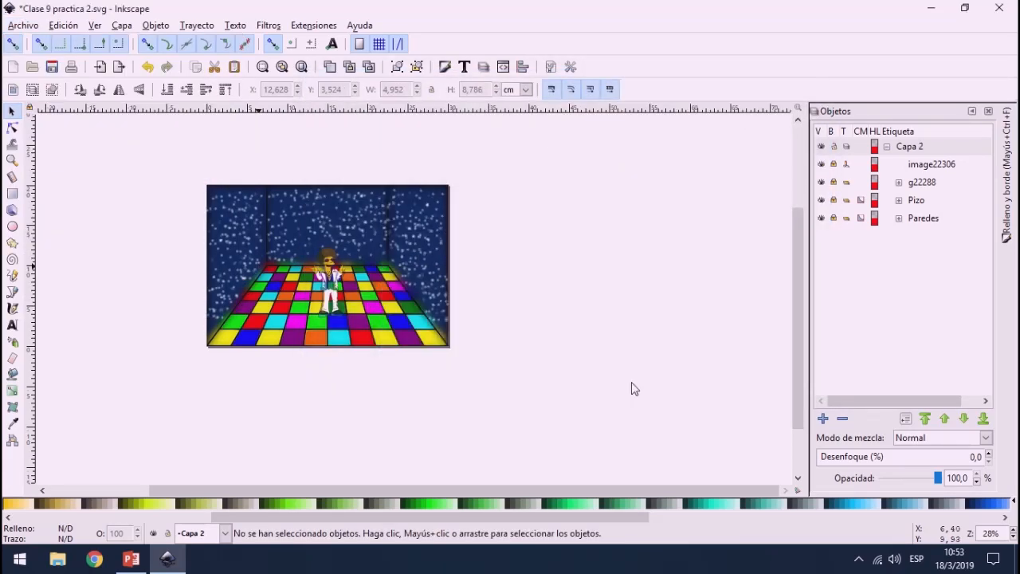
# Step: Check the disco ball image above the dancer and move it onto the empty canvas beyond the right wall
pyautogui.moveTo(185, 225); pyautogui.dragTo(336, 225)
pyautogui.scroll(3, 336, 225)
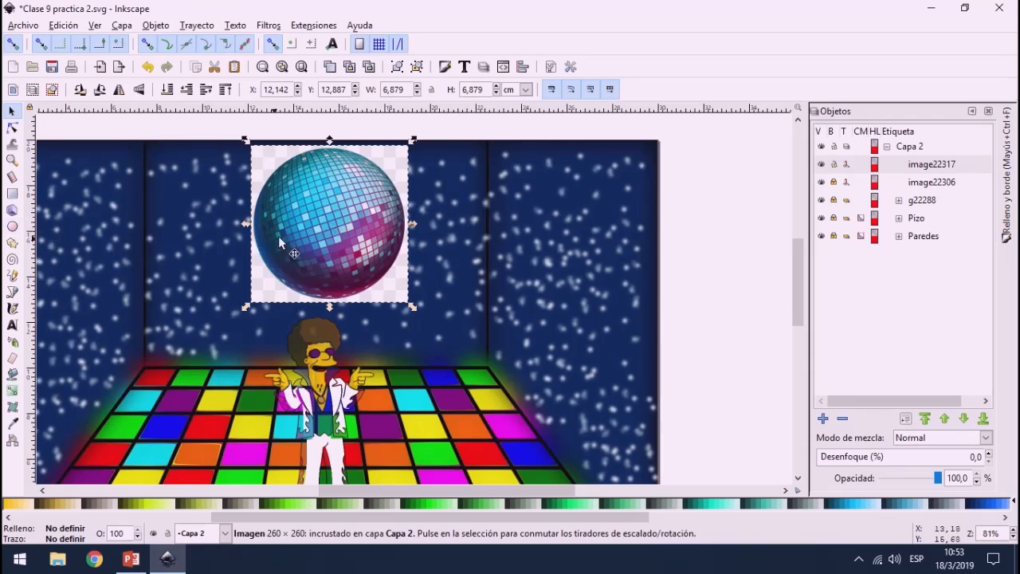
pyautogui.scroll(-2, 288, 230)
pyautogui.moveTo(289, 228); pyautogui.dragTo(631, 239)
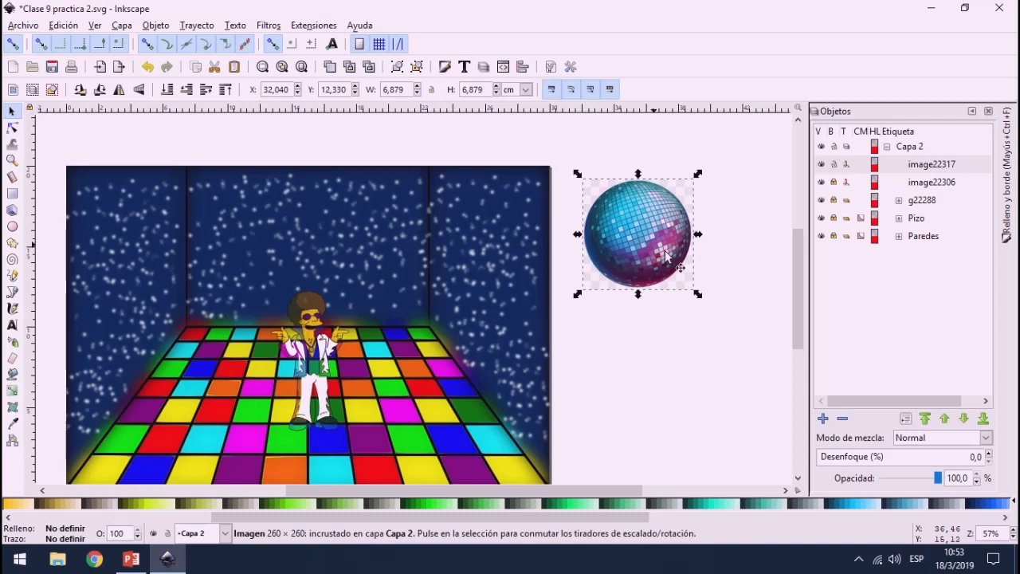
# Step: Draw a circle about 6.7 cm wide over the disco ball image and remove its fill
pyautogui.click(12, 227)
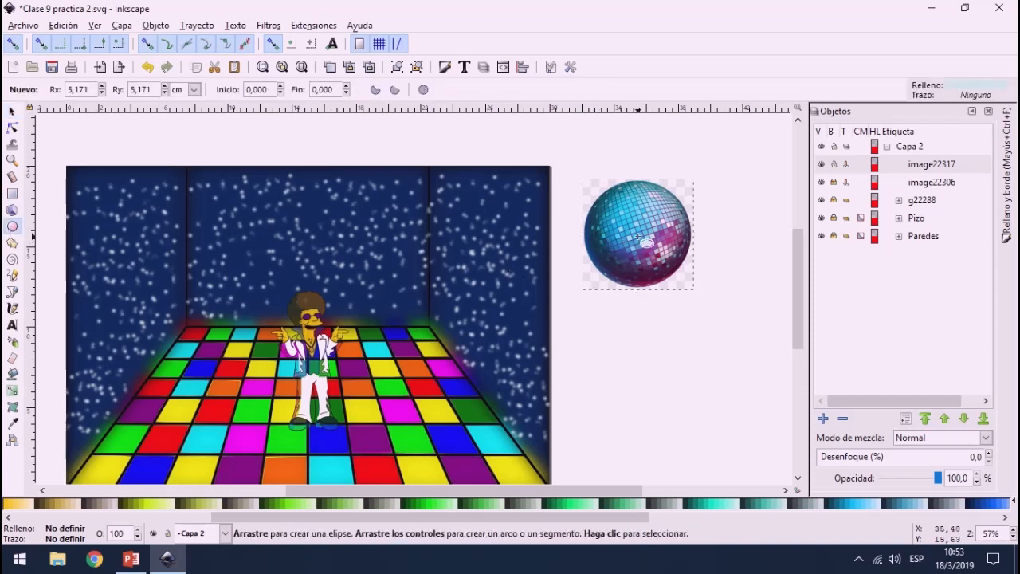
pyautogui.press('ctrl')
pyautogui.moveTo(640, 236); pyautogui.dragTo(692, 289)
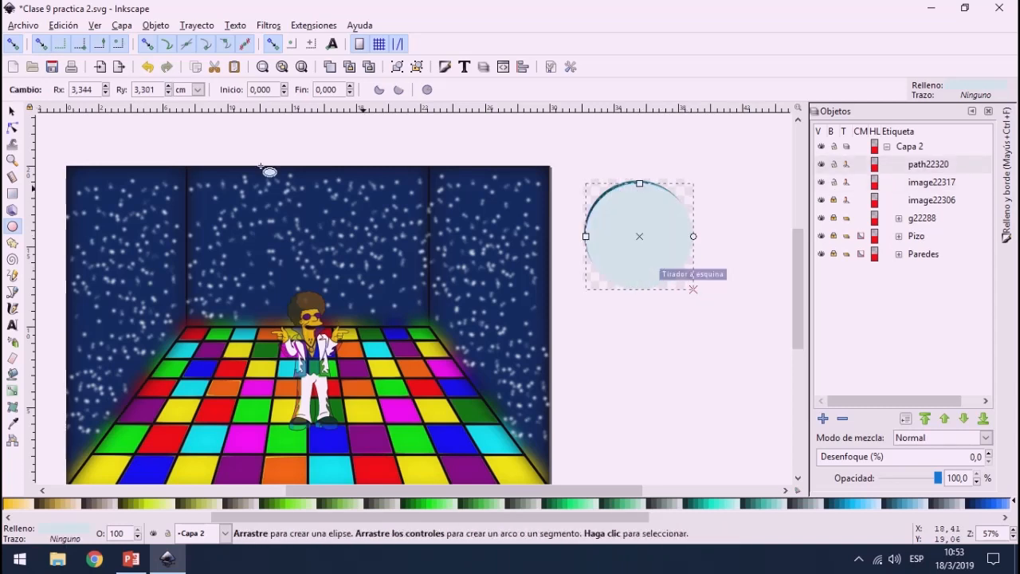
pyautogui.click(12, 112)
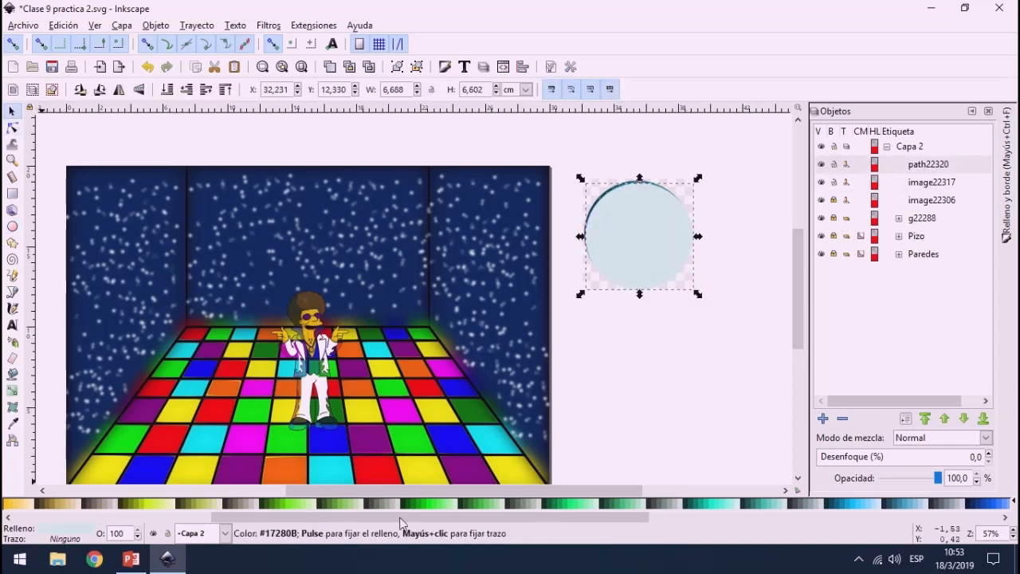
pyautogui.moveTo(392, 516); pyautogui.dragTo(189, 514)
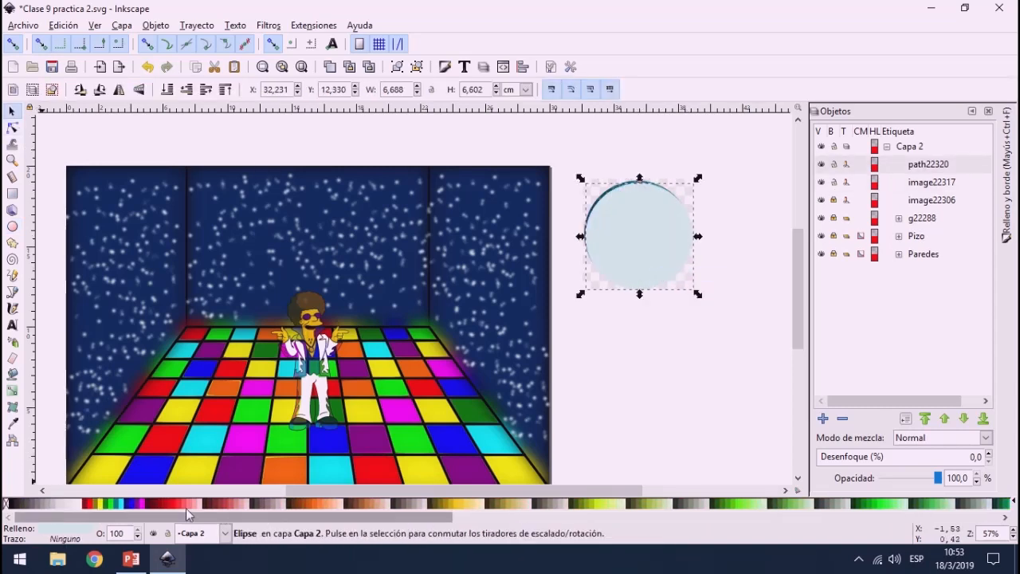
pyautogui.click(7, 503)
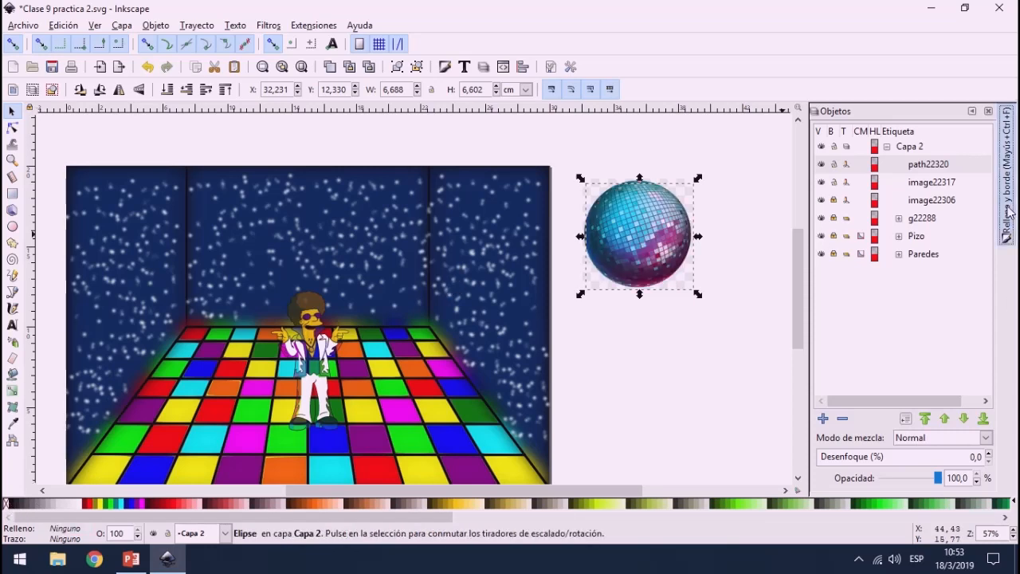
# Step: Give the circle around the disco ball a solid black stroke 0.1 mm wide
pyautogui.click(1006, 231)
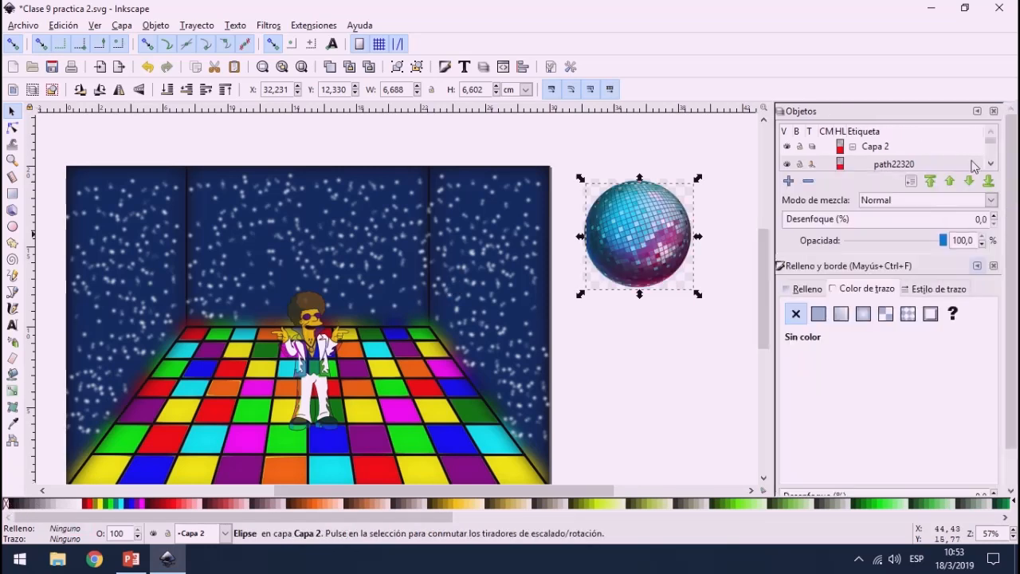
pyautogui.click(913, 292)
pyautogui.write('0,')
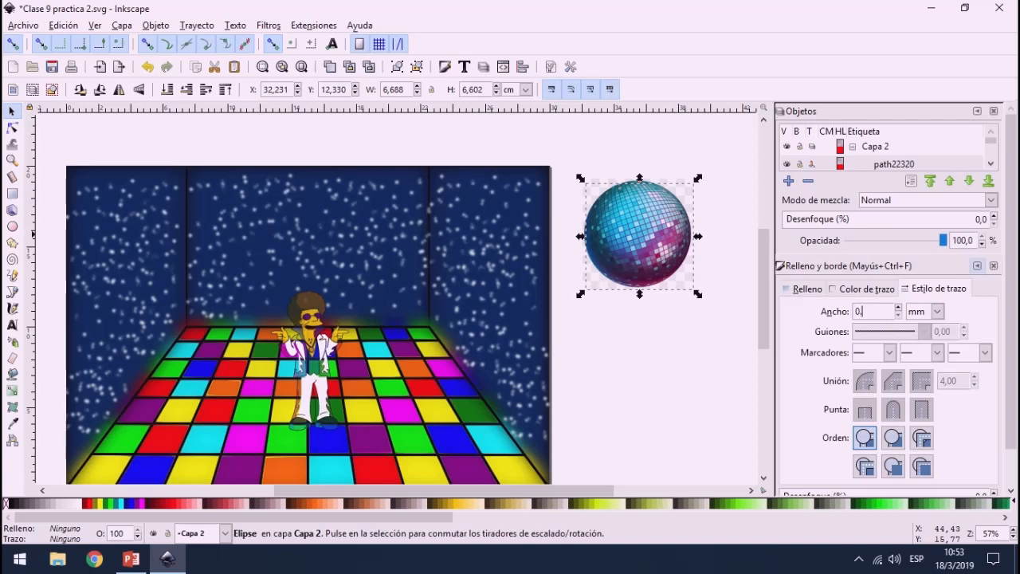
pyautogui.write('1')
pyautogui.press('Return')
pyautogui.click(891, 293)
pyautogui.click(819, 314)
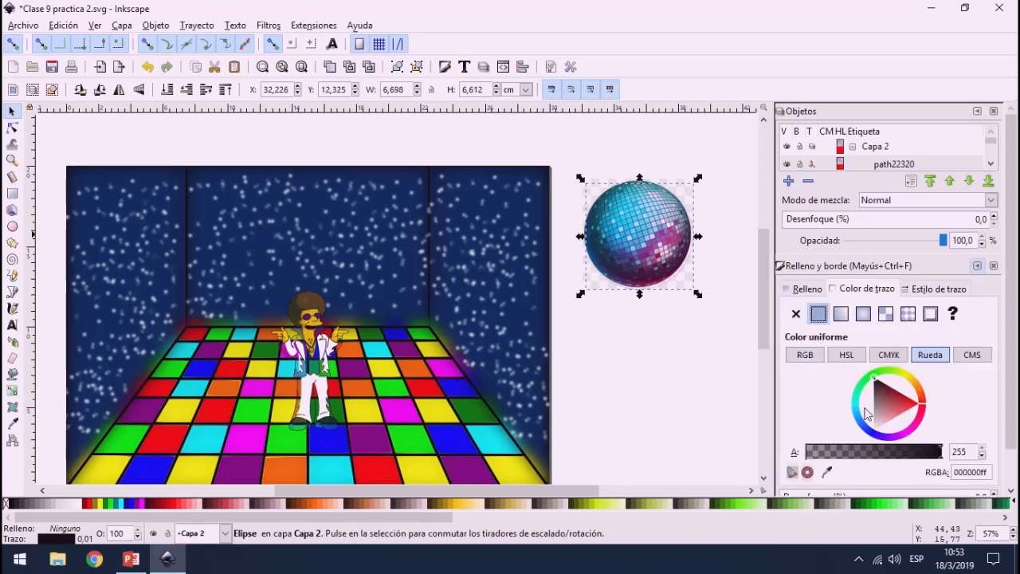
# Step: Move the circle onto the disco ball's edge and narrow it to about 6.66 cm wide so it fits the ball
pyautogui.scroll(1, 676, 214)
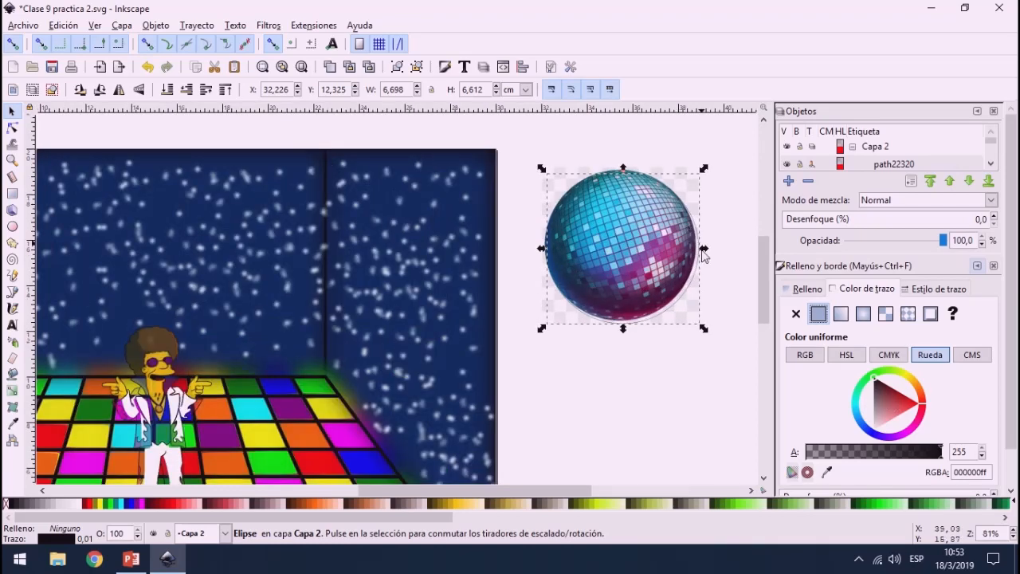
pyautogui.scroll(3, 682, 300)
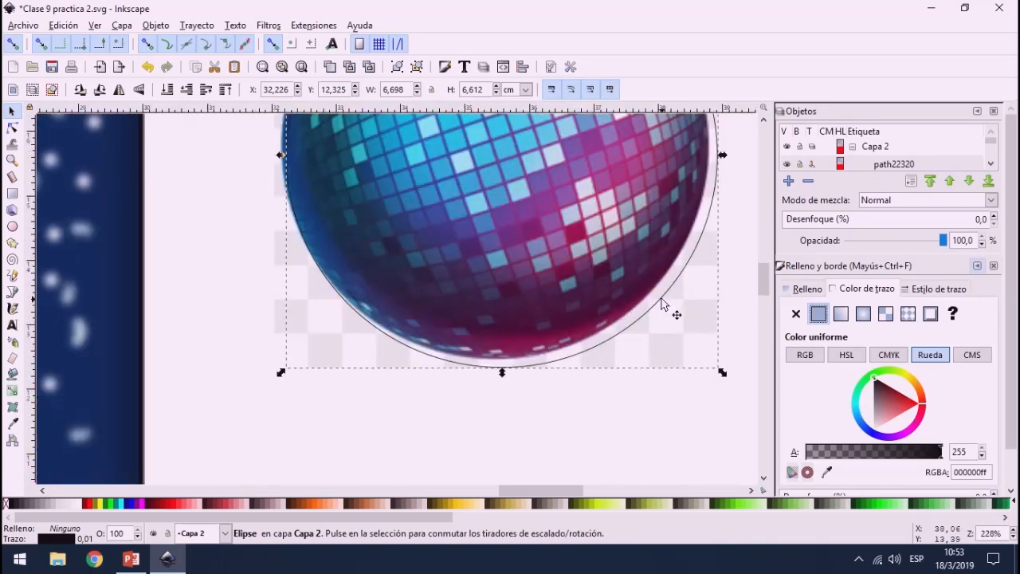
pyautogui.moveTo(661, 304); pyautogui.dragTo(624, 295)
pyautogui.scroll(2, 562, 314)
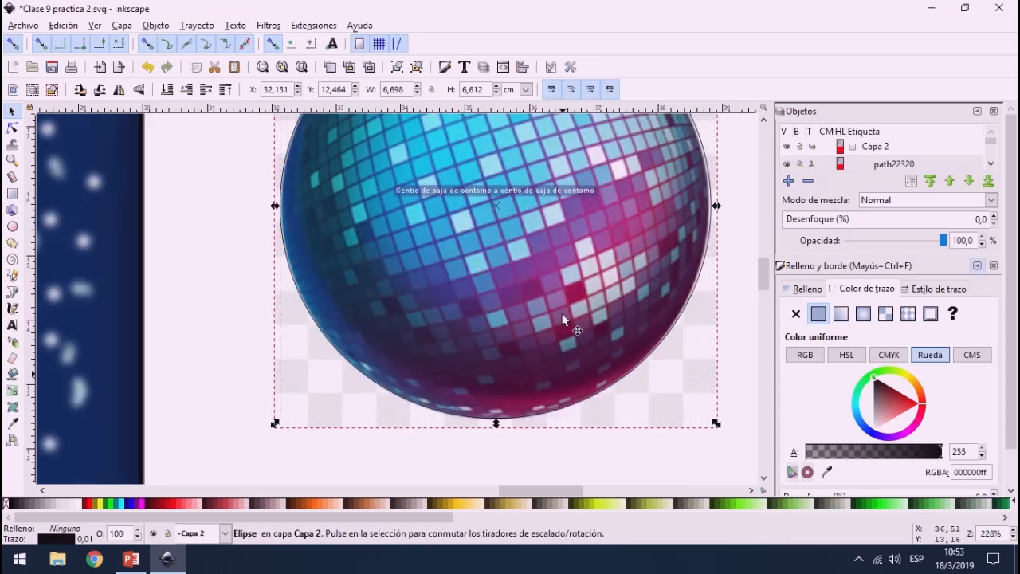
pyautogui.scroll(3, 562, 319)
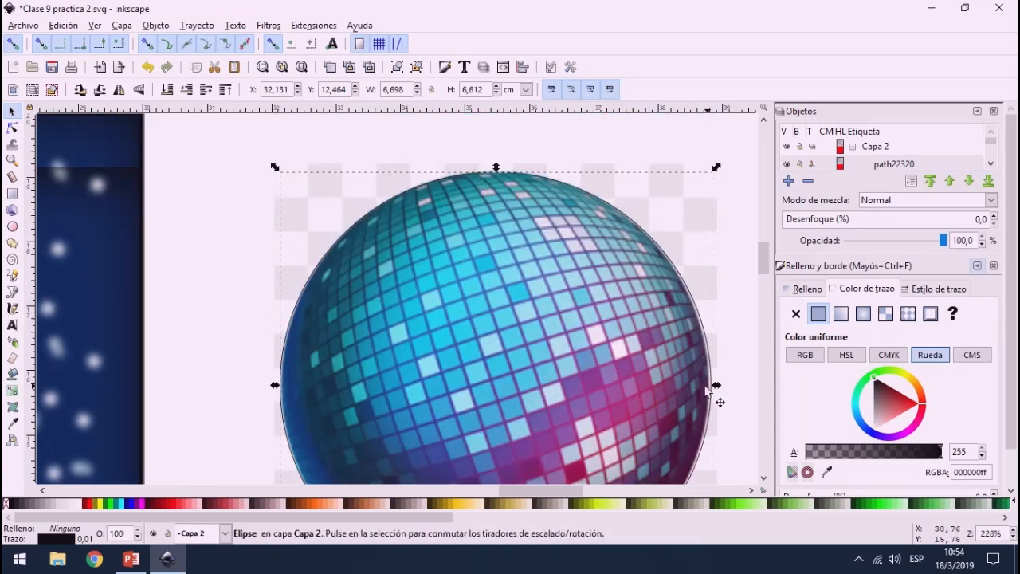
pyautogui.scroll(2, 723, 393)
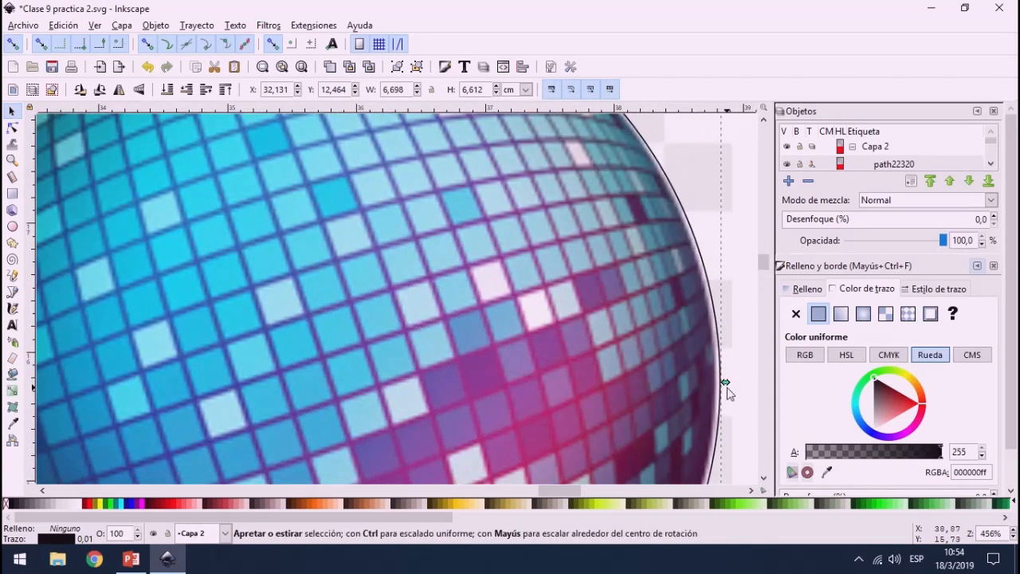
pyautogui.moveTo(725, 385); pyautogui.dragTo(719, 389)
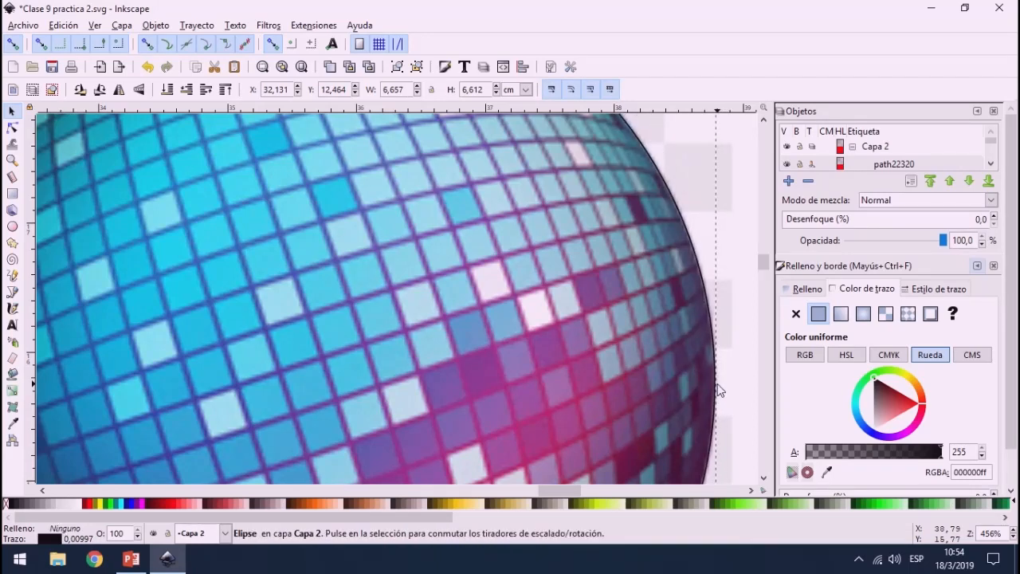
pyautogui.scroll(-3, 424, 350)
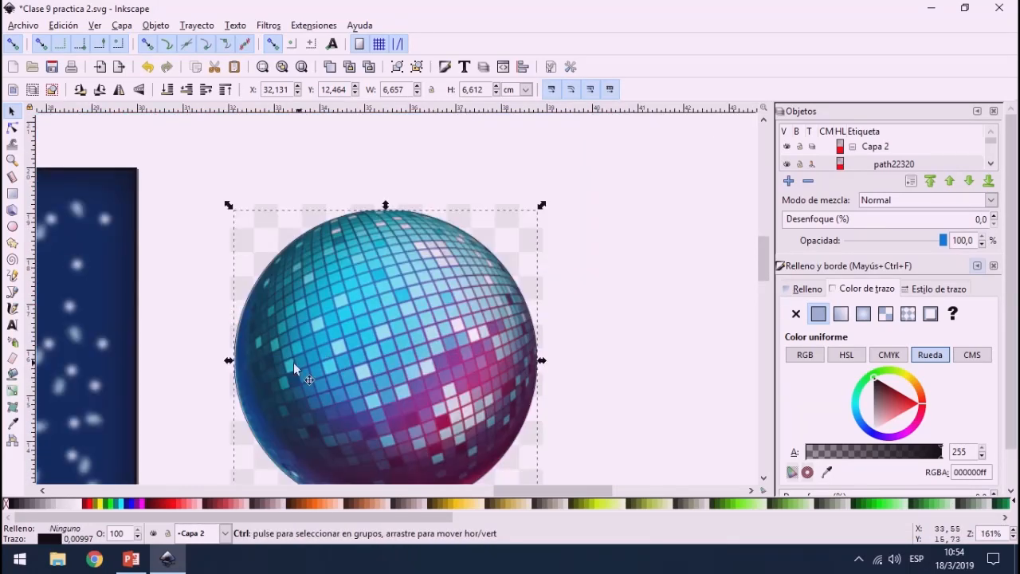
pyautogui.scroll(2, 243, 352)
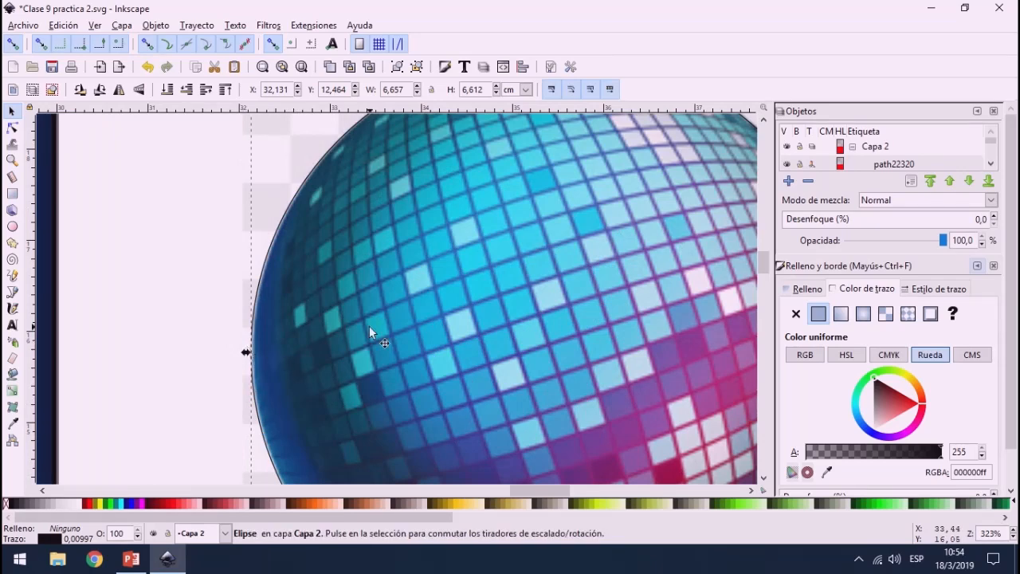
pyautogui.scroll(-3, 370, 326)
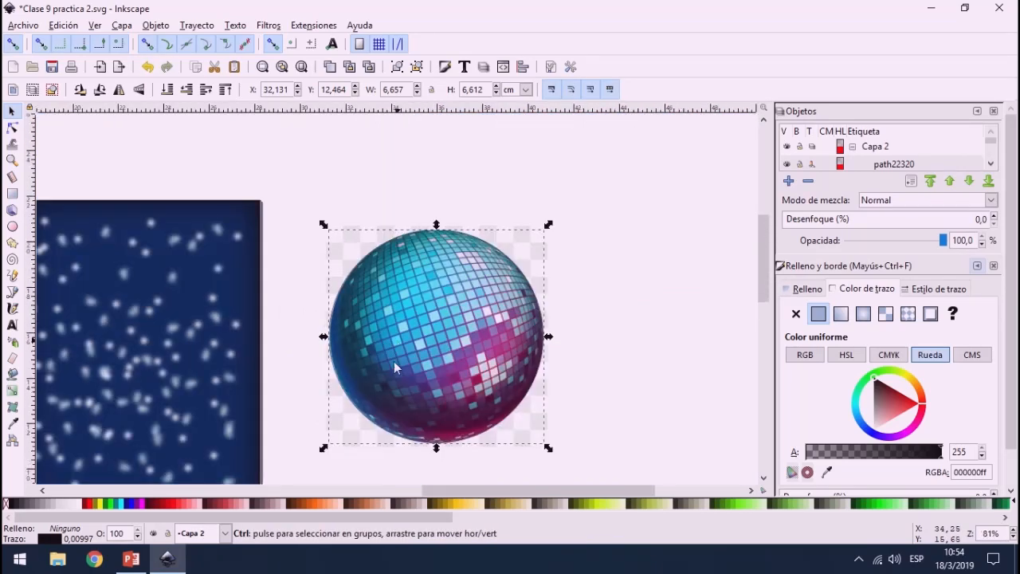
# Step: Clip the disco ball image with the circle and move the clipped ball onto the right wall
pyautogui.scroll(-1, 394, 350)
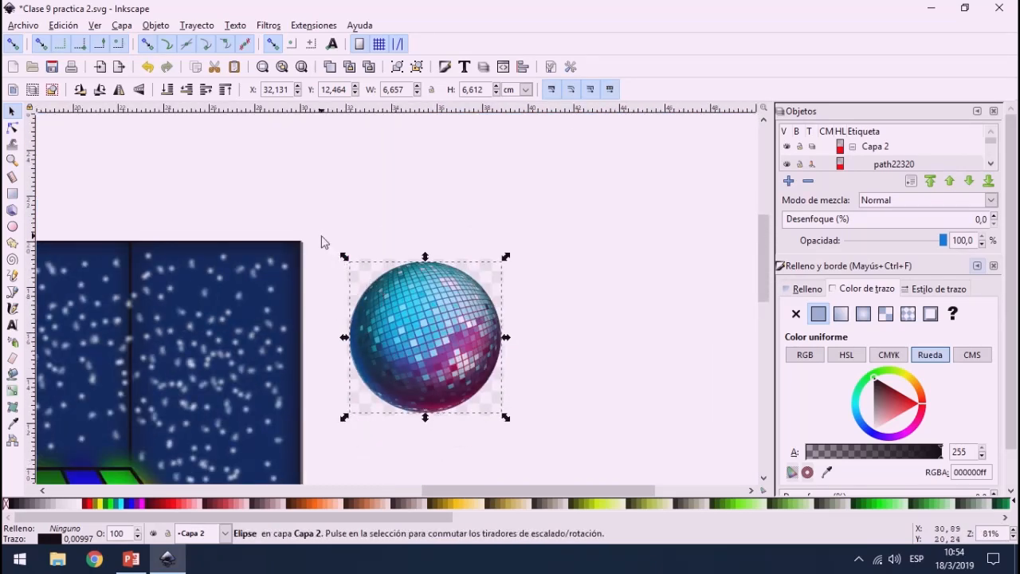
pyautogui.moveTo(319, 234); pyautogui.dragTo(552, 471)
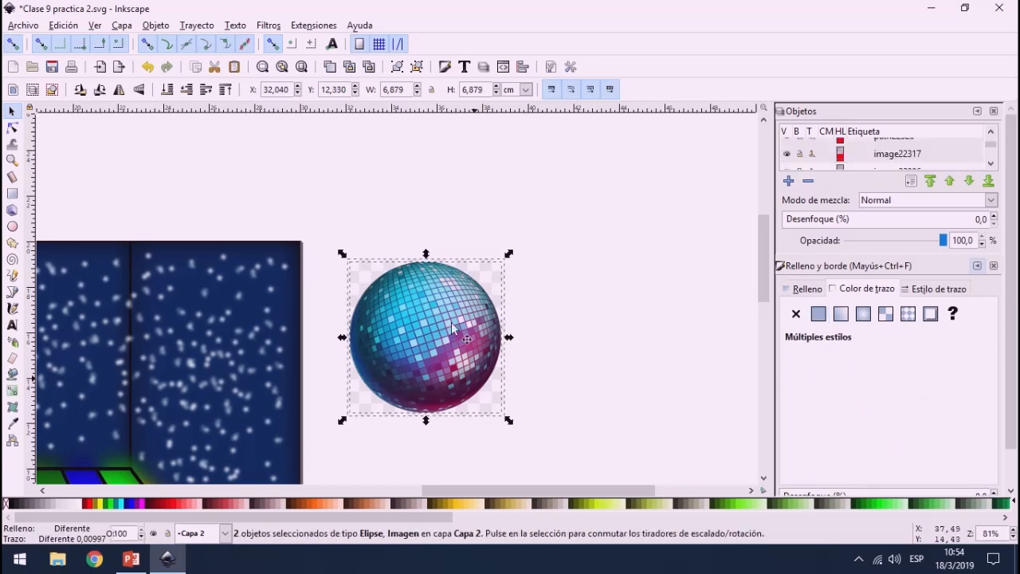
pyautogui.click(156, 25)
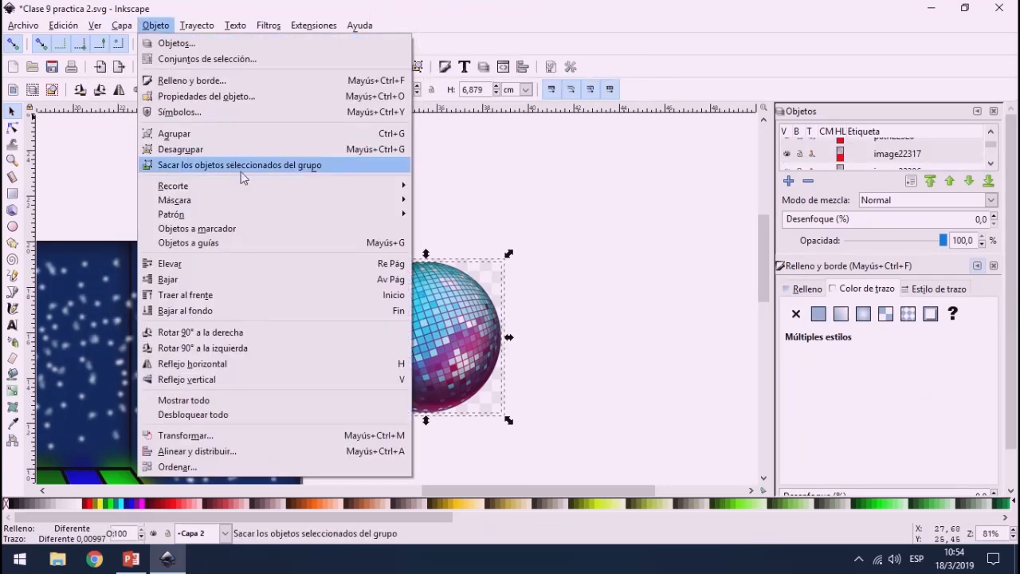
pyautogui.click(420, 189)
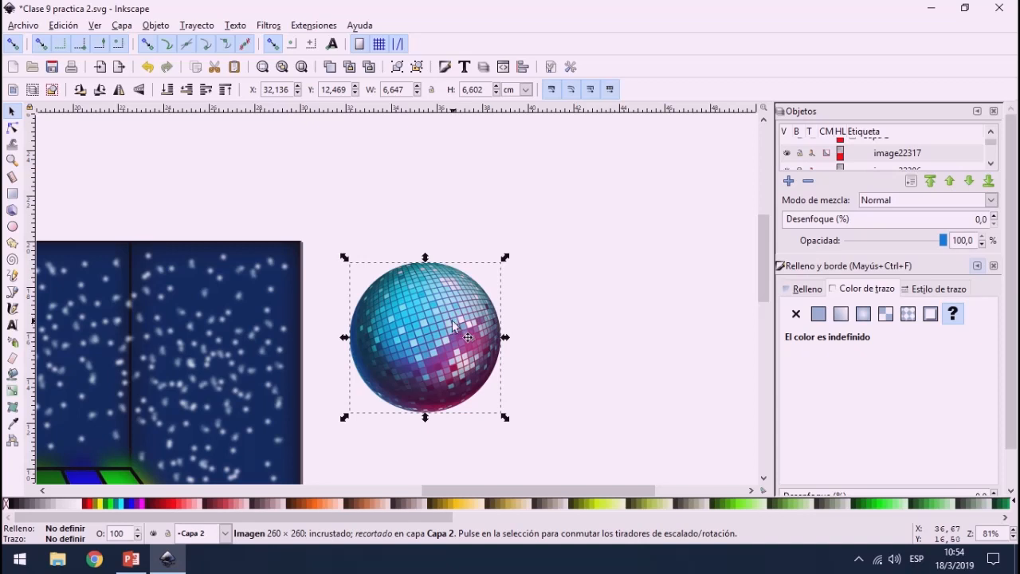
pyautogui.moveTo(446, 325); pyautogui.dragTo(259, 331)
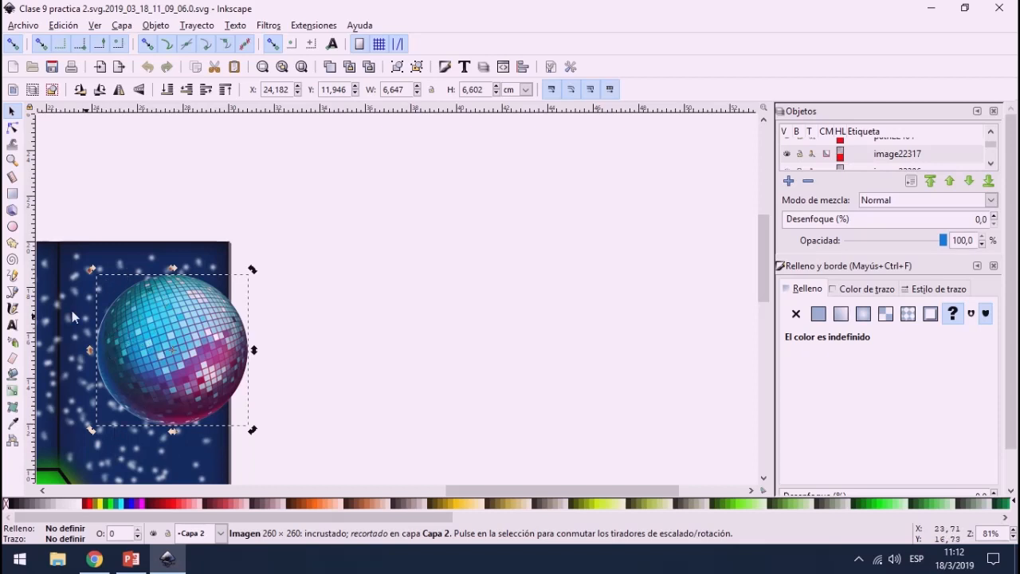
# Step: Draw an ellipse about 6.3 by 7 cm over the clipped disco ball and remove its fill
pyautogui.click(12, 227)
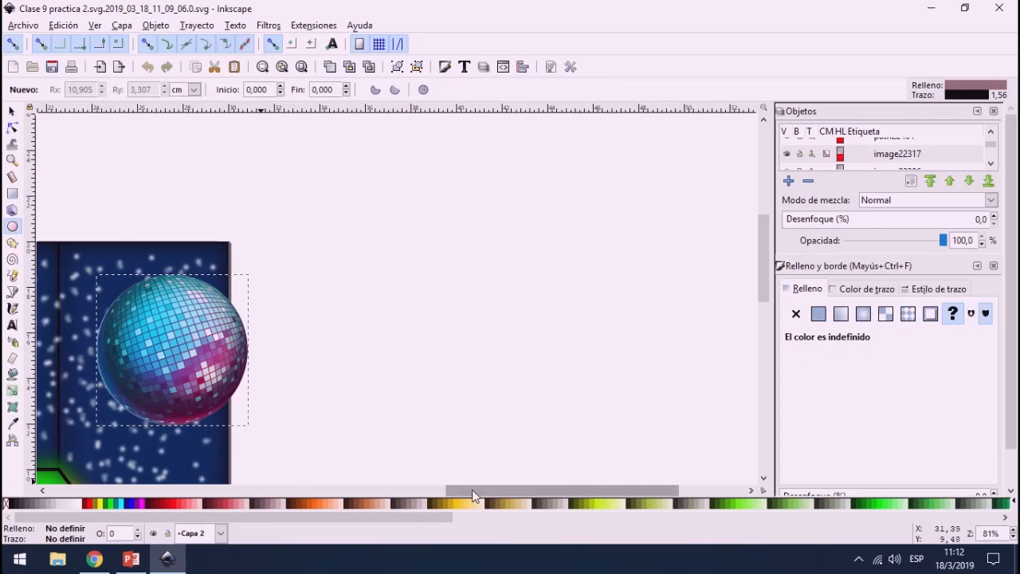
pyautogui.moveTo(472, 489); pyautogui.dragTo(376, 491)
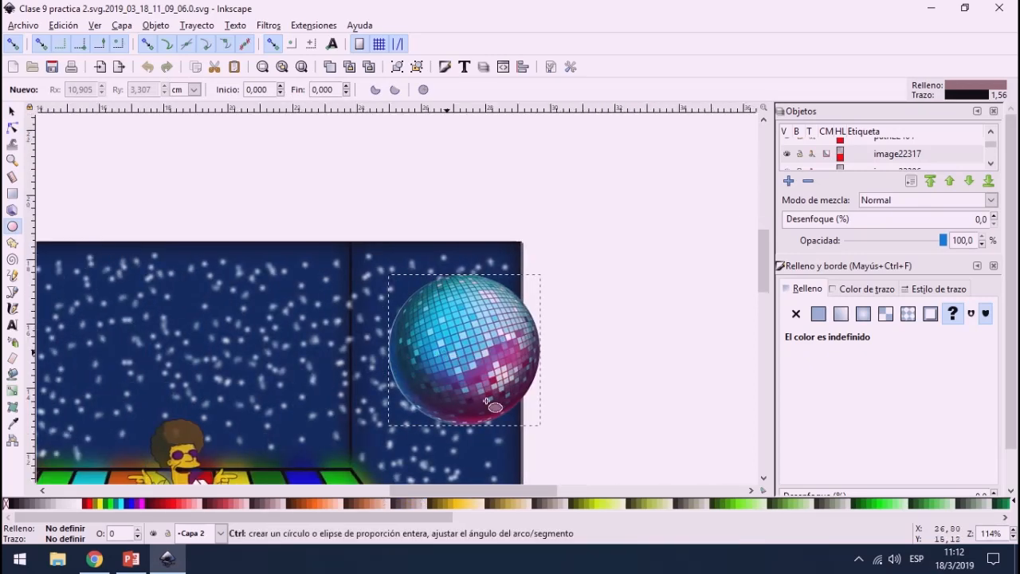
pyautogui.scroll(2, 467, 371)
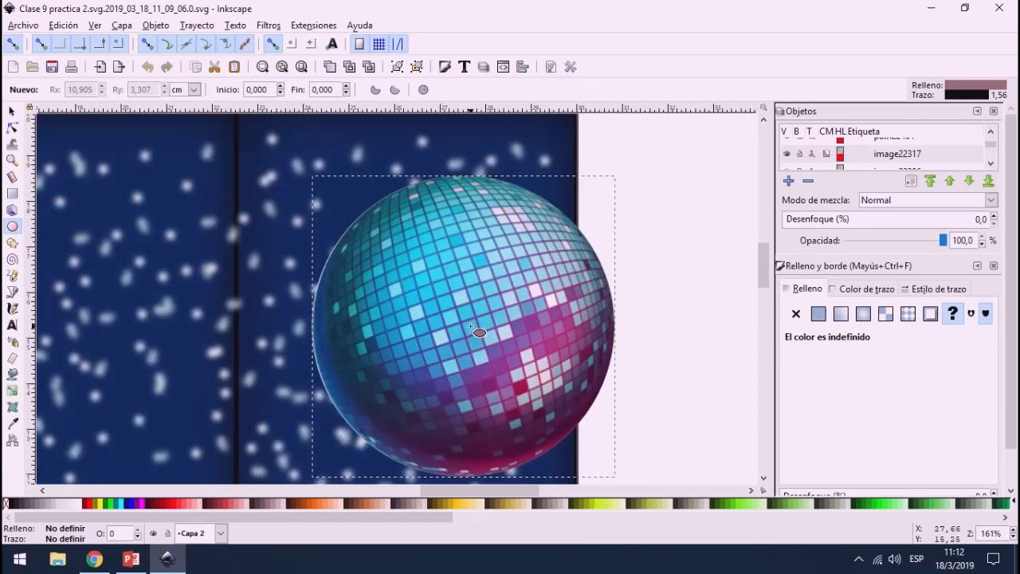
pyautogui.moveTo(460, 328); pyautogui.dragTo(602, 488)
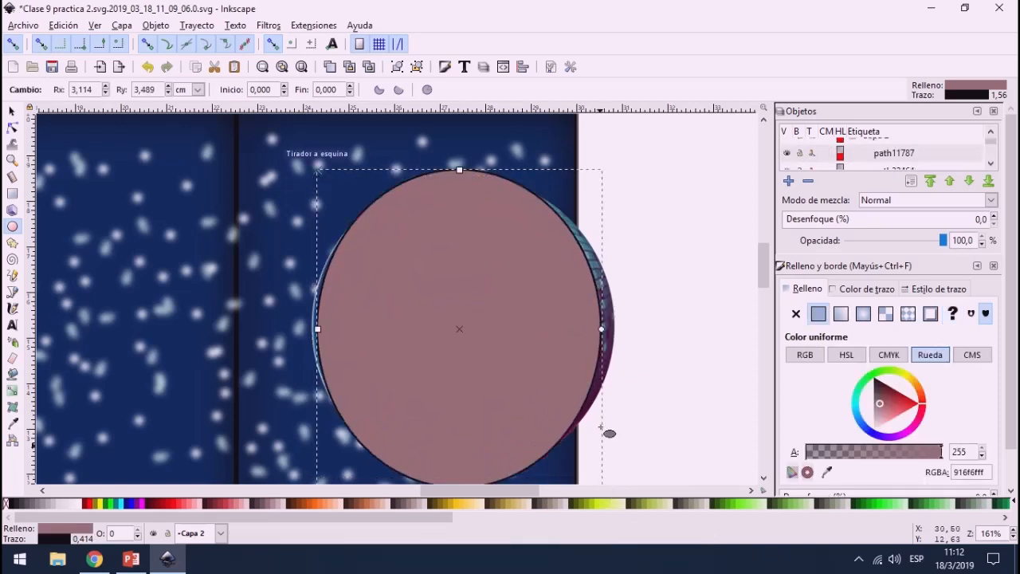
pyautogui.click(7, 504)
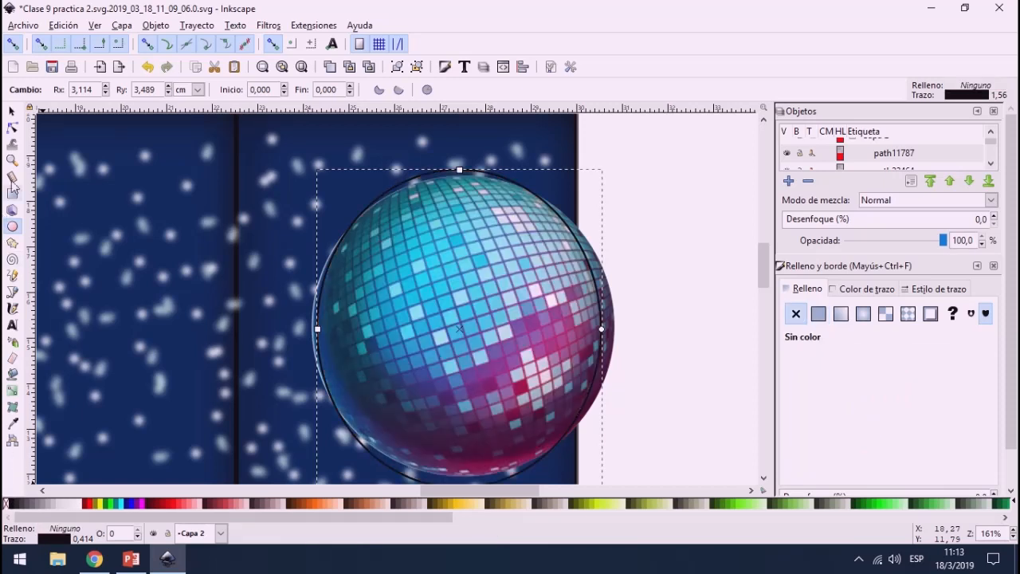
# Step: Resize the ellipse to about 6.65 by 6.63 cm so that it follows the disco ball's edge
pyautogui.click(11, 111)
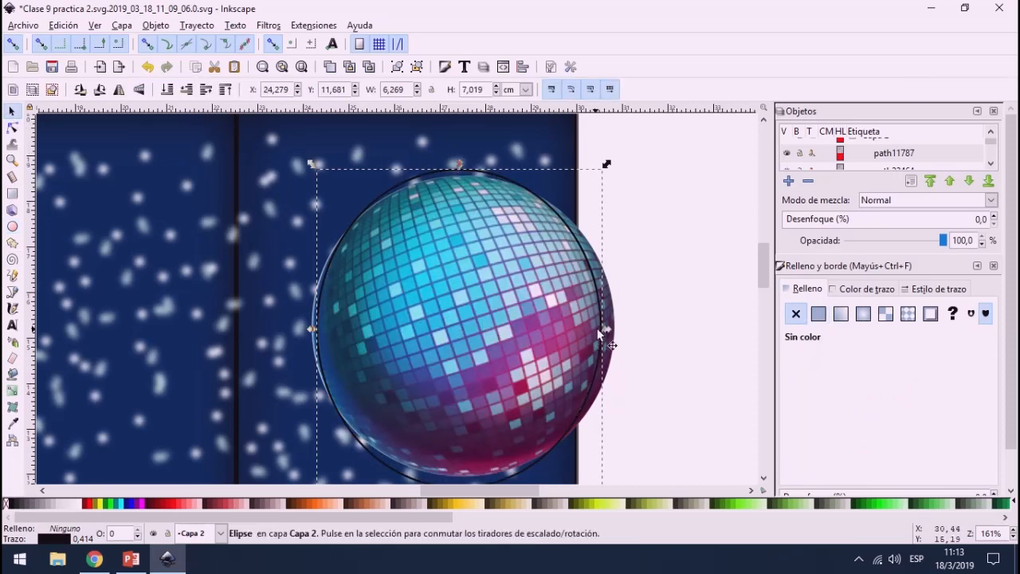
pyautogui.moveTo(606, 329); pyautogui.dragTo(620, 334)
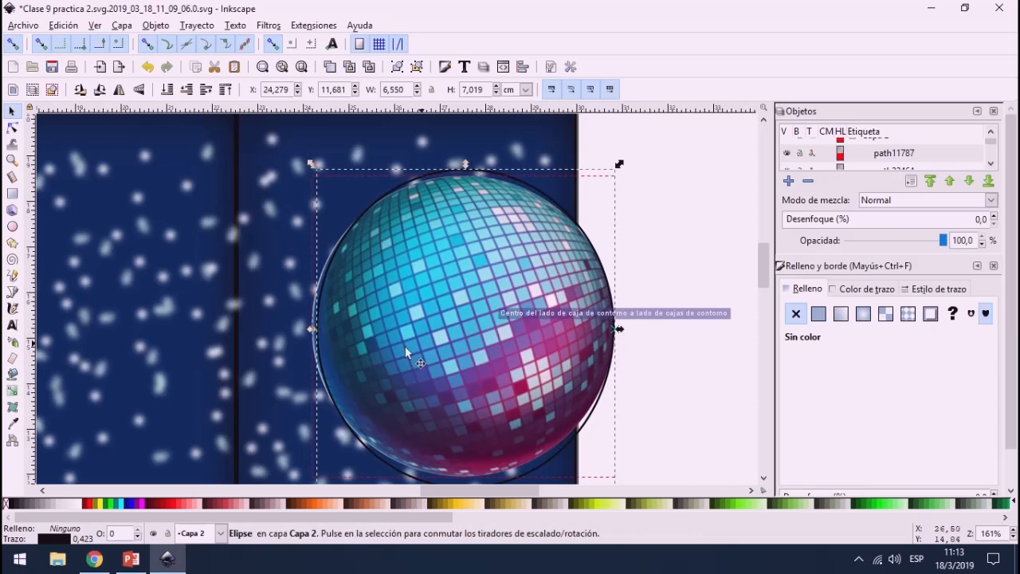
pyautogui.moveTo(316, 328); pyautogui.dragTo(302, 333)
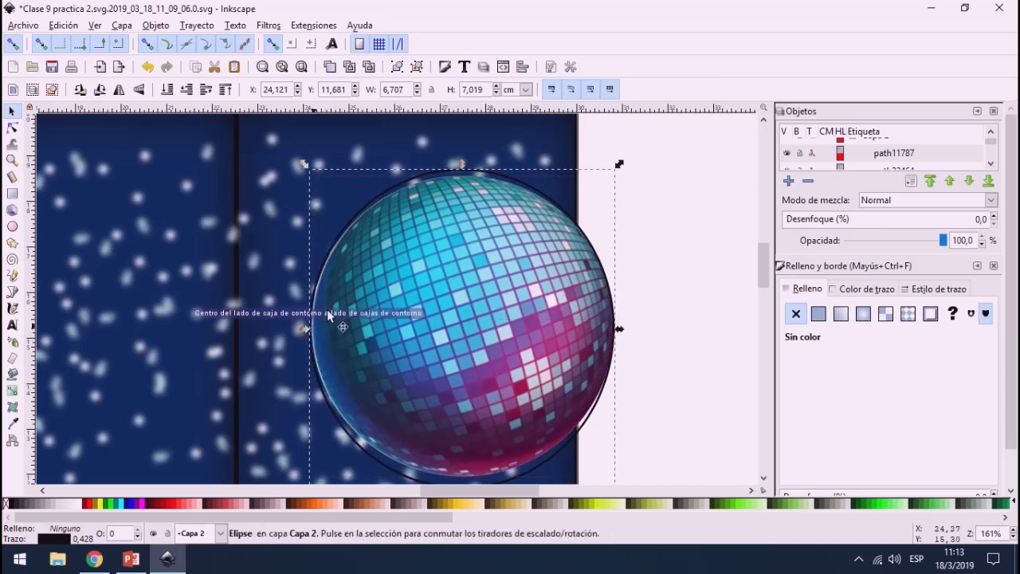
pyautogui.moveTo(461, 165); pyautogui.dragTo(465, 169)
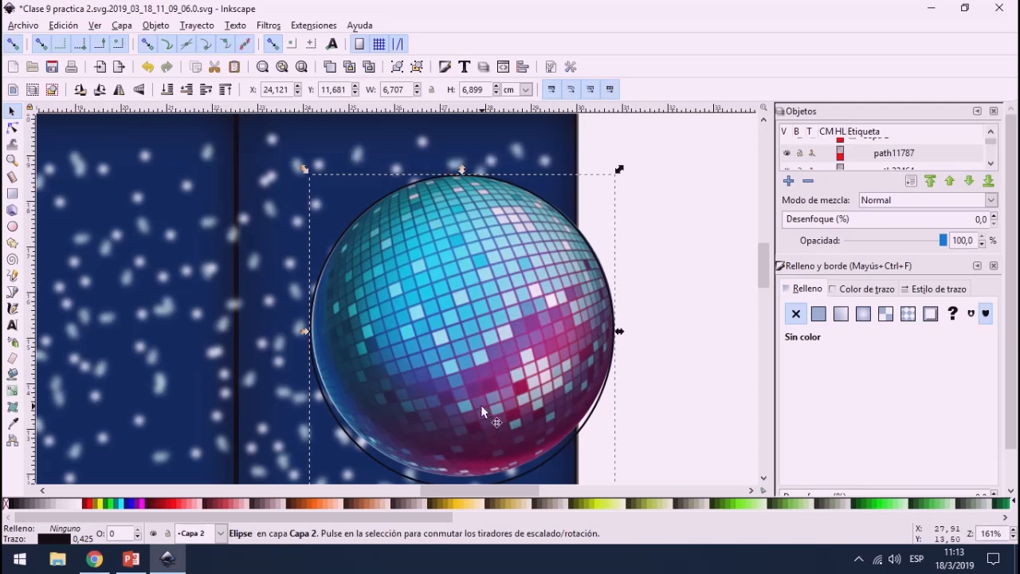
pyautogui.scroll(-2, 480, 404)
pyautogui.moveTo(461, 437); pyautogui.dragTo(459, 422)
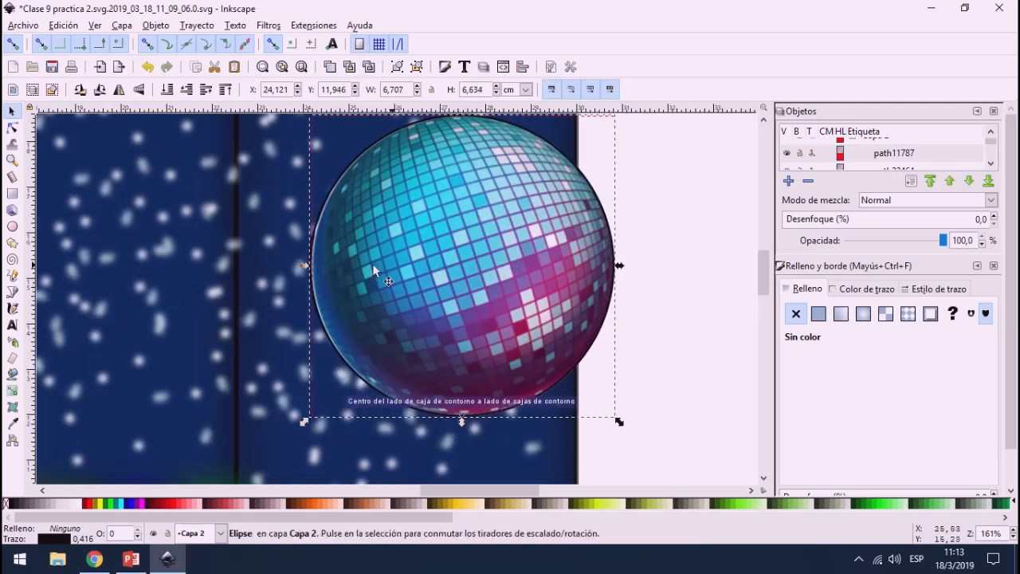
pyautogui.moveTo(304, 265); pyautogui.dragTo(308, 264)
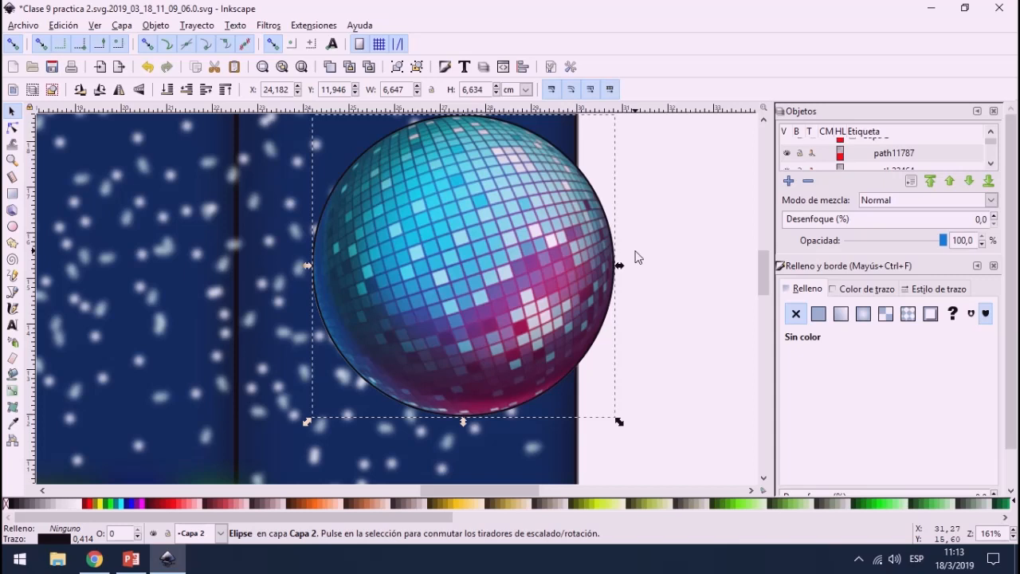
# Step: Color the ellipse's stroke white and blur it by 1.7%
pyautogui.click(867, 290)
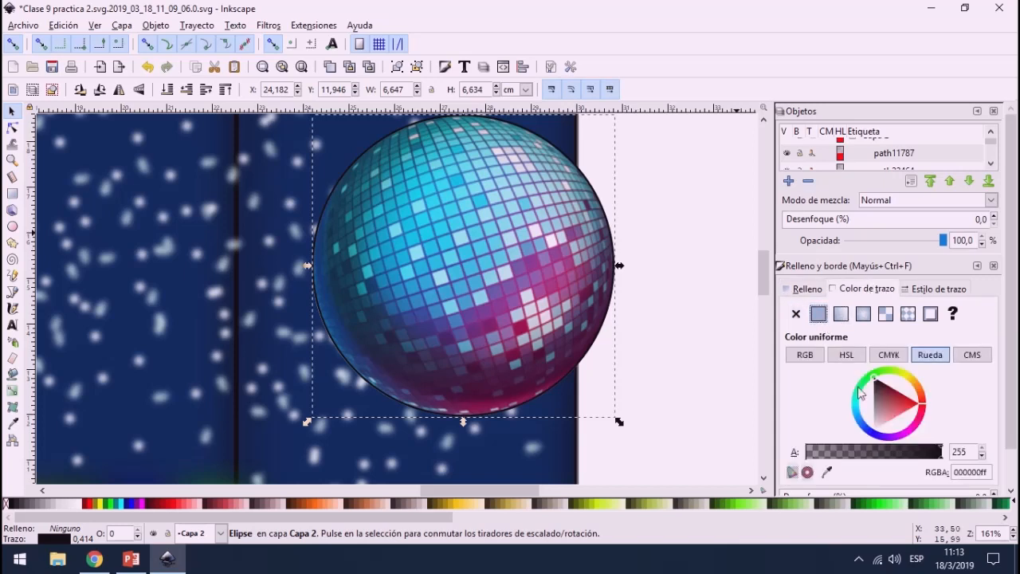
pyautogui.click(879, 414)
pyautogui.moveTo(878, 416); pyautogui.dragTo(869, 446)
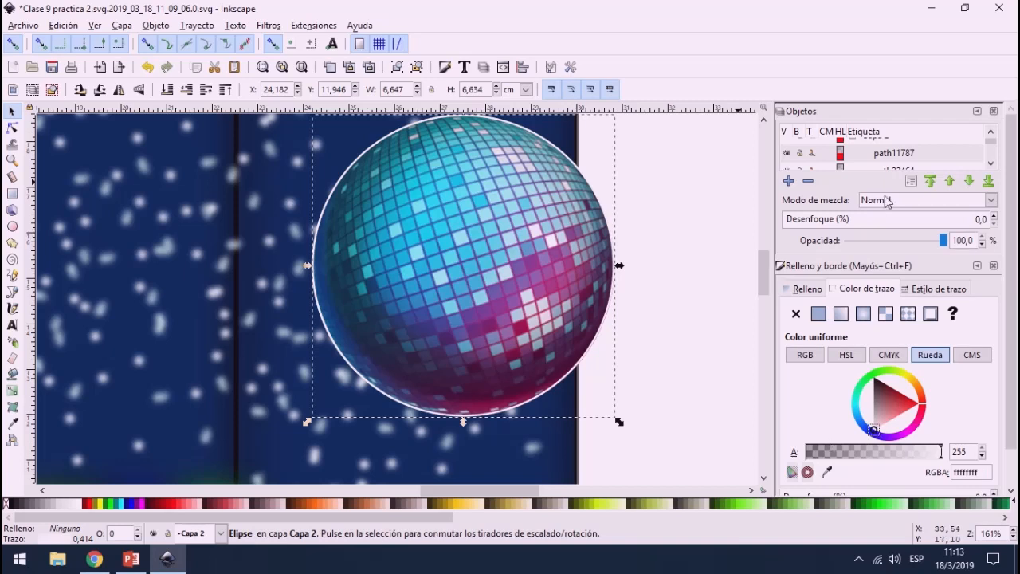
pyautogui.scroll(-1, 876, 419)
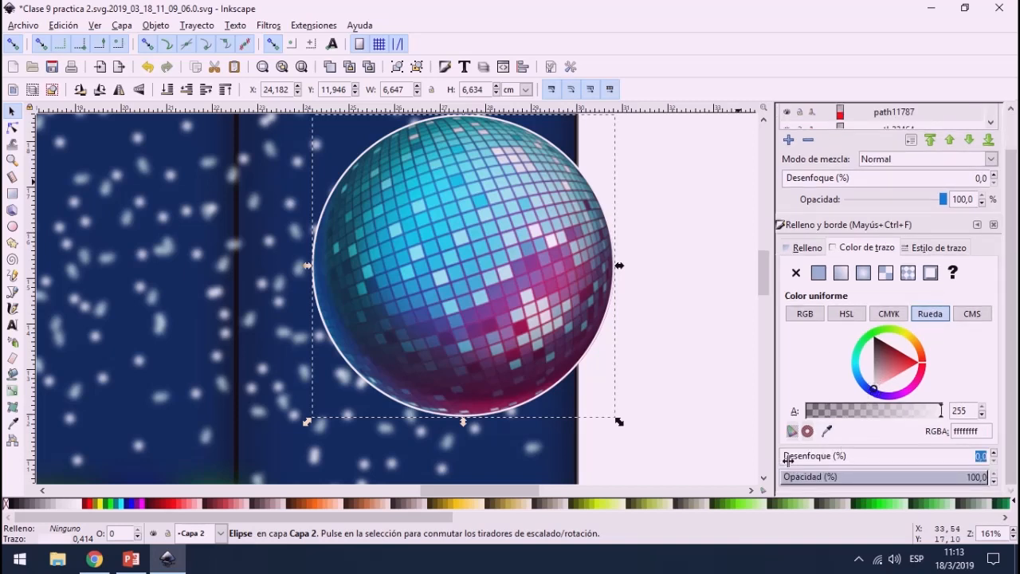
pyautogui.moveTo(787, 460); pyautogui.dragTo(828, 455)
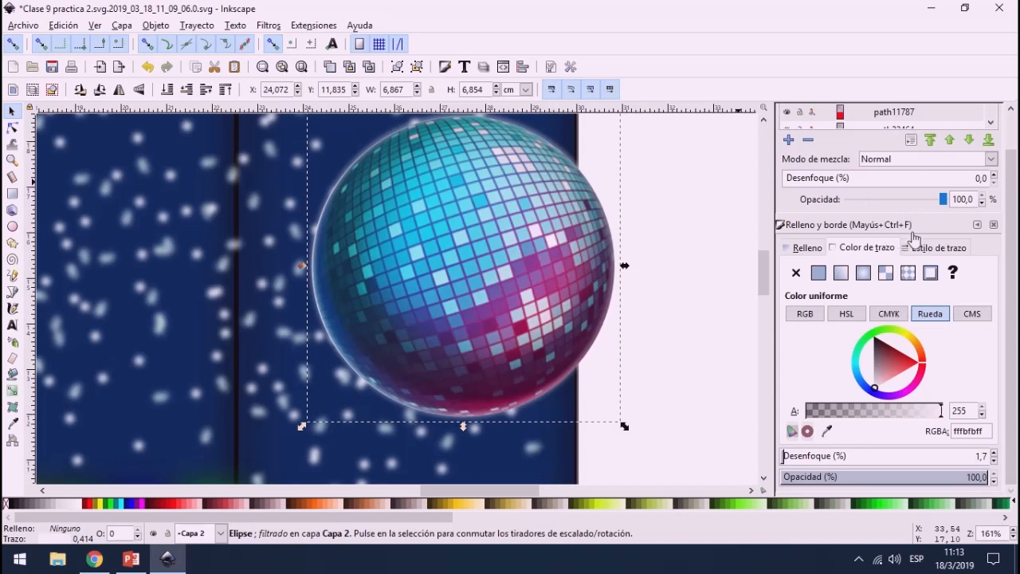
# Step: Increase the blurred ellipse's stroke width to 0.714 mm
pyautogui.click(932, 249)
pyautogui.click(898, 268)
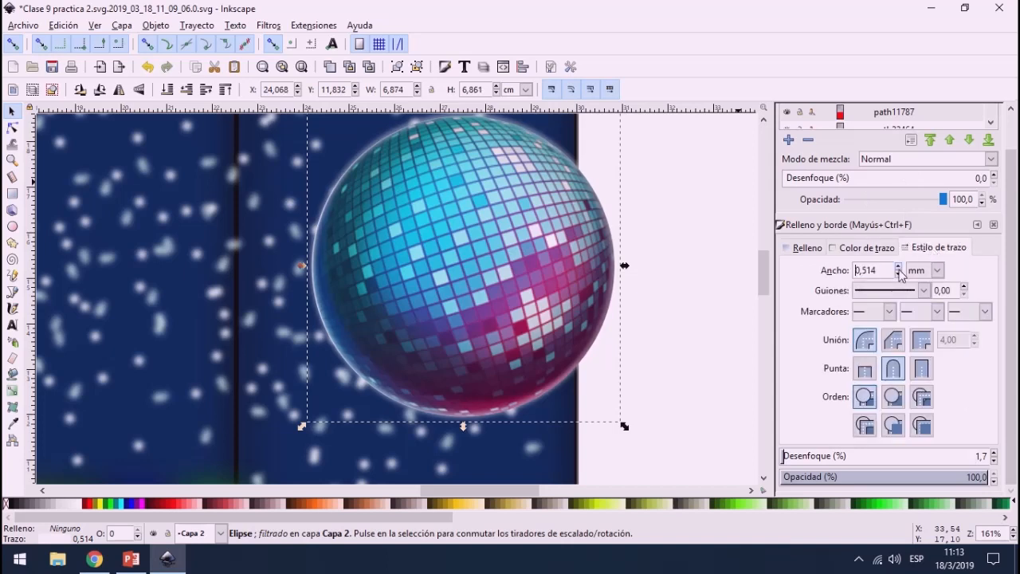
pyautogui.click(897, 268)
pyautogui.click(898, 268)
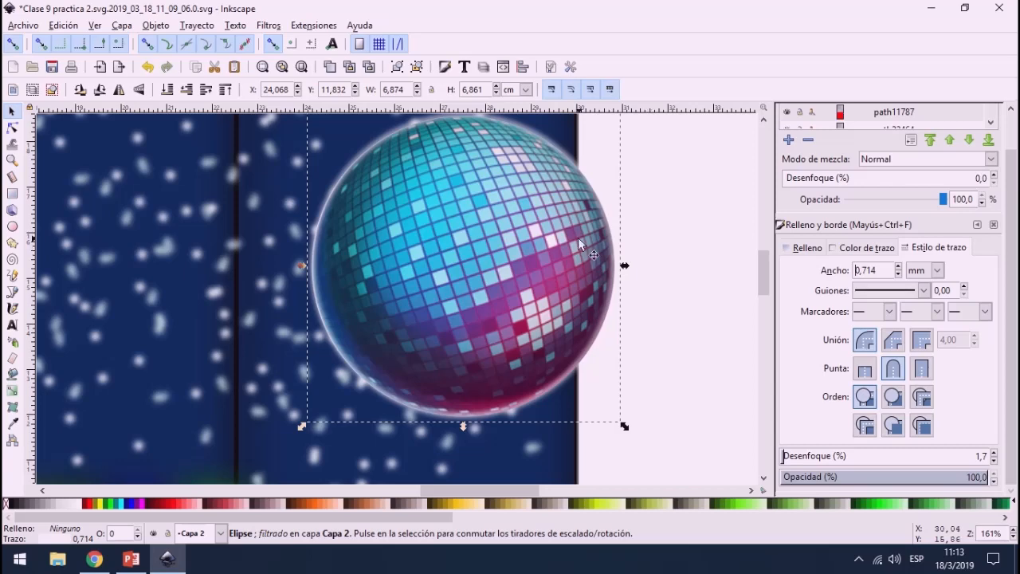
pyautogui.click(11, 113)
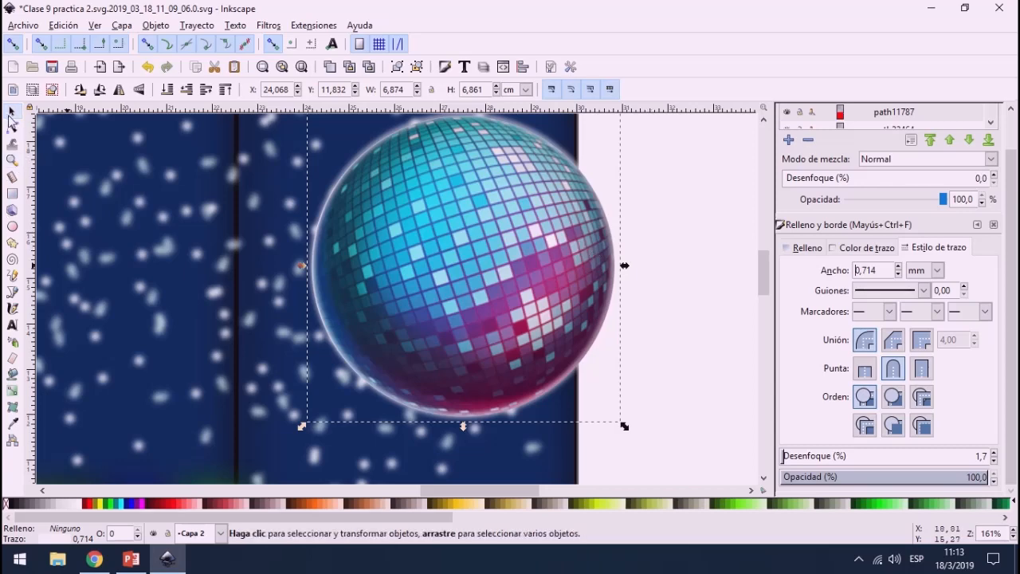
# Step: Move the disco ball together with its glowing outline onto the back wall above the dancer
pyautogui.click(705, 243)
pyautogui.press('-')
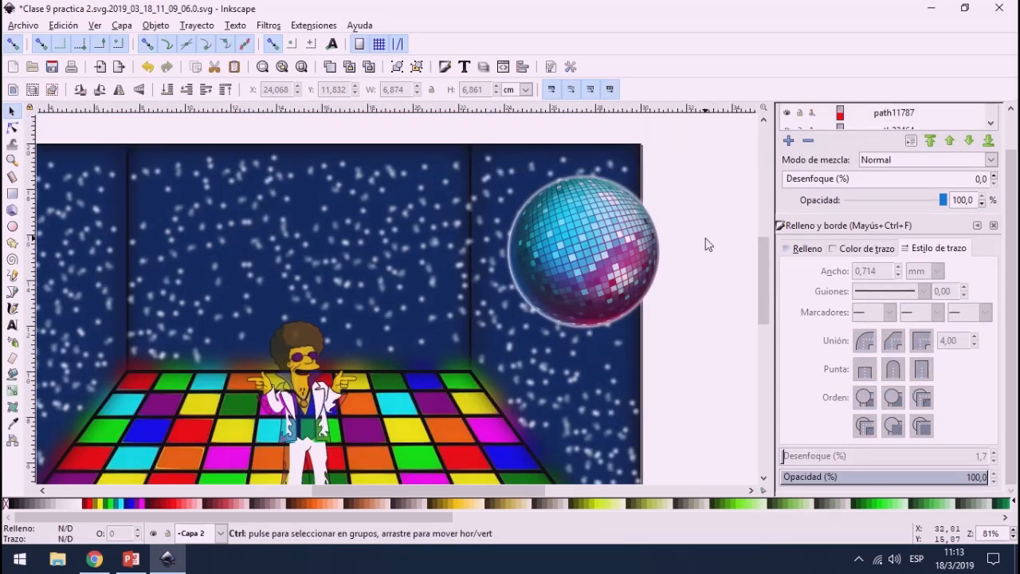
pyautogui.moveTo(700, 147); pyautogui.dragTo(484, 352)
pyautogui.moveTo(567, 273); pyautogui.dragTo(319, 260)
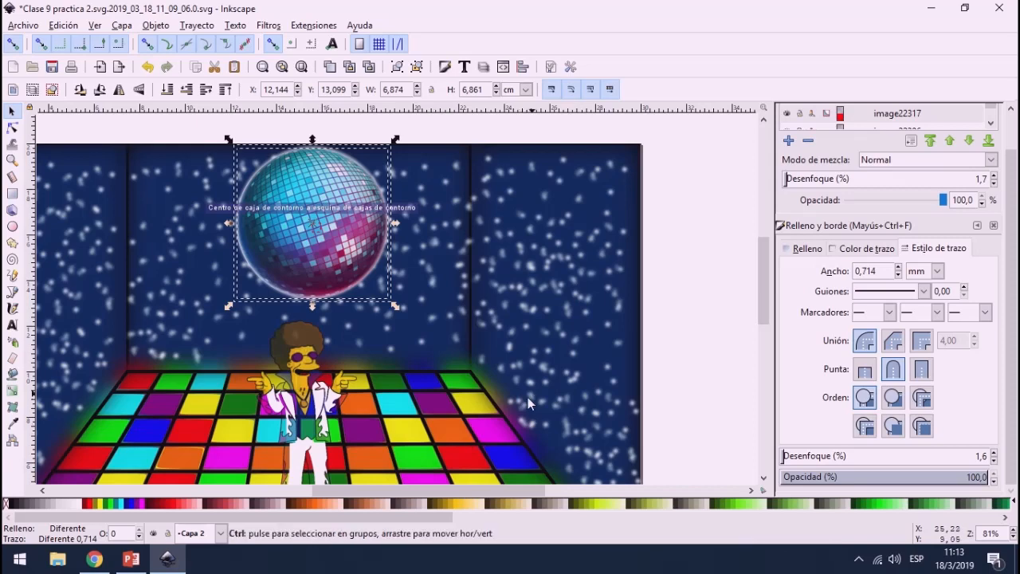
# Step: Dismiss the mail notification and scale the disco ball and its outline down to about 5.35 by 5.34 cm
pyautogui.keyDown('ctrl'); pyautogui.scroll(-1, 518, 396); pyautogui.keyUp('ctrl')
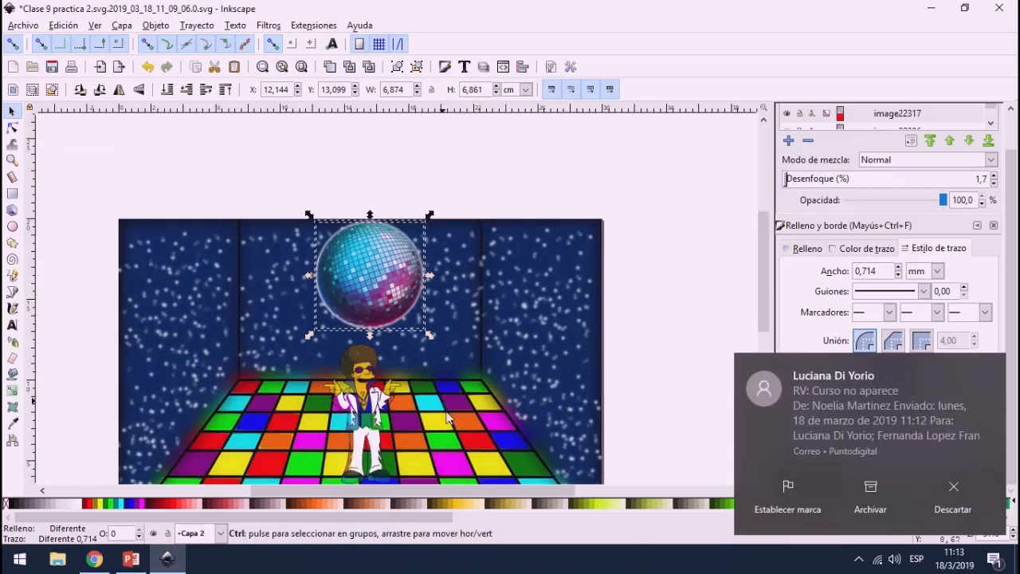
pyautogui.click(944, 492)
pyautogui.hscroll(-1, 484, 487)
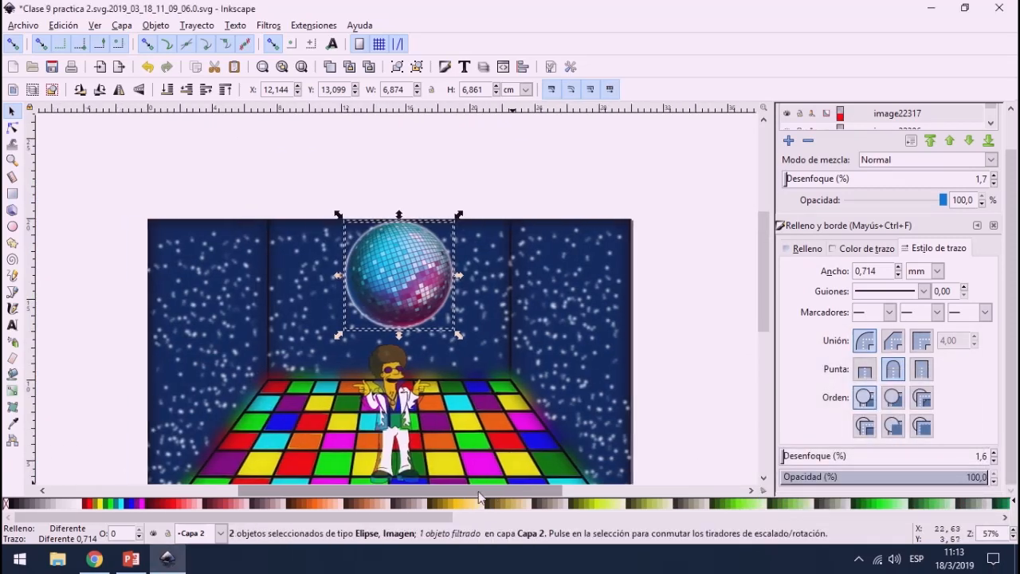
pyautogui.scroll(-3, 415, 329)
pyautogui.keyDown('ctrl'); pyautogui.scroll(1, 415, 331); pyautogui.keyUp('ctrl')
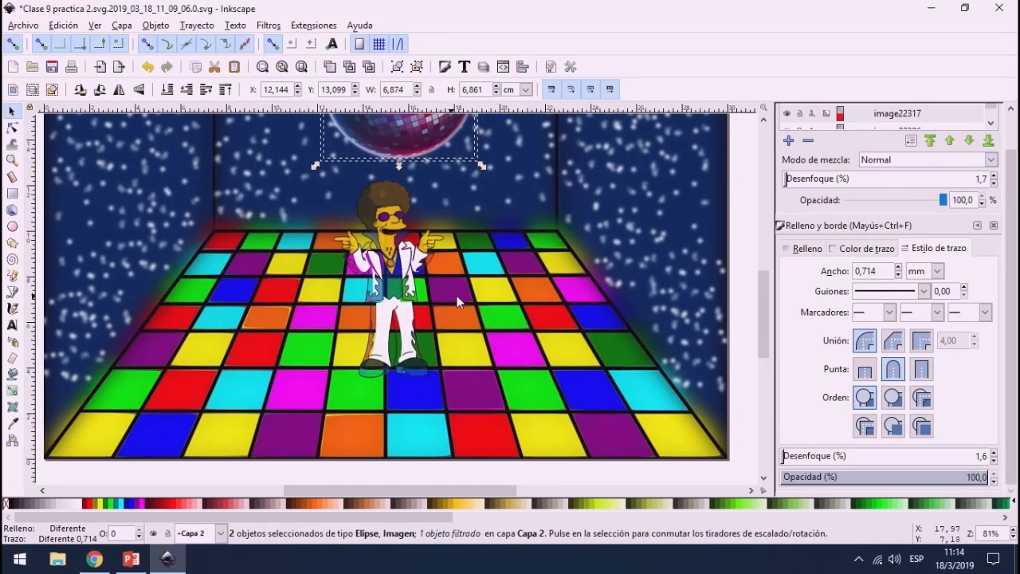
pyautogui.scroll(3, 446, 286)
pyautogui.moveTo(481, 285); pyautogui.dragTo(447, 260)
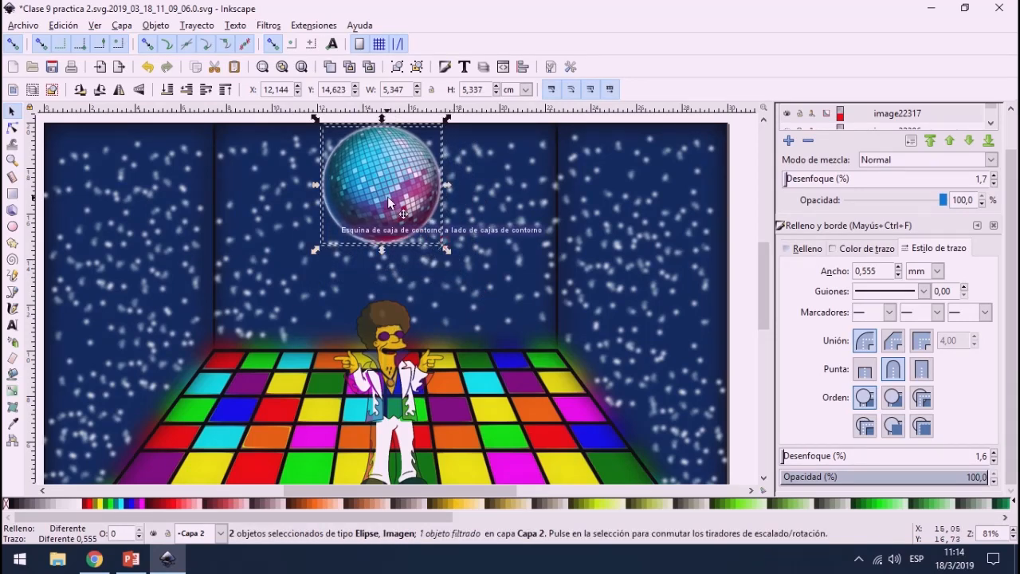
# Step: Center the disco ball and its outline at the top of the back wall and deselect them
pyautogui.moveTo(389, 197); pyautogui.dragTo(406, 197)
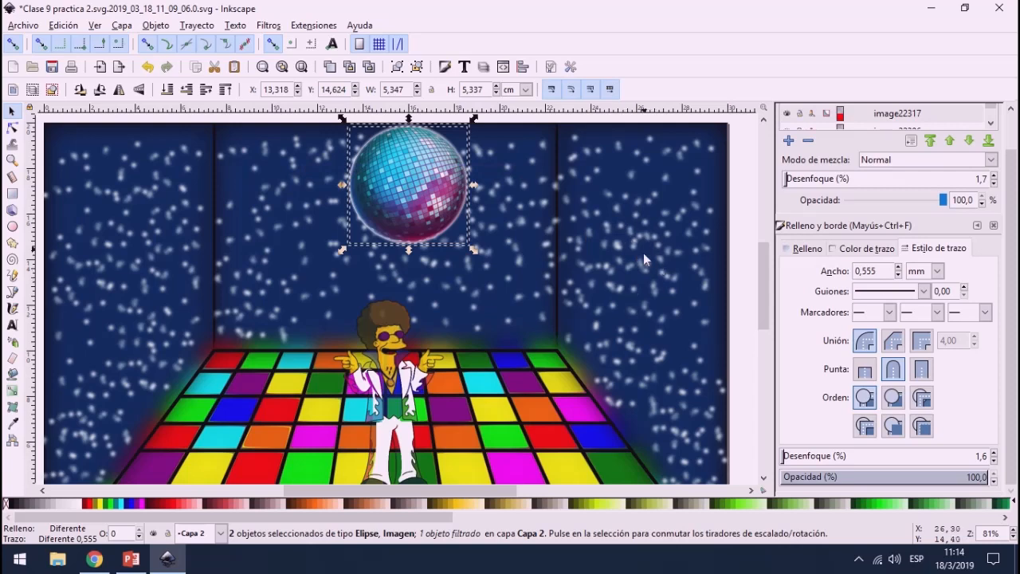
pyautogui.moveTo(392, 177); pyautogui.dragTo(379, 175)
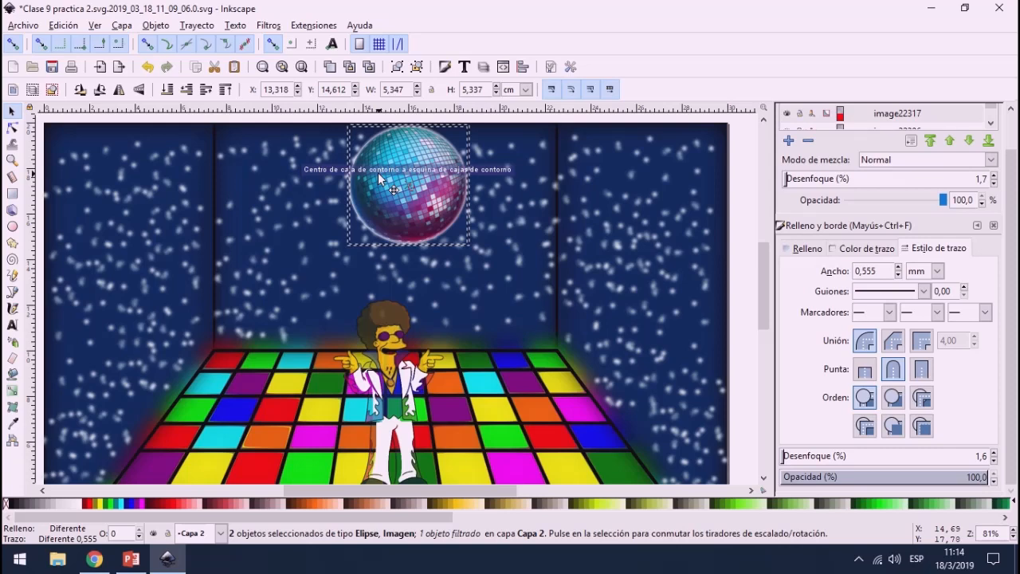
pyautogui.click(321, 119)
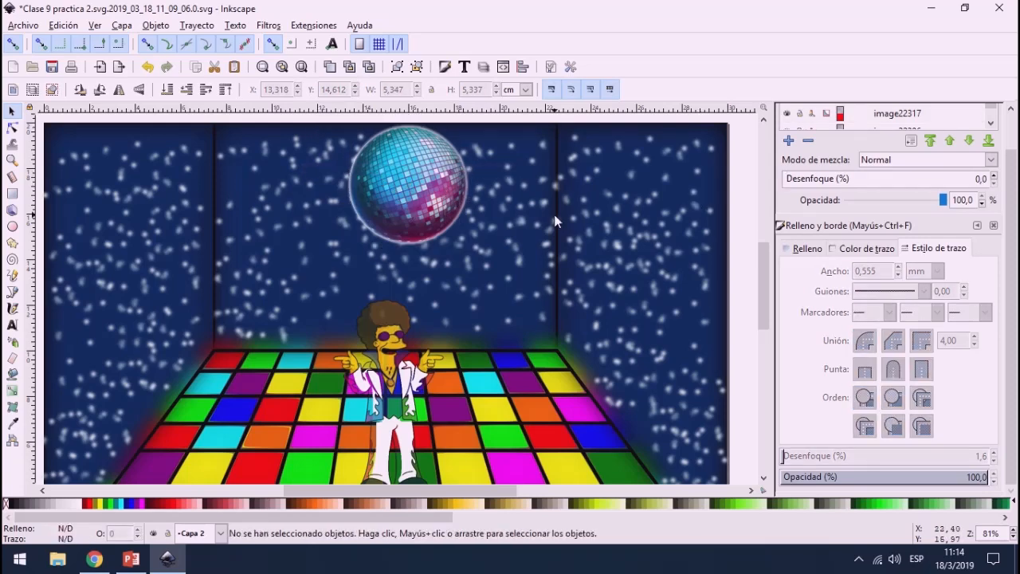
# Step: Draw a yellow eight-pointed star with a white outline and a spoke ratio of 0.210 on the disco ball
pyautogui.keyDown('ctrl'); pyautogui.scroll(-1, 422, 288); pyautogui.keyUp('ctrl')
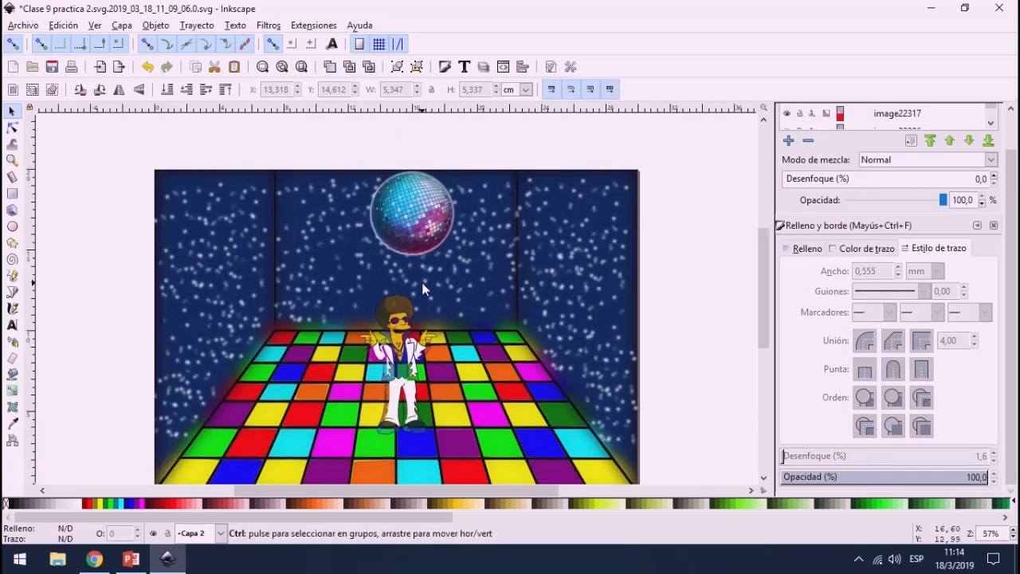
pyautogui.moveTo(391, 335); pyautogui.dragTo(419, 364)
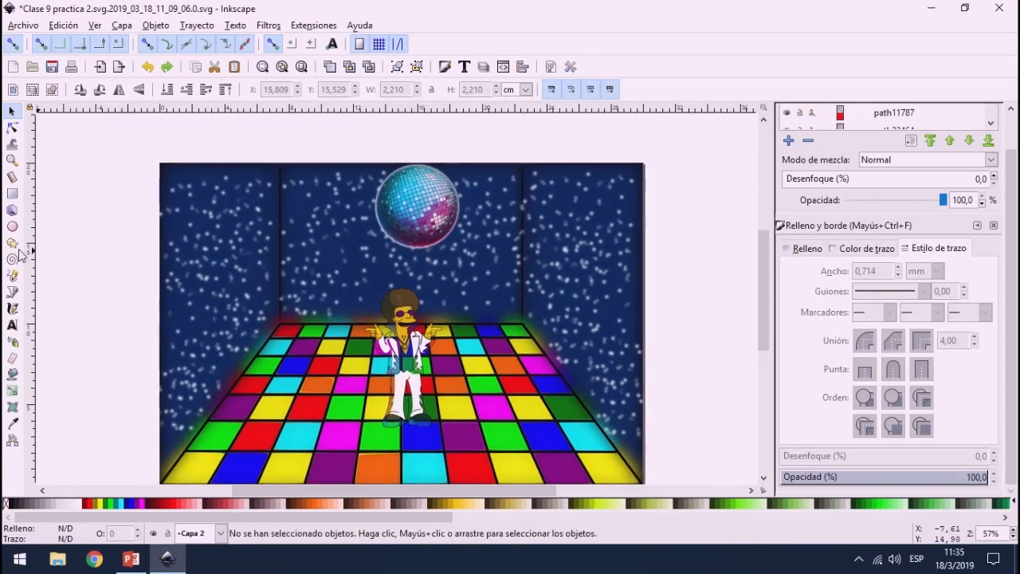
pyautogui.click(12, 242)
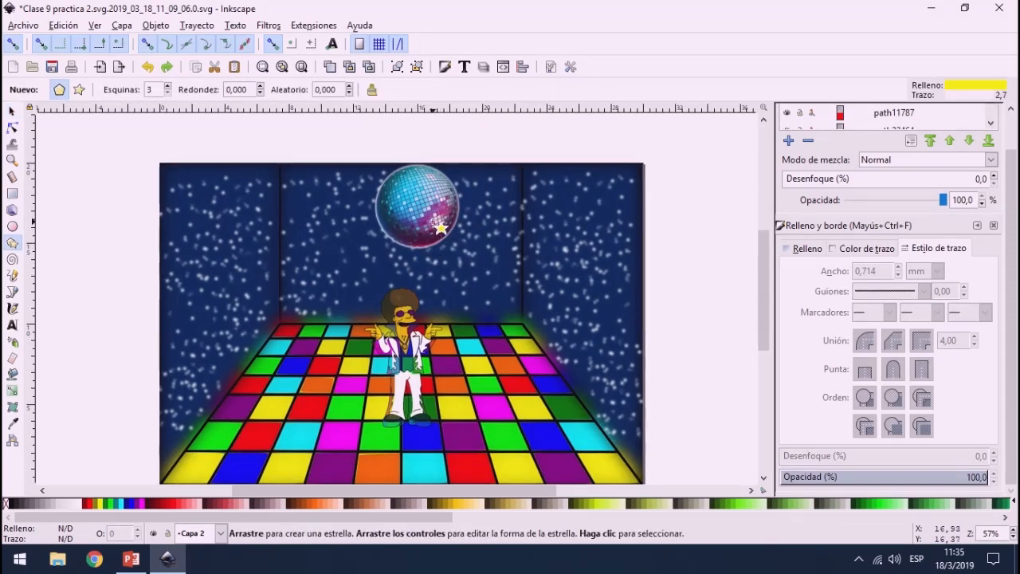
pyautogui.moveTo(451, 229); pyautogui.dragTo(462, 233)
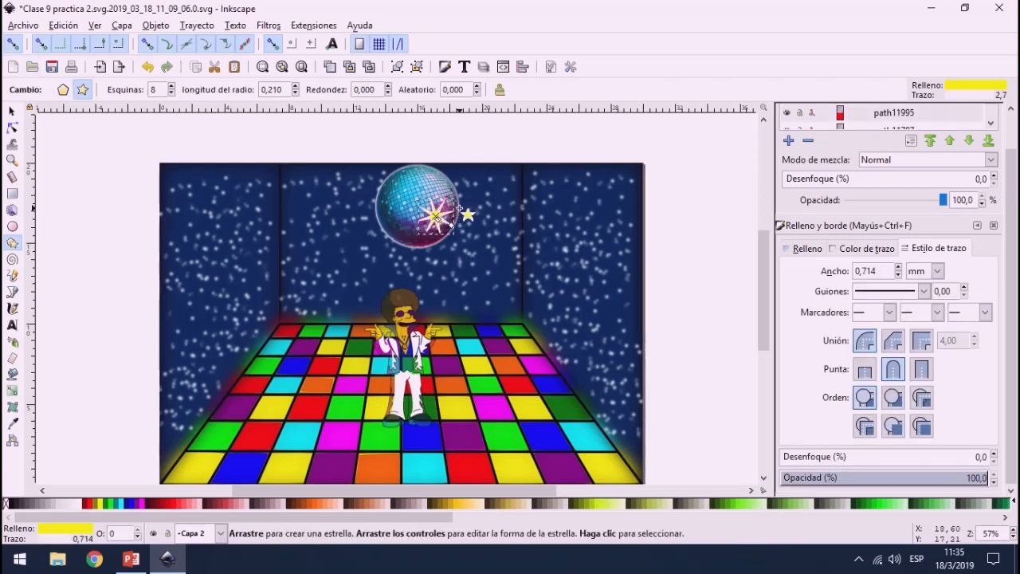
# Step: Try different spoke ratios on the star, ending at 0.200
pyautogui.scroll(3, 451, 223)
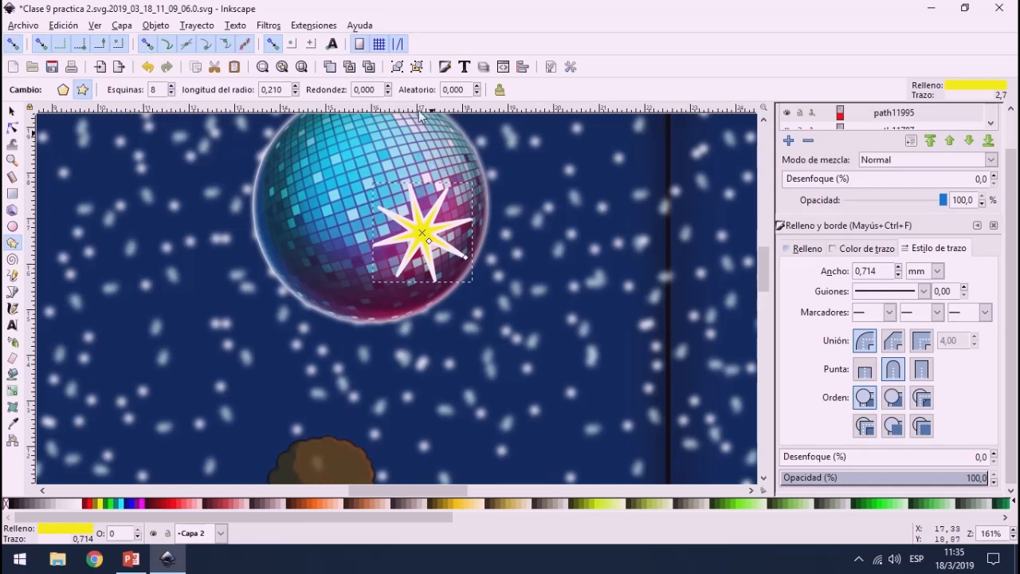
pyautogui.click(295, 93)
pyautogui.click(295, 93)
pyautogui.click(296, 94)
pyautogui.click(296, 94)
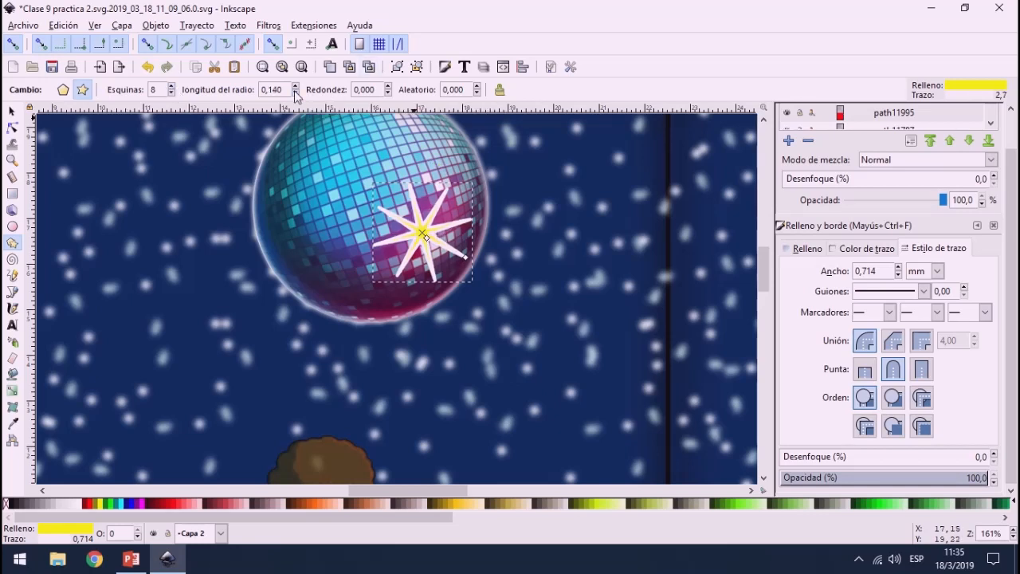
pyautogui.click(296, 93)
pyautogui.click(296, 93)
pyautogui.click(296, 86)
pyautogui.click(296, 86)
pyautogui.click(295, 86)
pyautogui.click(296, 86)
pyautogui.click(296, 86)
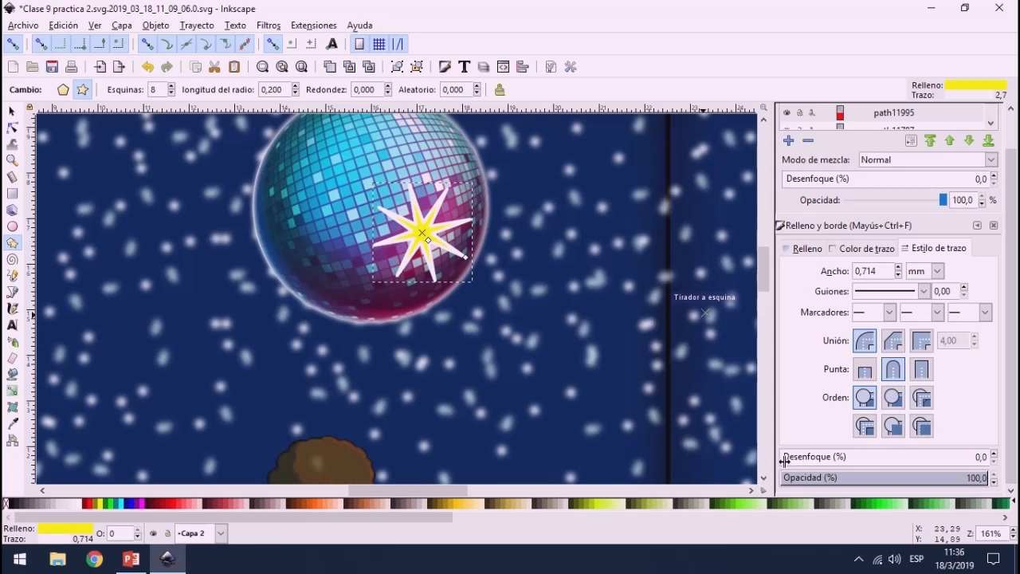
# Step: Blur the star by 6.1% and set its spoke ratio to 0.190
pyautogui.moveTo(784, 460); pyautogui.dragTo(909, 468)
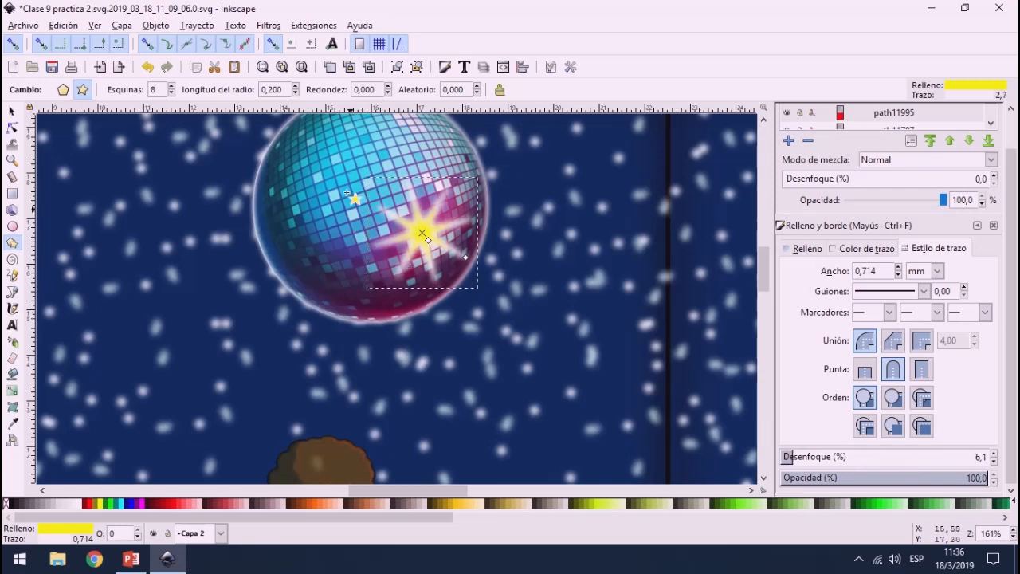
pyautogui.click(295, 85)
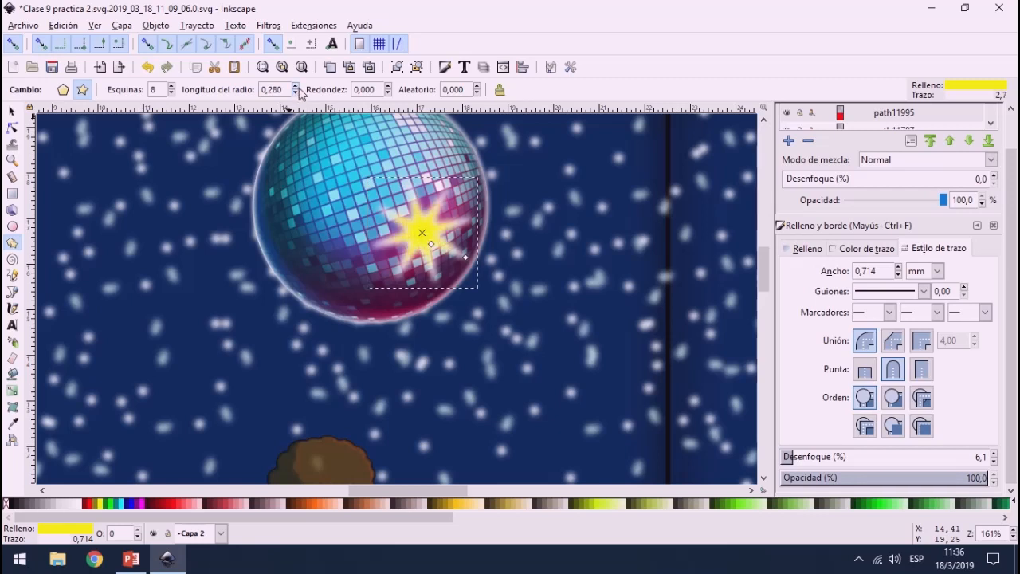
pyautogui.click(297, 93)
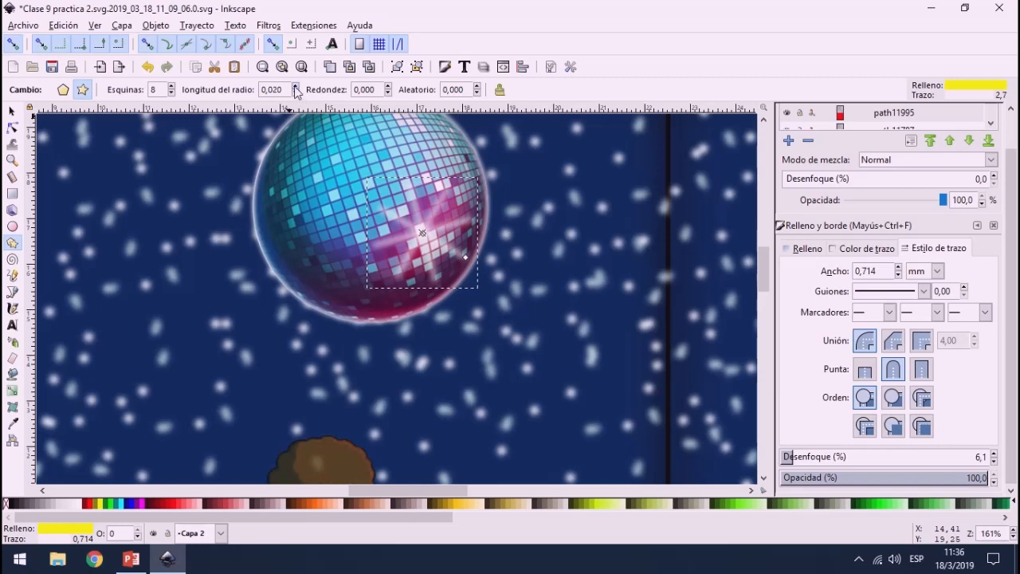
pyautogui.click(295, 85)
pyautogui.click(295, 85)
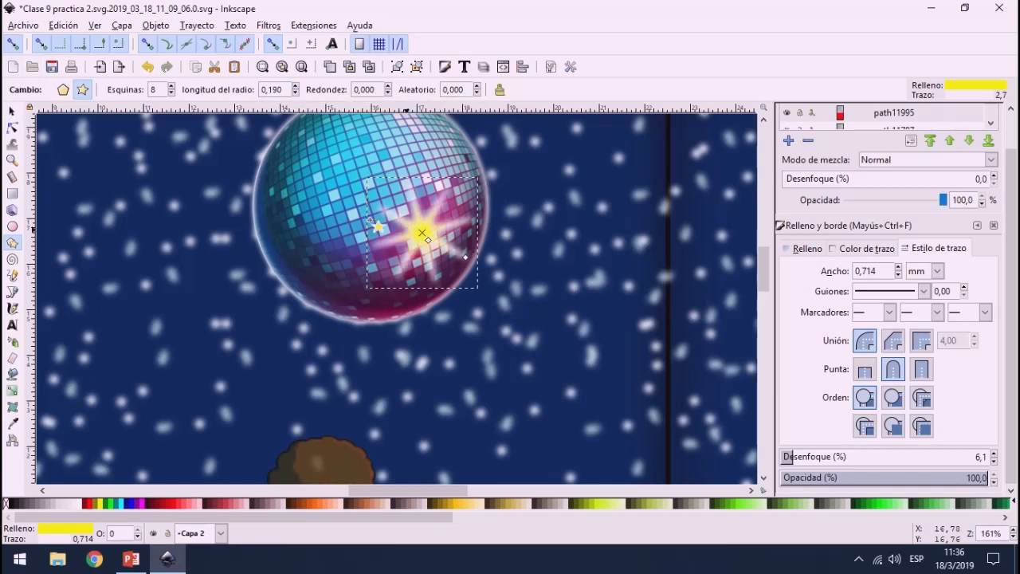
# Step: Move the star to the disco ball's right edge and place a rotated, white-filled duplicate on the ball's bottom edge
pyautogui.click(12, 110)
pyautogui.moveTo(421, 237); pyautogui.dragTo(470, 293)
pyautogui.hotkey('ctrl', 'd')
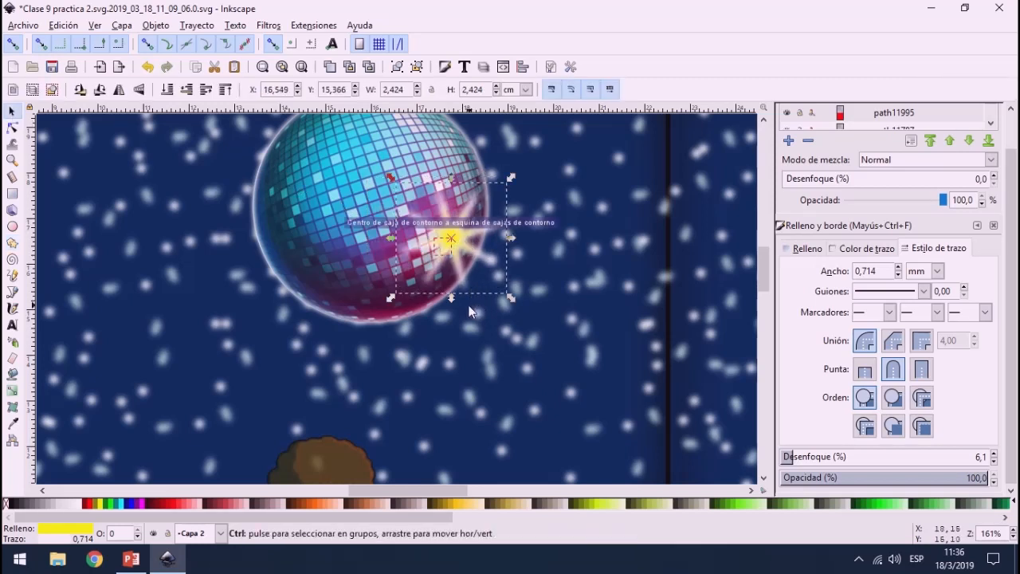
pyautogui.moveTo(485, 248); pyautogui.dragTo(410, 309)
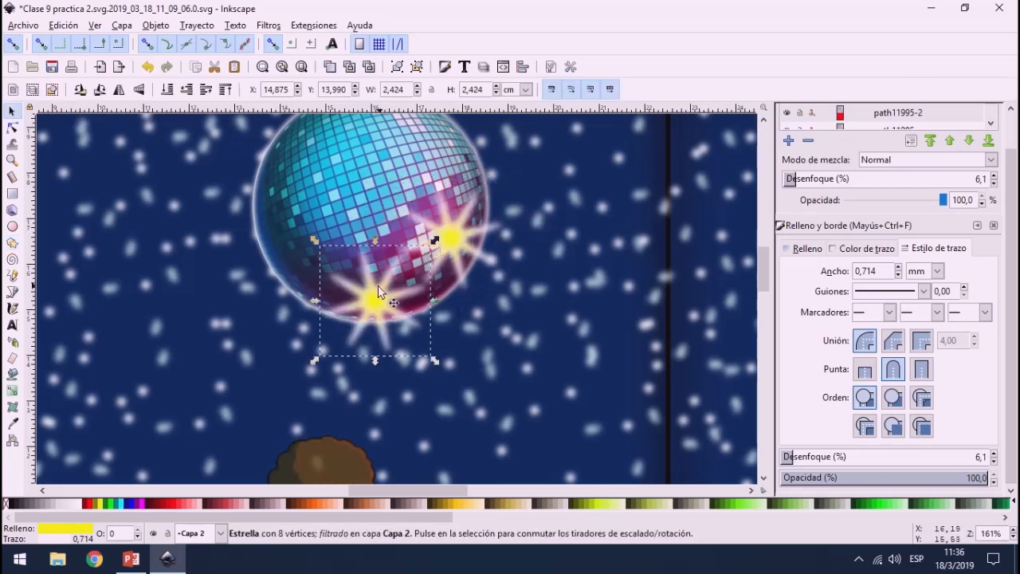
pyautogui.click(380, 296)
pyautogui.moveTo(435, 240); pyautogui.dragTo(442, 251)
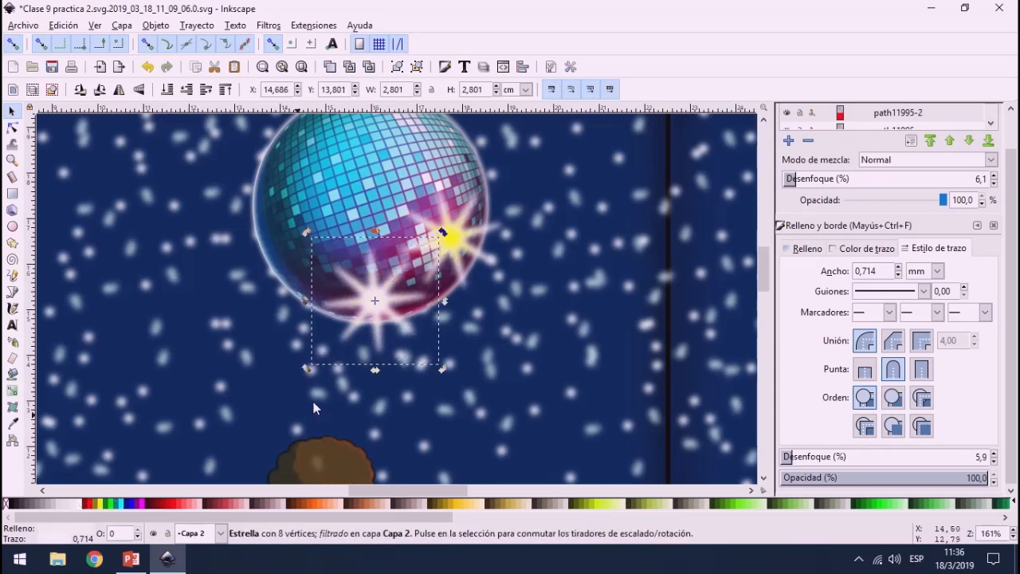
# Step: Draw a closed four-sided light beam with the Bezier tool, starting at the scene's upper-left corner and widening across the dance floor
pyautogui.keyDown('ctrl'); pyautogui.scroll(-2, 232, 291); pyautogui.keyUp('ctrl')
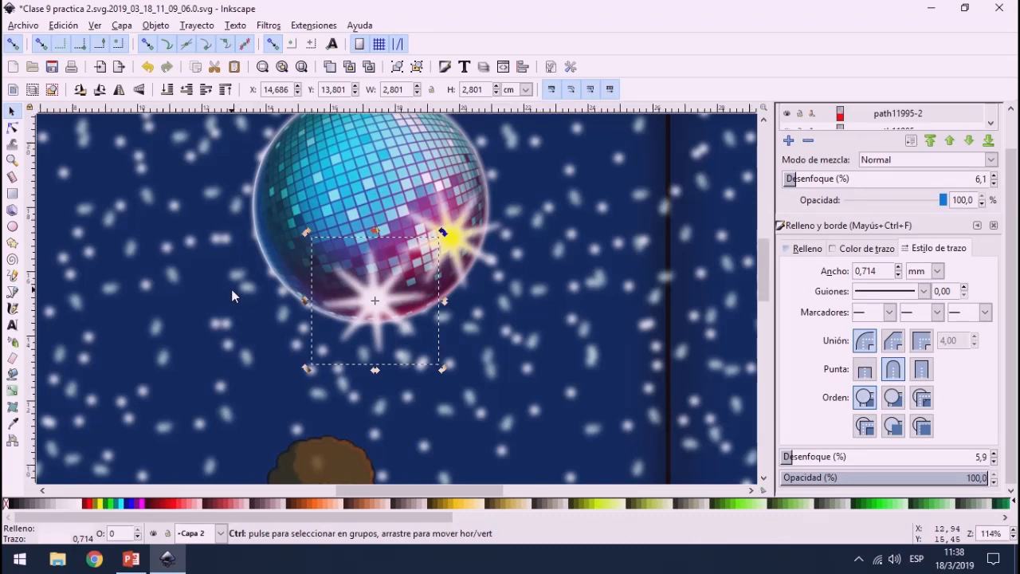
pyautogui.keyDown('ctrl'); pyautogui.scroll(-1, 232, 295); pyautogui.keyUp('ctrl')
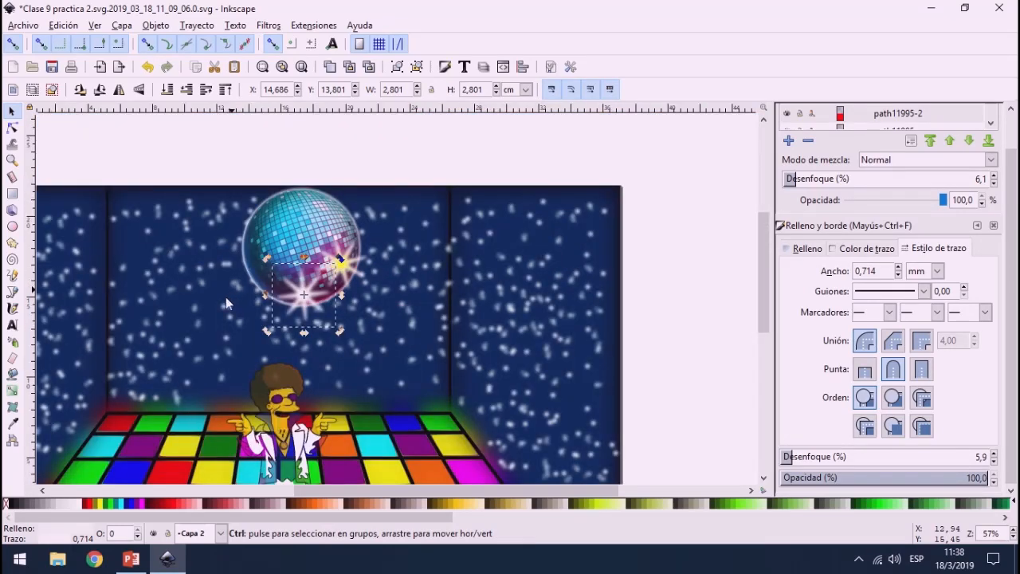
pyautogui.keyDown('ctrl'); pyautogui.scroll(-1, 226, 296); pyautogui.keyUp('ctrl')
pyautogui.keyDown('ctrl'); pyautogui.scroll(-1, 124, 390); pyautogui.keyUp('ctrl')
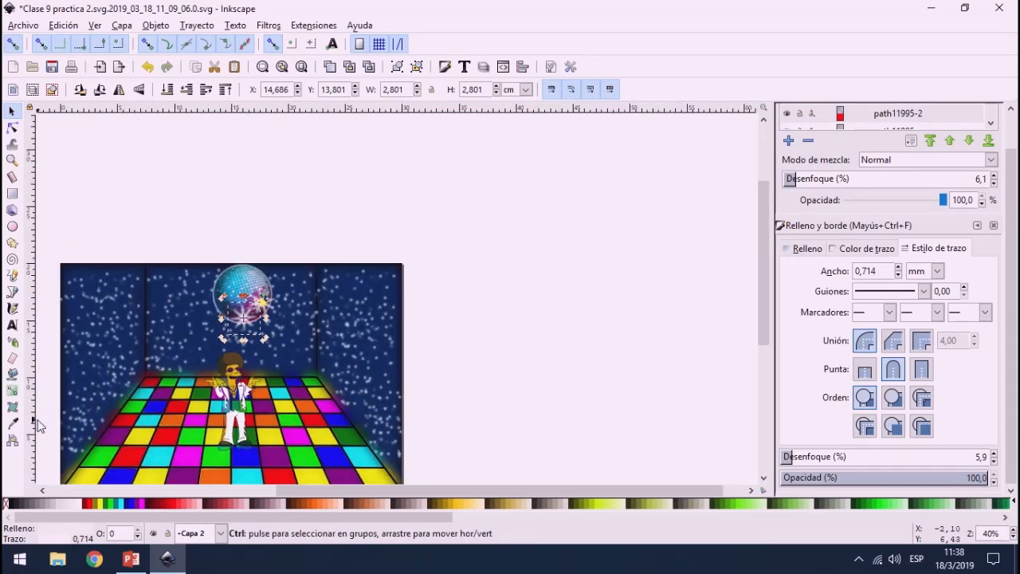
pyautogui.keyDown('ctrl'); pyautogui.scroll(1, 37, 425); pyautogui.keyUp('ctrl')
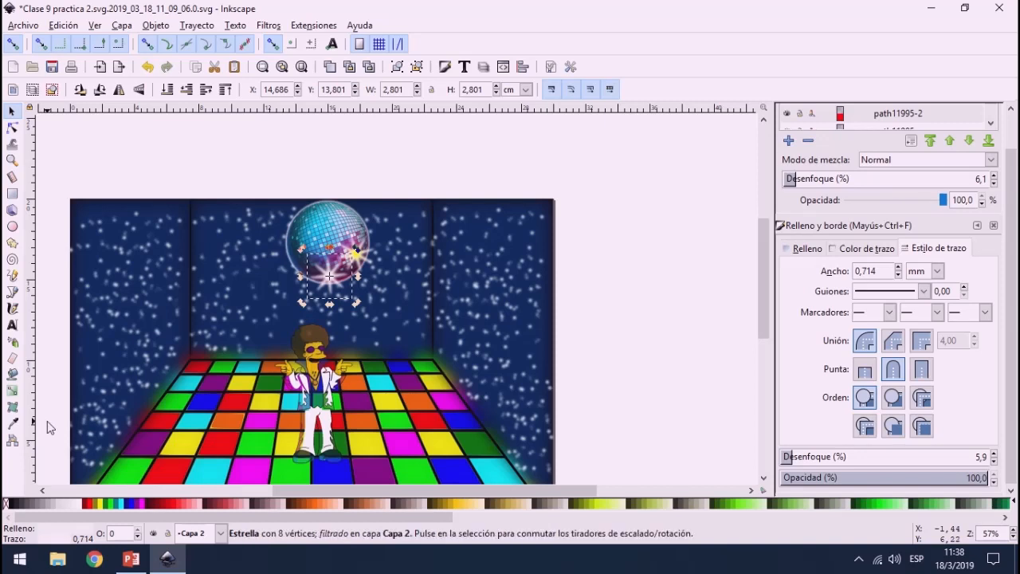
pyautogui.click(12, 292)
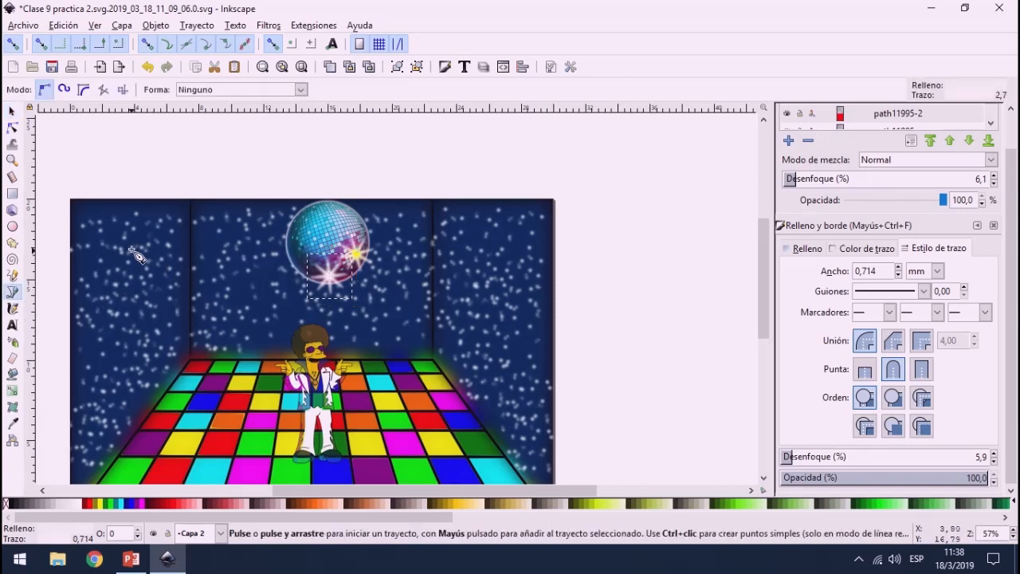
pyautogui.click(108, 199)
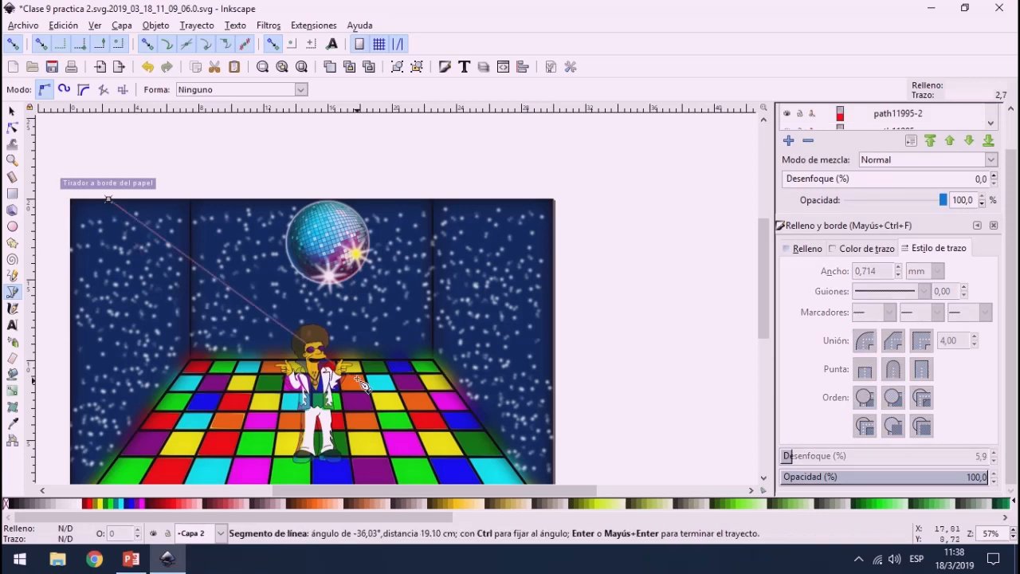
pyautogui.click(398, 396)
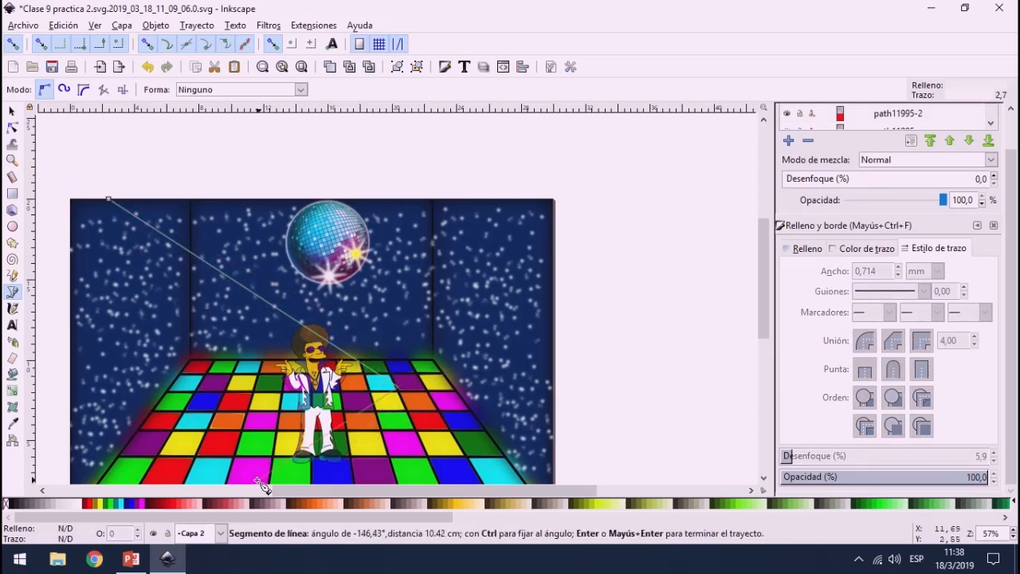
pyautogui.click(213, 479)
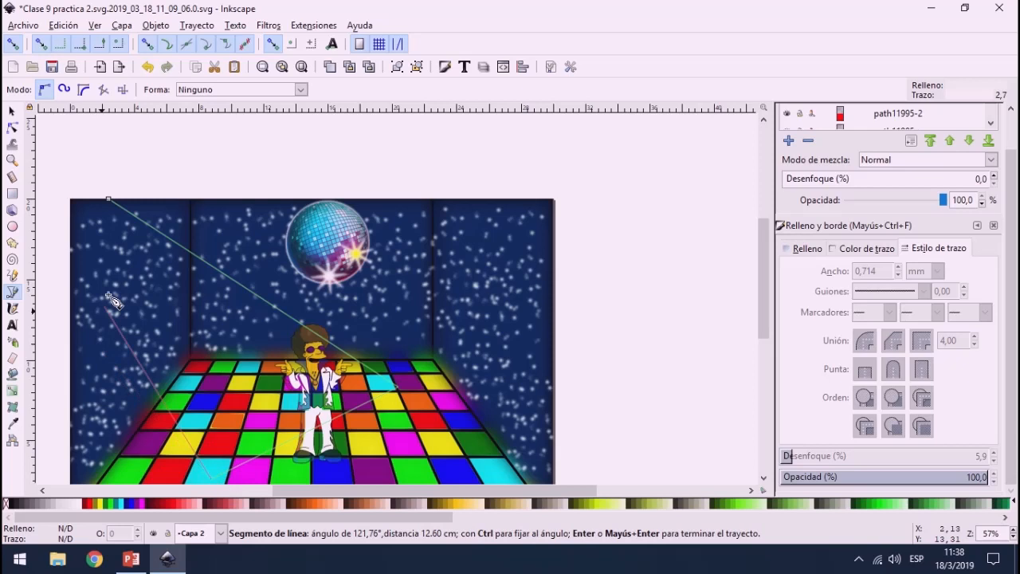
pyautogui.click(71, 200)
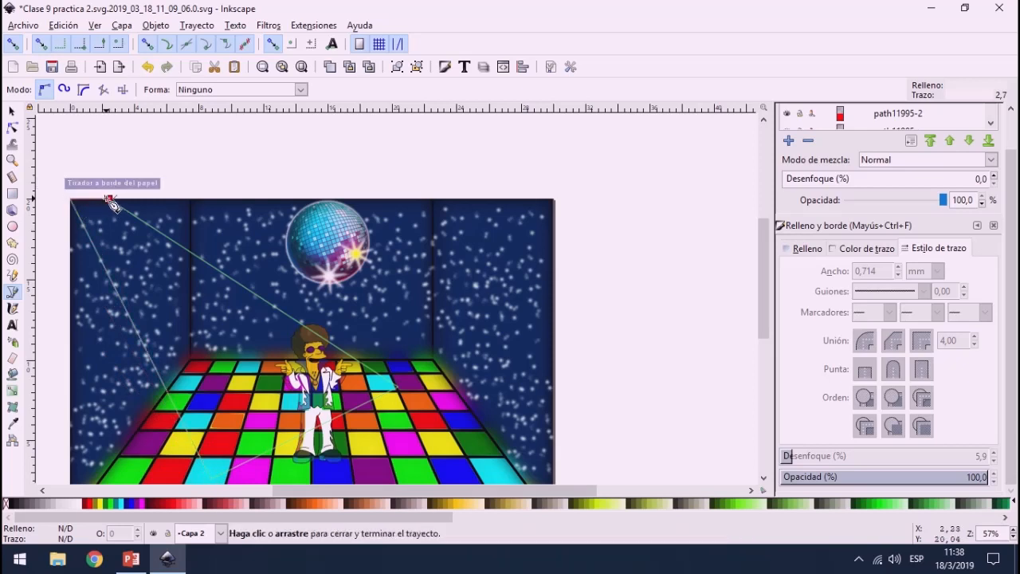
pyautogui.click(108, 199)
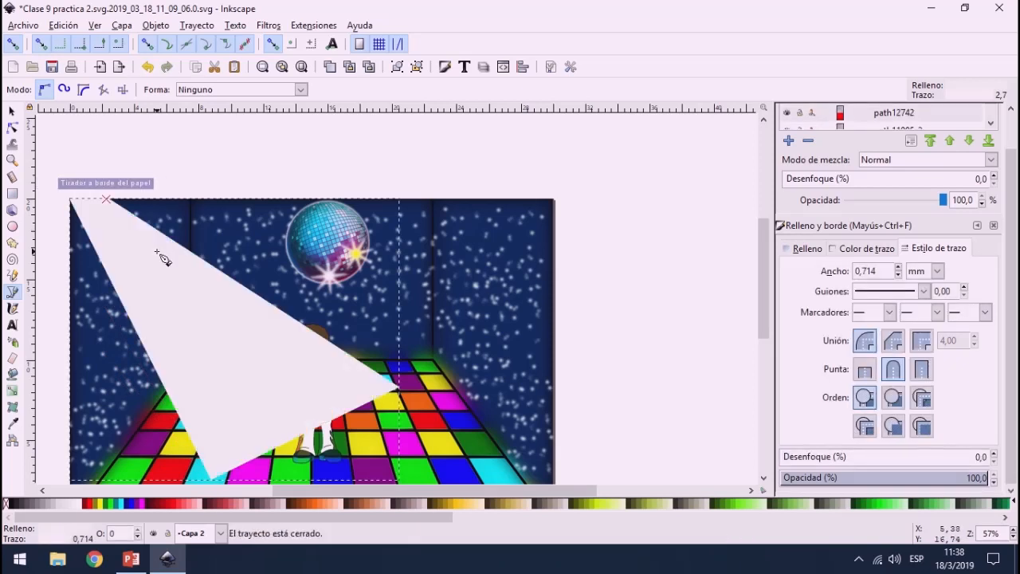
# Step: Fill the light beam with cyan and bend its lower edge outward into a rounded curve over the dance floor
pyautogui.click(124, 514)
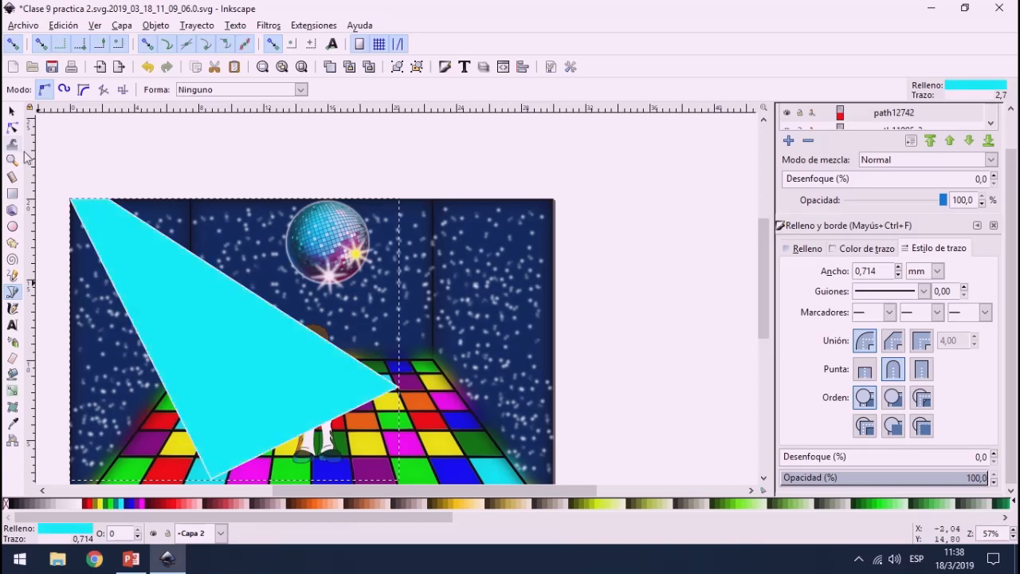
pyautogui.click(12, 128)
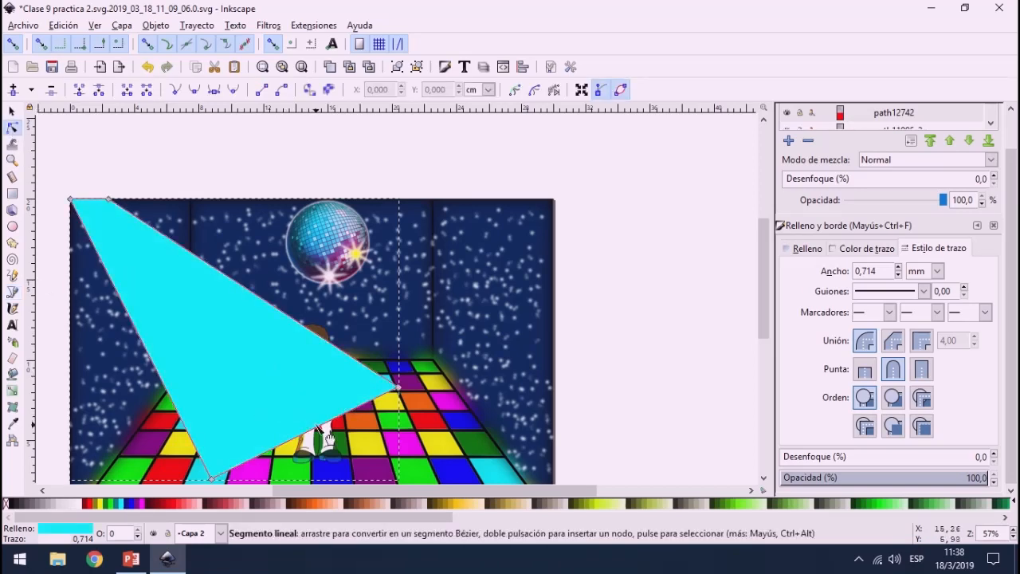
pyautogui.moveTo(319, 425); pyautogui.dragTo(355, 473)
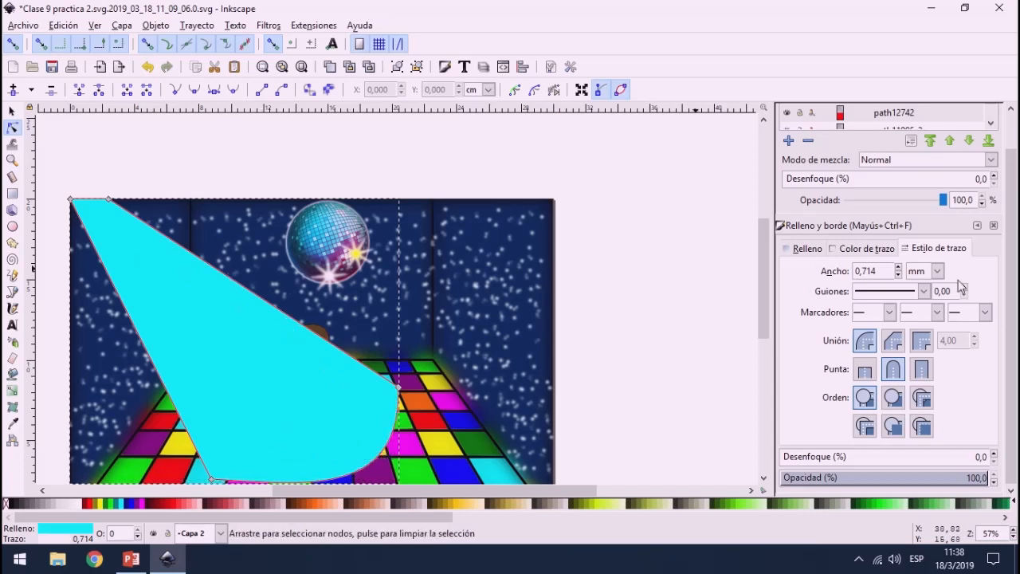
# Step: Lower the light beam's opacity to 30.6% and remove its stroke
pyautogui.scroll(-2, 527, 296)
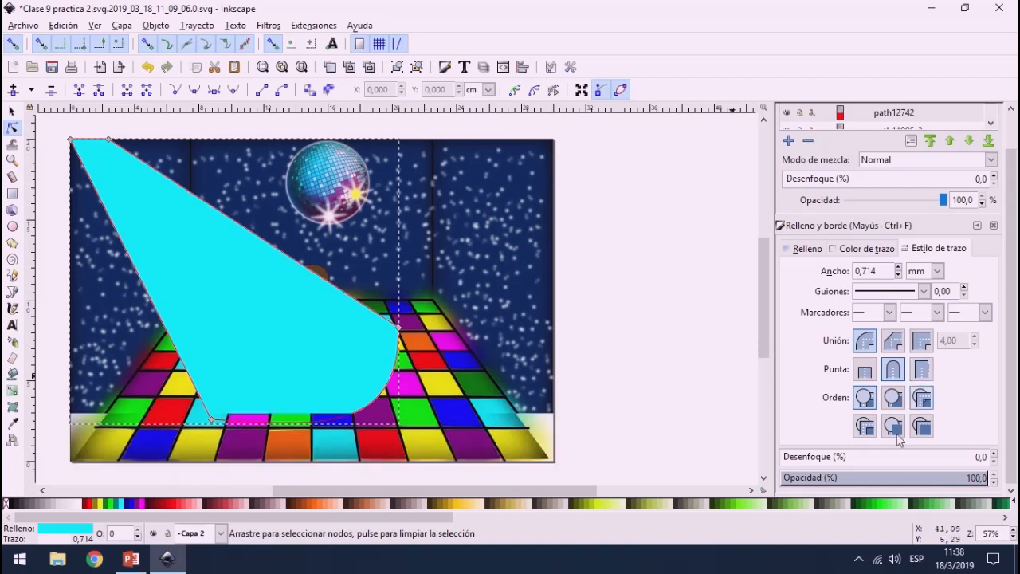
pyautogui.click(819, 478)
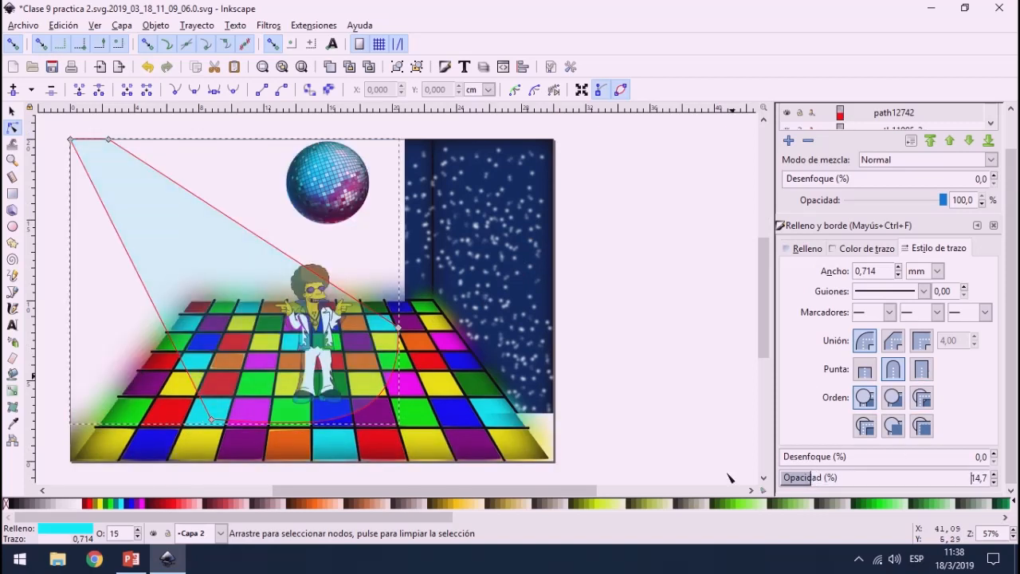
pyautogui.scroll(-2, 302, 229)
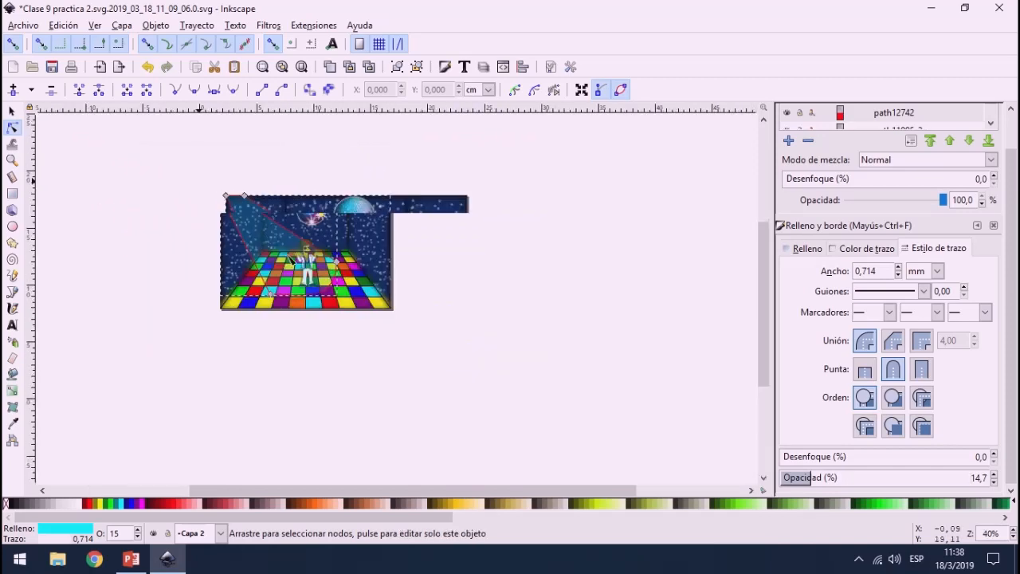
pyautogui.scroll(1, 382, 260)
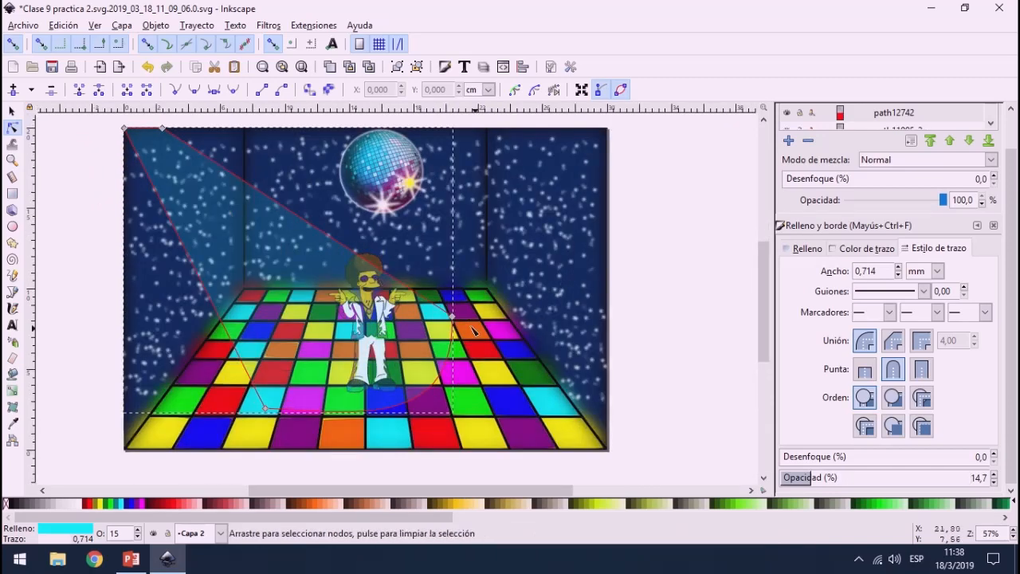
pyautogui.moveTo(819, 482); pyautogui.dragTo(844, 483)
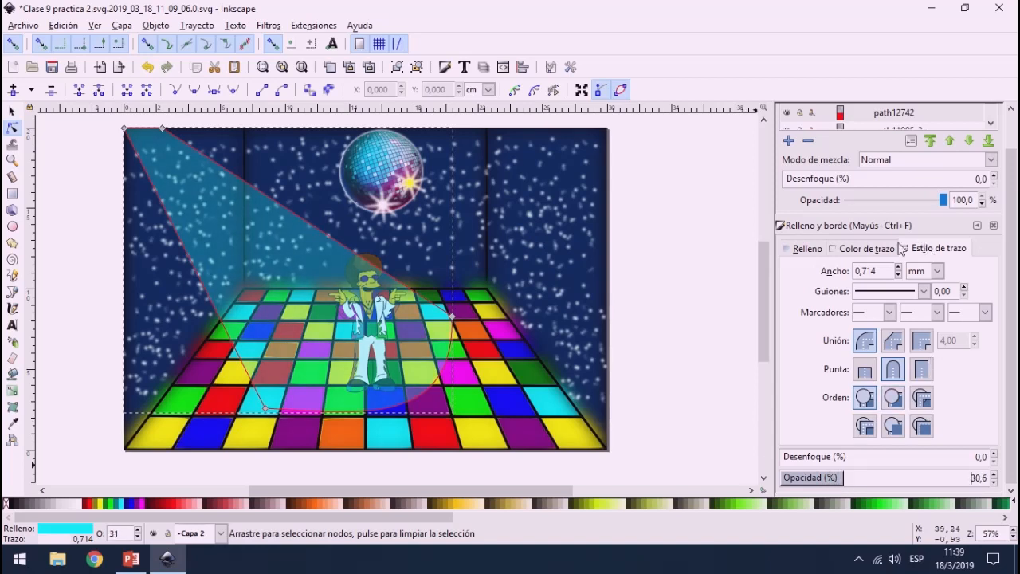
pyautogui.click(865, 247)
pyautogui.click(795, 273)
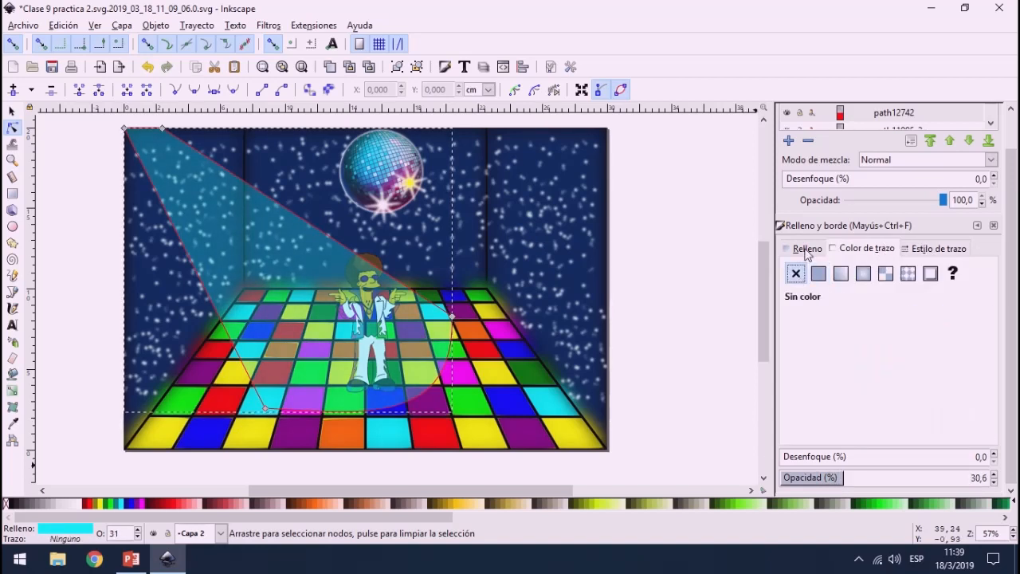
# Step: Blur the light beam by 4.3% and set its opacity to 38.5%
pyautogui.click(806, 249)
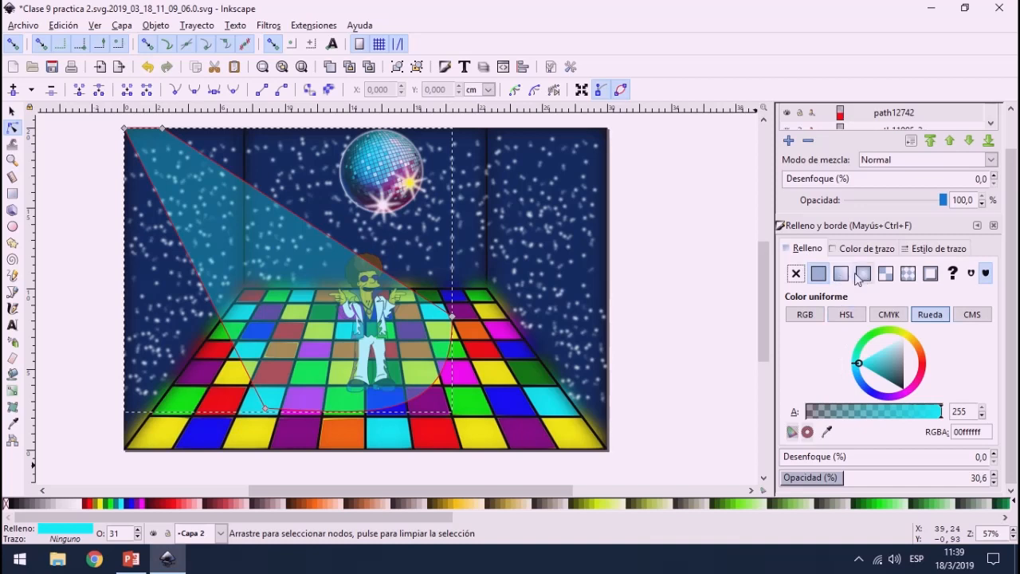
pyautogui.moveTo(811, 462); pyautogui.dragTo(788, 461)
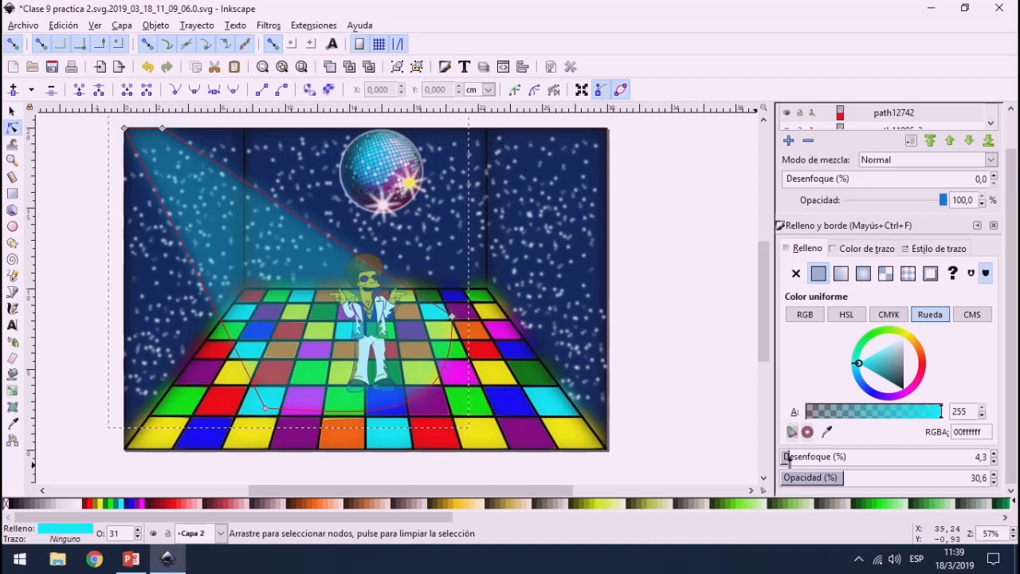
pyautogui.moveTo(858, 478); pyautogui.dragTo(860, 478)
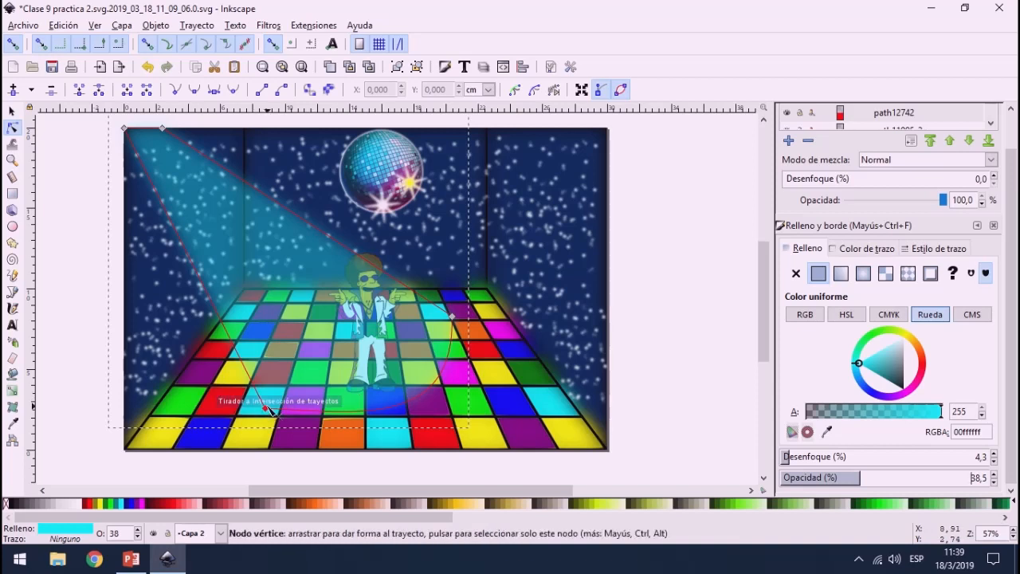
# Step: Draw a closed two-node path with the Bezier tool between the two lower corners of the light beam
pyautogui.click(12, 227)
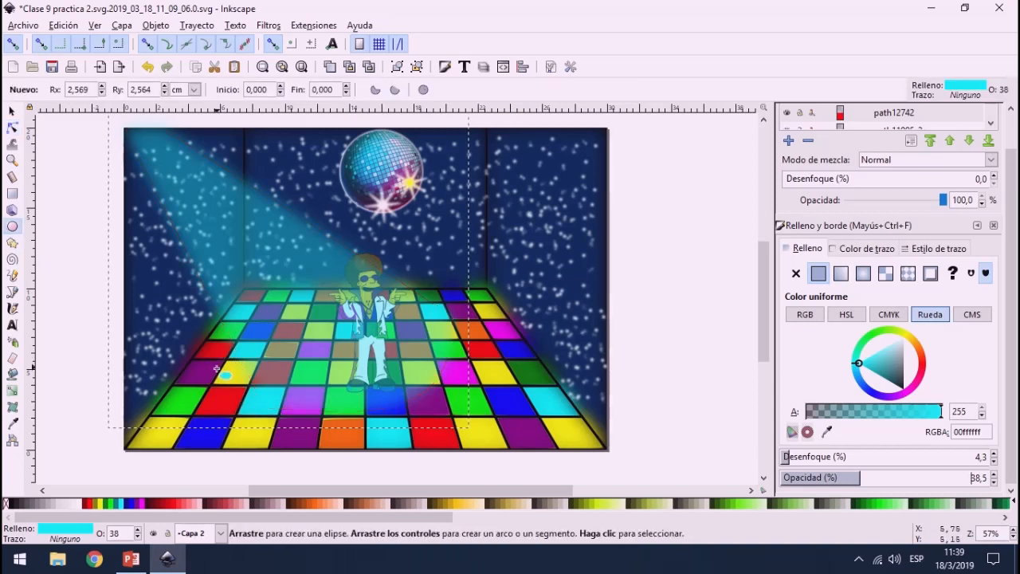
pyautogui.click(12, 292)
pyautogui.click(265, 407)
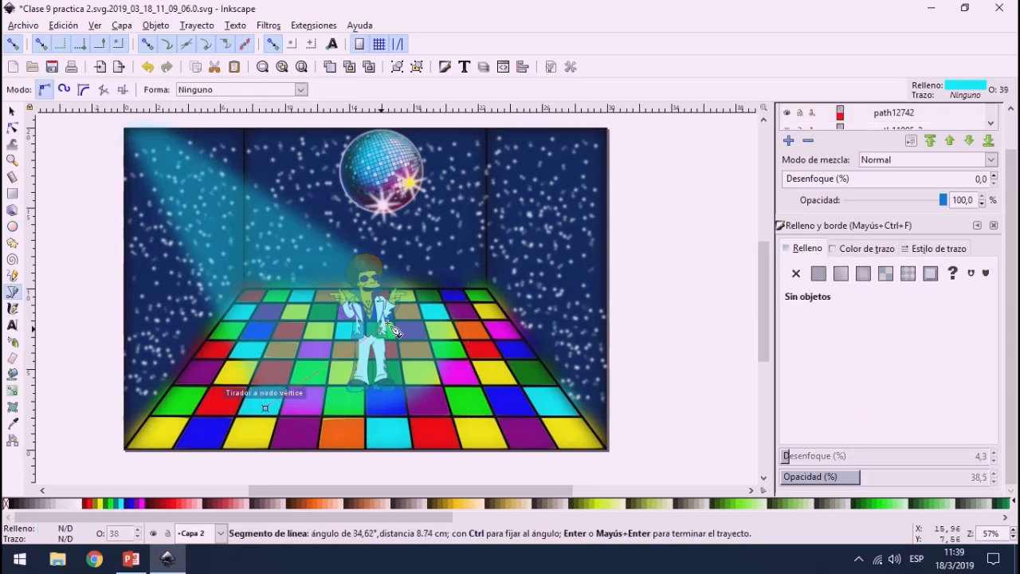
pyautogui.click(451, 315)
pyautogui.click(266, 411)
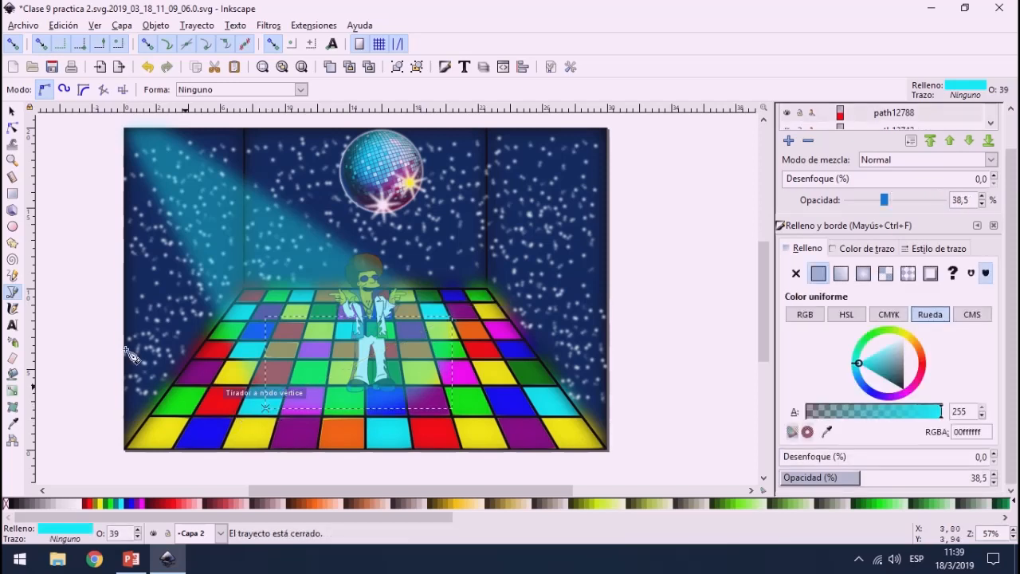
# Step: Bend both segments of the two-node path and adjust its node and handles into an oval light pool around the dancer's feet
pyautogui.click(12, 128)
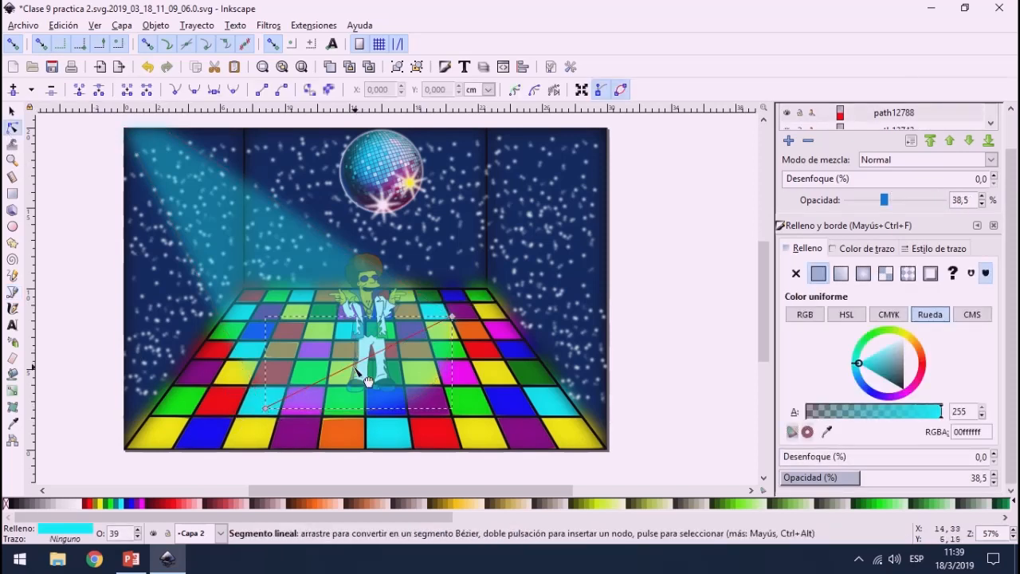
pyautogui.moveTo(384, 390); pyautogui.dragTo(425, 407)
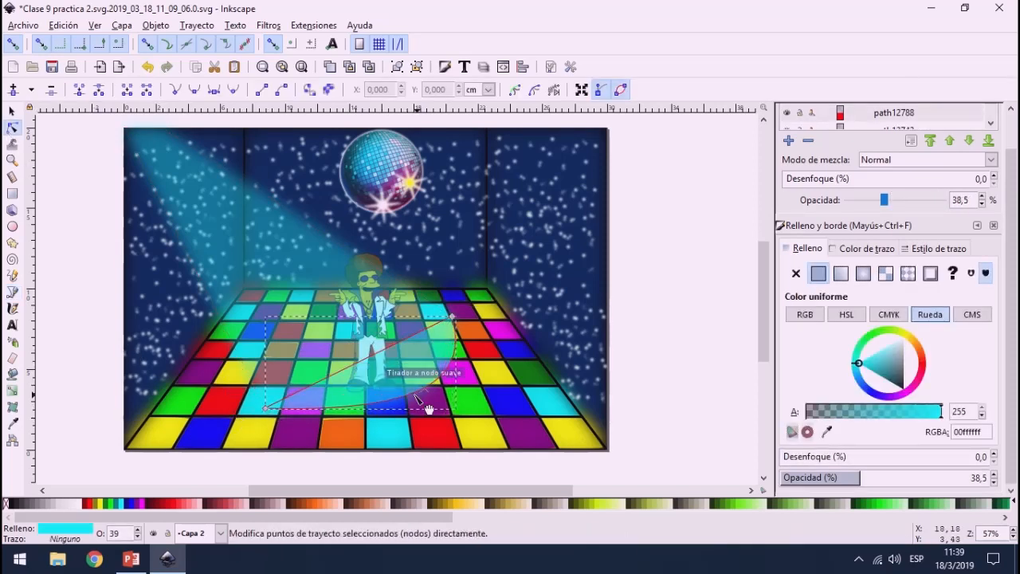
pyautogui.moveTo(367, 377); pyautogui.dragTo(307, 321)
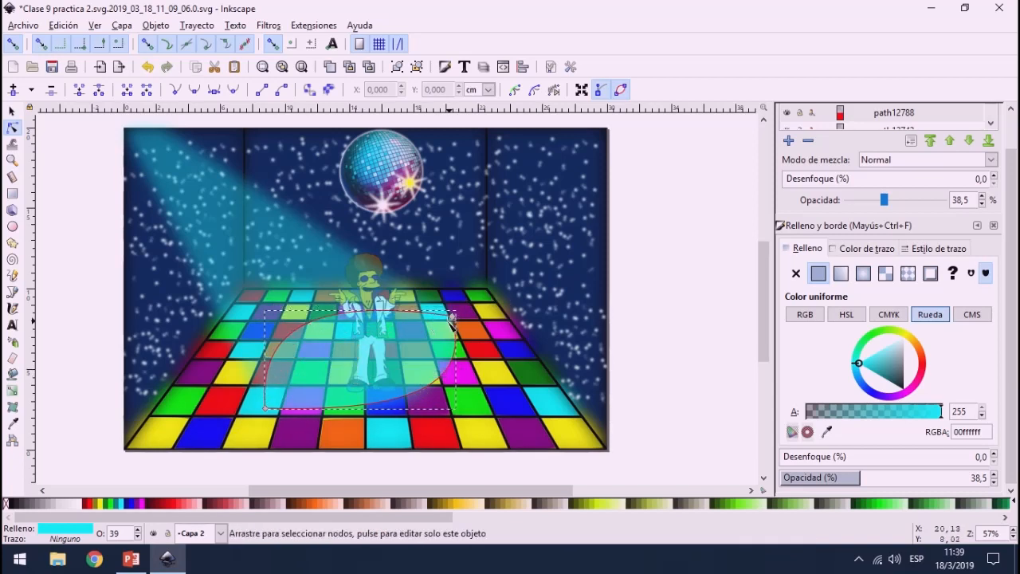
pyautogui.moveTo(451, 317); pyautogui.dragTo(452, 325)
pyautogui.moveTo(380, 313); pyautogui.dragTo(388, 294)
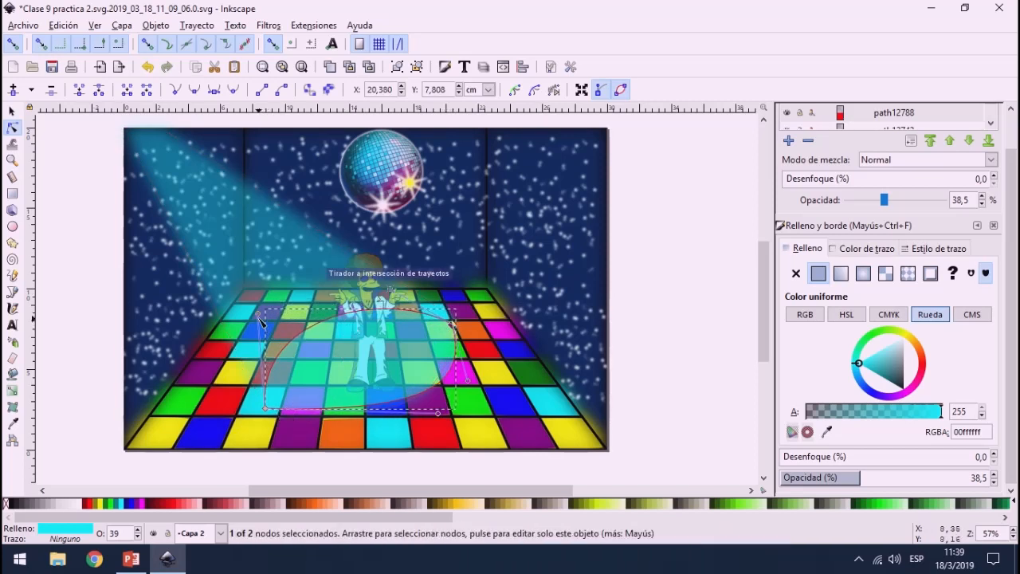
pyautogui.moveTo(261, 321); pyautogui.dragTo(240, 335)
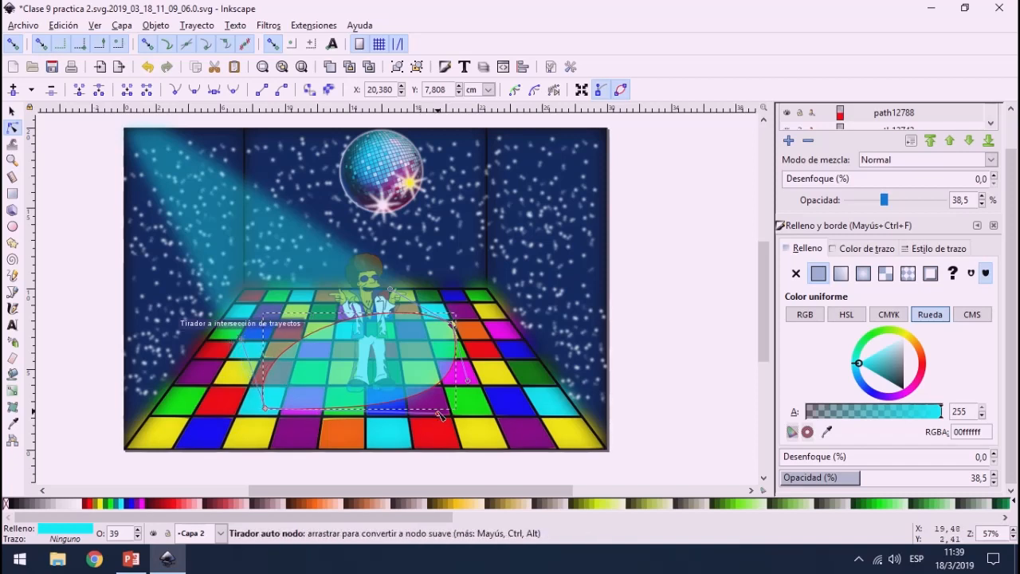
pyautogui.moveTo(440, 415); pyautogui.dragTo(410, 413)
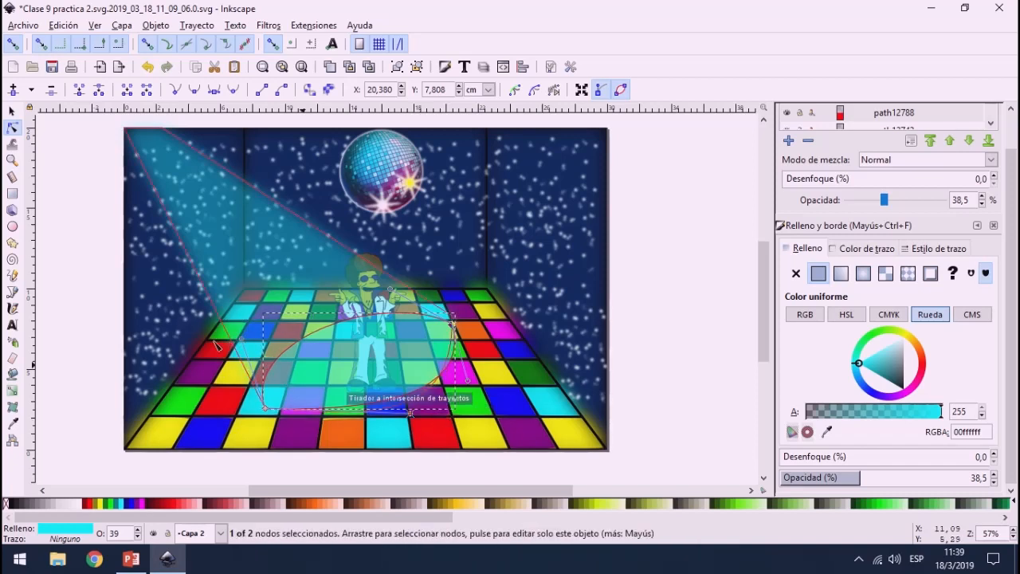
pyautogui.click(673, 312)
pyautogui.click(51, 194)
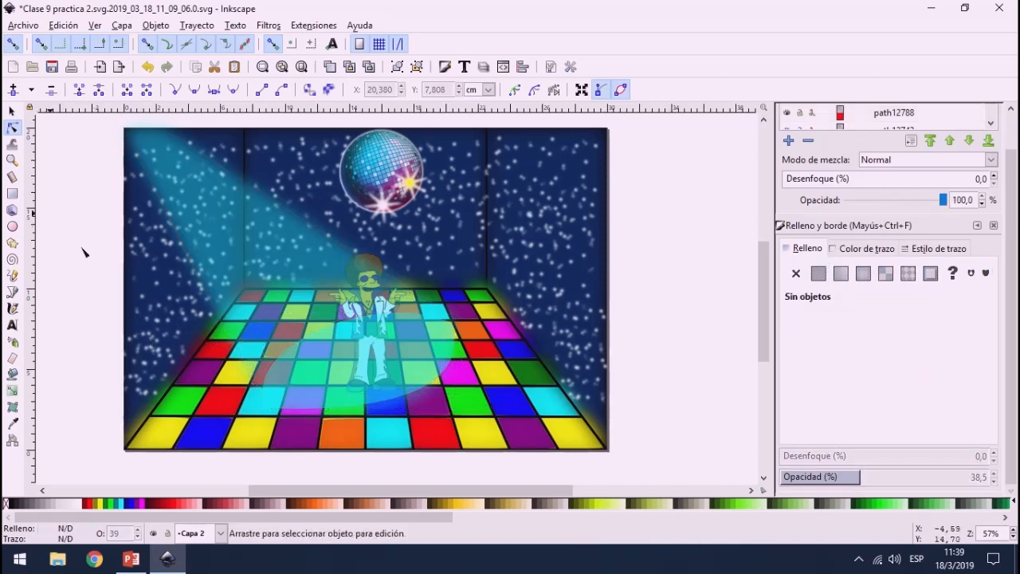
# Step: Reorder the dancer image in the object stack so it sits directly above the light beam and below the oval light pool
pyautogui.click(380, 258)
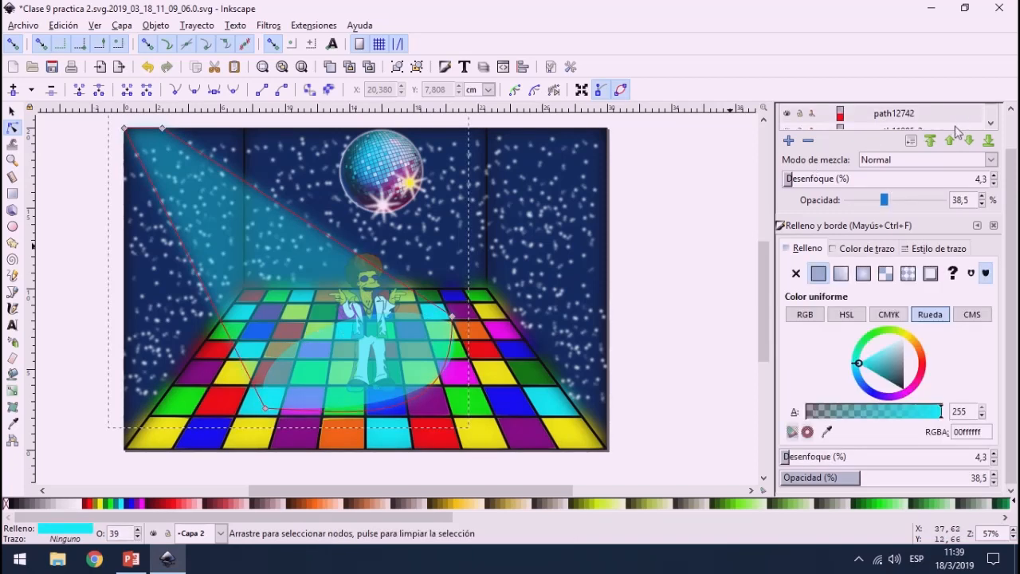
pyautogui.click(977, 225)
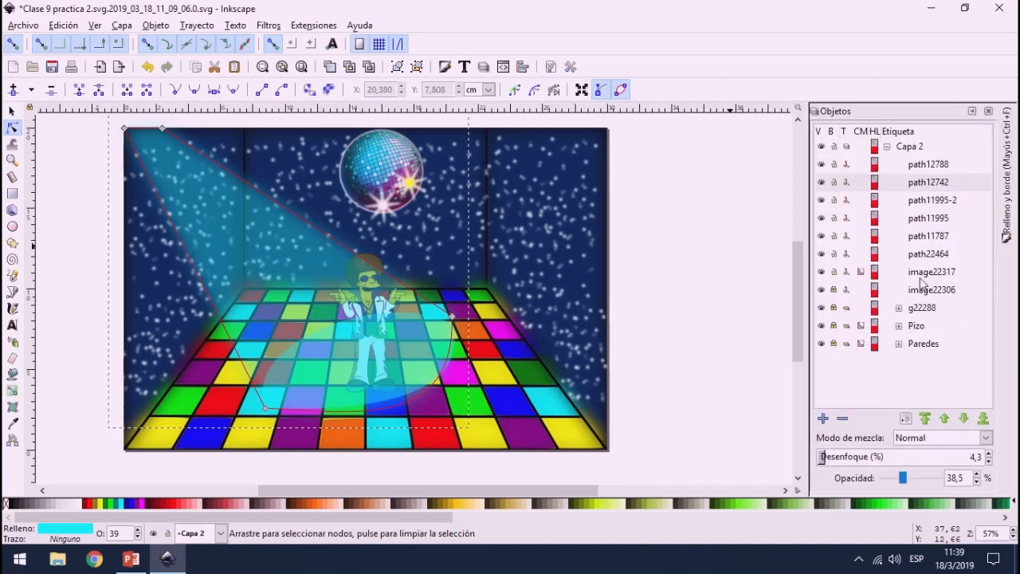
pyautogui.click(924, 169)
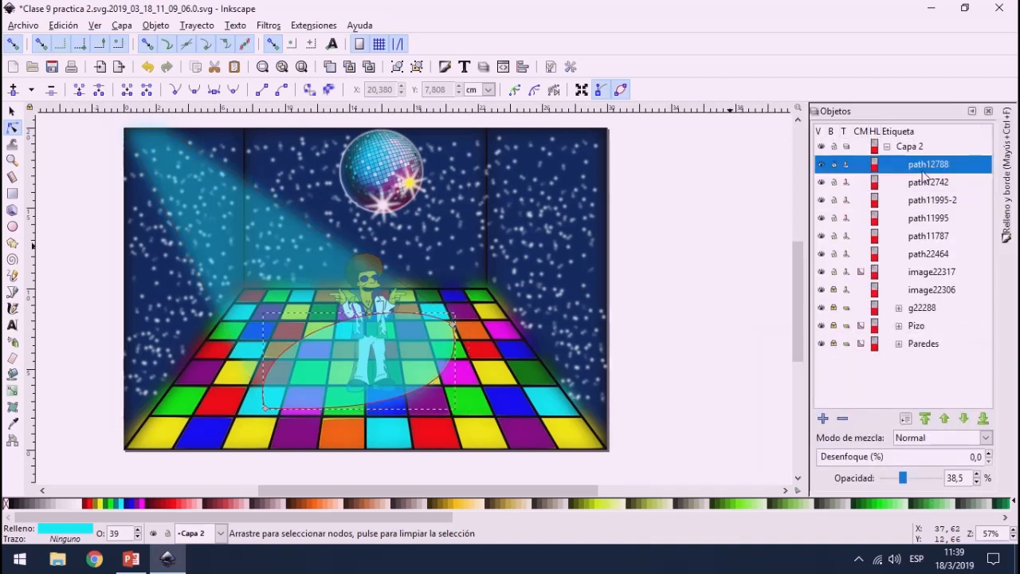
pyautogui.click(940, 274)
pyautogui.click(943, 291)
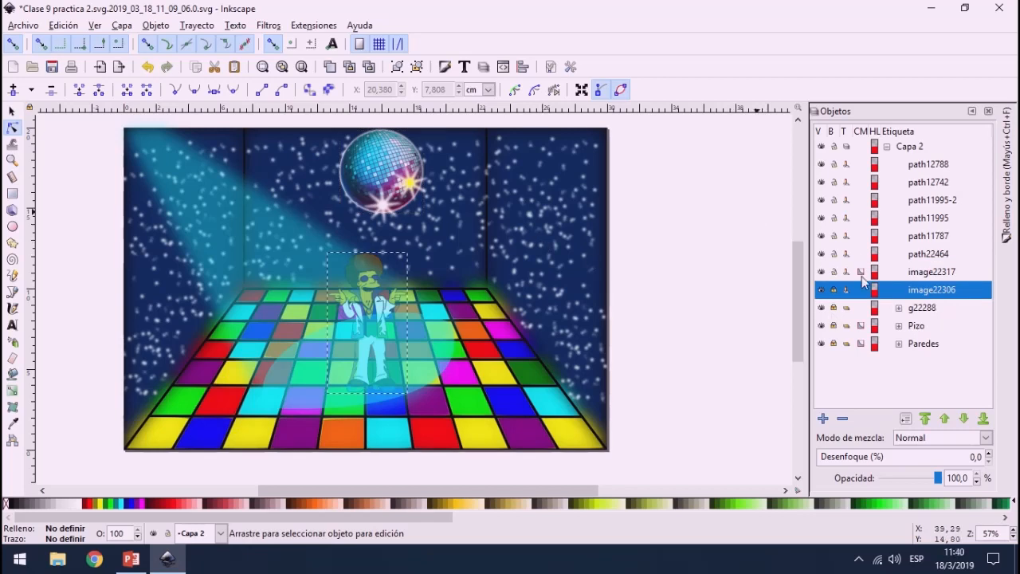
pyautogui.click(944, 419)
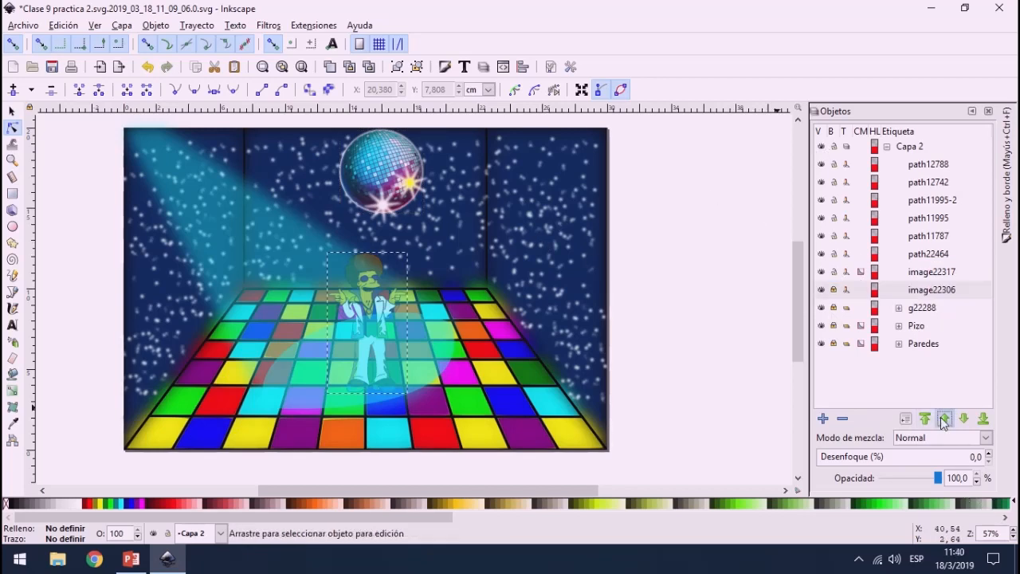
pyautogui.click(944, 419)
pyautogui.click(944, 419)
pyautogui.click(944, 419)
pyautogui.click(945, 419)
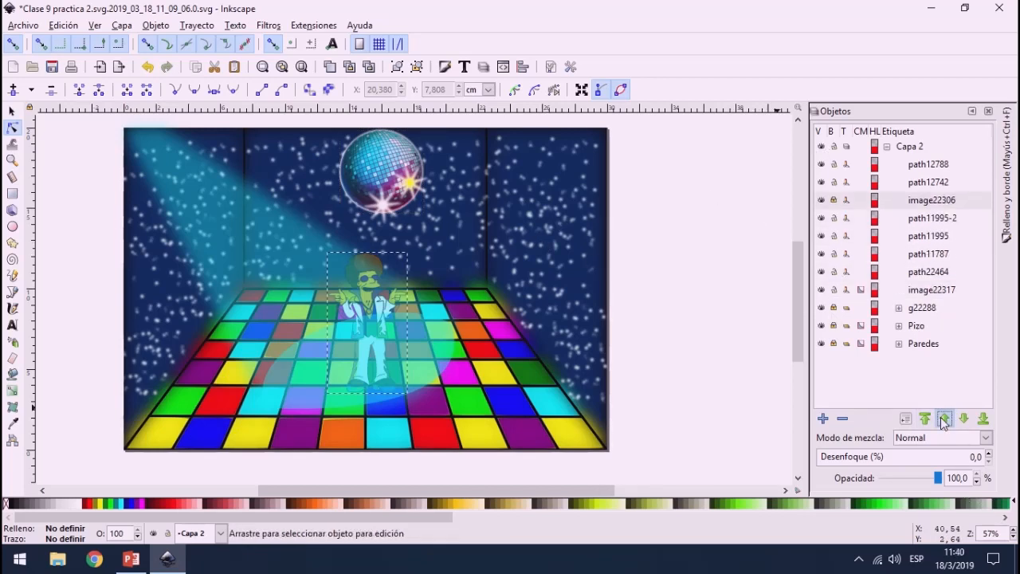
pyautogui.click(946, 419)
pyautogui.click(952, 420)
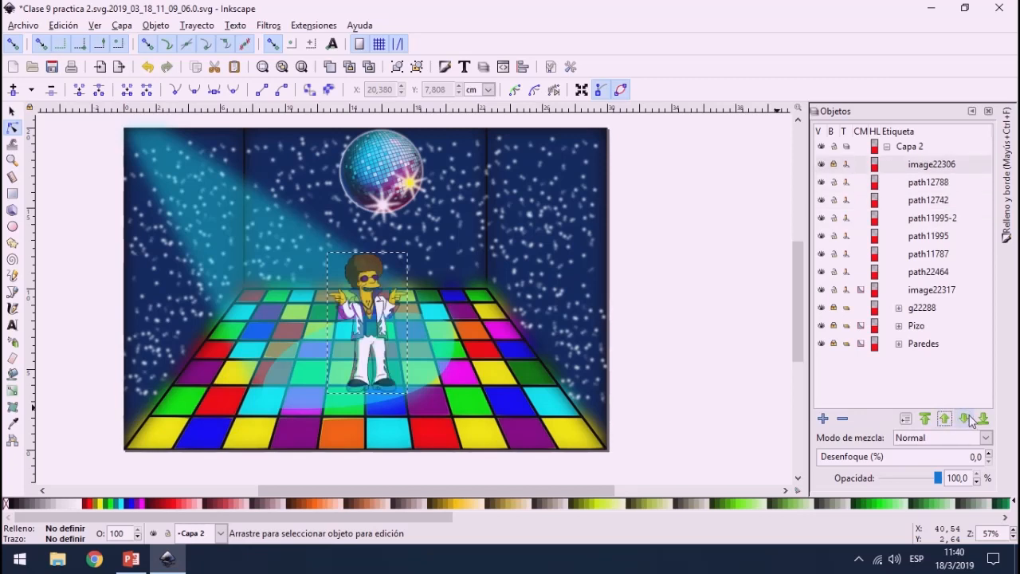
pyautogui.click(964, 419)
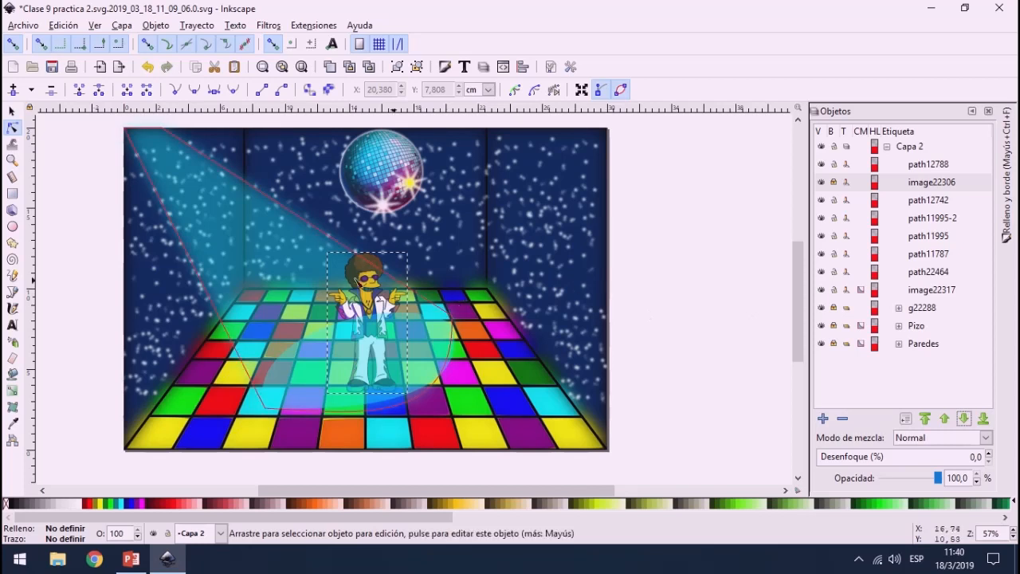
# Step: Select the light beam and the oval light pool together and paste a copy of both into the scene
pyautogui.click(12, 110)
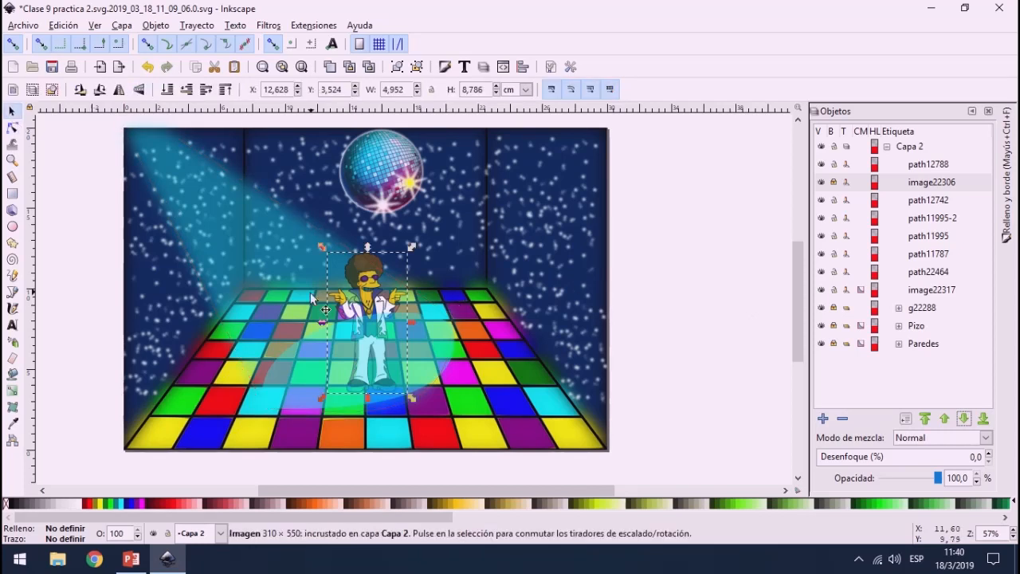
pyautogui.click(421, 363)
pyautogui.keyDown('alt'); pyautogui.click(422, 363); pyautogui.keyUp('alt')
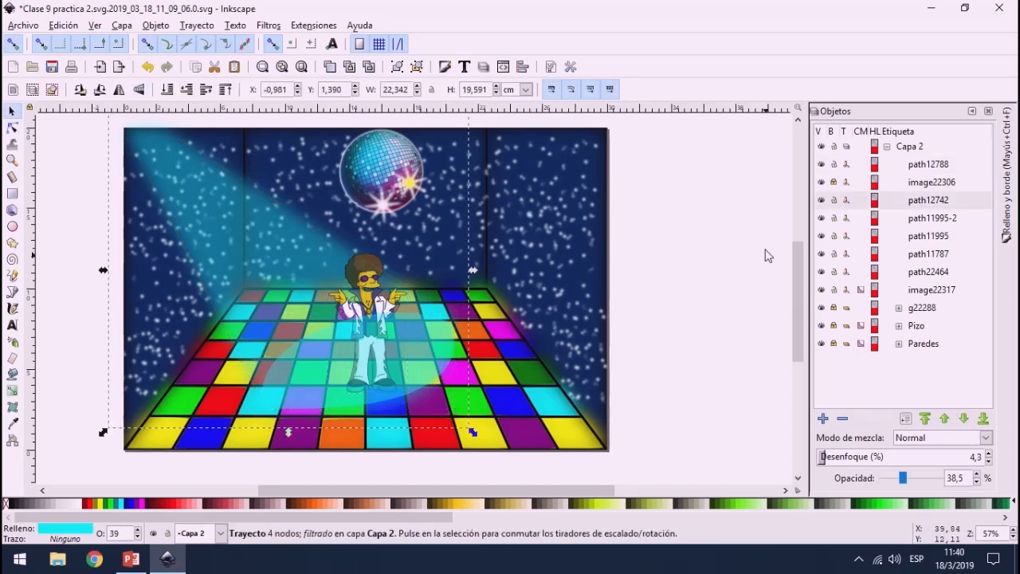
pyautogui.click(927, 164)
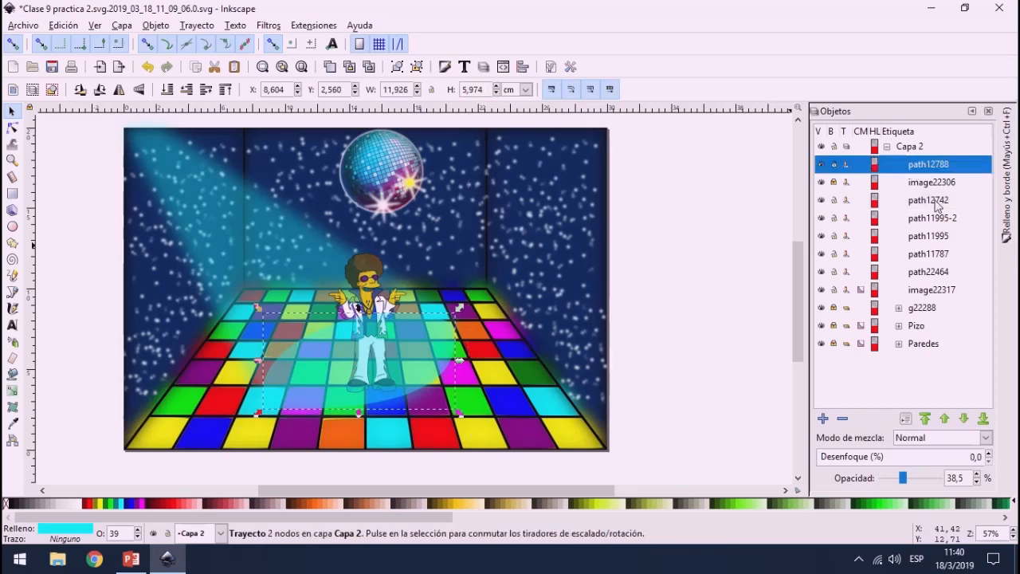
pyautogui.keyDown('ctrl'); pyautogui.click(936, 200); pyautogui.keyUp('ctrl')
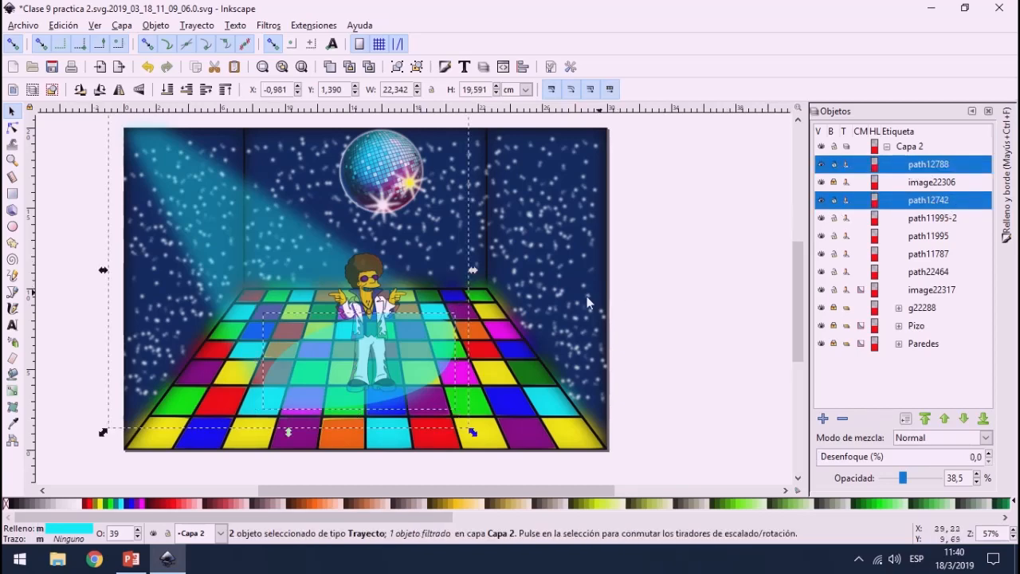
pyautogui.hotkey('ctrl', 'v')
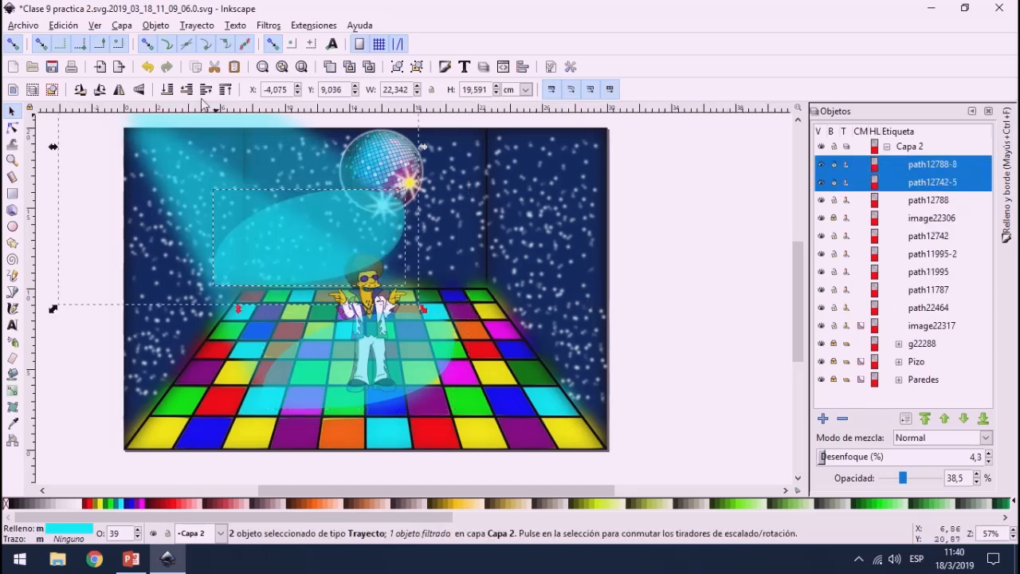
# Step: Mirror the copied light beam and oval pool horizontally and place them so the beam shines from the room's upper right corner onto the dancer
pyautogui.click(137, 90)
pyautogui.click(137, 90)
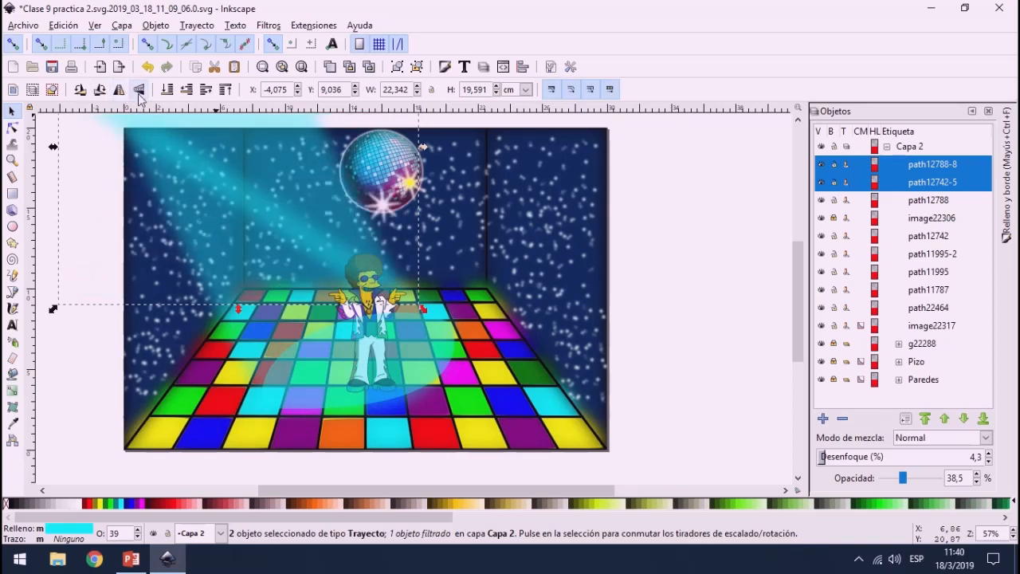
pyautogui.click(138, 90)
pyautogui.moveTo(217, 248); pyautogui.dragTo(438, 372)
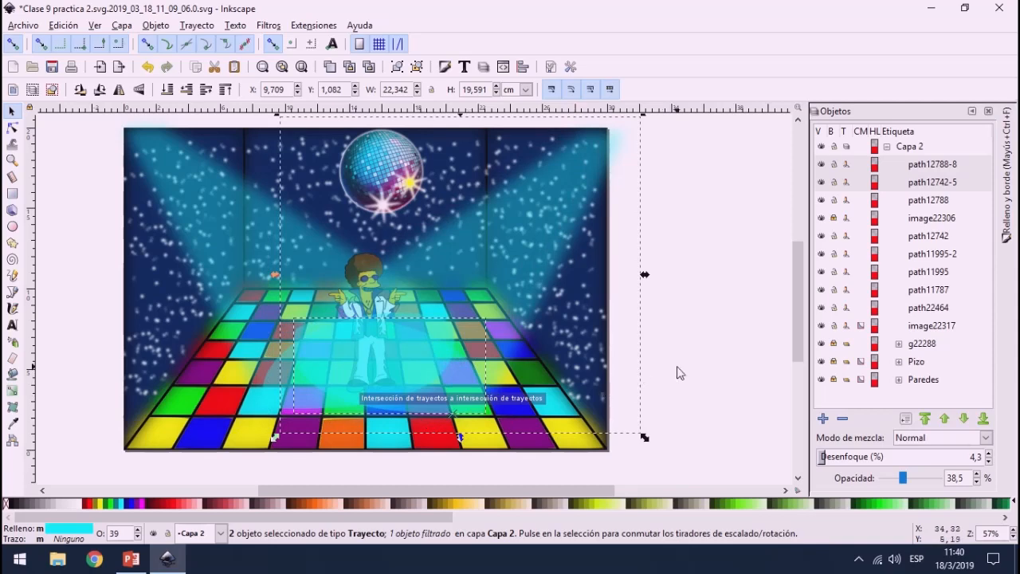
pyautogui.click(670, 367)
# Step: Delete both oval light pools from the floor around the dancer, keeping the two light beams
pyautogui.click(434, 400)
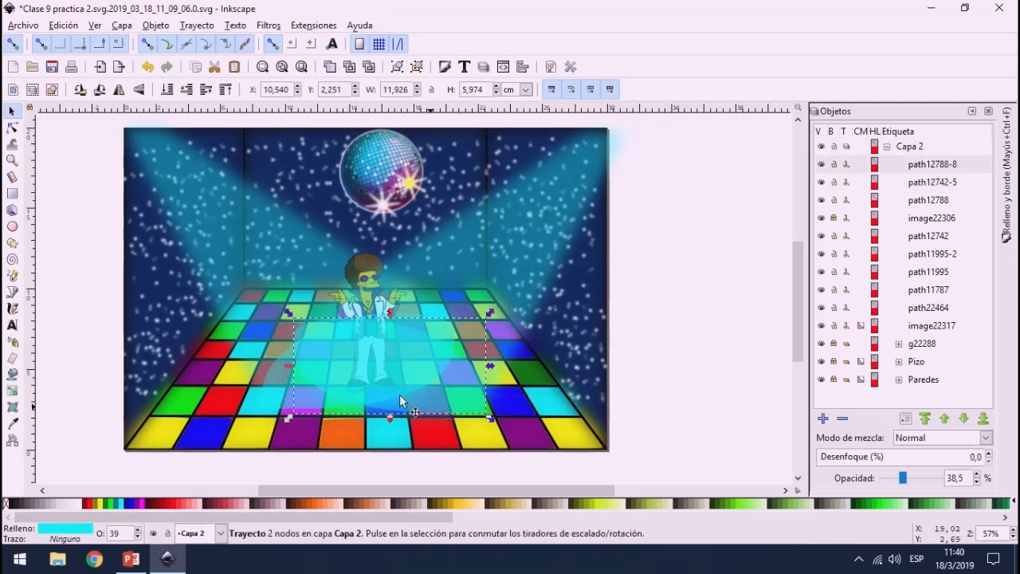
pyautogui.press('Delete')
pyautogui.click(337, 397)
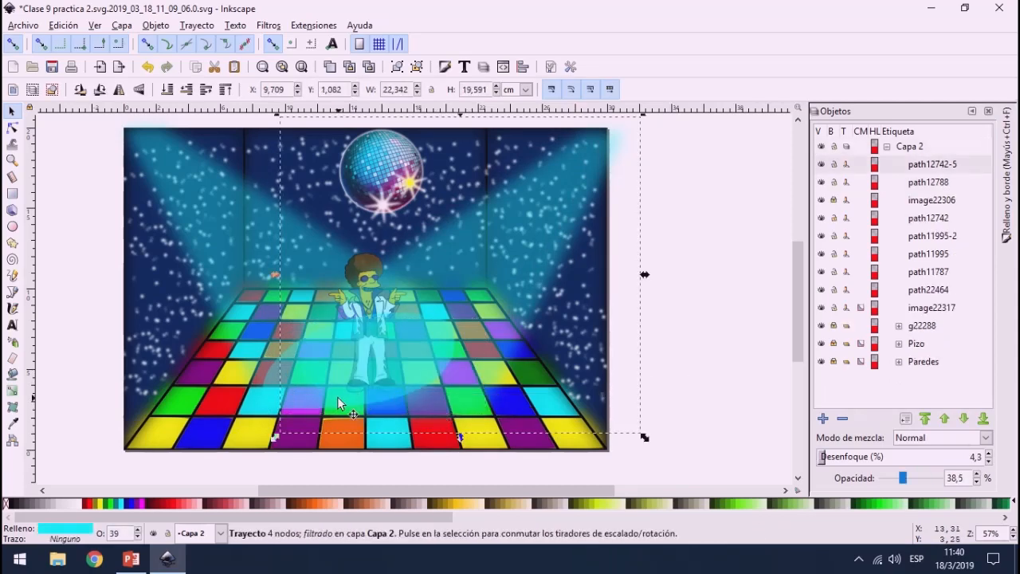
pyautogui.click(271, 399)
pyautogui.press('Delete')
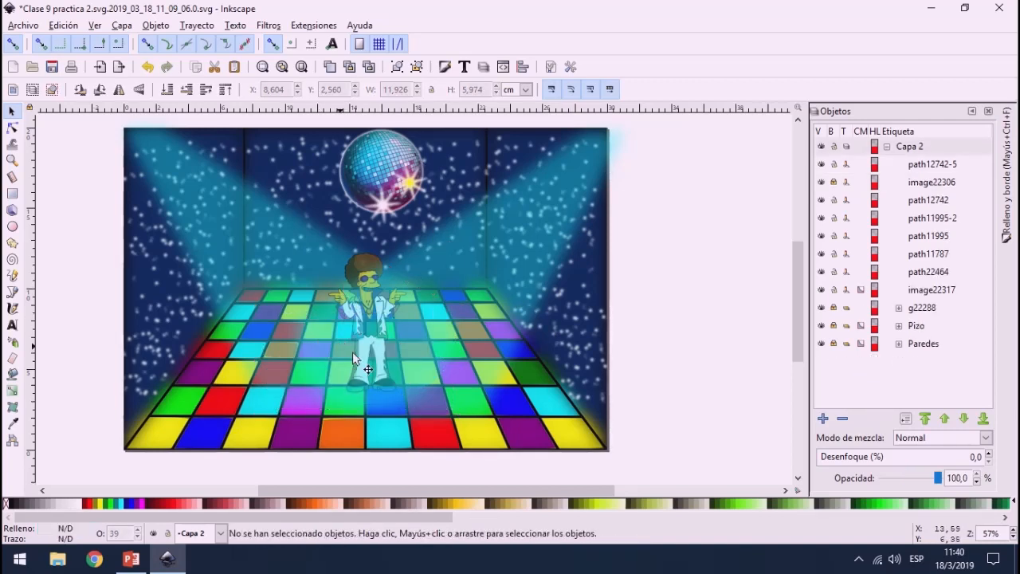
pyautogui.scroll(2, 379, 389)
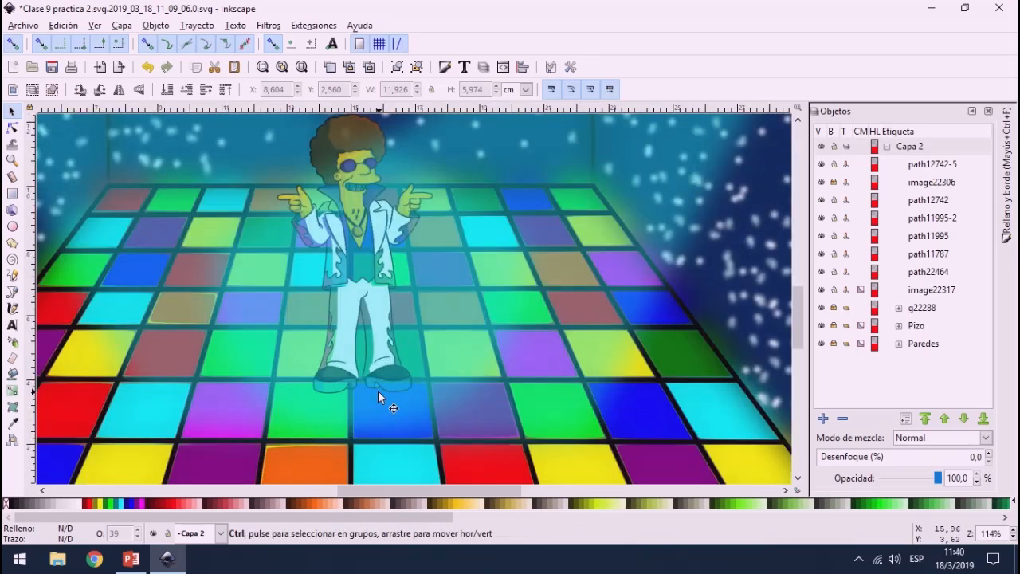
pyautogui.click(505, 225)
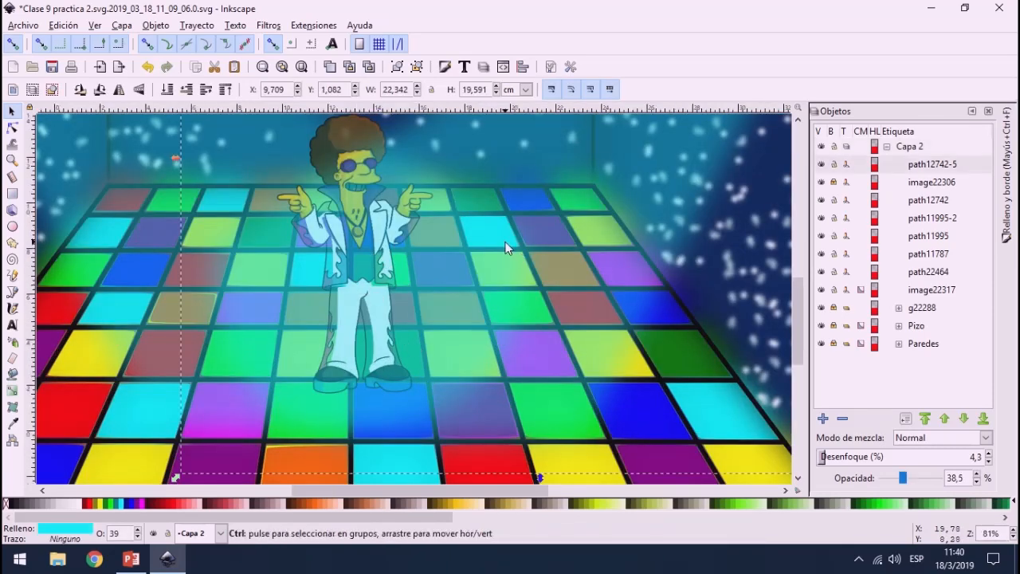
pyautogui.scroll(-2, 503, 255)
pyautogui.scroll(3, 724, 249)
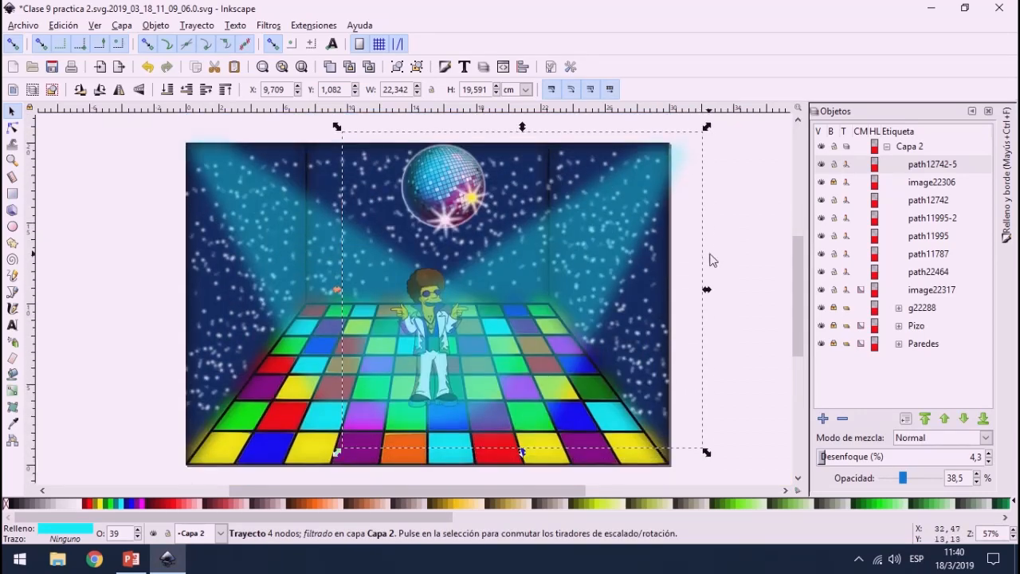
pyautogui.click(749, 216)
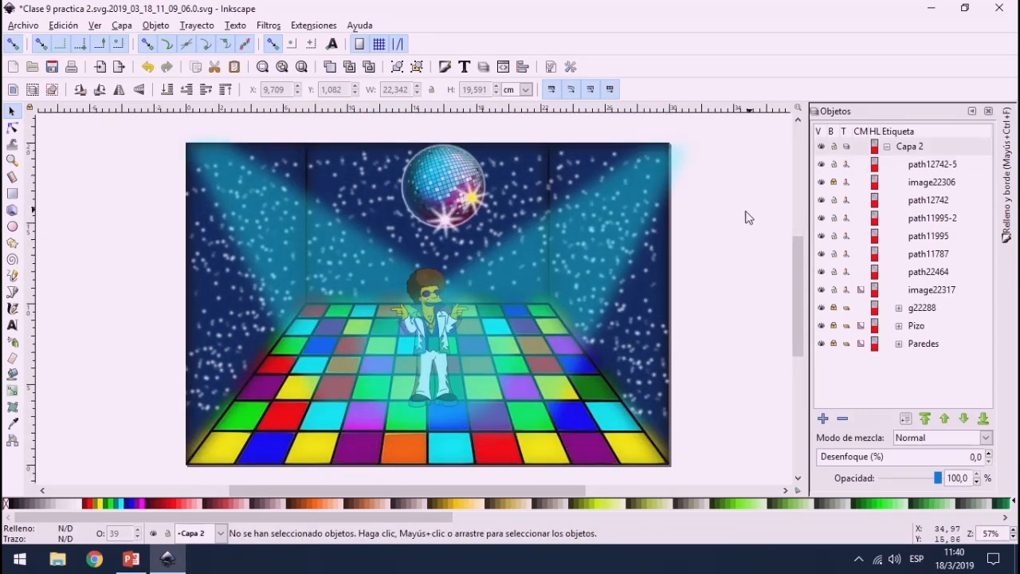